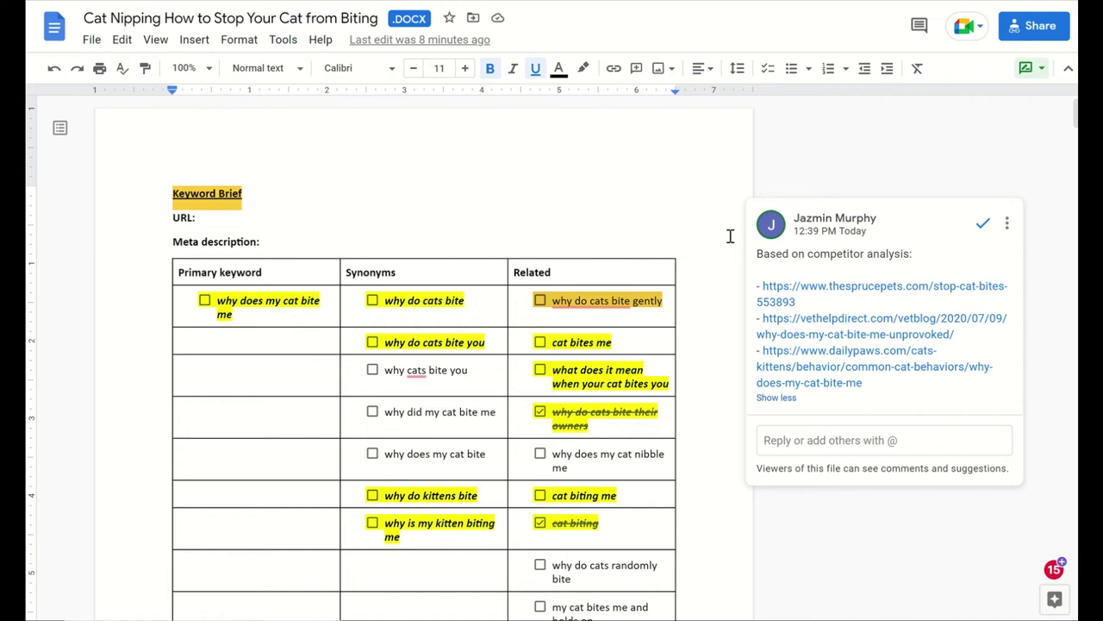
- Switch from the keyword brief to Ahrefs Keywords Explorer and enter the keywords "why does my cat bite me, why do cats bite"
scroll(677, 241, down, 1)
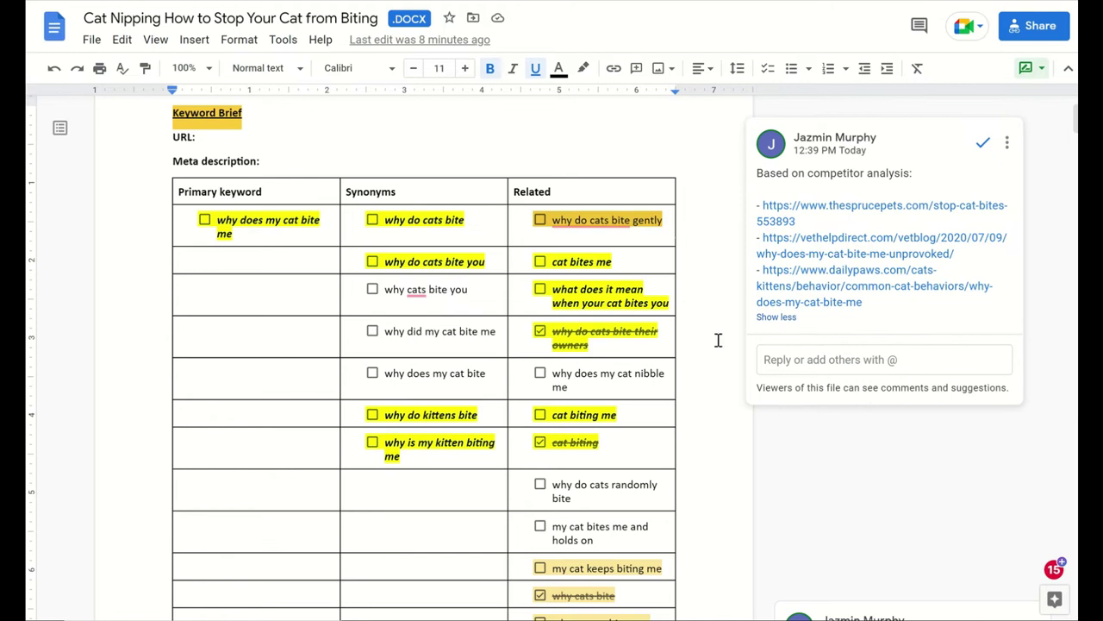
scroll(717, 340, down, 3)
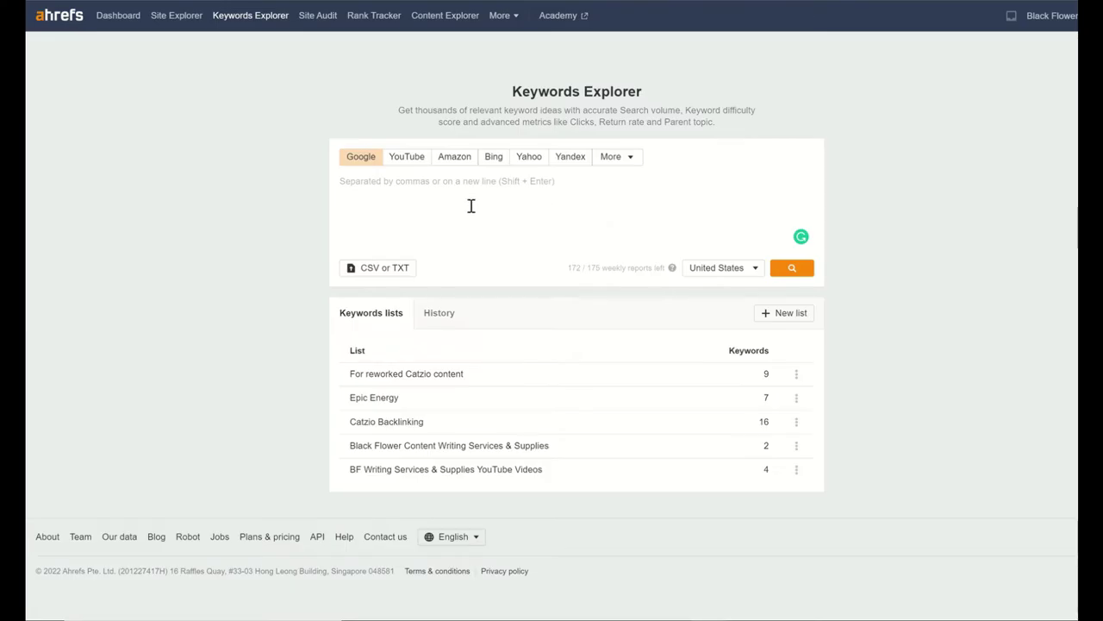
click(452, 203)
text(why d)
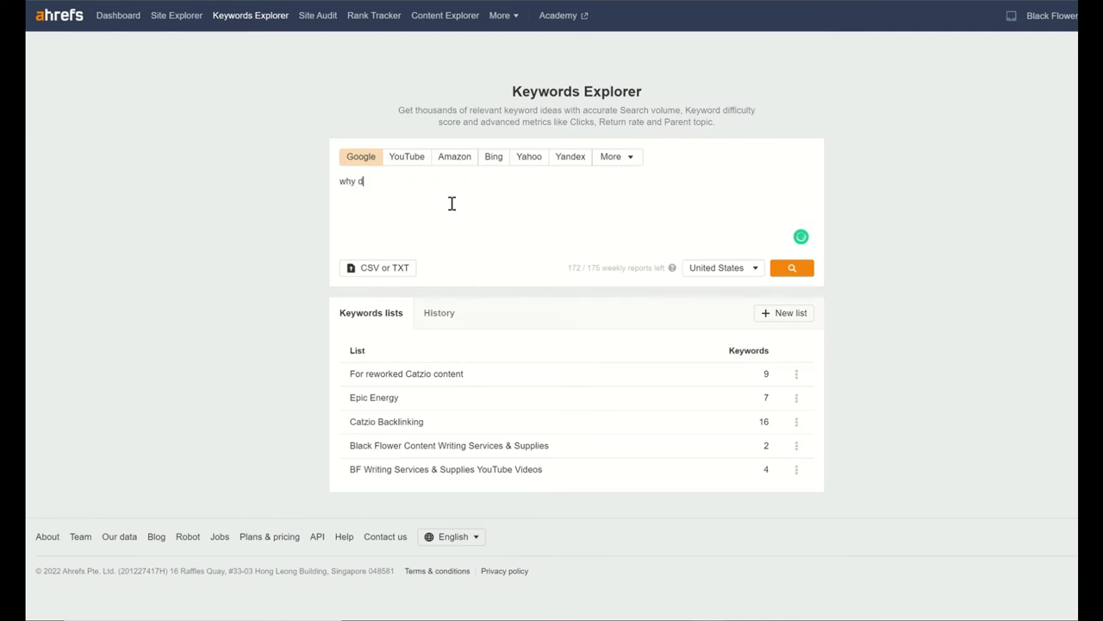
text(oes my cat bite)
text(,)
text(me, )
text(why do cats b)
text(ite, )
- Add "cat bites me" and "cat biting" to the keyword list and run the search for the United States on Google
text(my)
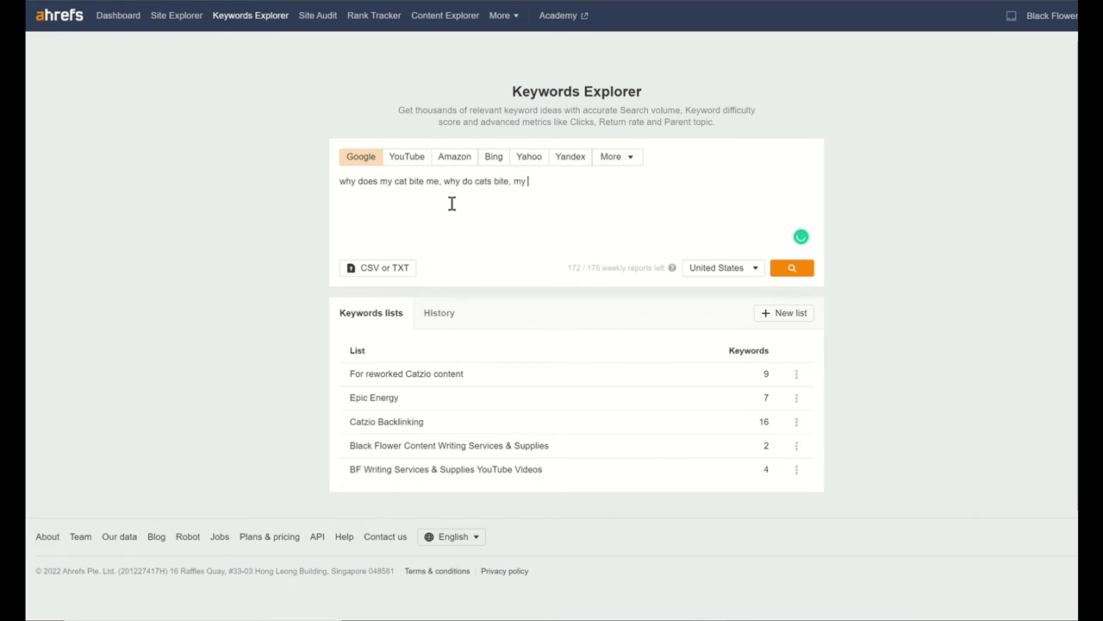
key(BackSpace)
key(BackSpace)
key(BackSpace)
text(cat b)
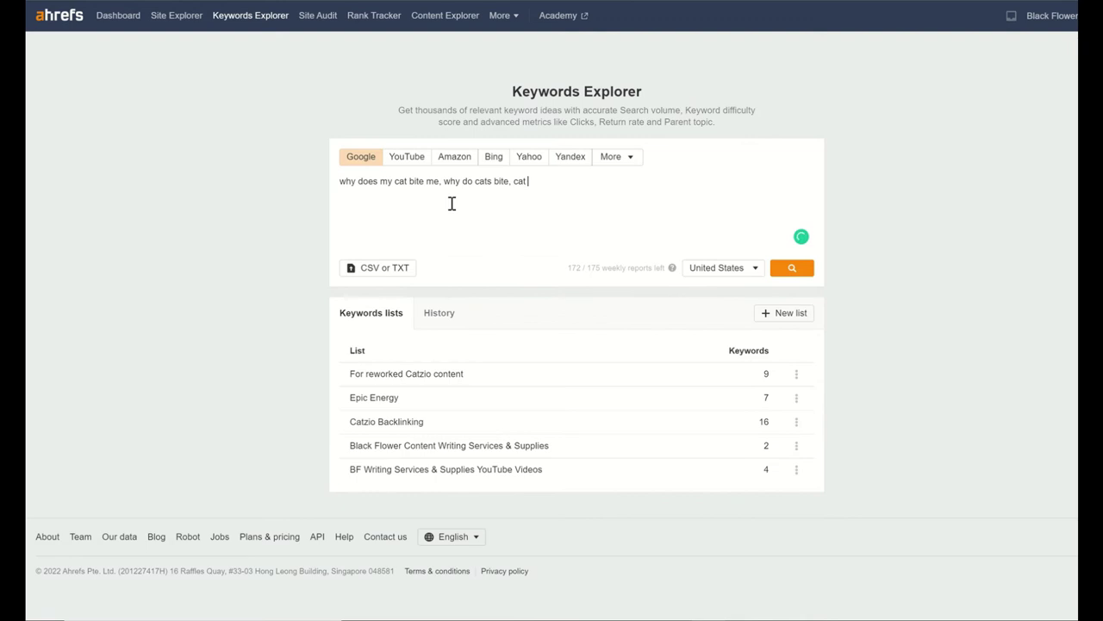
text(ites me,)
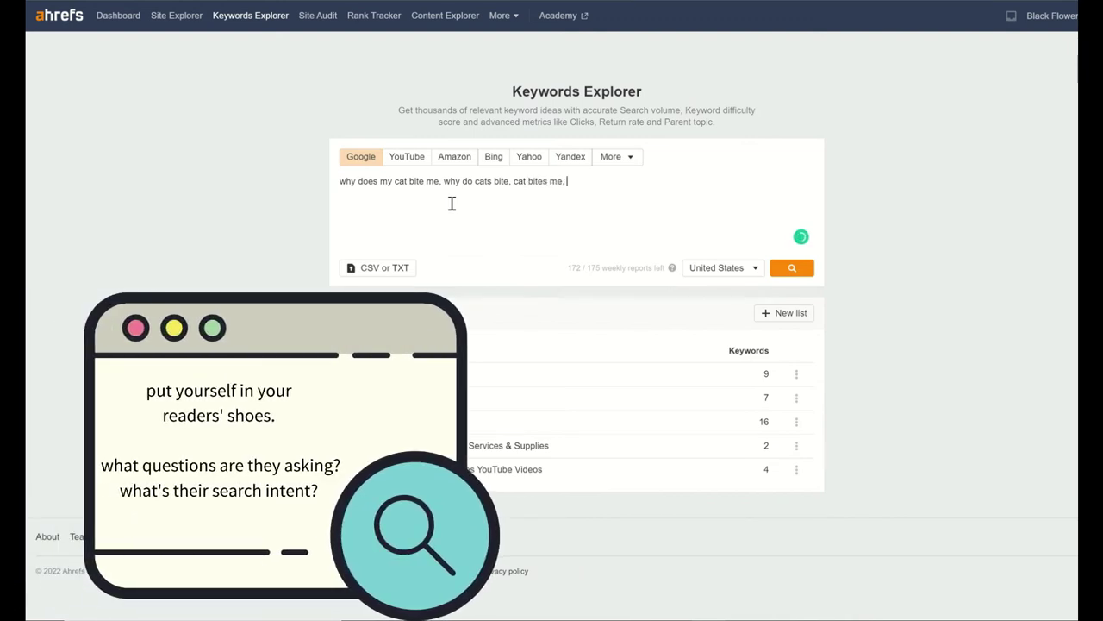
text( cat biting, s)
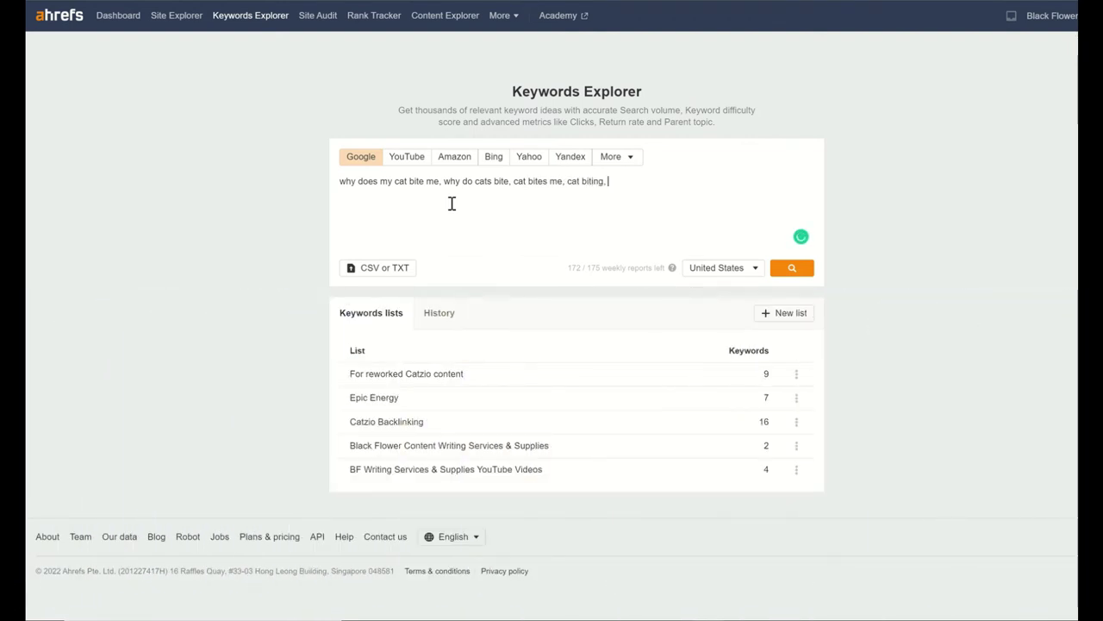
key(BackSpace)
key(BackSpace)
key(BackSpace)
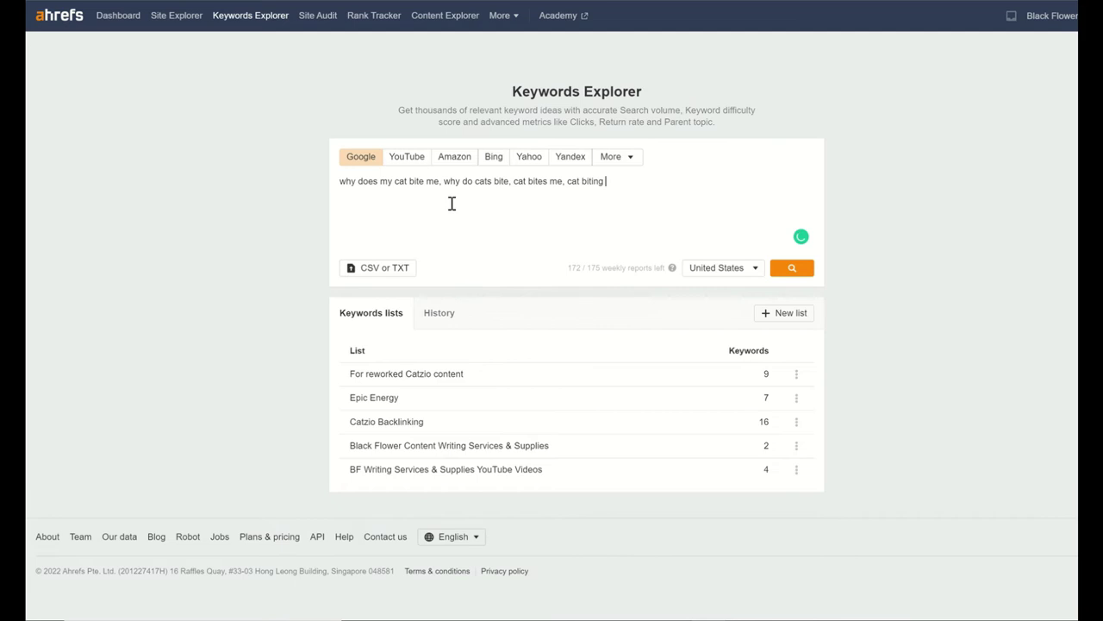
click(798, 273)
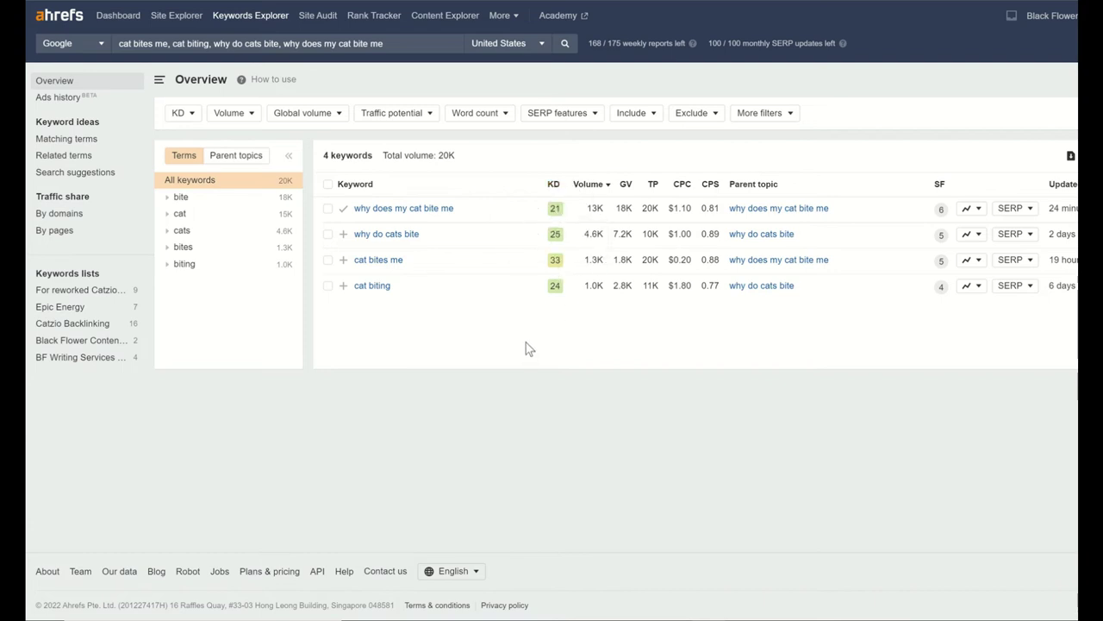
- Examine the volume, traffic potential, clicks per search and parent topic of the keyword "why does my cat bite me"
double_click(590, 211)
click(627, 335)
double_click(650, 210)
click(695, 325)
double_click(710, 210)
click(729, 341)
click(470, 295)
right_click(797, 213)
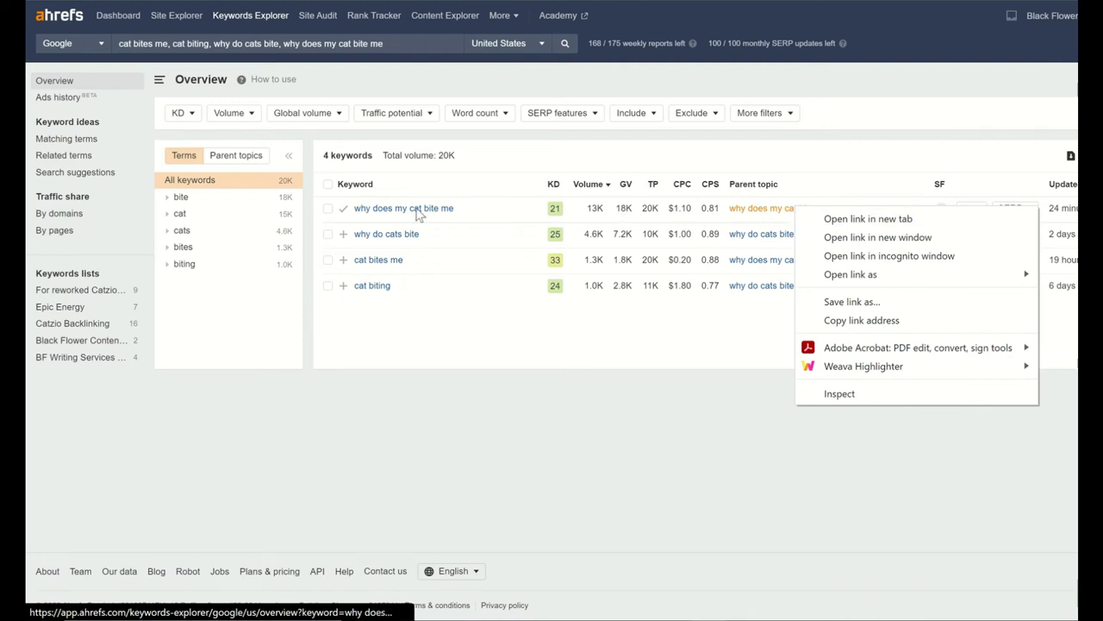
click(513, 216)
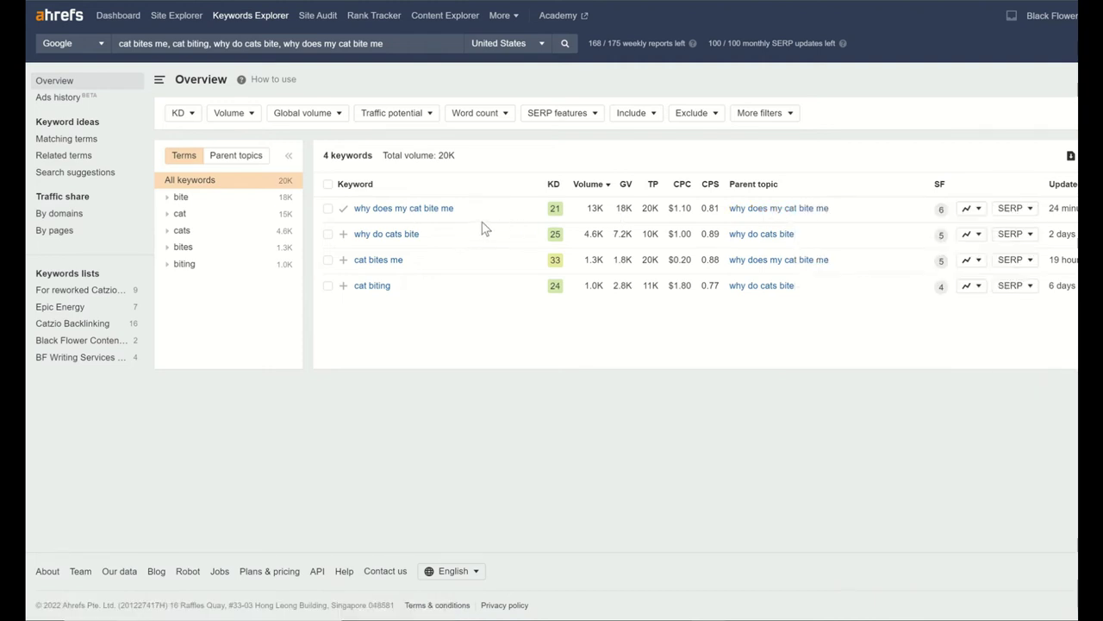
- Open the overview of "why does my cat bite me" and examine the ranking competitor pages in its SERP overview
click(431, 209)
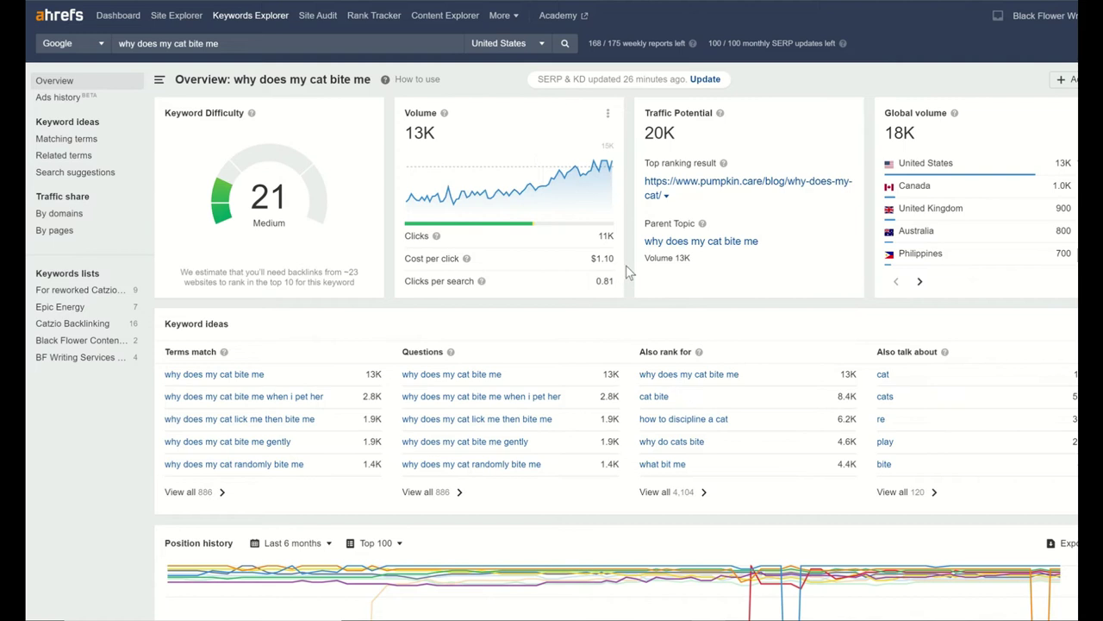
scroll(638, 256, down, 2)
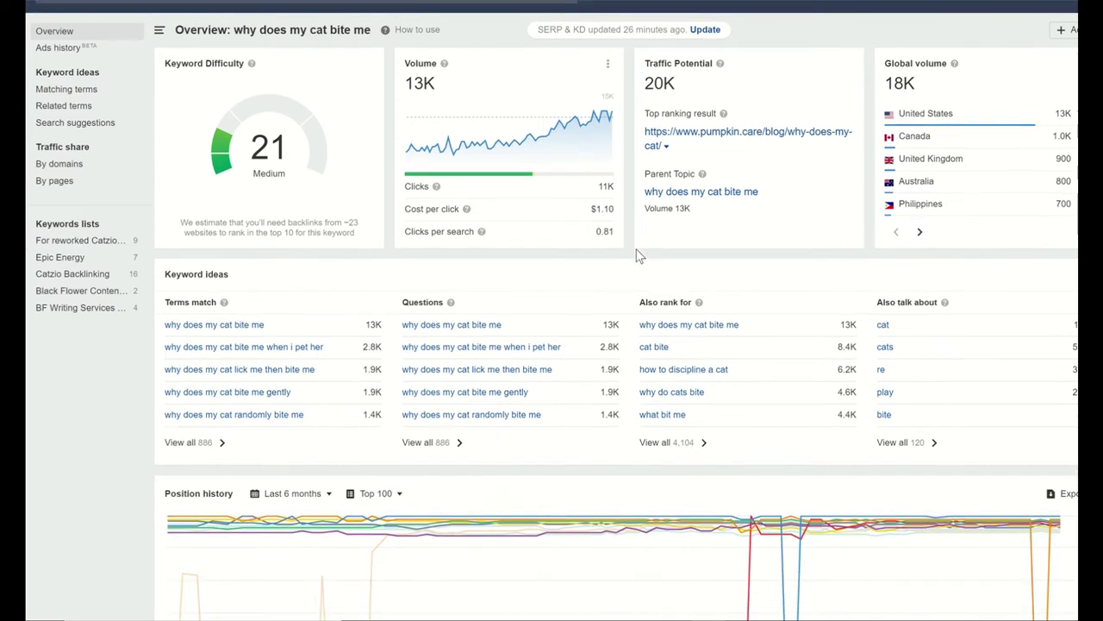
scroll(638, 256, down, 3)
scroll(638, 256, down, 3)
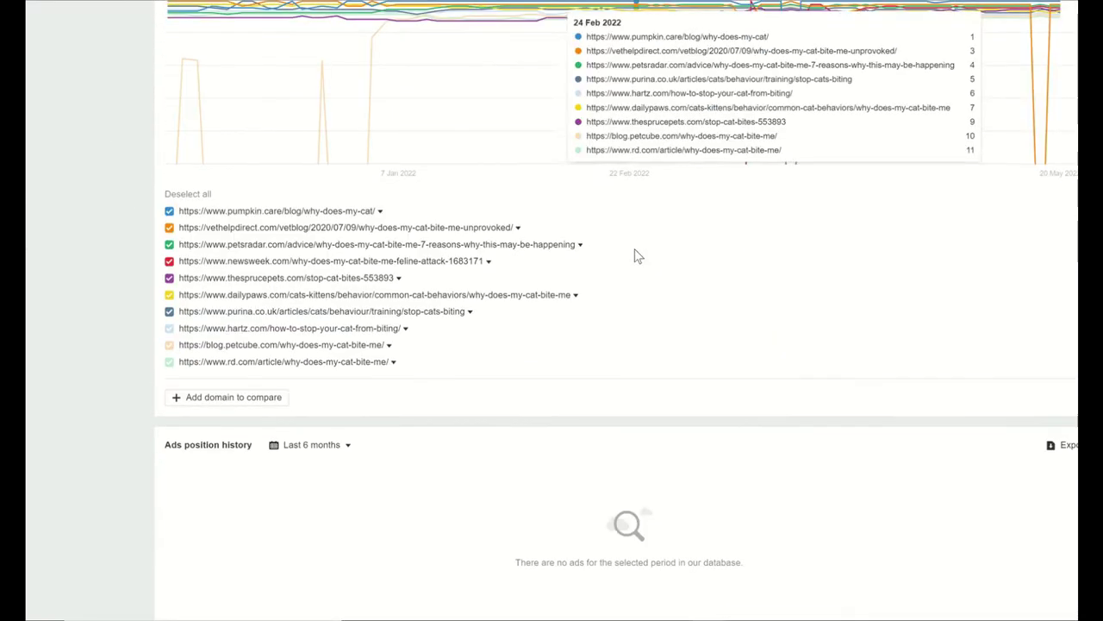
scroll(638, 257, down, 2)
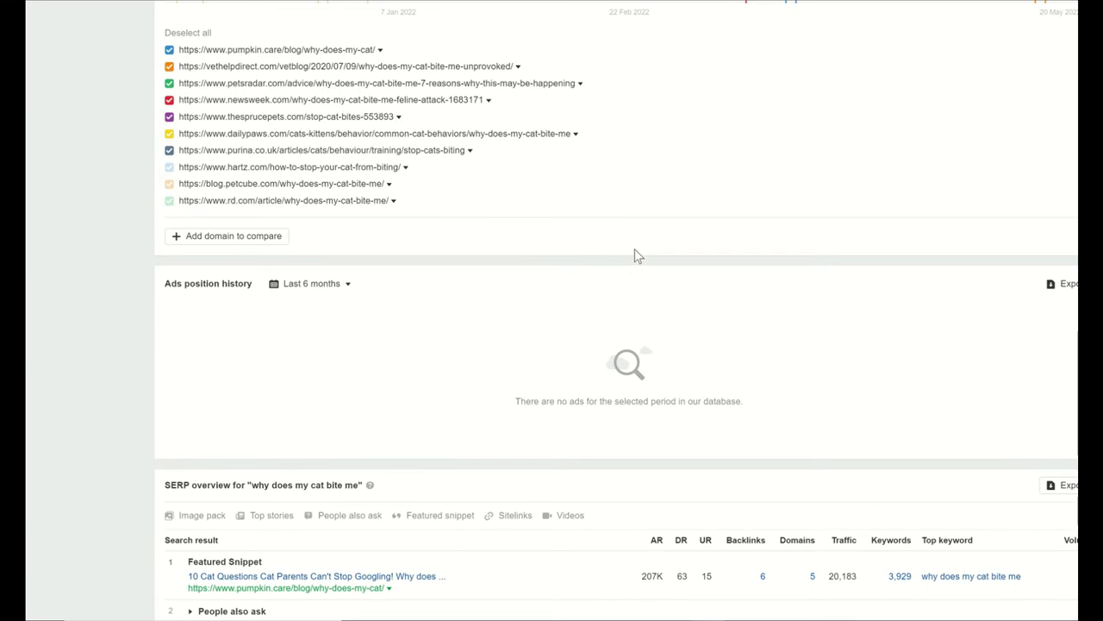
scroll(83, 247, down, 4)
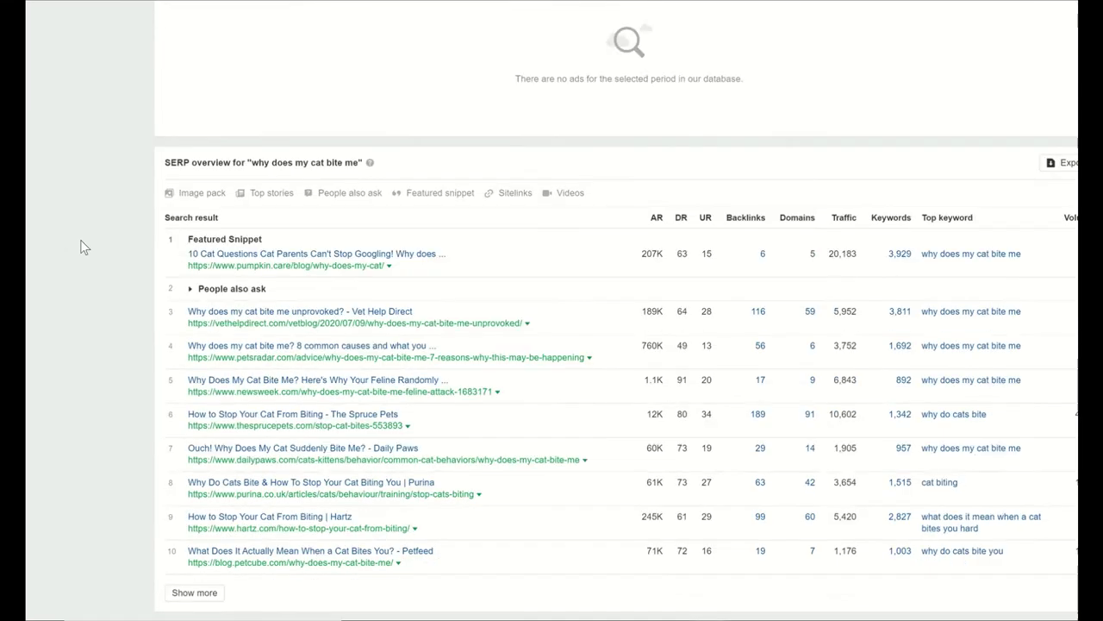
scroll(84, 248, down, 1)
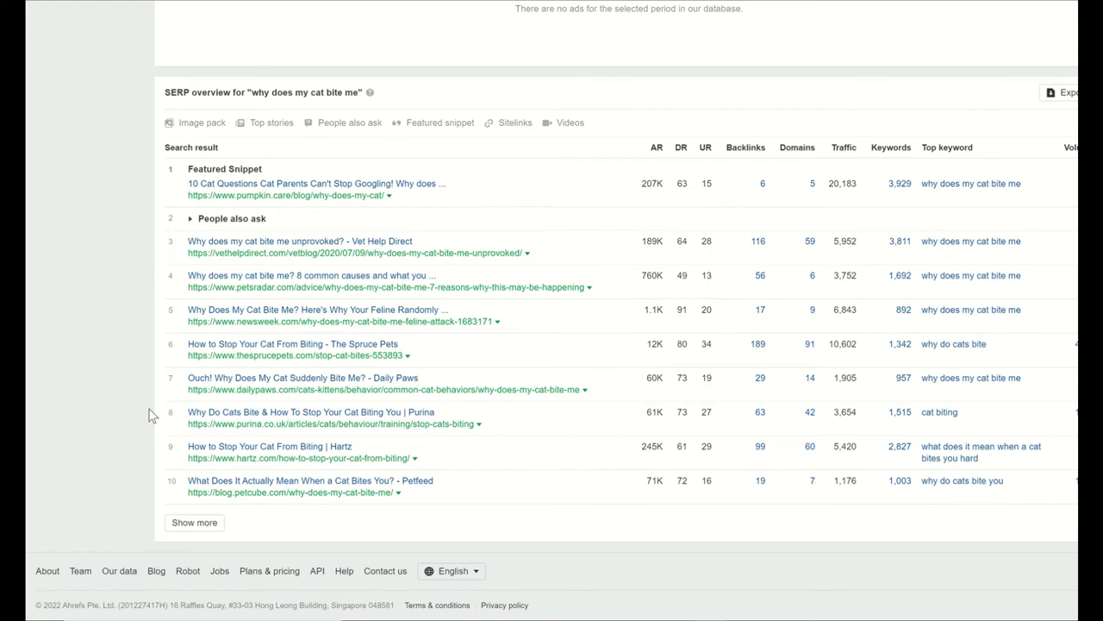
scroll(152, 415, up, 1)
scroll(152, 416, down, 1)
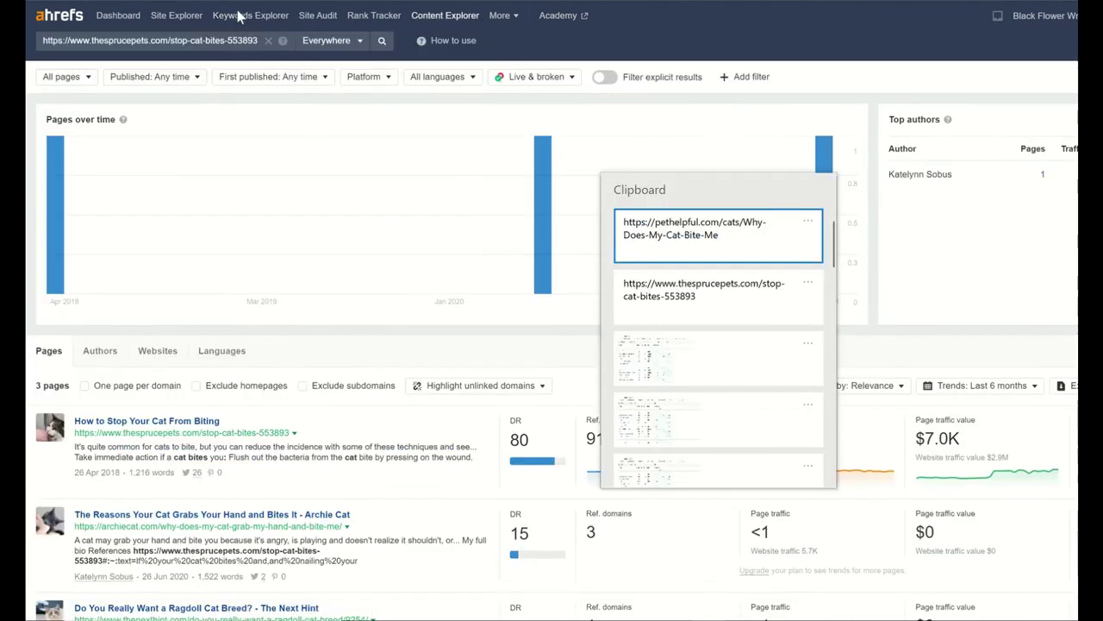
key(Escape)
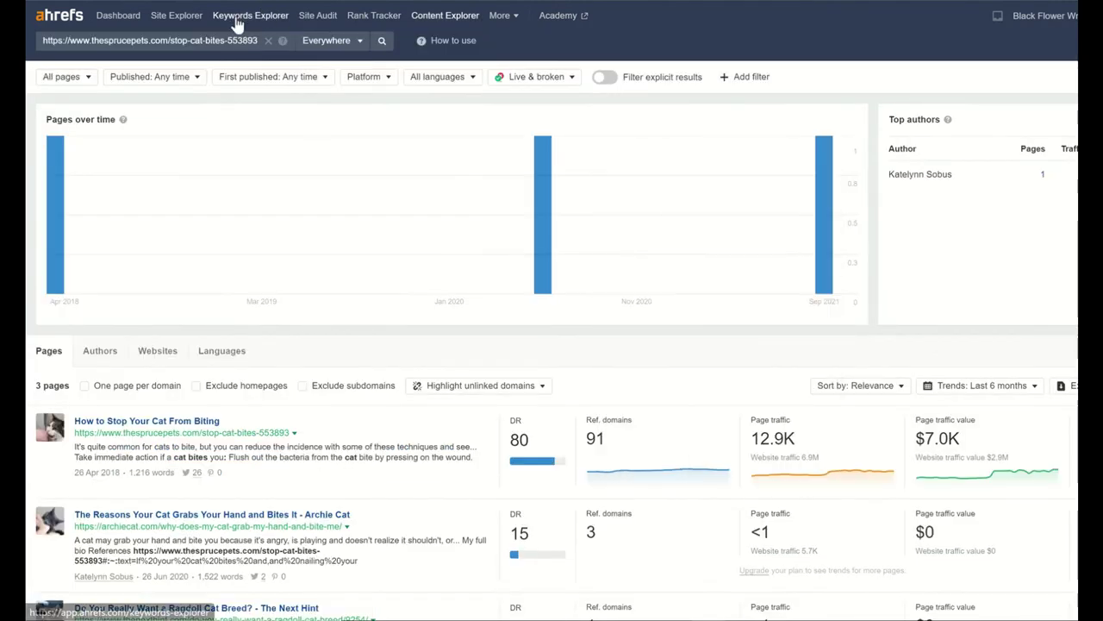
click(169, 18)
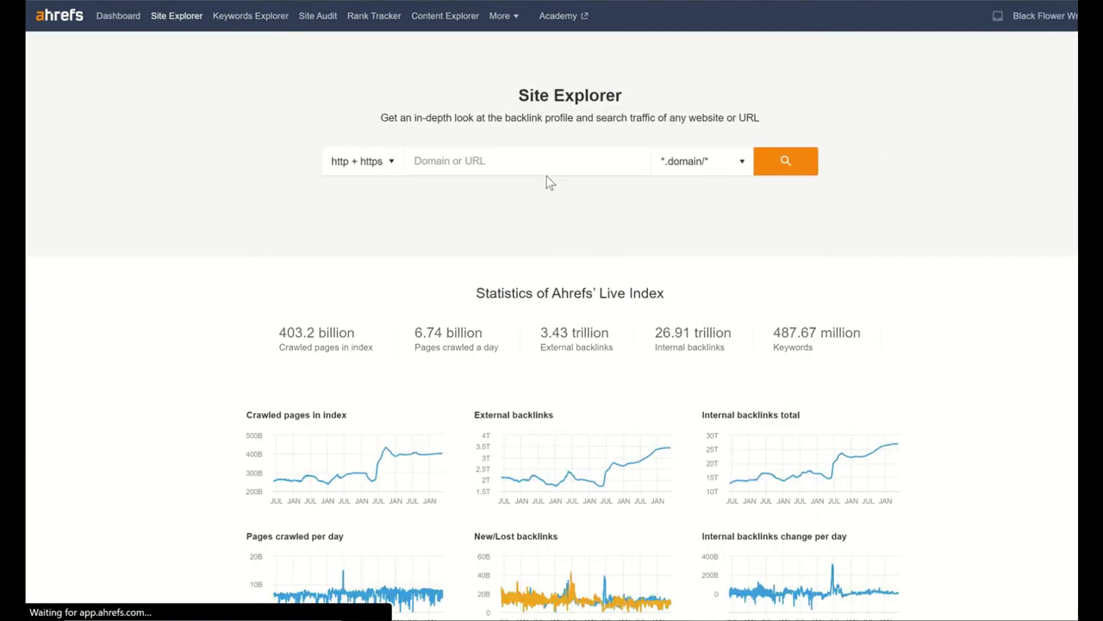
click(546, 179)
key(super+v)
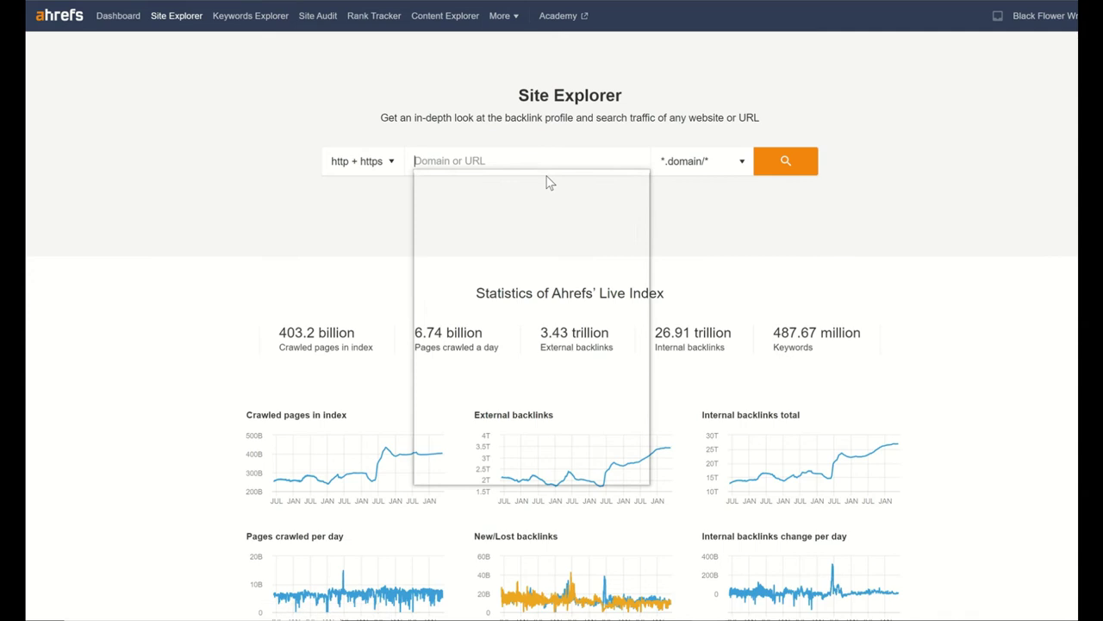
click(521, 220)
click(760, 169)
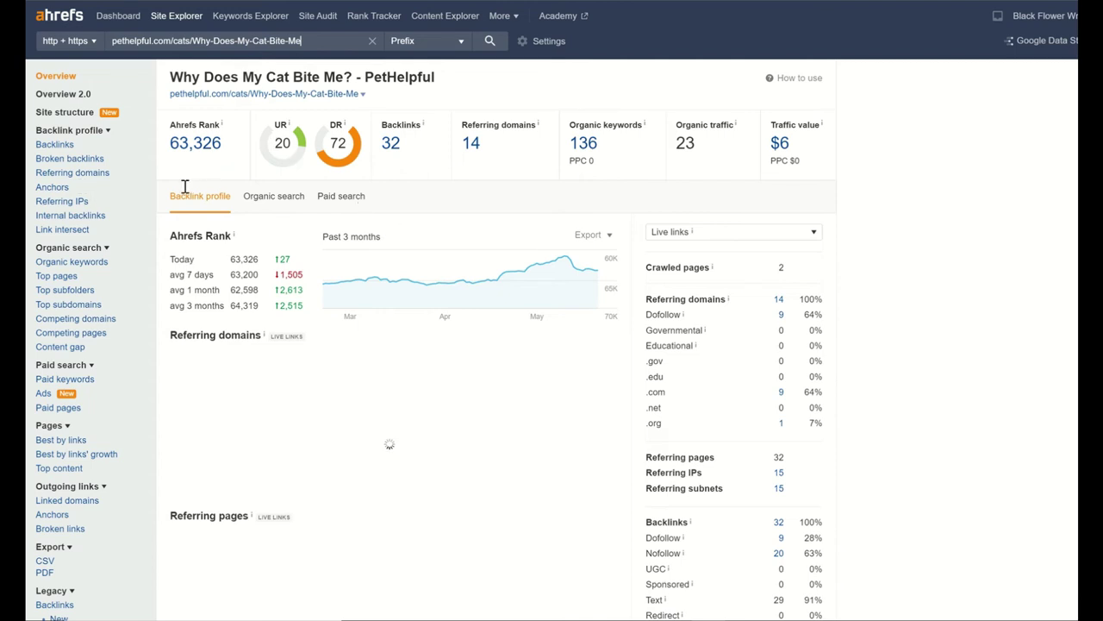
scroll(100, 362, down, 3)
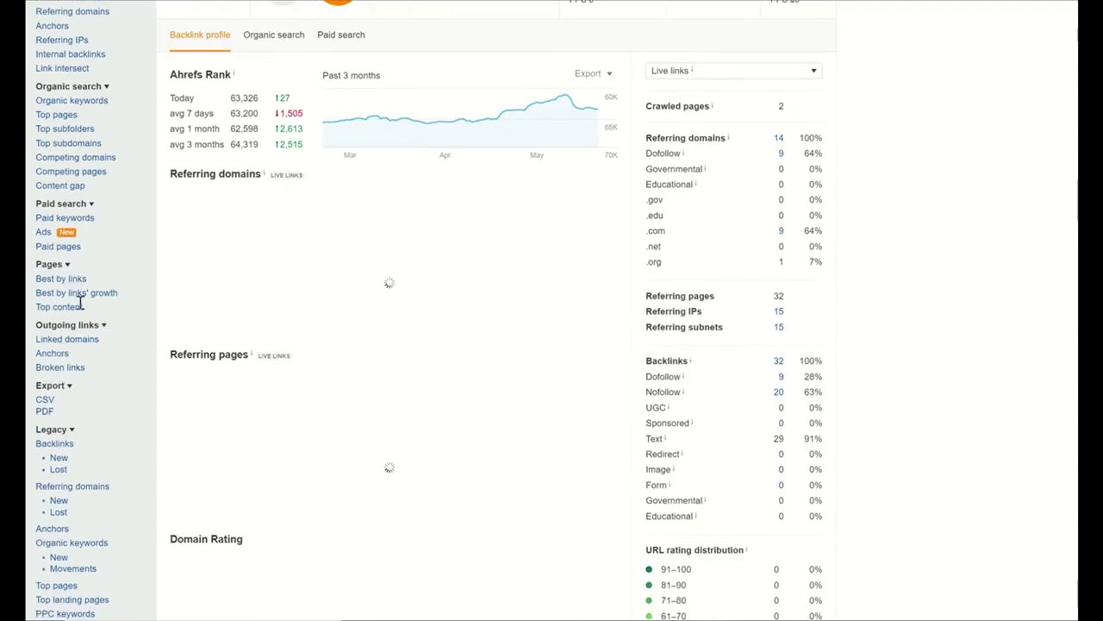
click(61, 188)
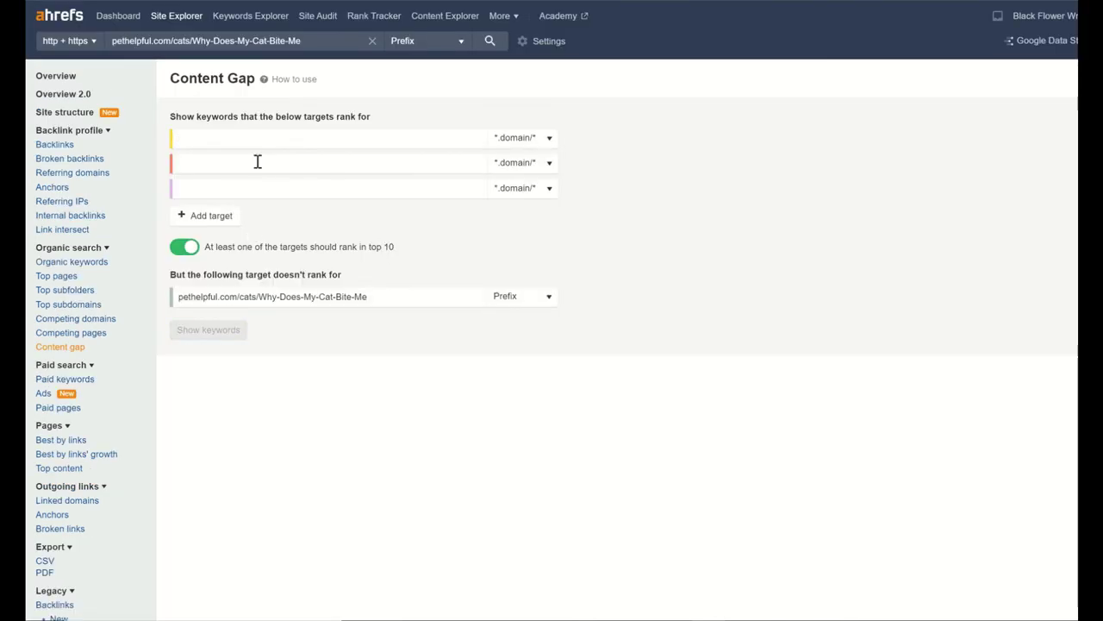
triple_click(302, 293)
key(super+v)
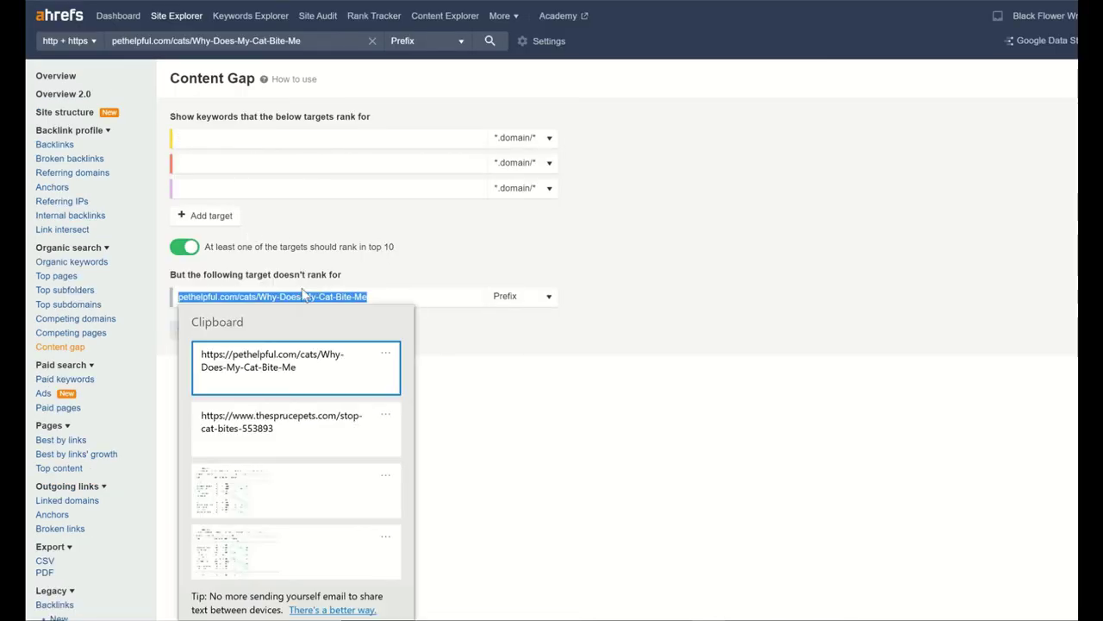
scroll(279, 424, down, 5)
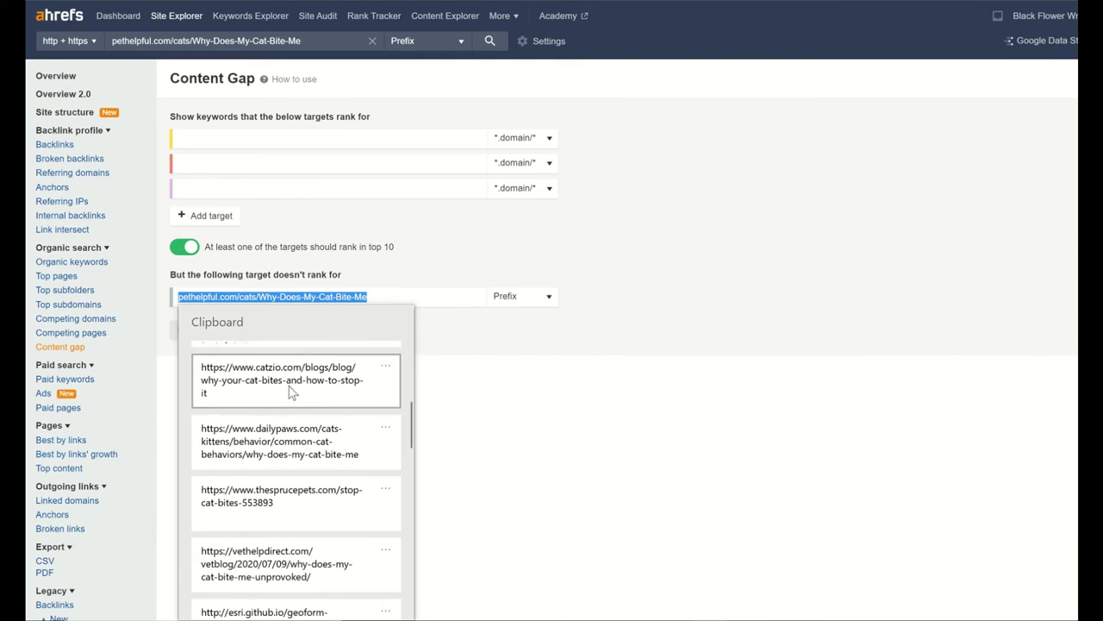
click(291, 389)
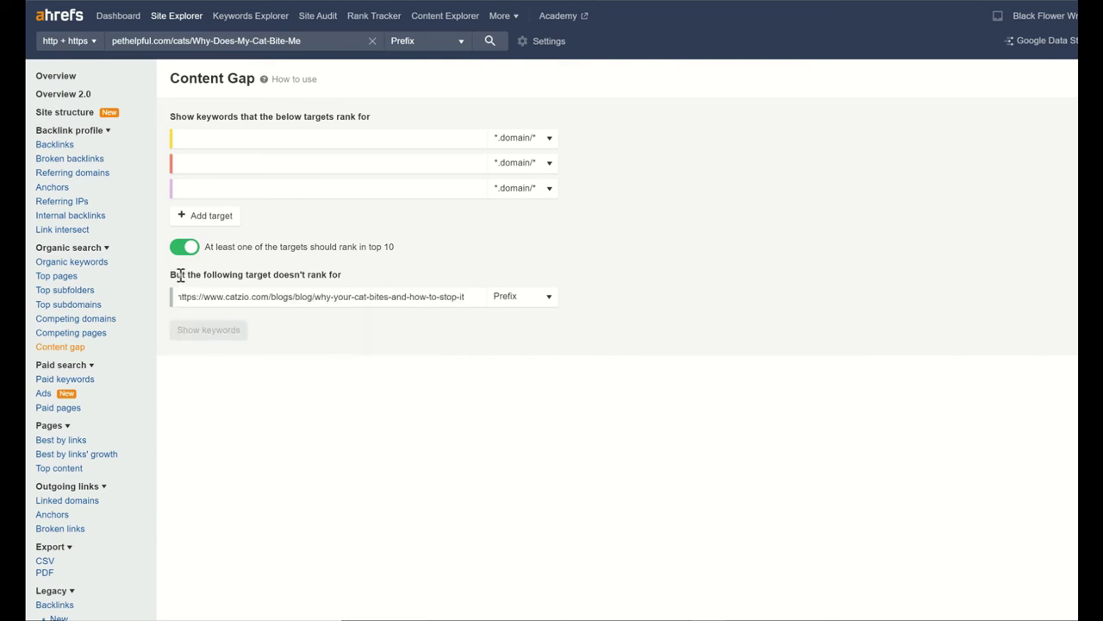
mouse_move(170, 277)
mouse_down()
mouse_move(350, 283)
mouse_move(384, 265)
mouse_up()
click(383, 276)
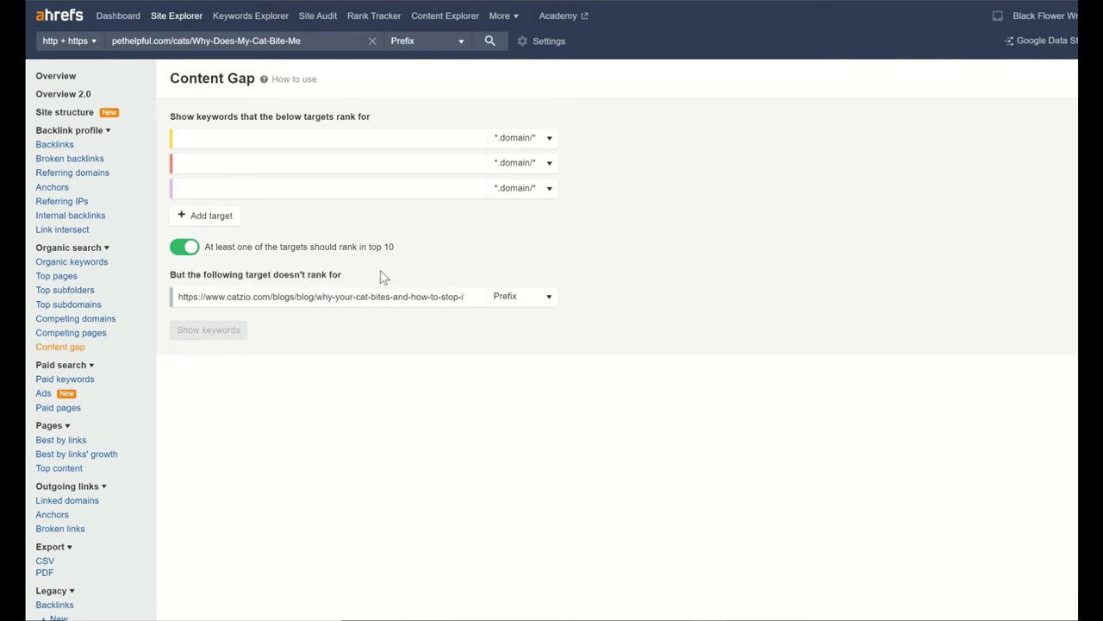
click(267, 140)
key(super+v)
scroll(281, 285, down, 1)
scroll(284, 283, down, 4)
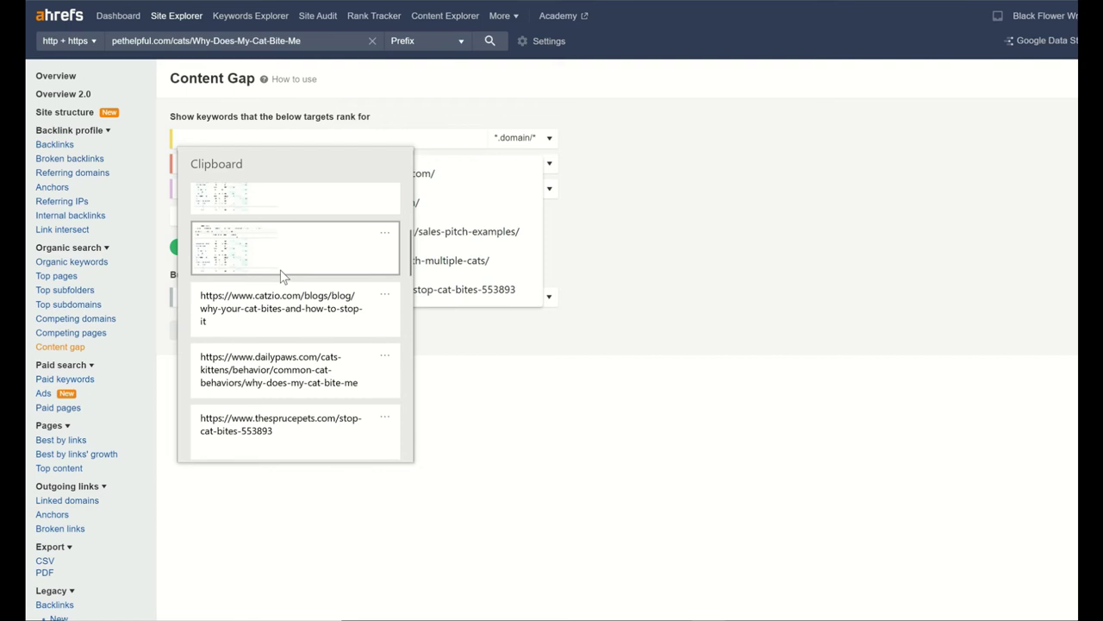
scroll(323, 345, down, 3)
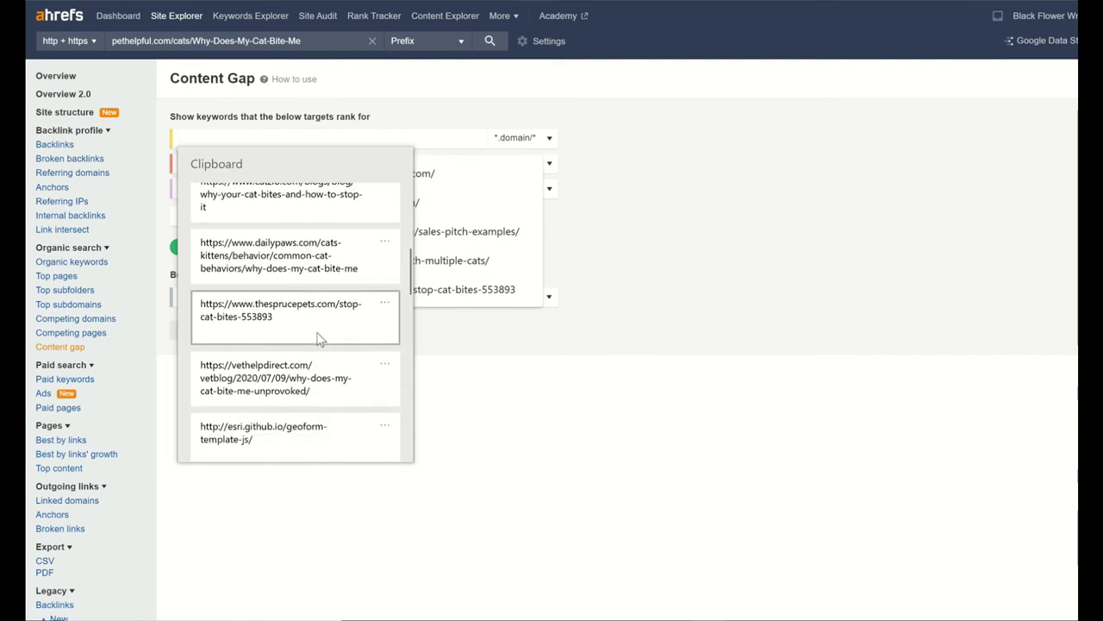
click(309, 369)
click(267, 164)
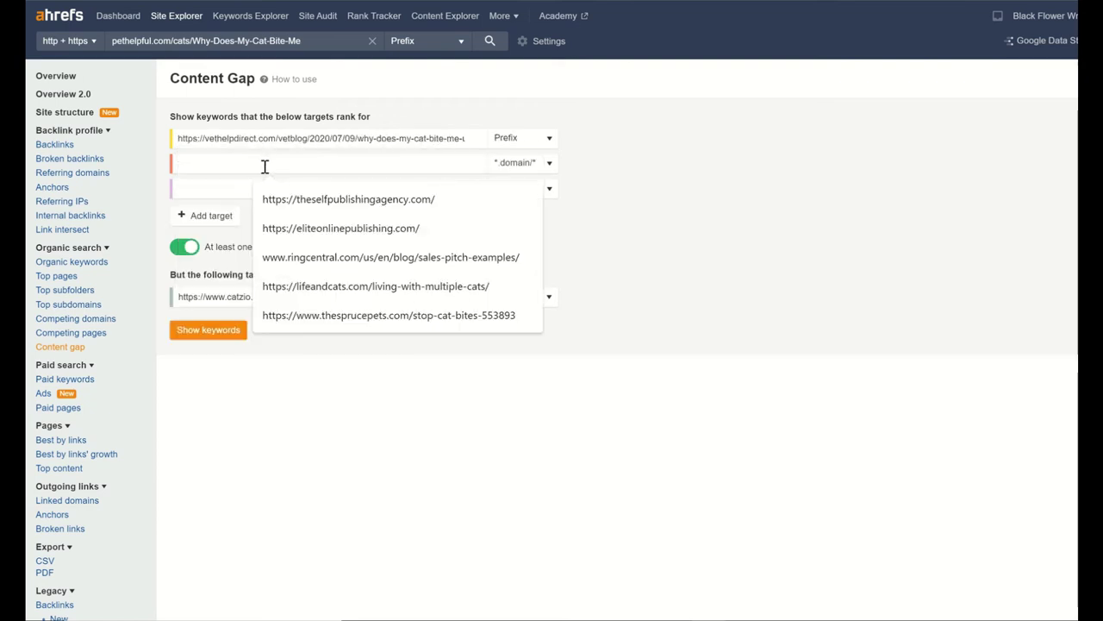
key(super+v)
scroll(261, 323, down, 5)
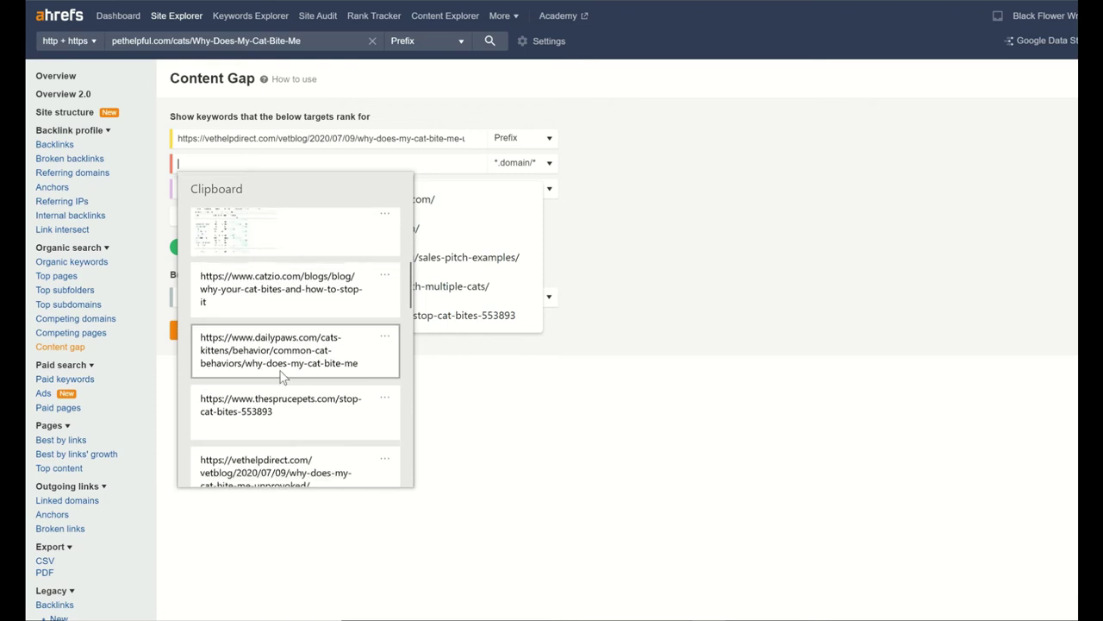
click(283, 376)
click(277, 191)
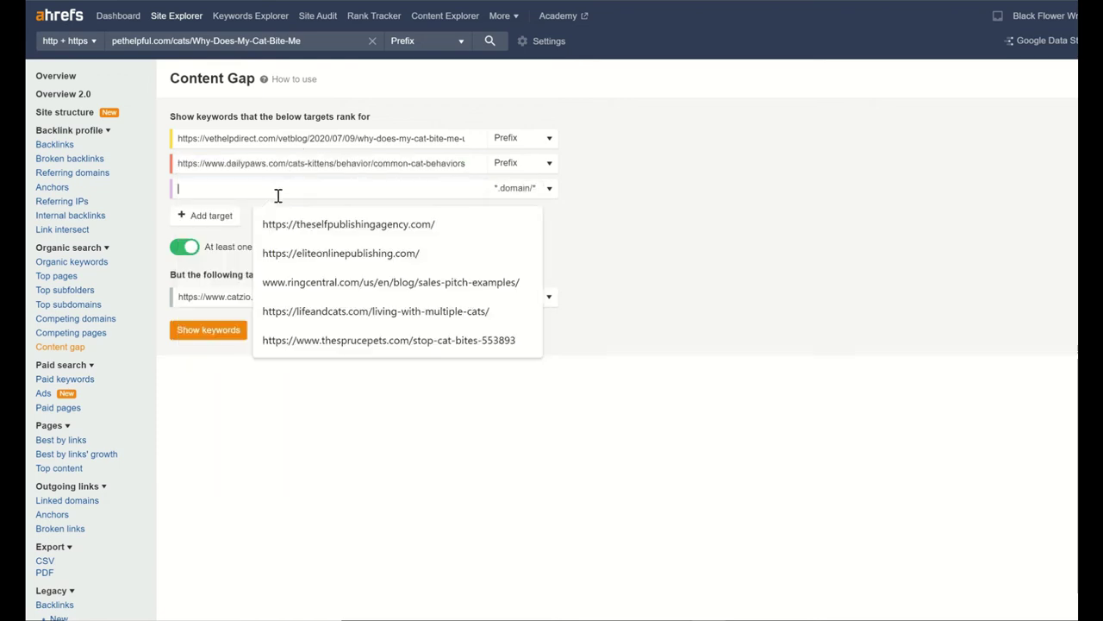
key(super+v)
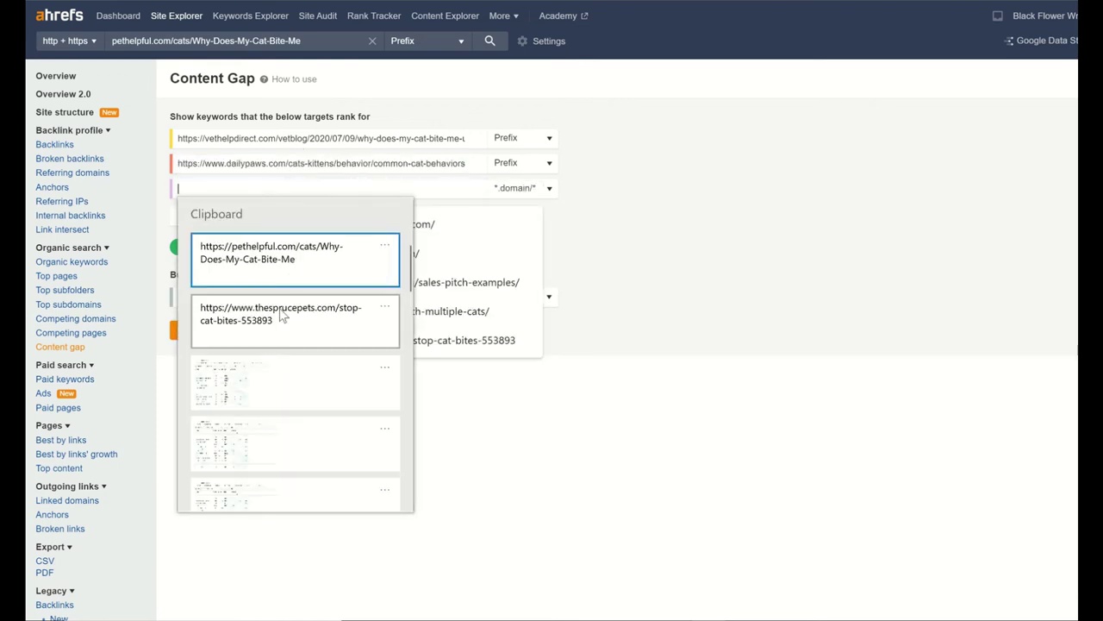
click(278, 266)
click(595, 210)
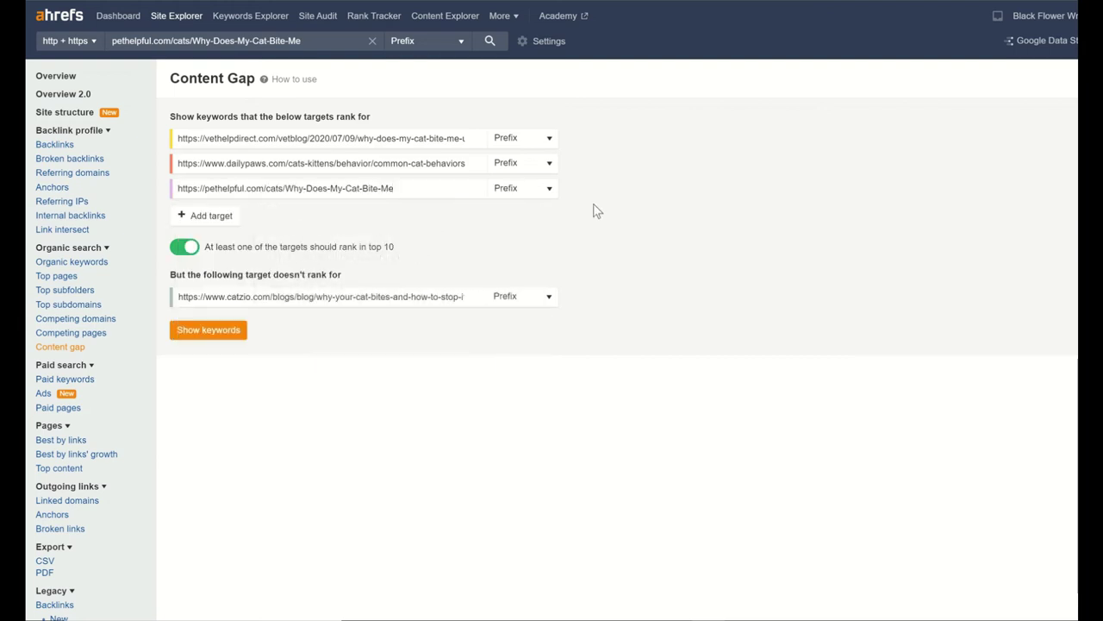
triple_click(310, 137)
key(super+v)
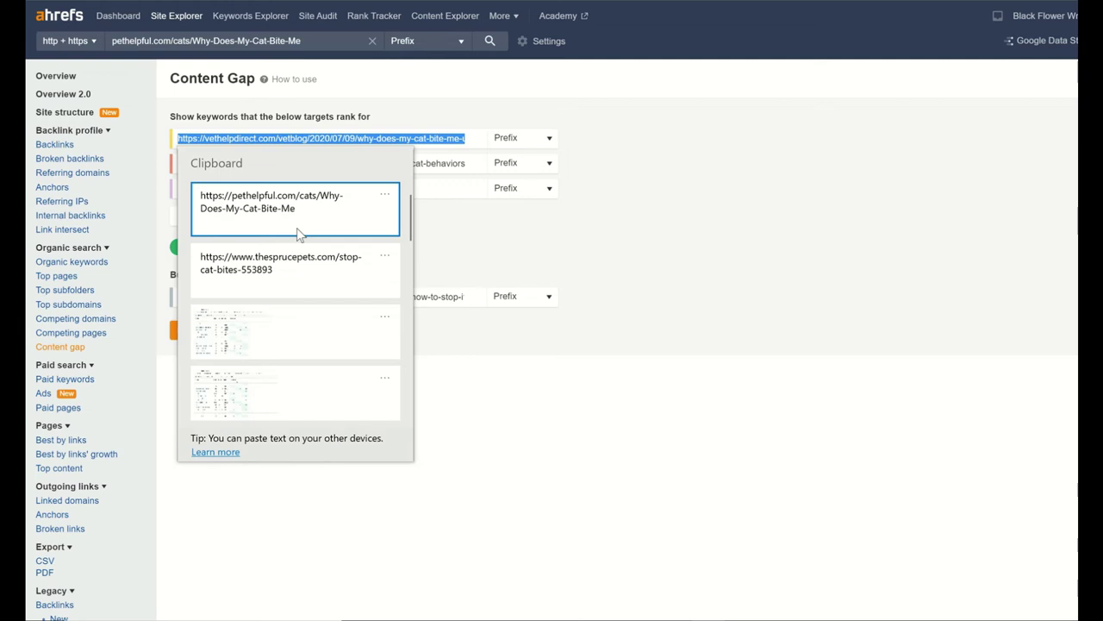
click(287, 272)
triple_click(256, 196)
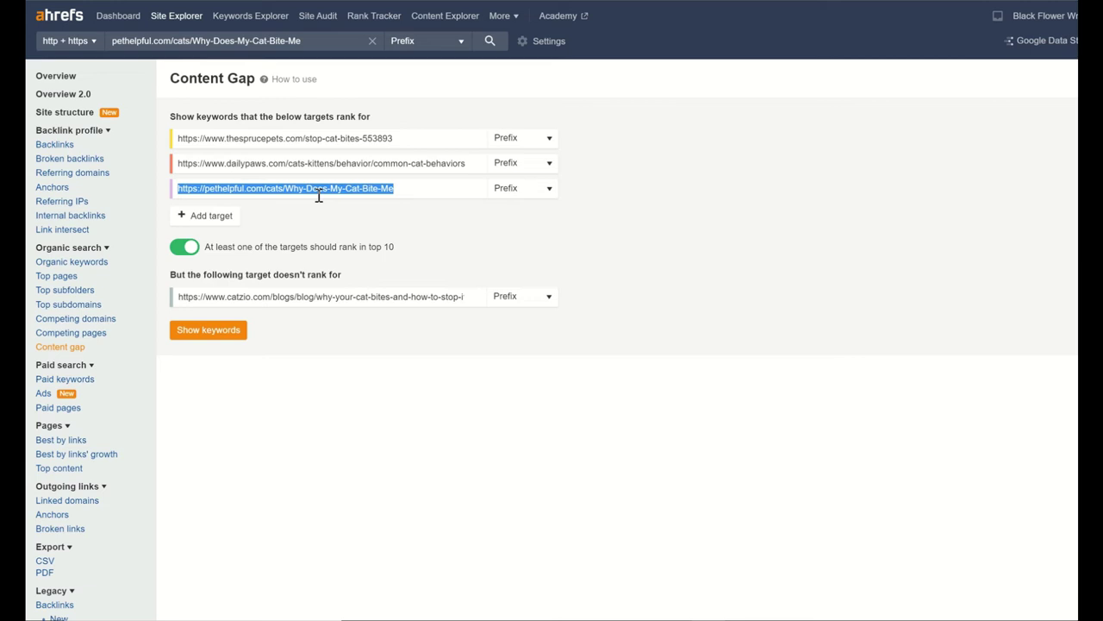
key(super+v)
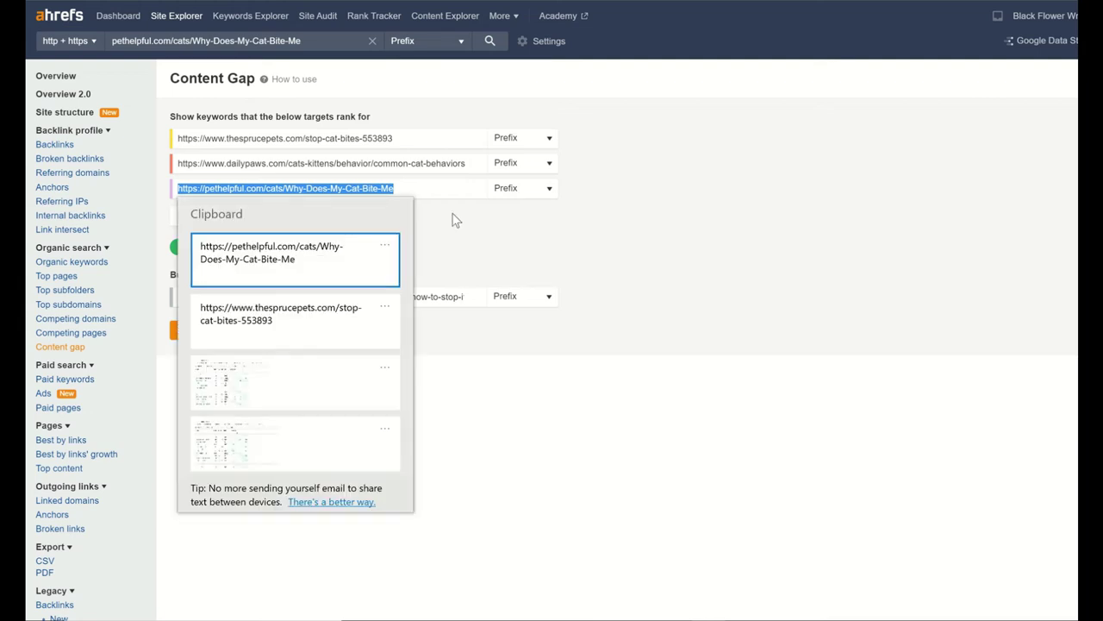
click(502, 225)
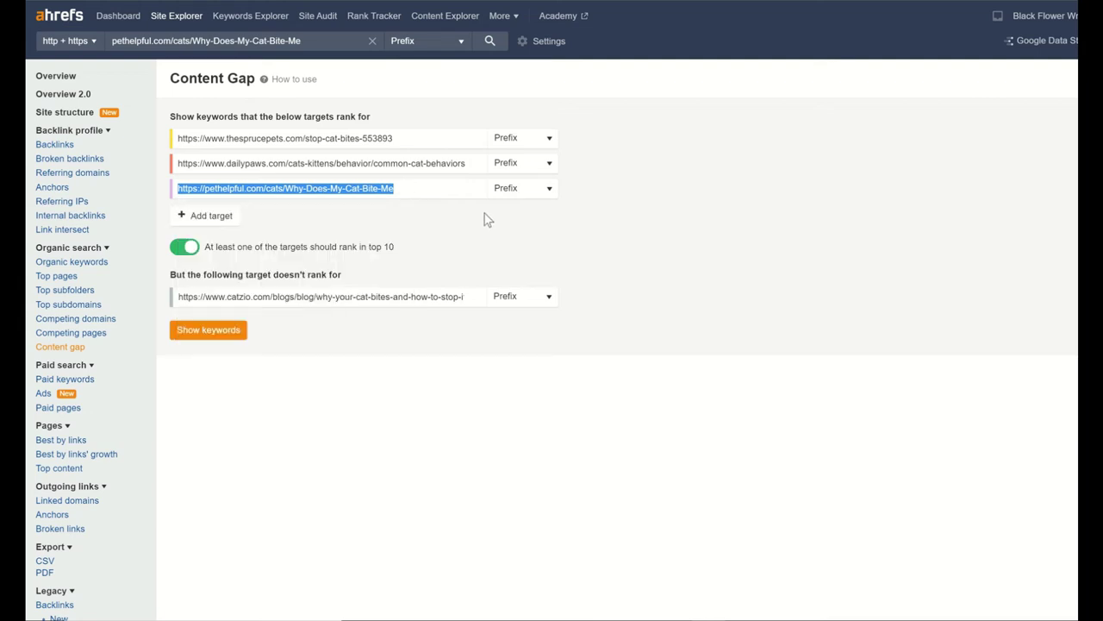
key(super+v)
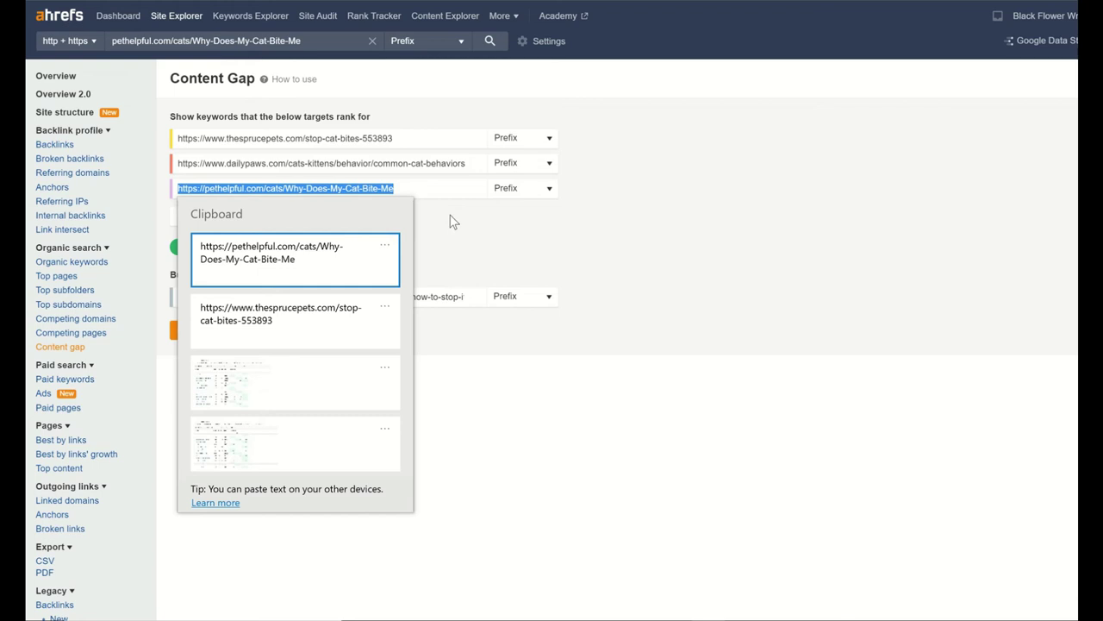
scroll(310, 315, down, 5)
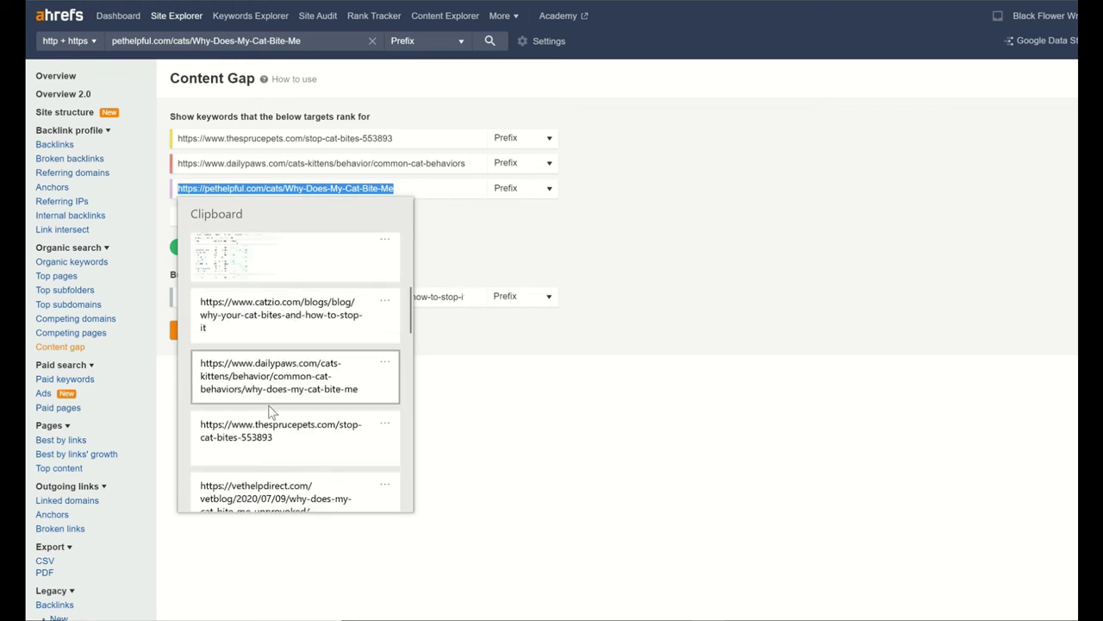
scroll(271, 465, down, 2)
click(269, 455)
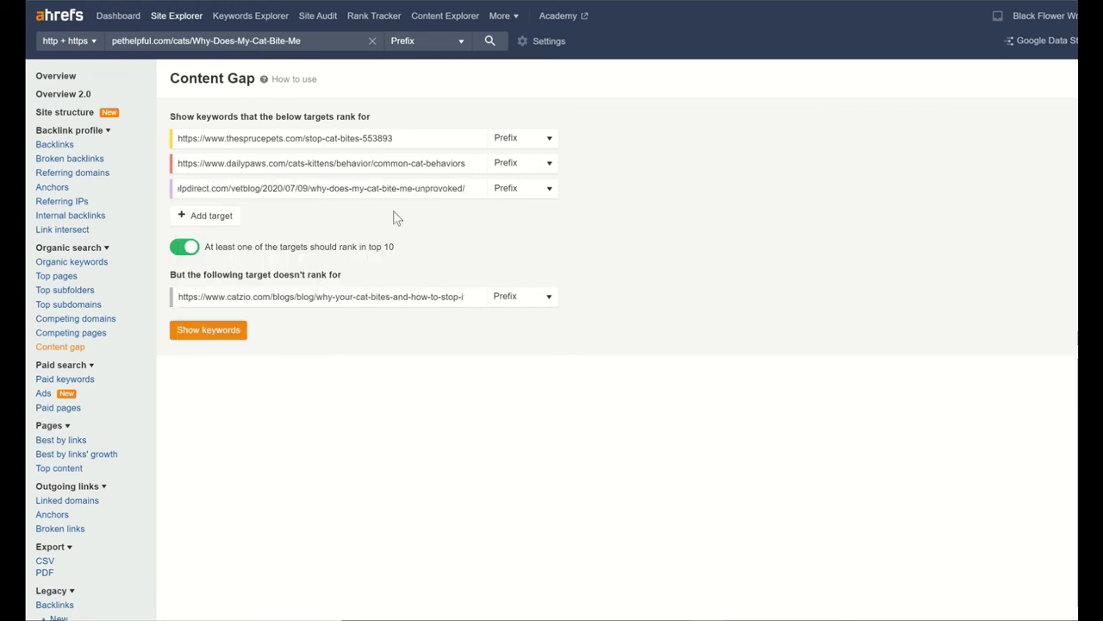
click(563, 244)
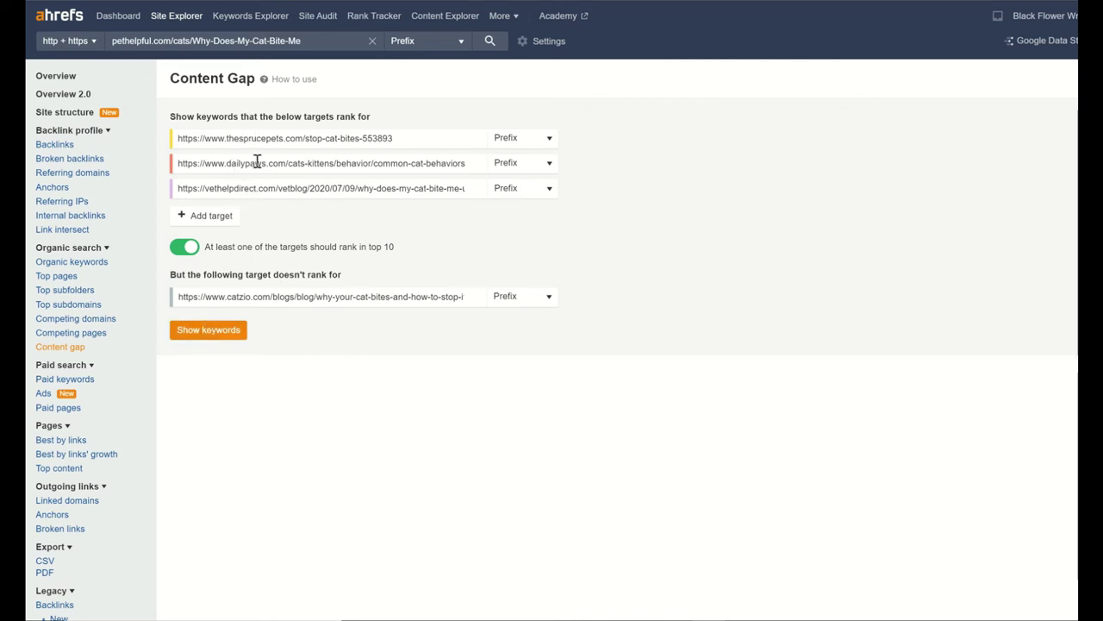
- Show the content gap keywords and limit the intersections to 3 targets and 2 targets, excluding 1 target
click(224, 330)
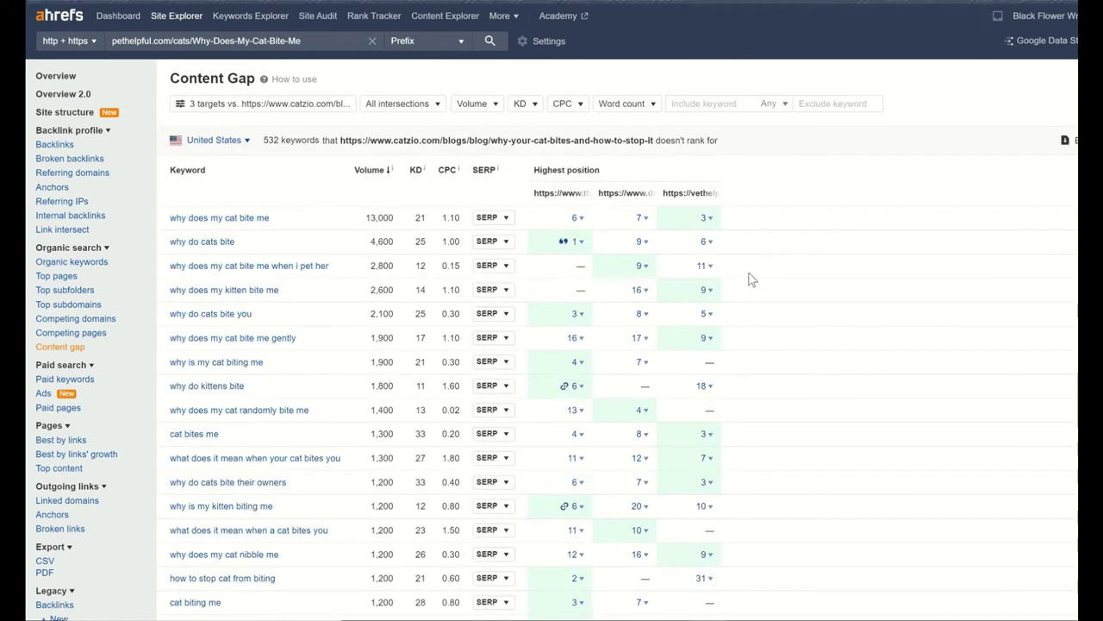
click(421, 109)
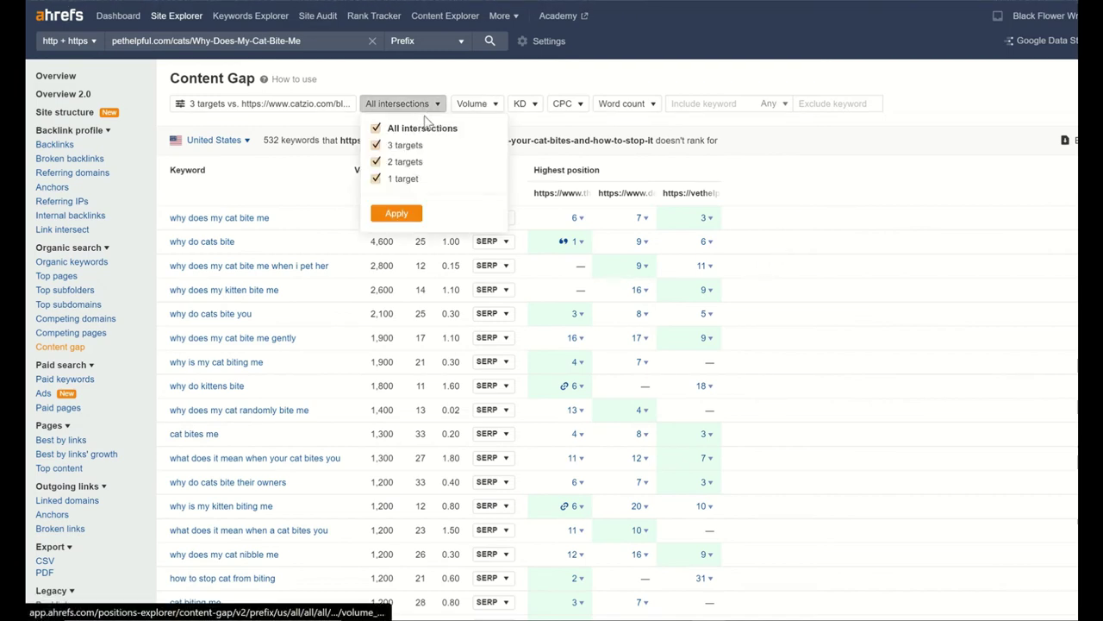
click(405, 179)
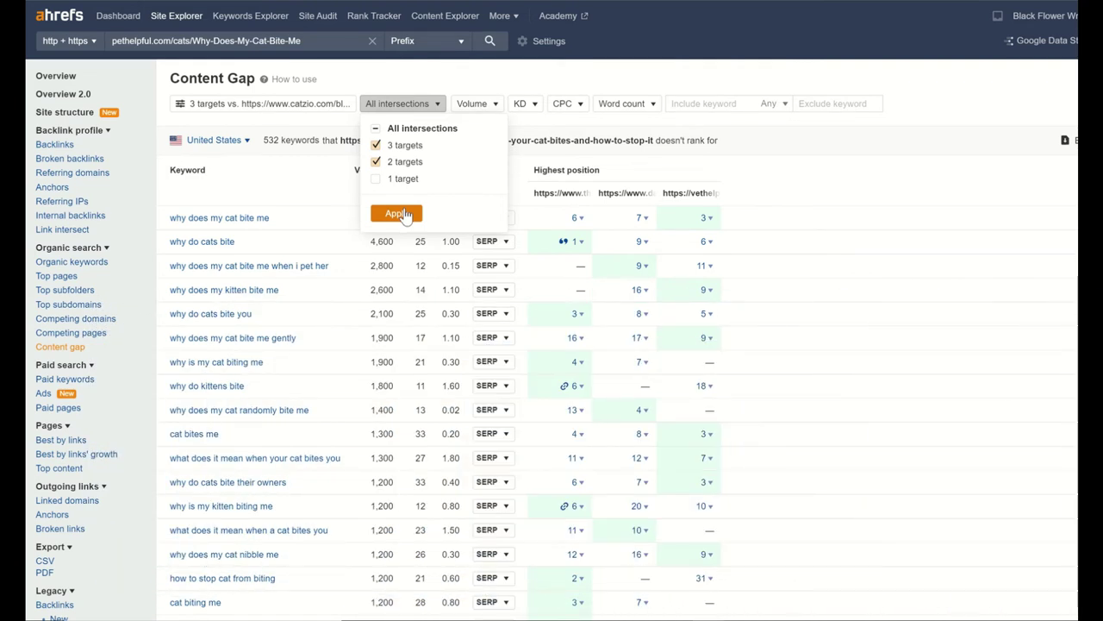
click(398, 214)
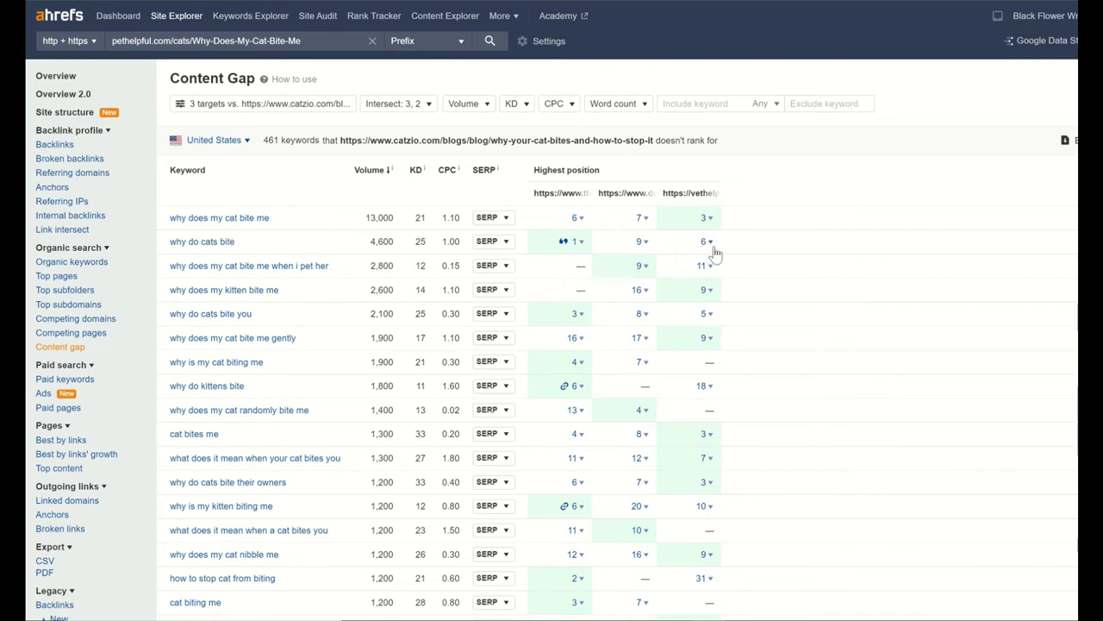
- Examine the content gap keywords on the first results page, comparing search volume, keyword difficulty and each competitor's highest position
scroll(734, 343, down, 1)
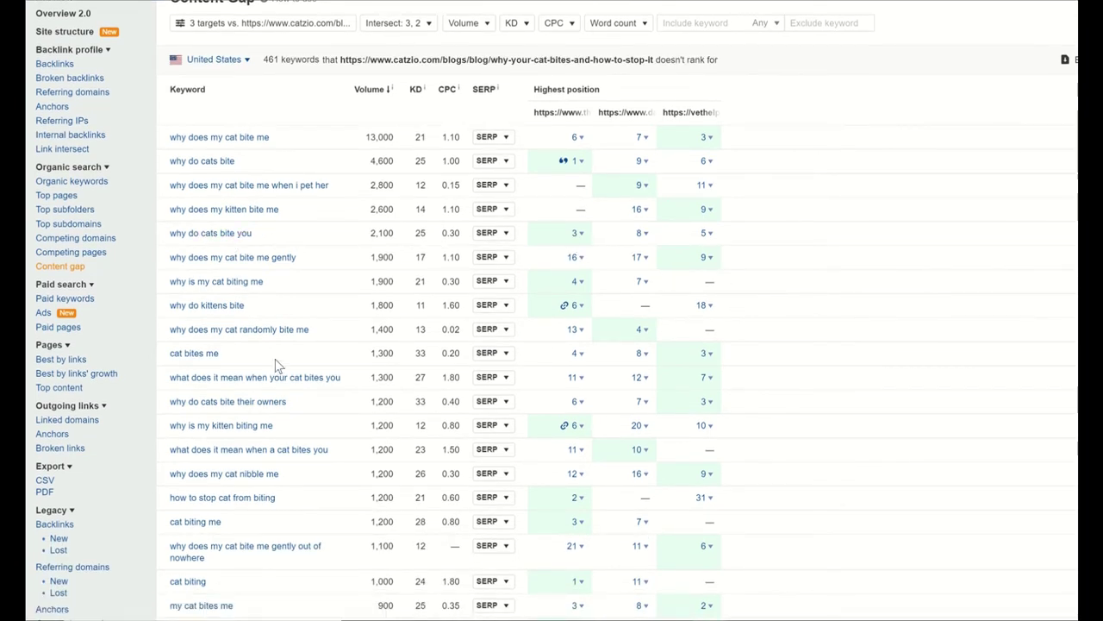
scroll(276, 374, down, 1)
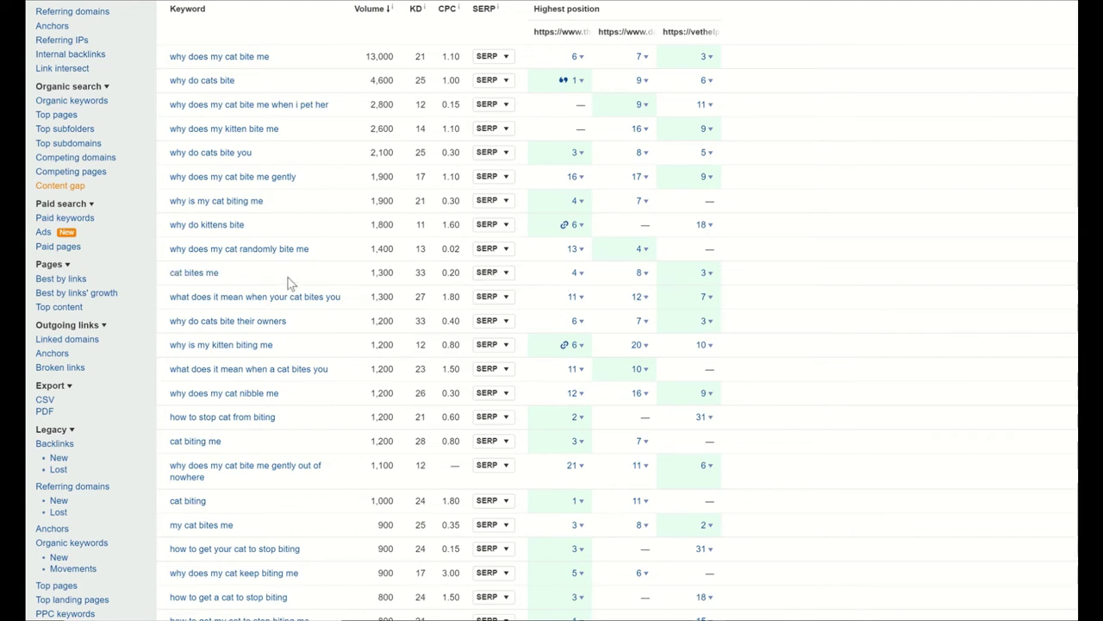
scroll(739, 301, down, 1)
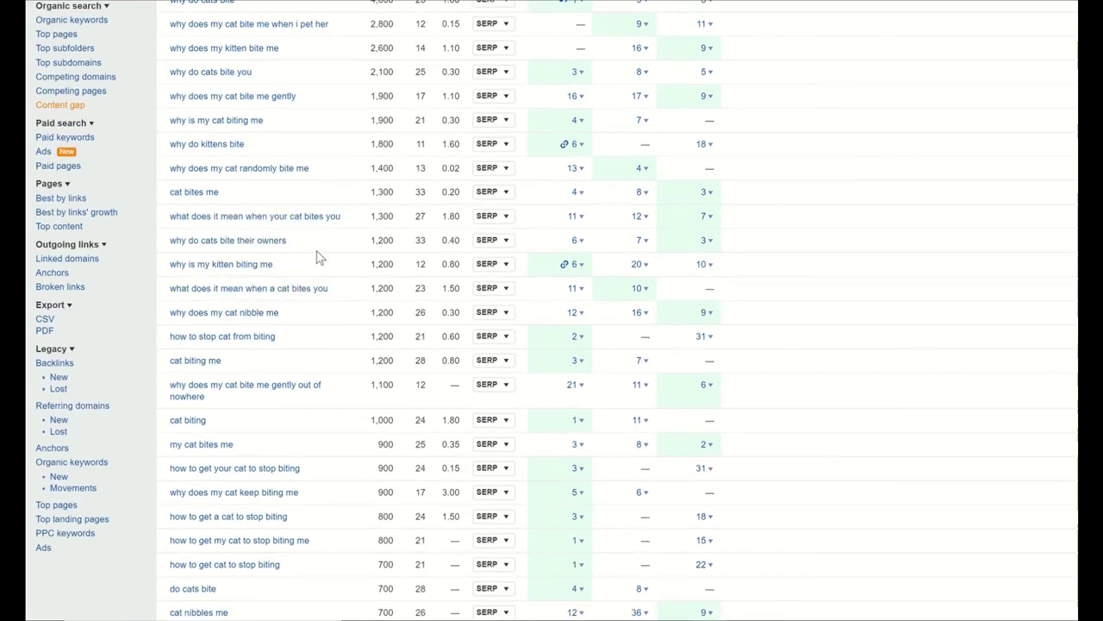
scroll(321, 260, down, 1)
scroll(321, 262, down, 3)
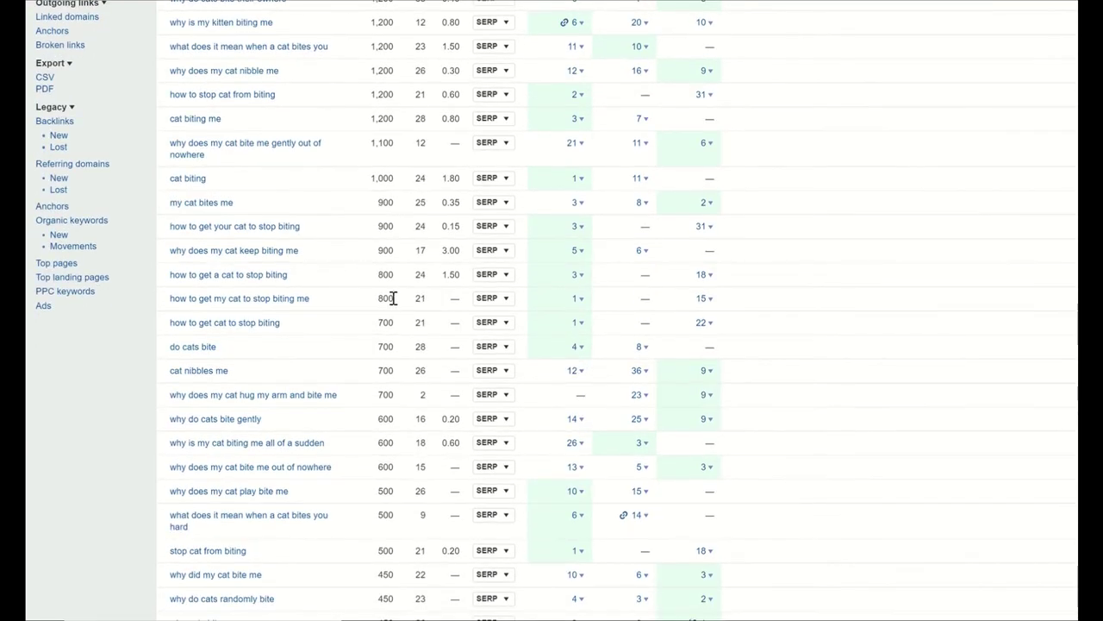
scroll(393, 297, up, 1)
scroll(393, 297, up, 4)
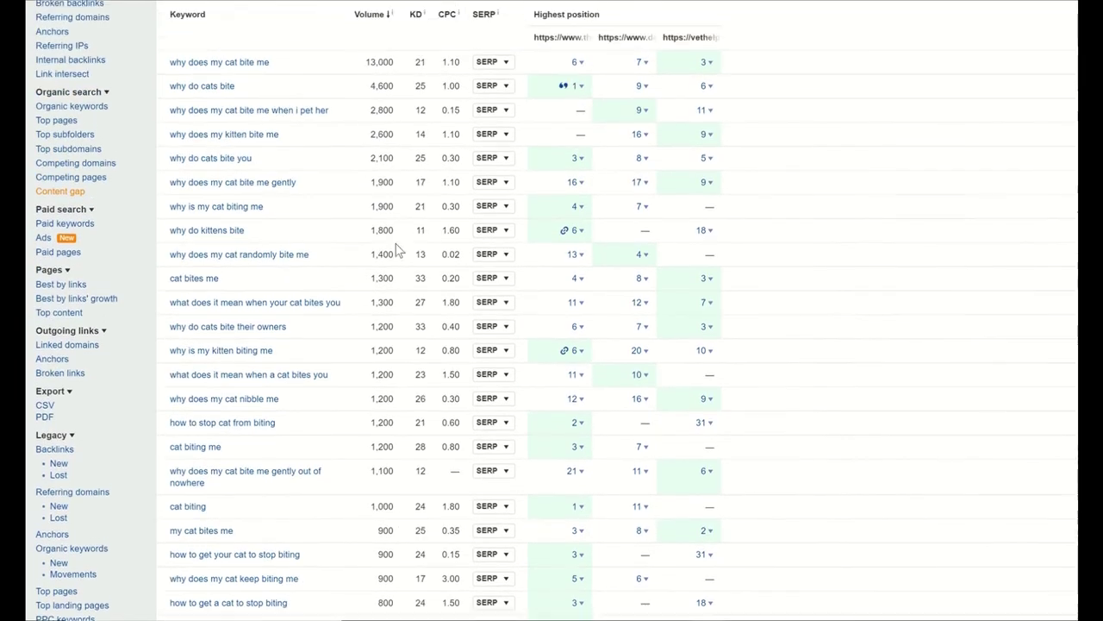
scroll(374, 357, down, 4)
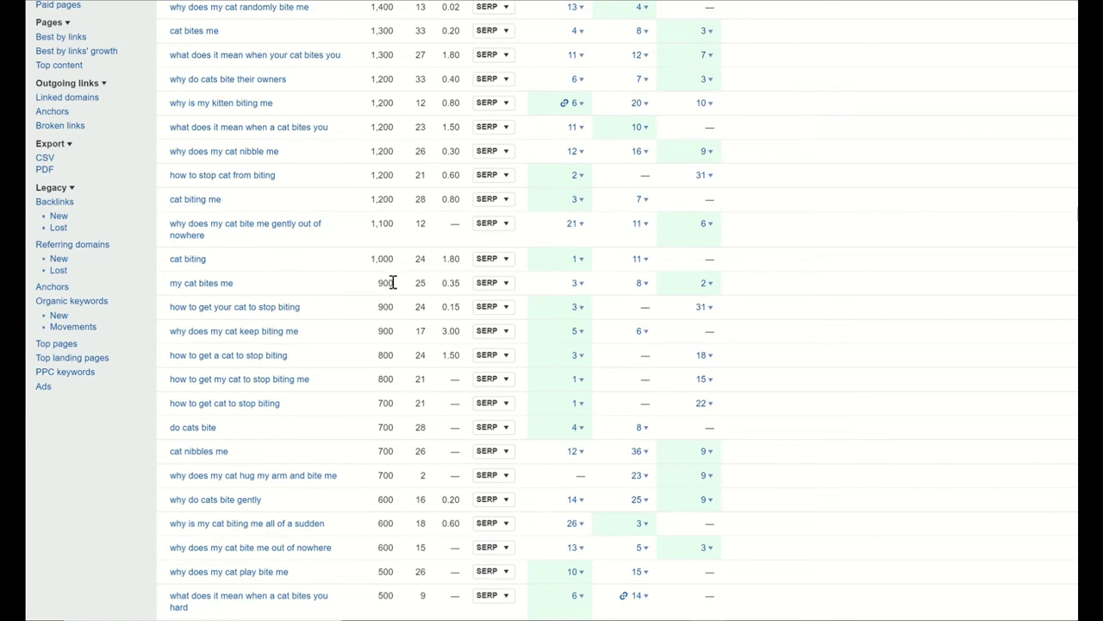
scroll(393, 283, down, 7)
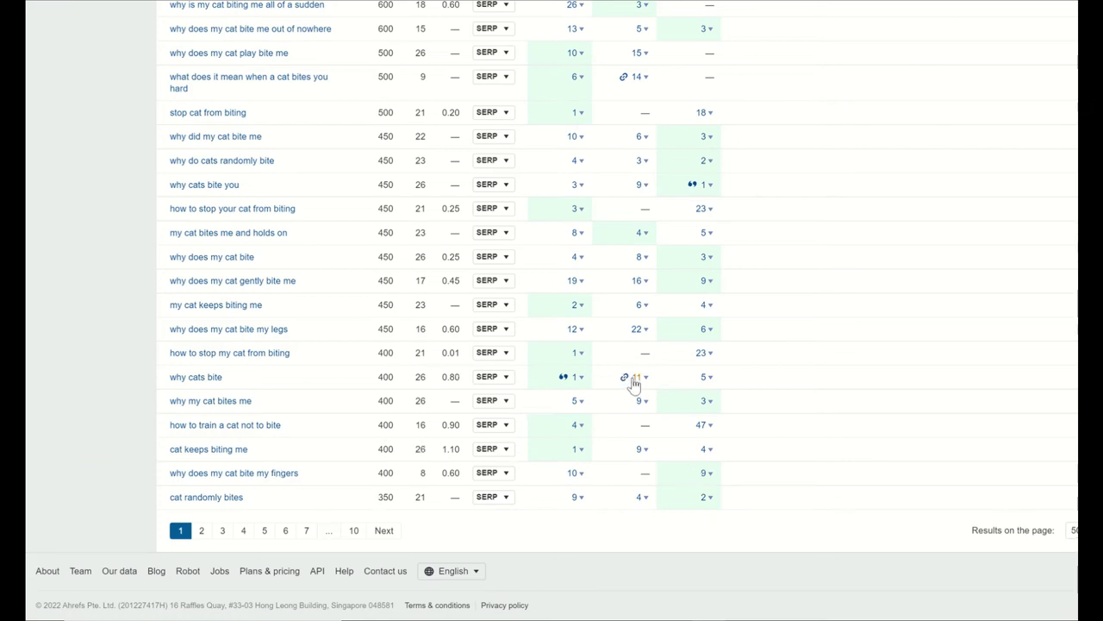
scroll(635, 380, up, 1)
scroll(450, 398, down, 1)
scroll(737, 406, up, 1)
scroll(735, 401, up, 1)
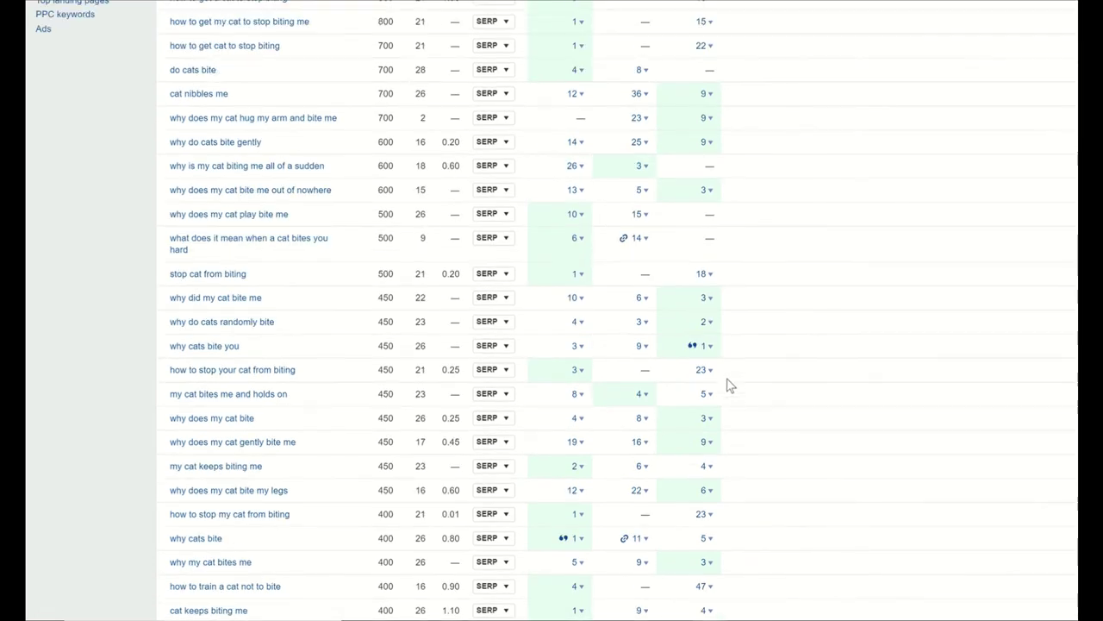
scroll(694, 202, up, 2)
scroll(697, 214, up, 7)
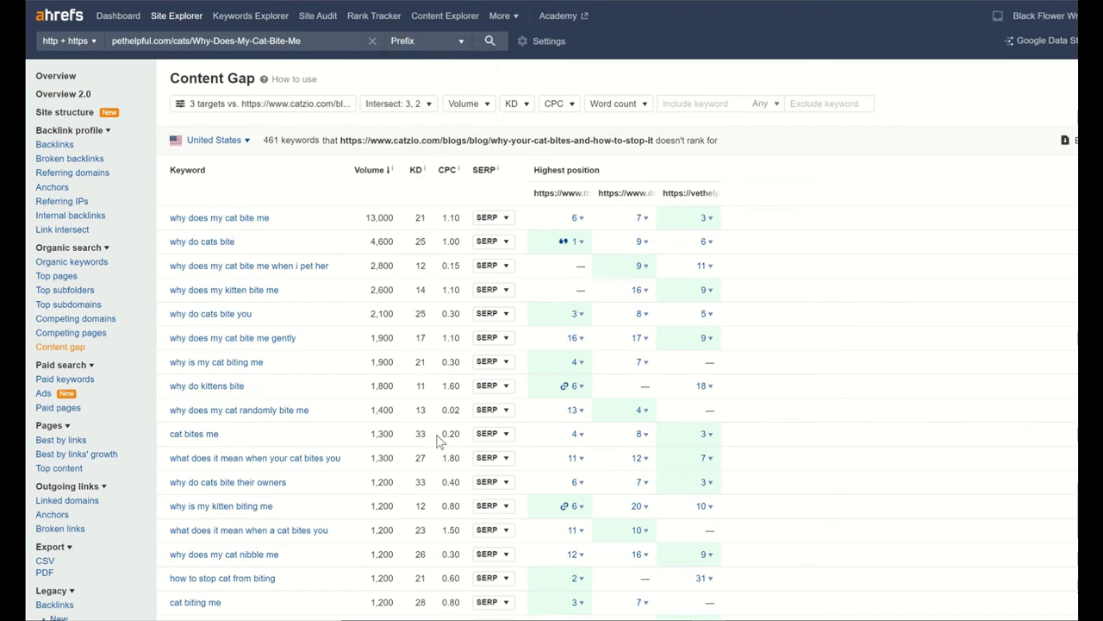
scroll(437, 441, down, 1)
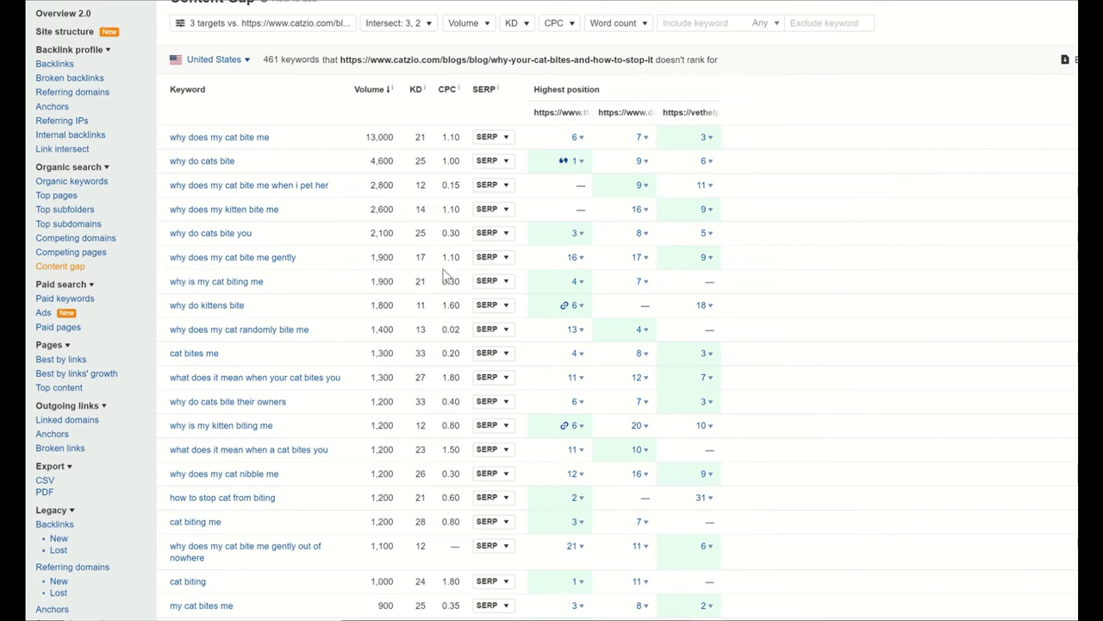
scroll(433, 290, down, 5)
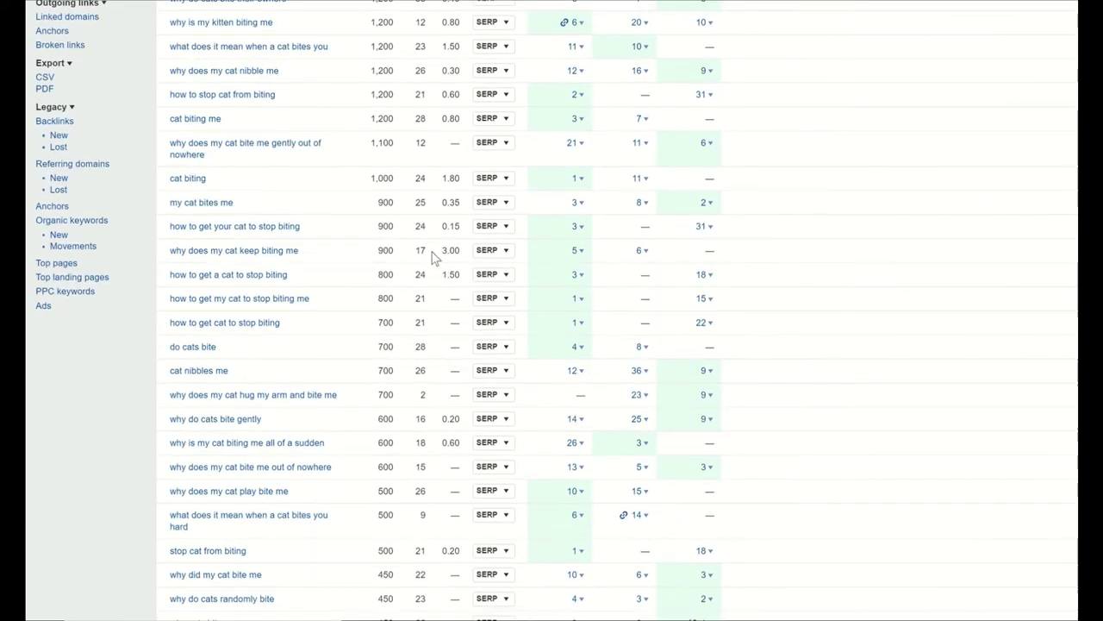
scroll(434, 257, down, 2)
scroll(424, 259, up, 8)
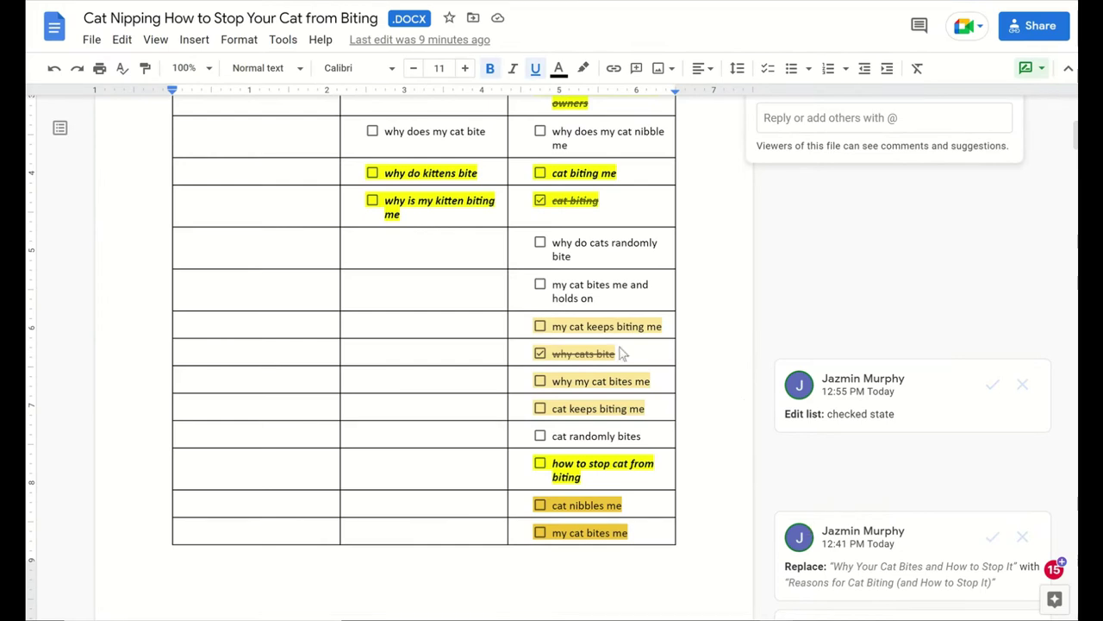
- Review the Keyword Brief table in the Google Docs cat-biting document, checking the primary keyword, the synonyms and the first related keywords
scroll(609, 319, up, 10)
scroll(609, 319, down, 2)
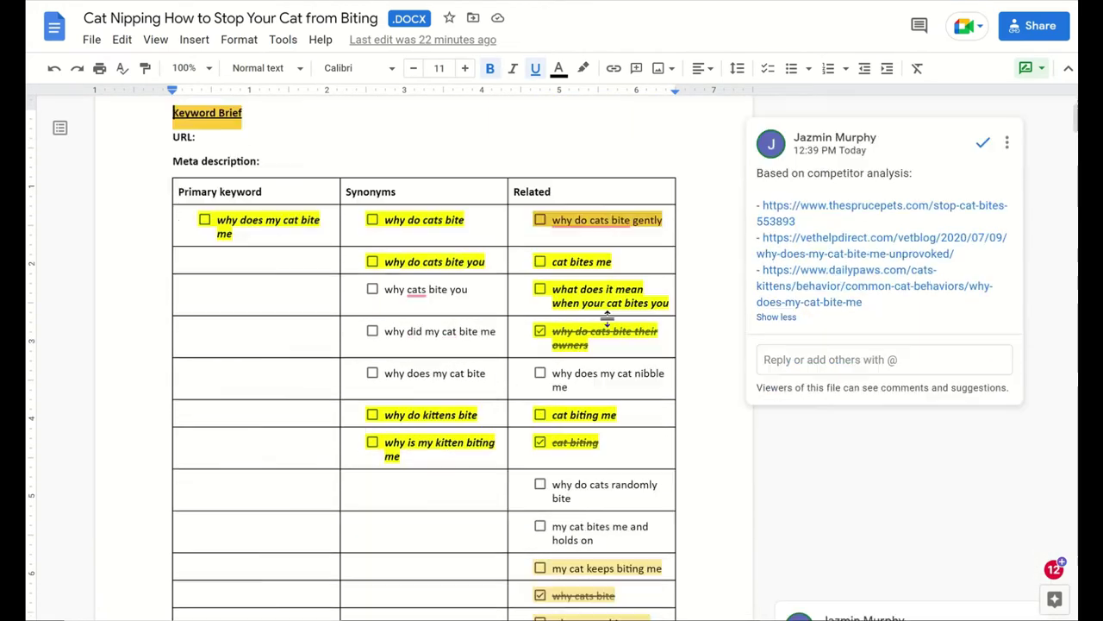
scroll(272, 195, down, 2)
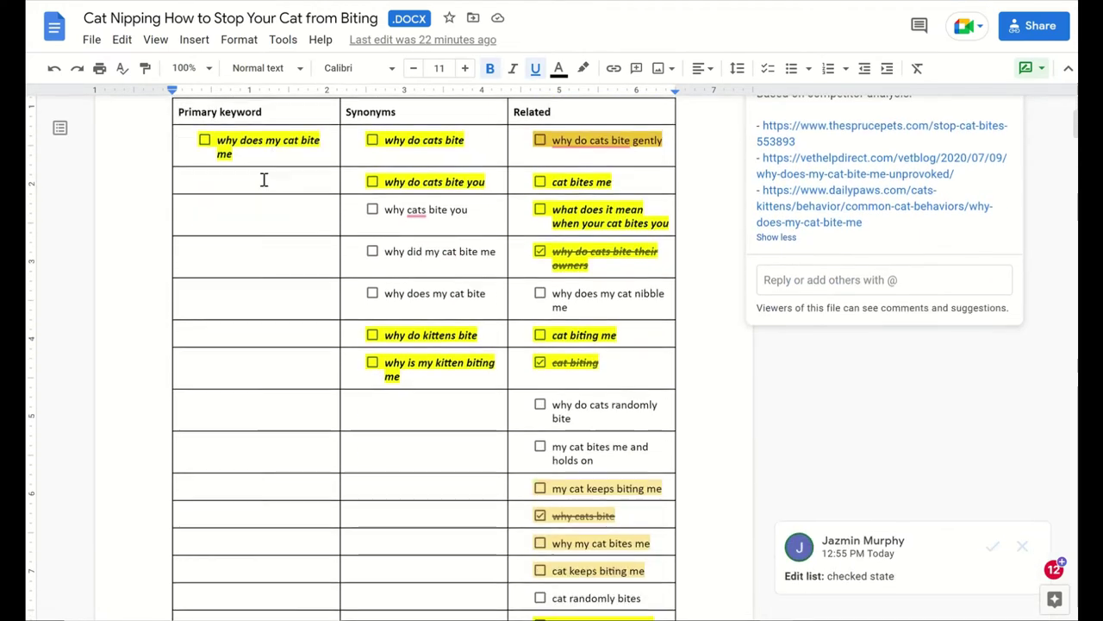
click(223, 145)
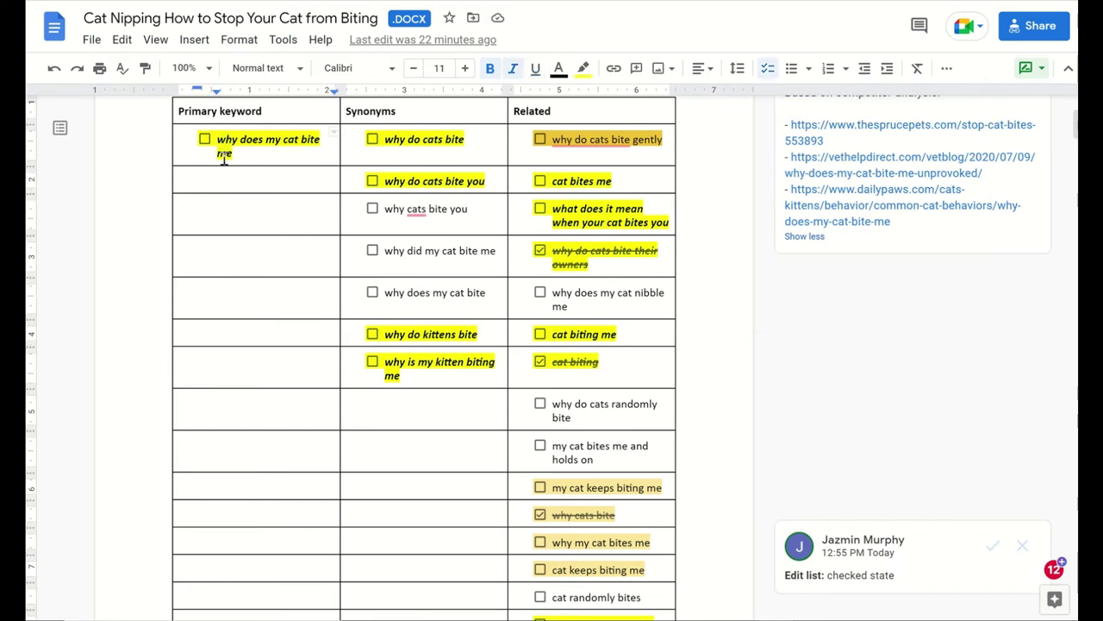
click(437, 140)
click(457, 180)
click(557, 209)
drag(556, 209, 672, 221)
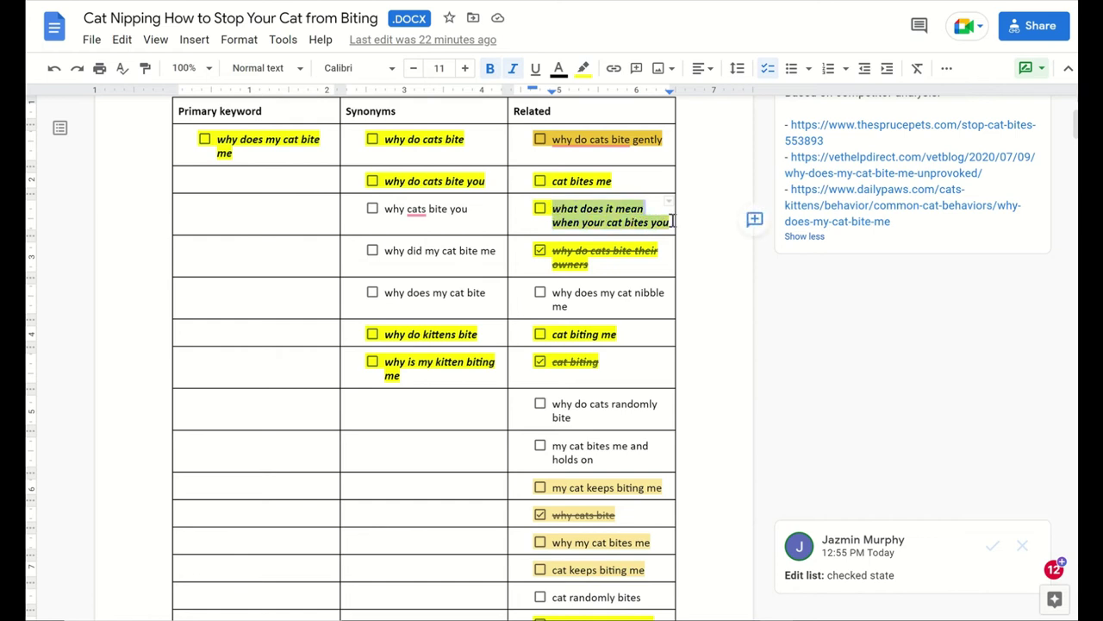
click(575, 222)
scroll(556, 219, up, 2)
scroll(556, 222, down, 2)
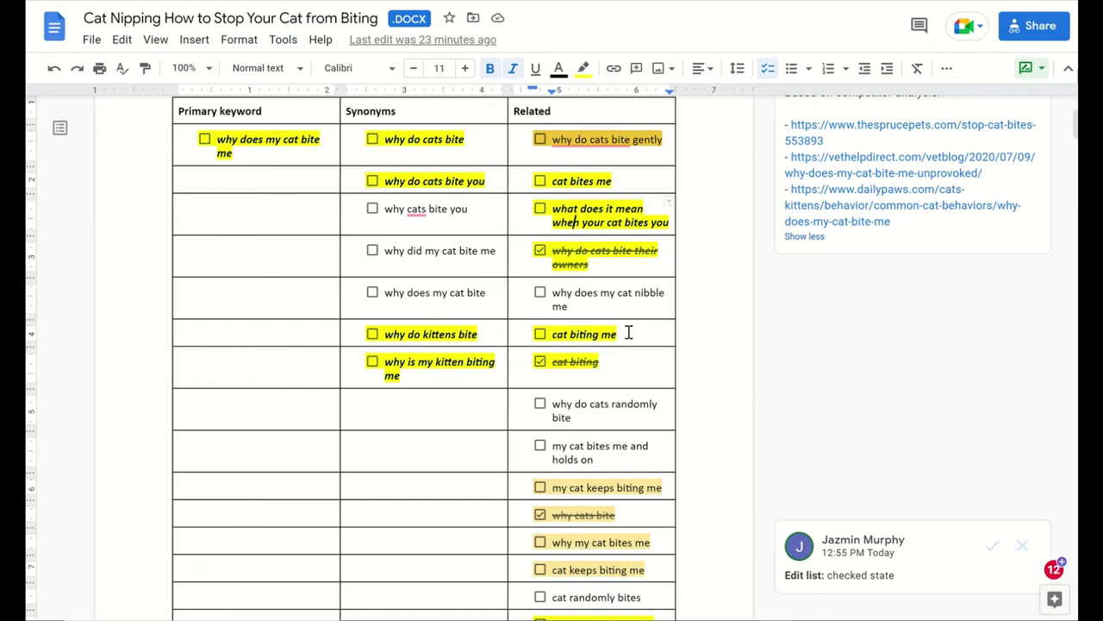
- Examine the highlighted entries down to the end of the Related column, including "cat nibbles me" and "my cat bites me"
scroll(589, 393, down, 2)
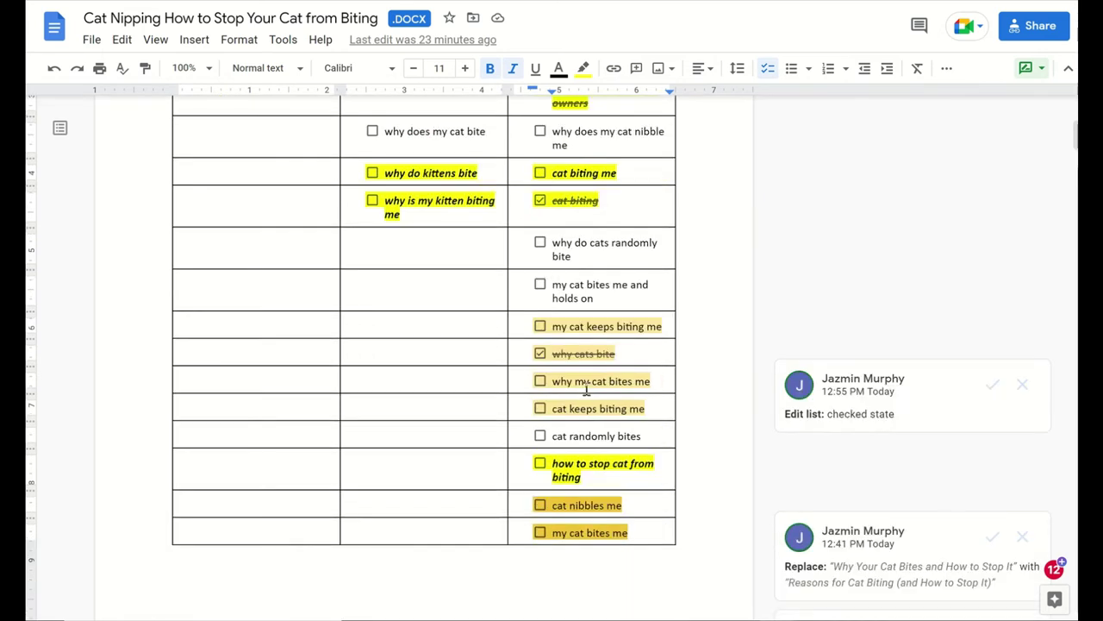
click(598, 533)
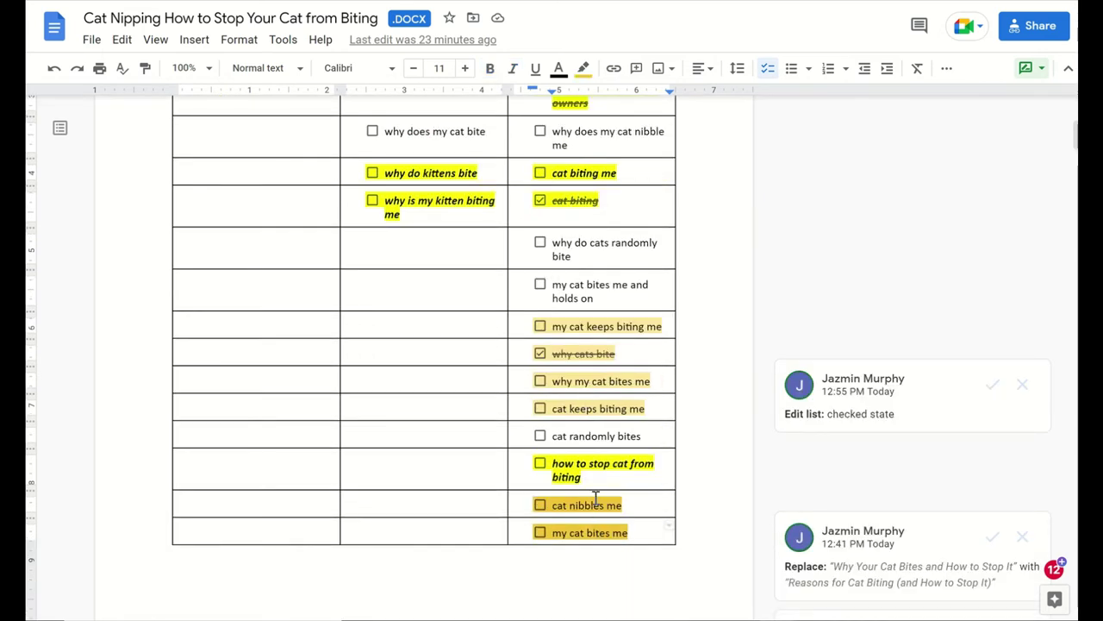
click(595, 507)
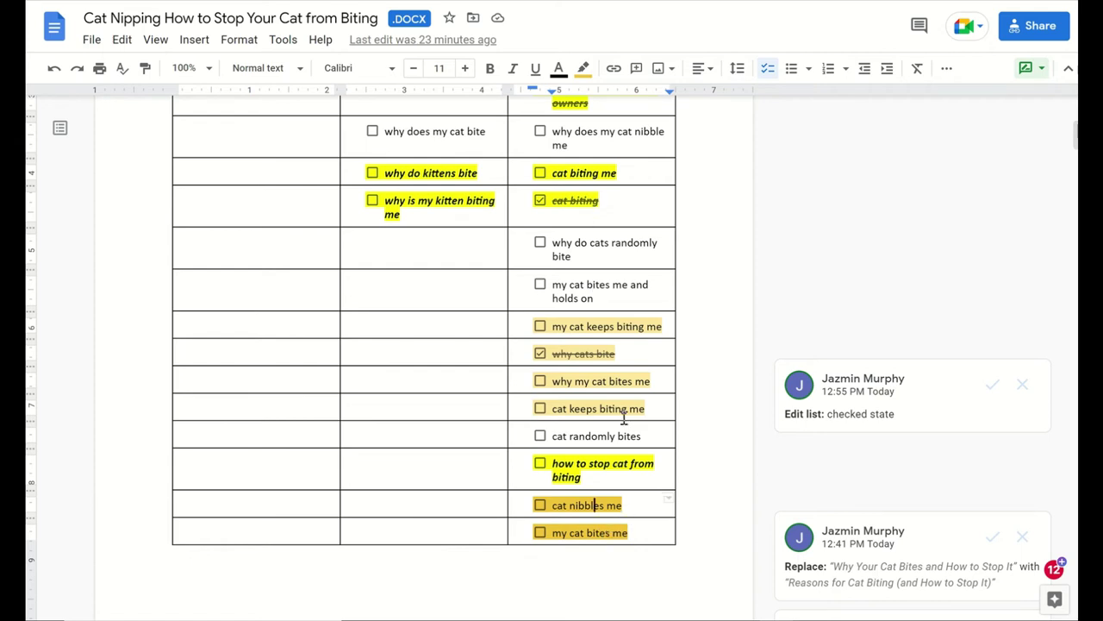
scroll(595, 412, up, 2)
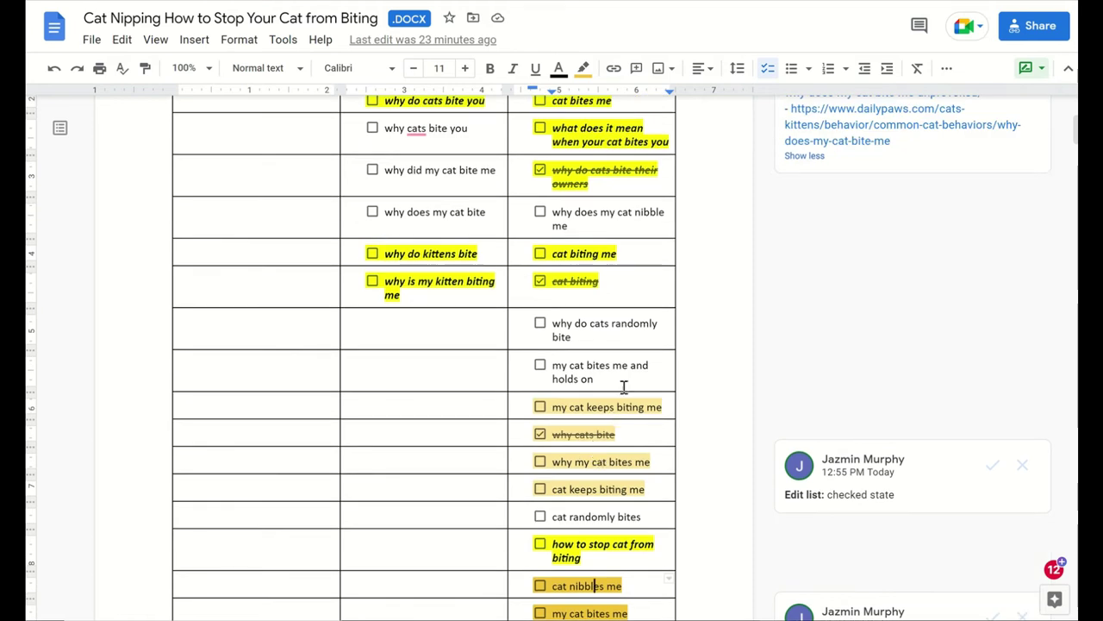
scroll(505, 342, up, 6)
scroll(508, 456, down, 6)
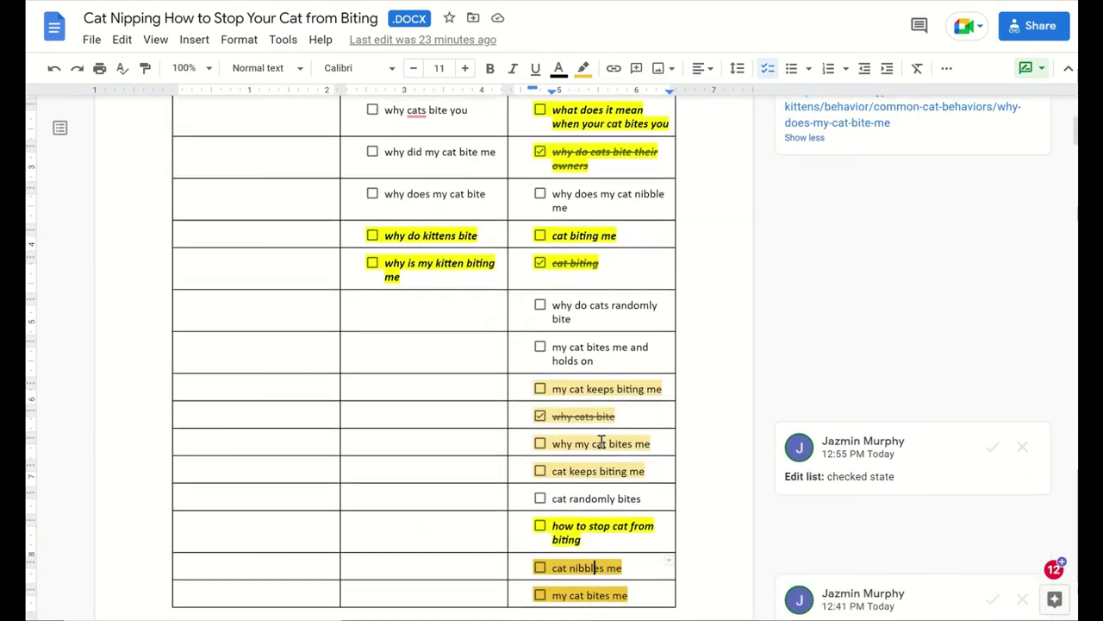
scroll(601, 441, down, 3)
scroll(603, 438, up, 4)
scroll(606, 438, up, 4)
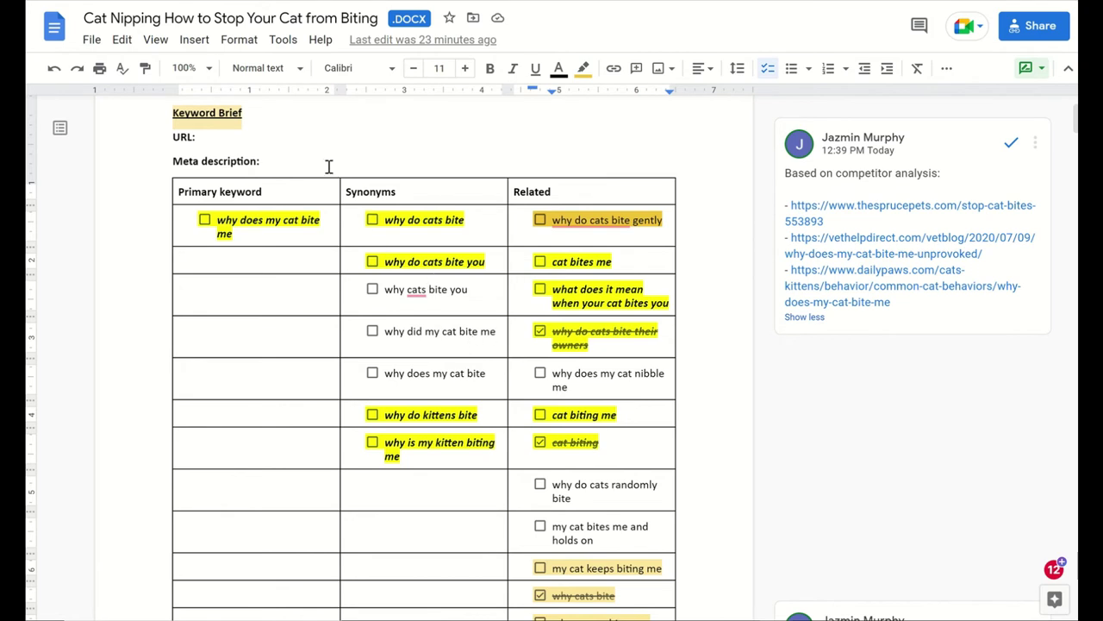
- Examine the URL and meta description fields of the Keyword Brief, along with the first rows of its keyword table
click(284, 161)
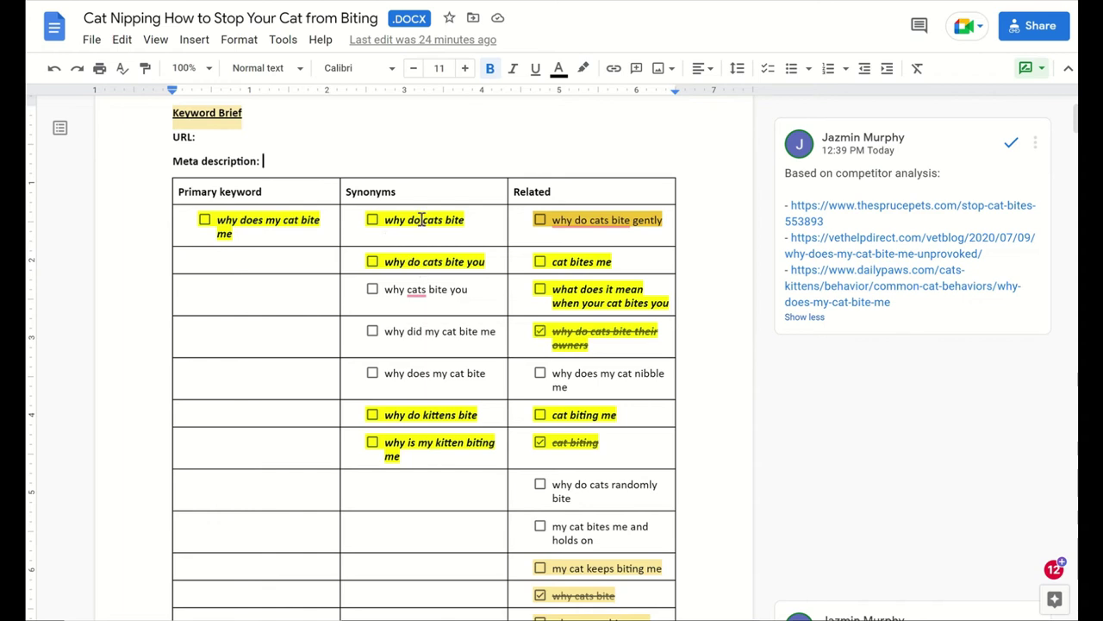
click(252, 140)
click(327, 164)
click(540, 219)
scroll(517, 276, down, 2)
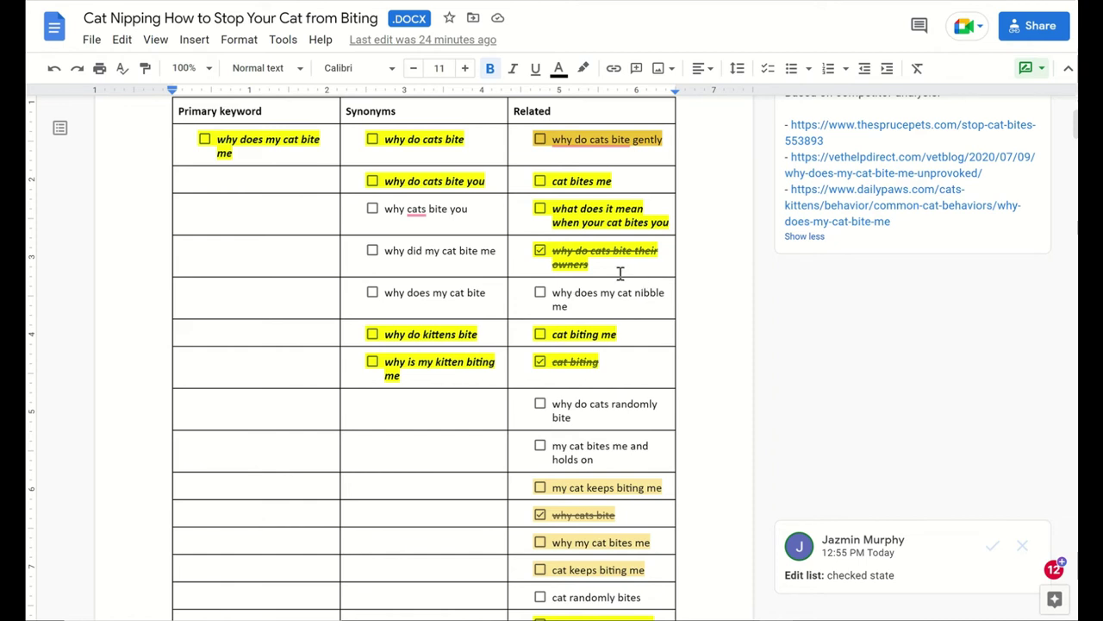
scroll(622, 275, up, 3)
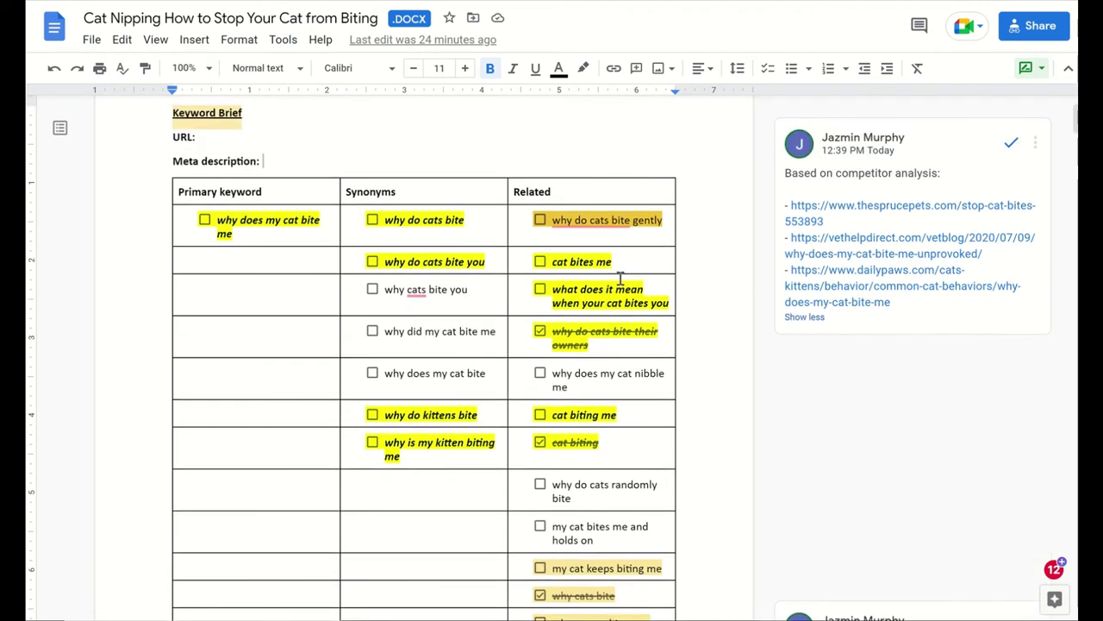
scroll(620, 276, down, 3)
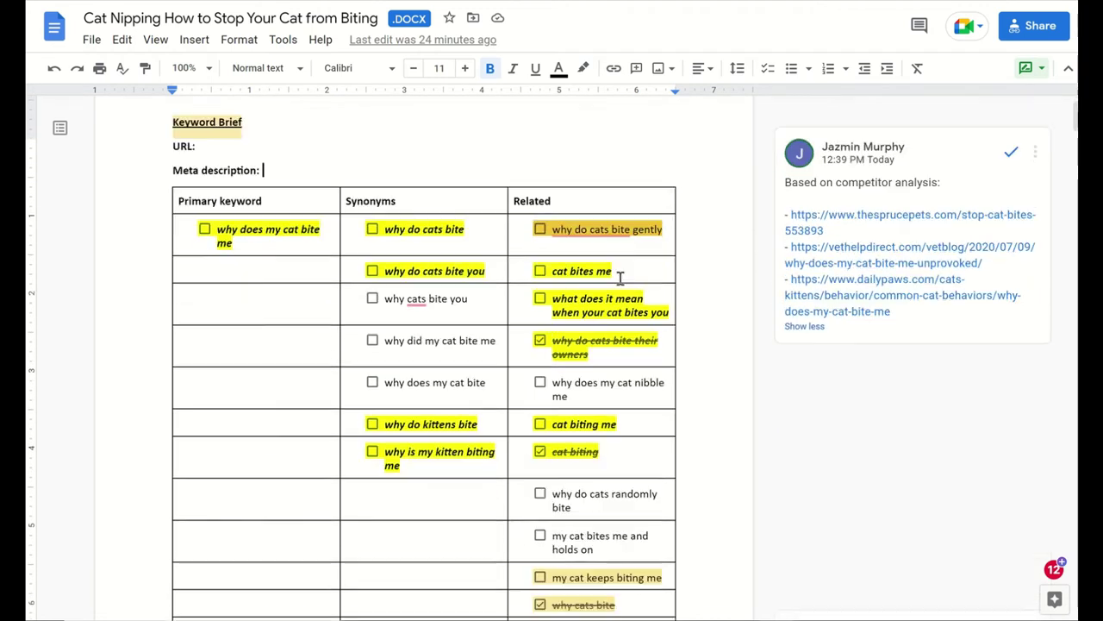
scroll(619, 276, up, 2)
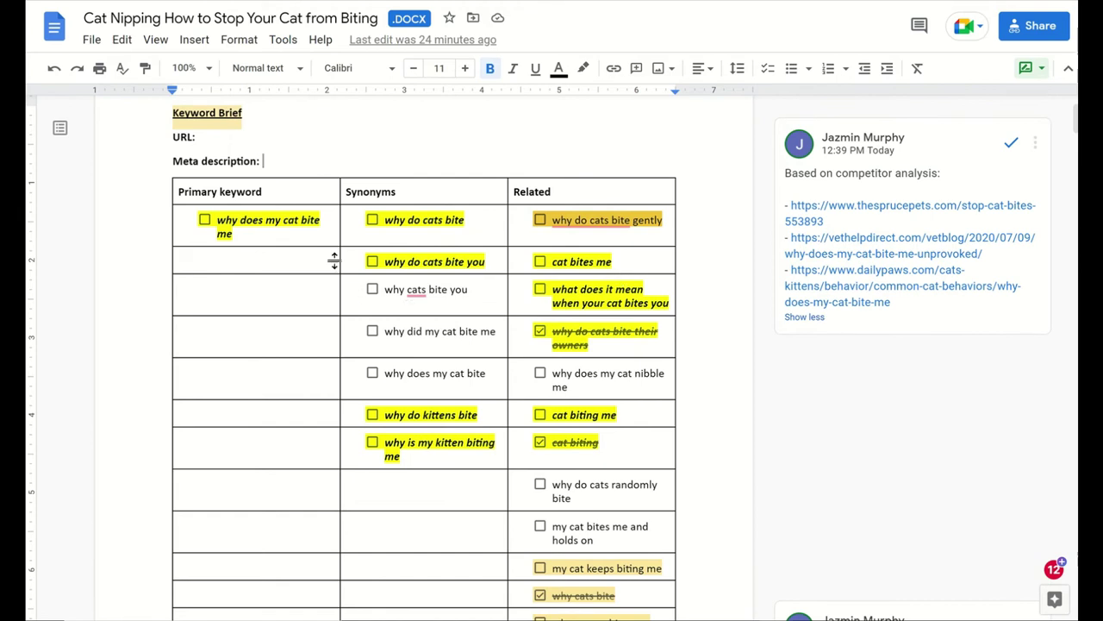
- Review the synonyms and related keywords down the Keyword Brief table to its last entry, "do cats bite"
click(540, 290)
scroll(615, 303, down, 4)
scroll(577, 306, down, 3)
scroll(253, 235, up, 7)
scroll(547, 338, down, 1)
scroll(509, 285, down, 4)
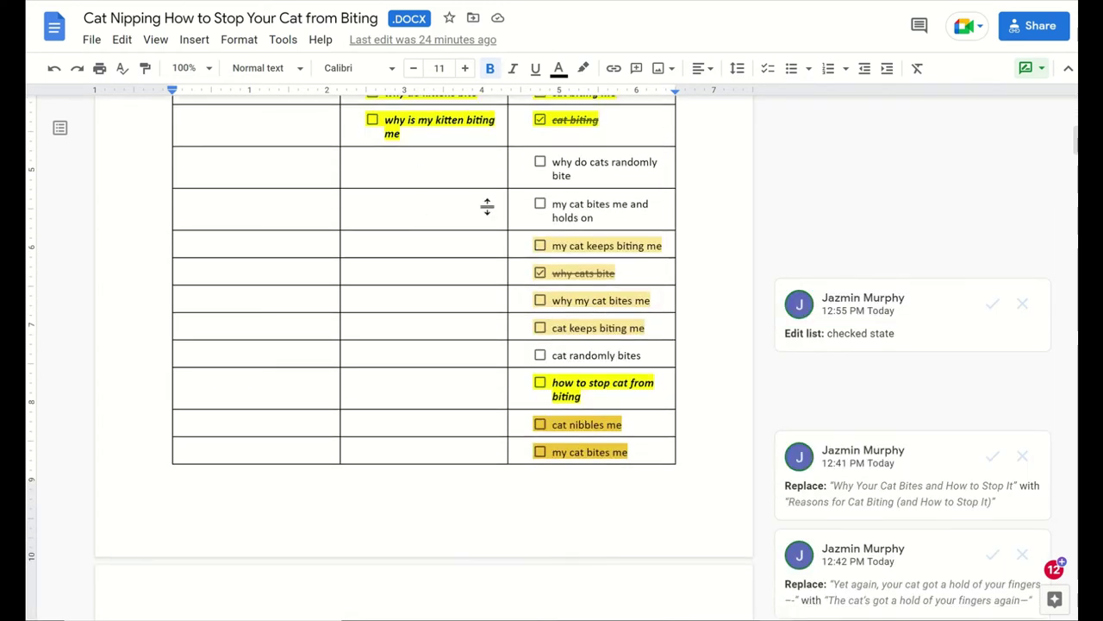
scroll(499, 294, down, 3)
scroll(499, 295, down, 3)
scroll(497, 285, up, 7)
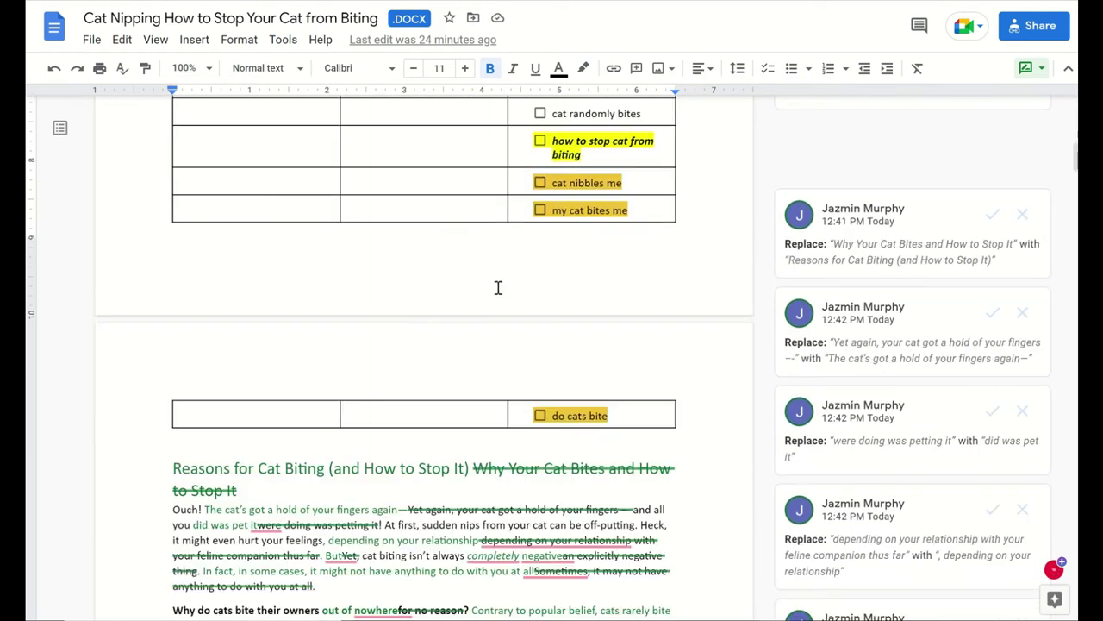
scroll(579, 316, up, 1)
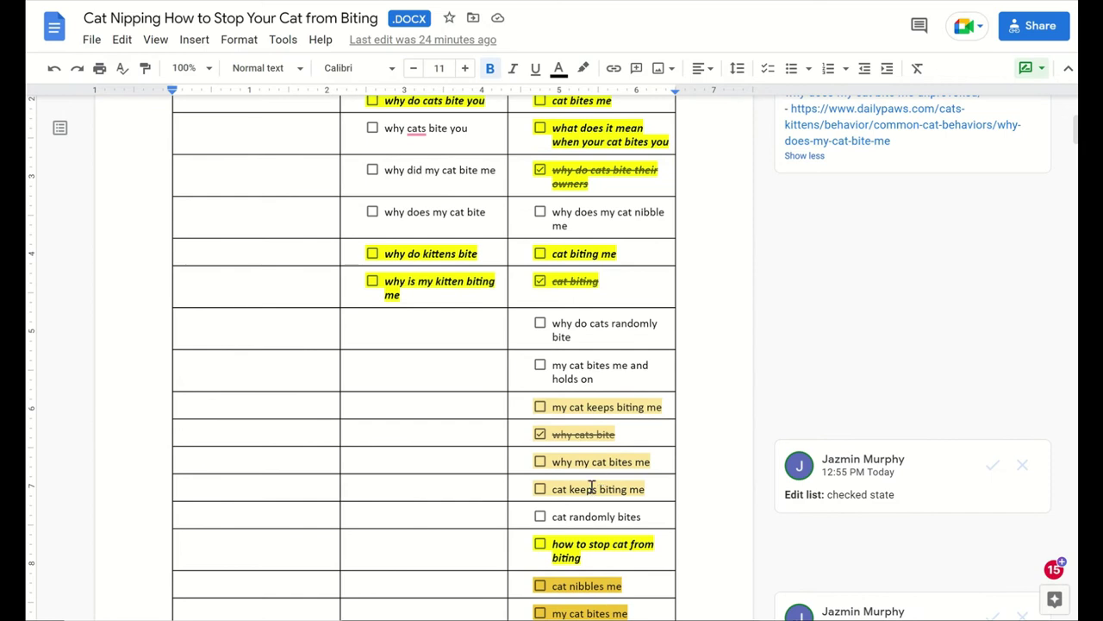
- Compare the related keyword "how to stop cat from biting" with the "How to Stop Cat Biting" heading in the article
click(565, 541)
scroll(583, 466, down, 2)
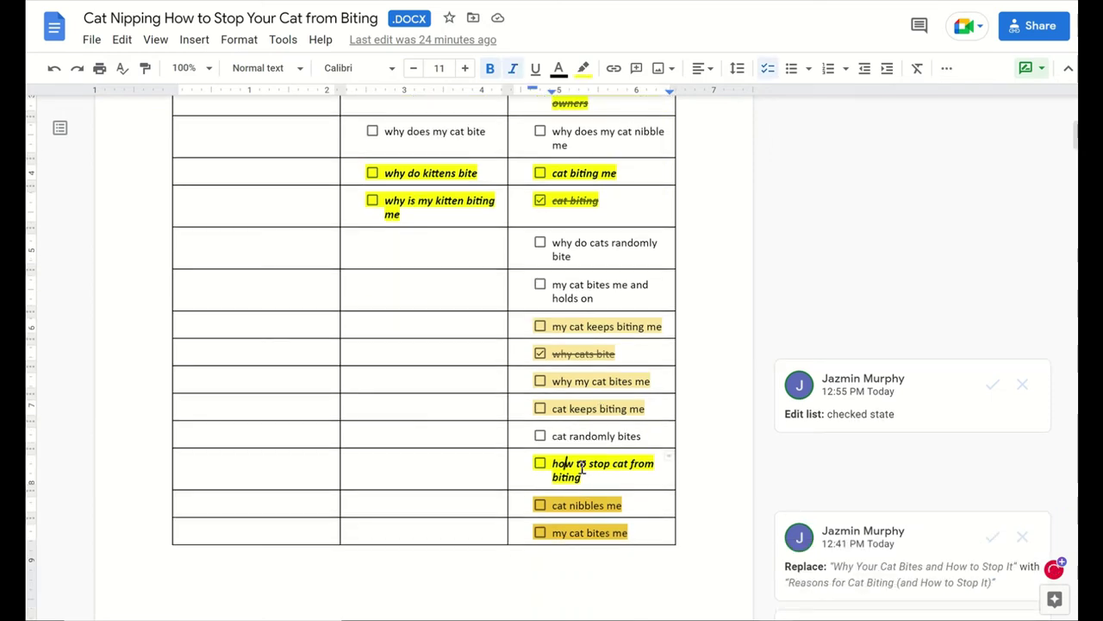
scroll(581, 465, down, 15)
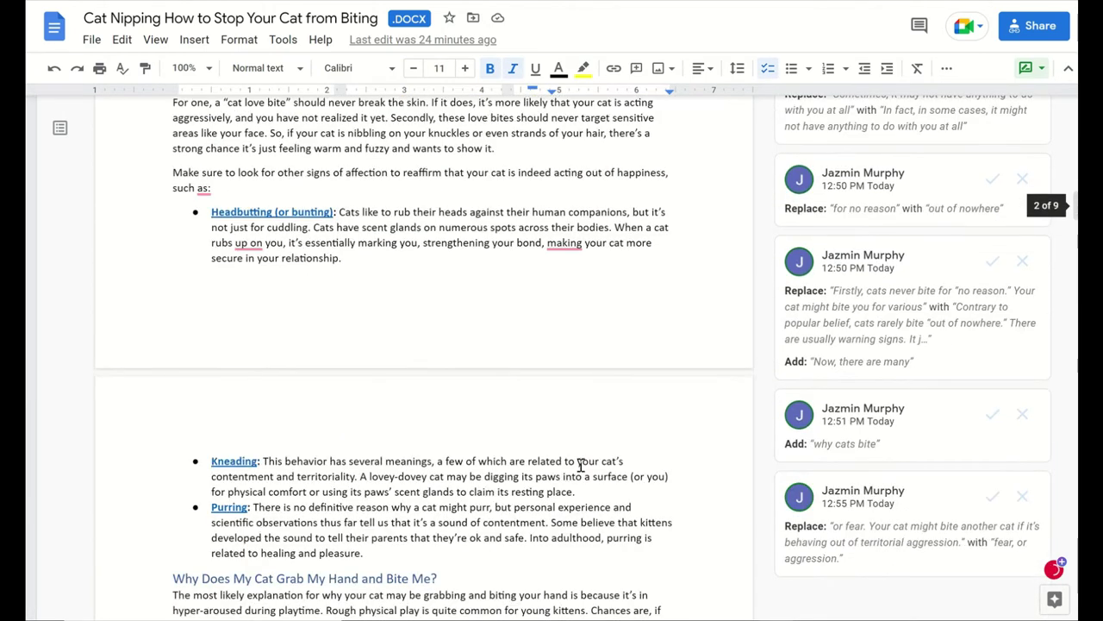
scroll(581, 466, down, 10)
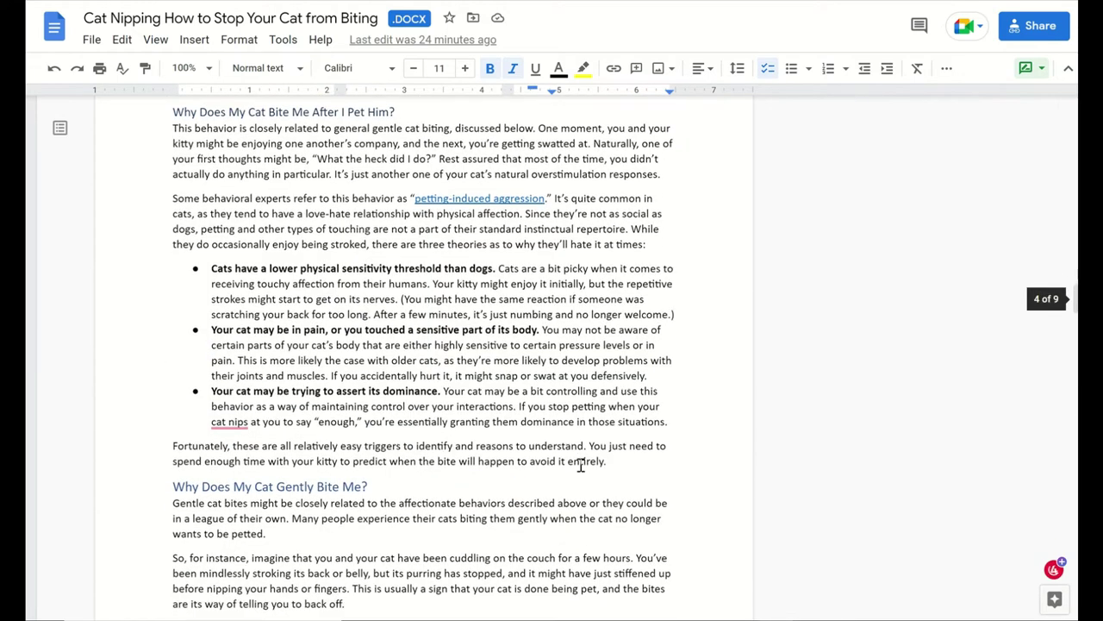
scroll(581, 465, down, 10)
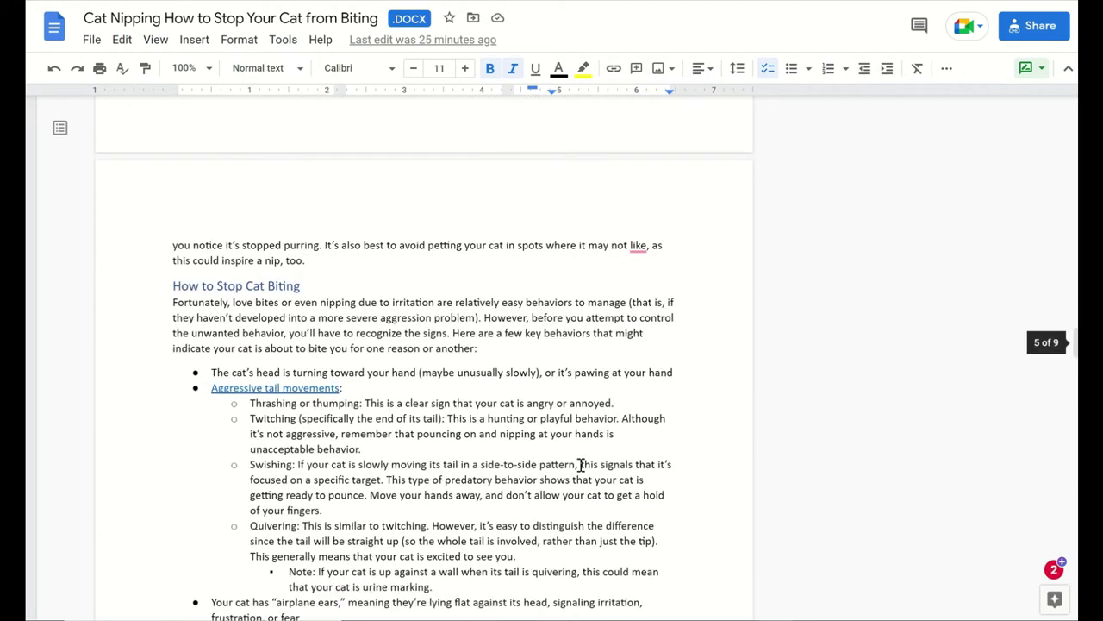
scroll(581, 465, down, 1)
click(259, 201)
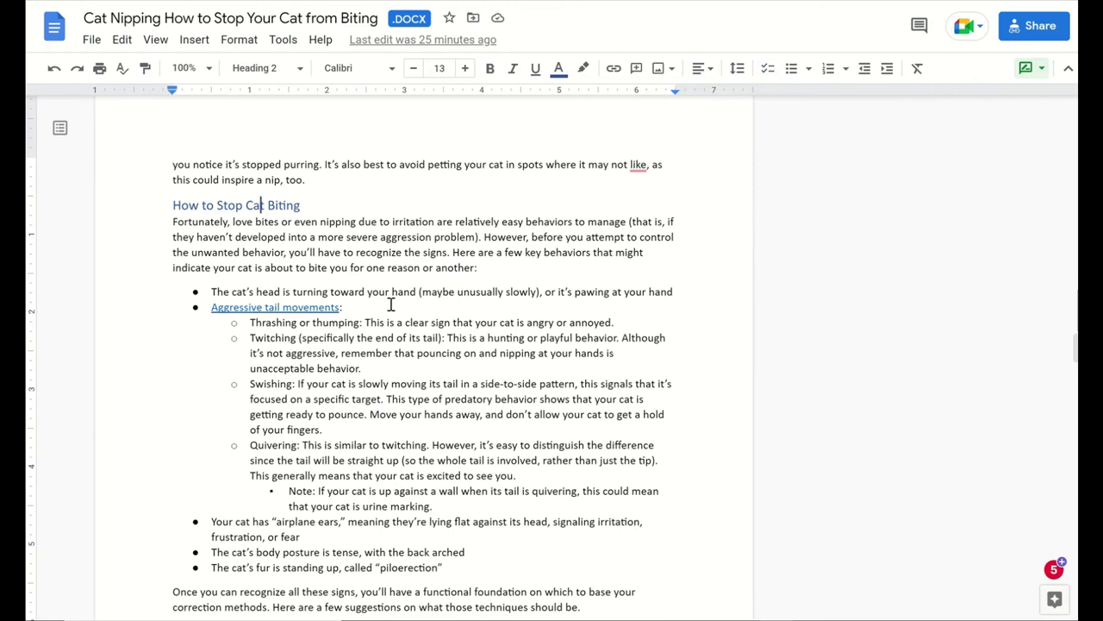
- Return to the Keyword Brief and recheck its highlighted and crossed-off keywords, continuing to the suggested edits in the article's introduction
scroll(395, 319, up, 2)
scroll(513, 328, up, 15)
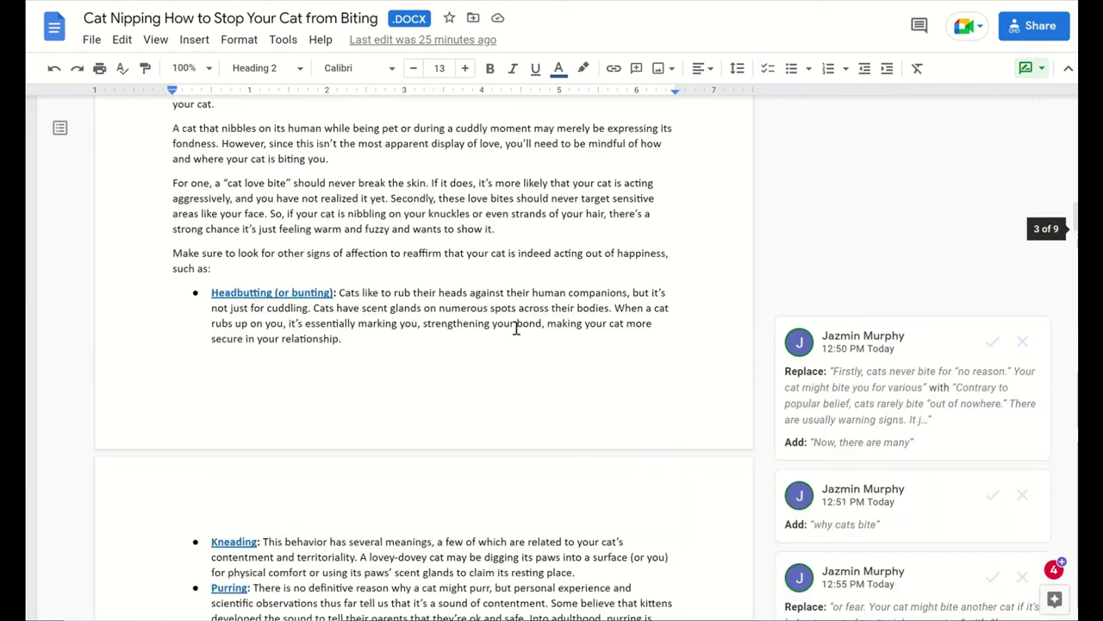
scroll(514, 328, up, 20)
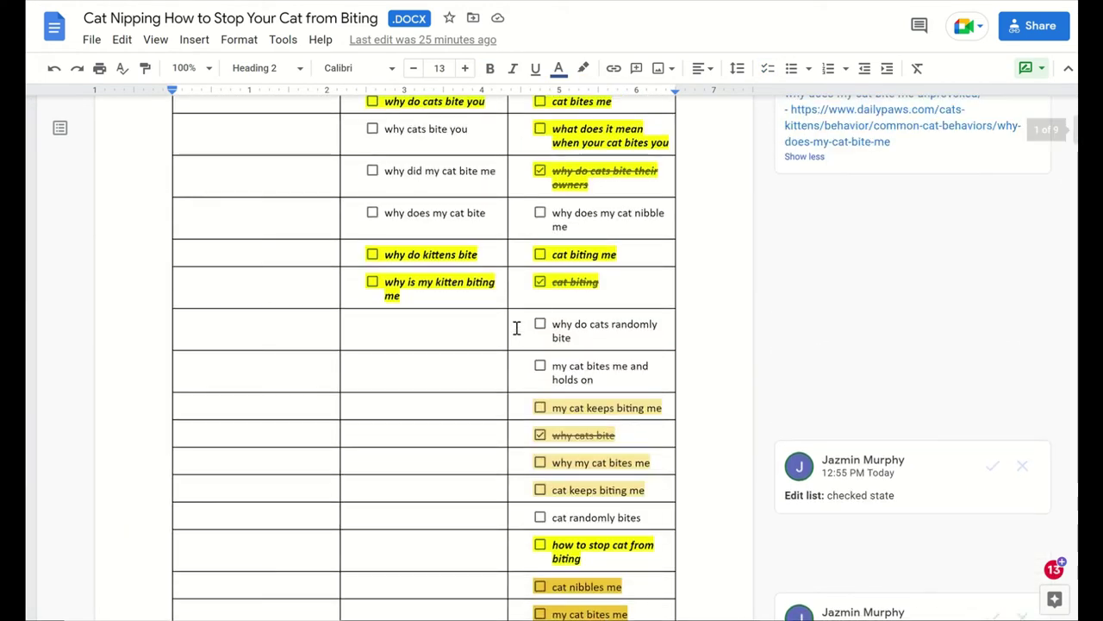
scroll(514, 328, down, 5)
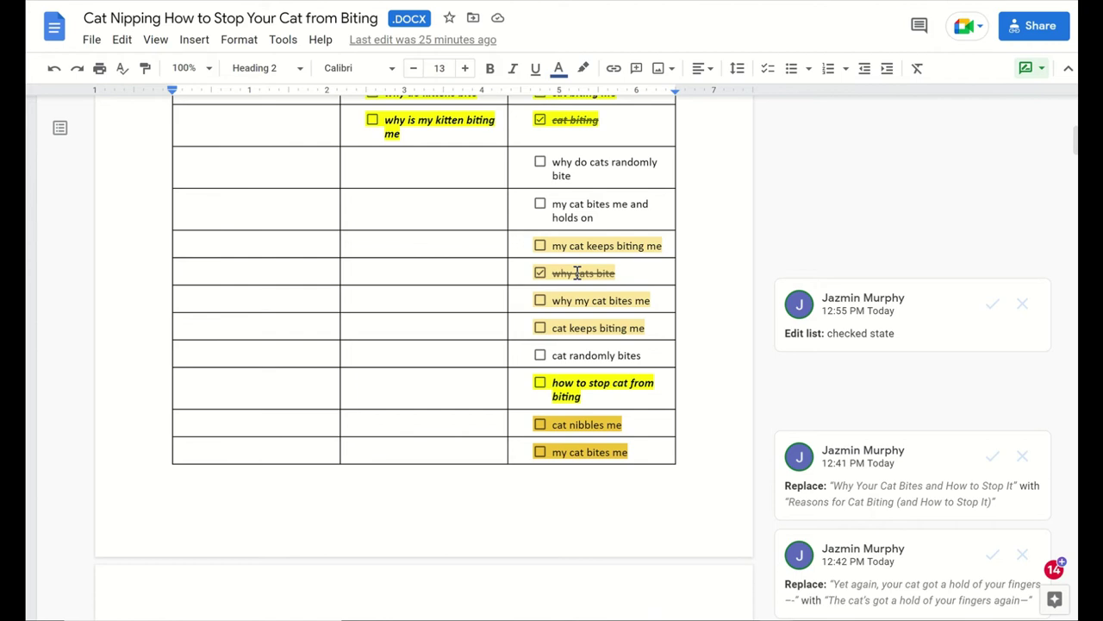
scroll(585, 272, up, 5)
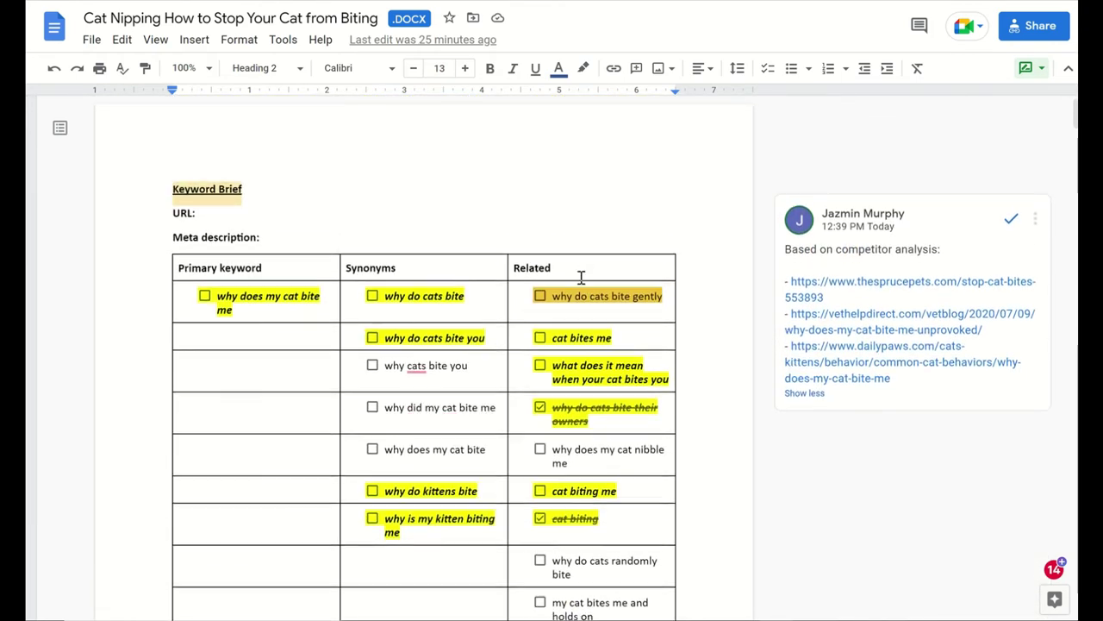
scroll(534, 283, down, 1)
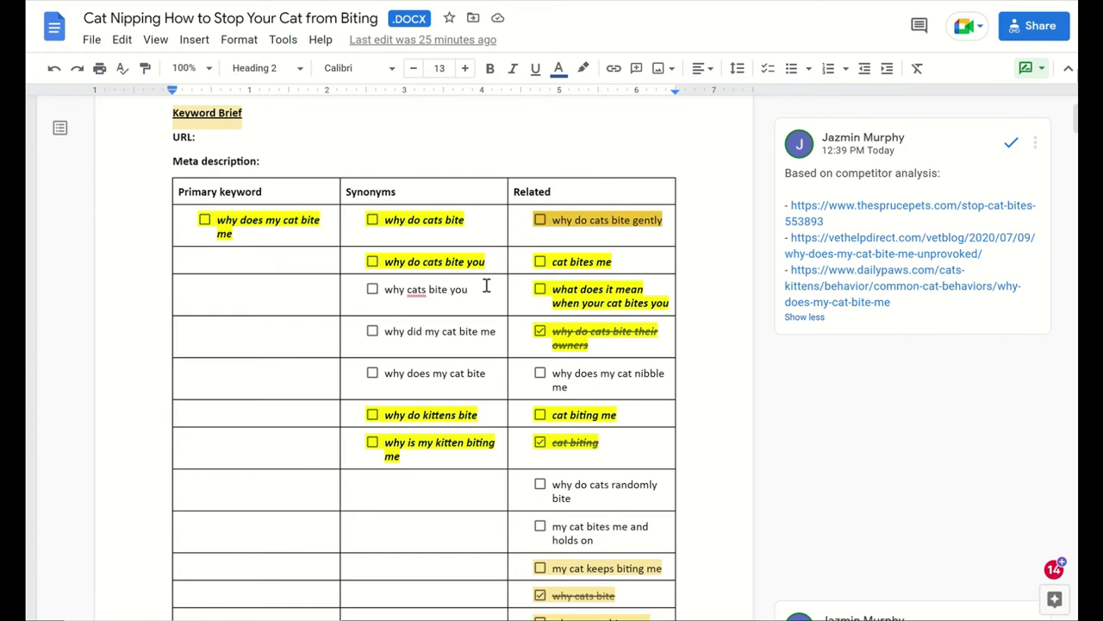
scroll(487, 286, down, 12)
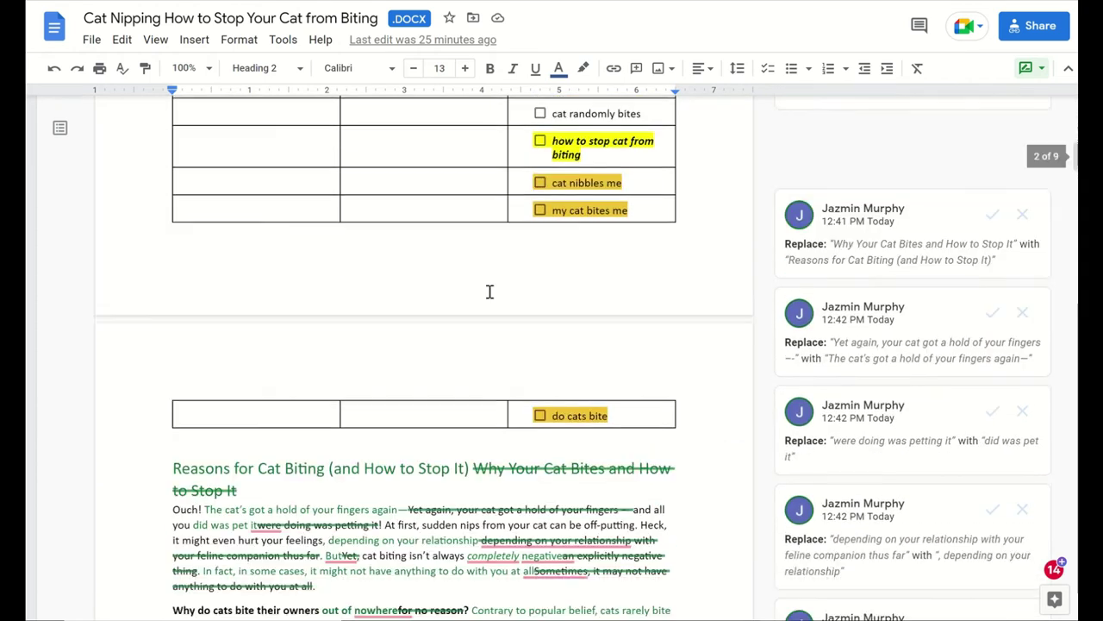
scroll(489, 292, down, 2)
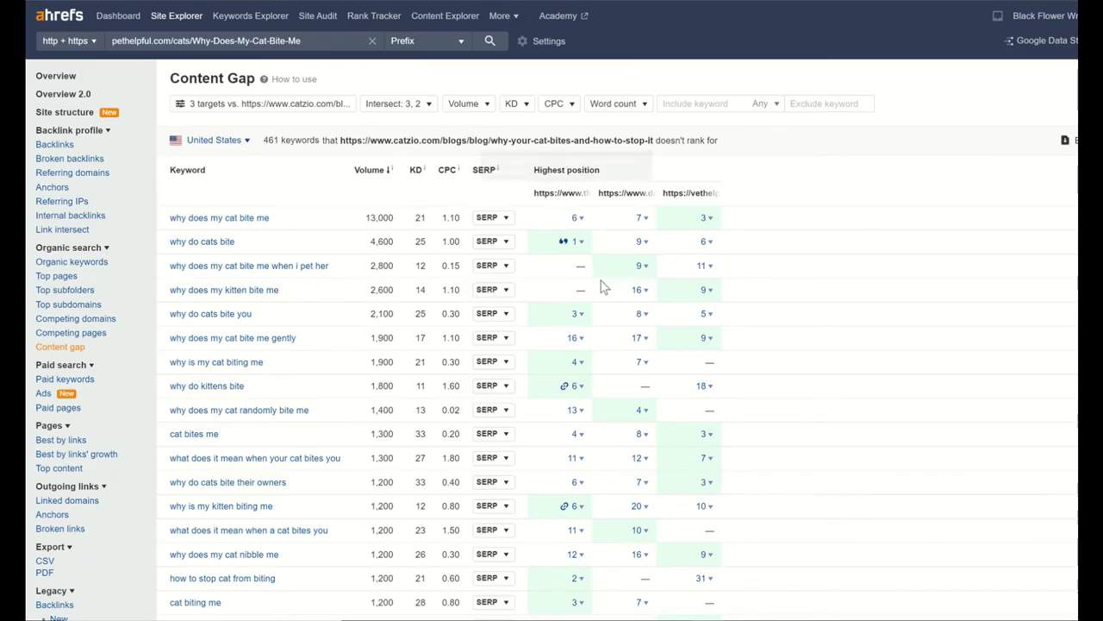
- In the Ahrefs content gap report, open the overview for "why does my cat bite me" and review its difficulty, volume and keyword ideas
click(210, 218)
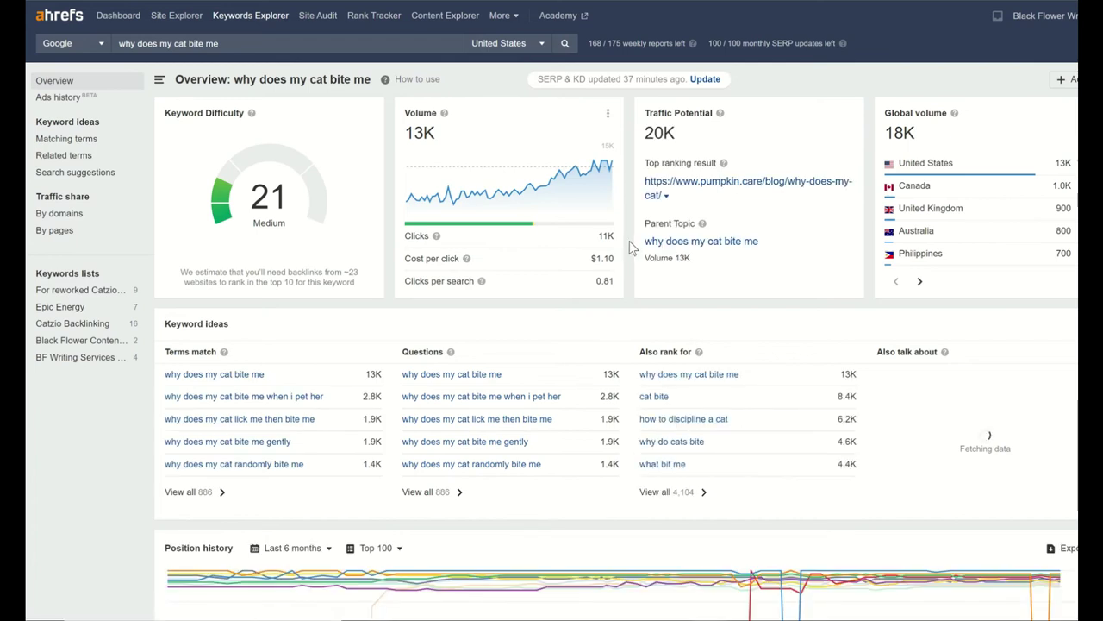
scroll(630, 247, down, 1)
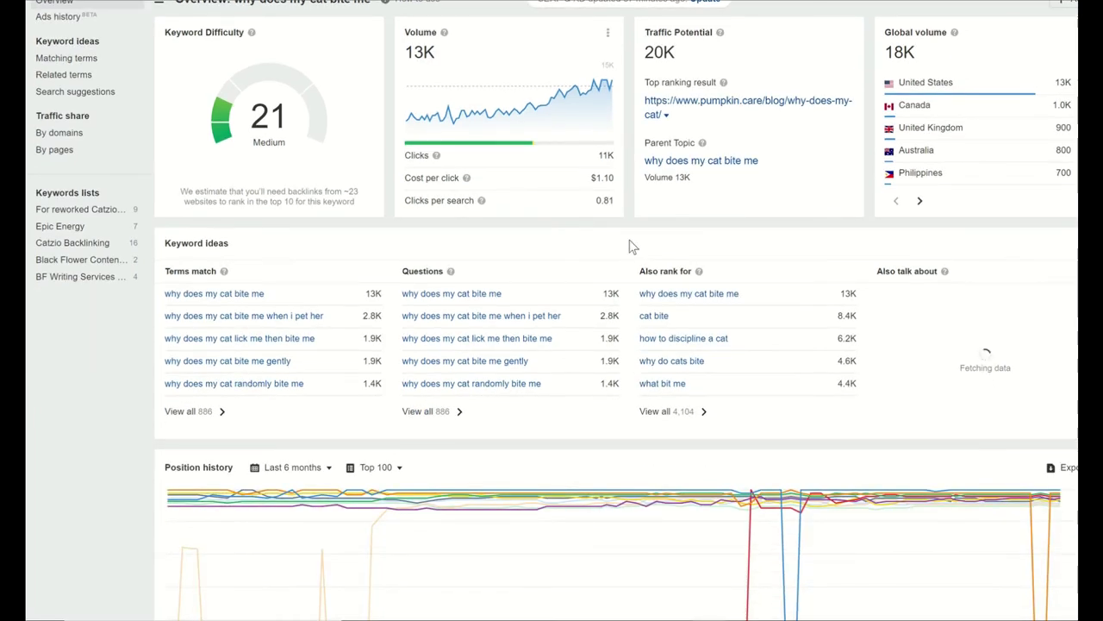
scroll(629, 248, up, 1)
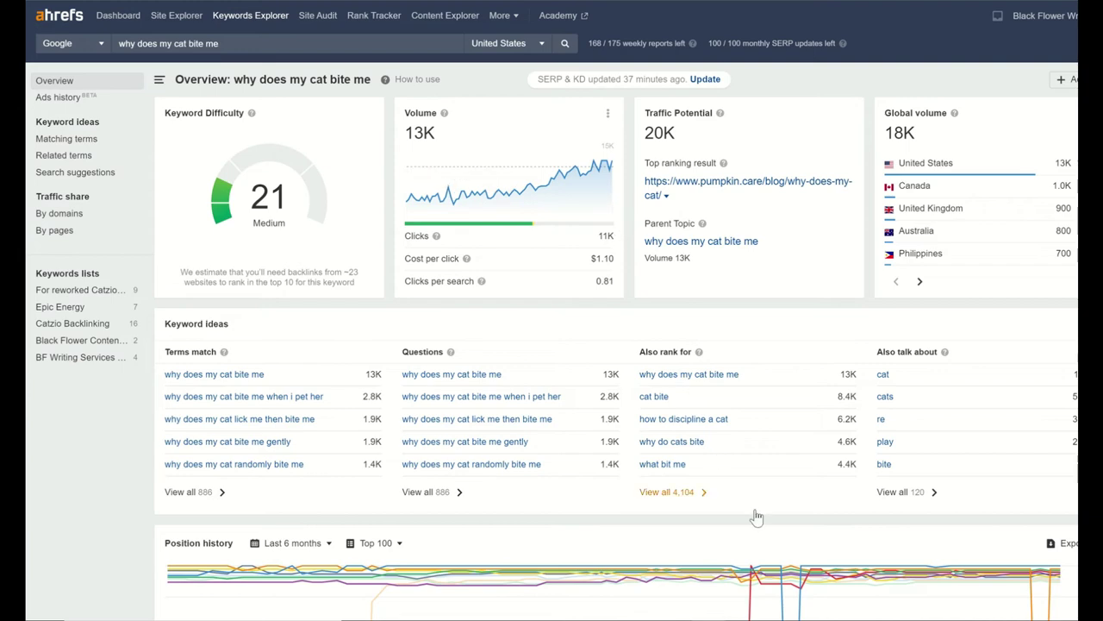
- Switch to the Catzio store website, open its blog and look through the most recent posts
click(777, 617)
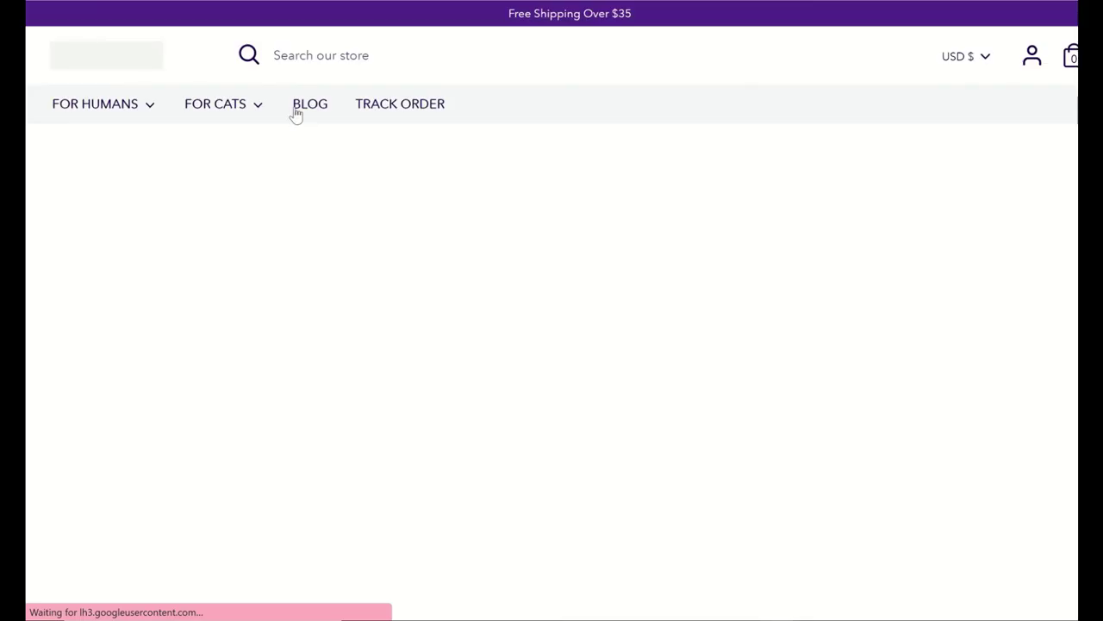
click(302, 107)
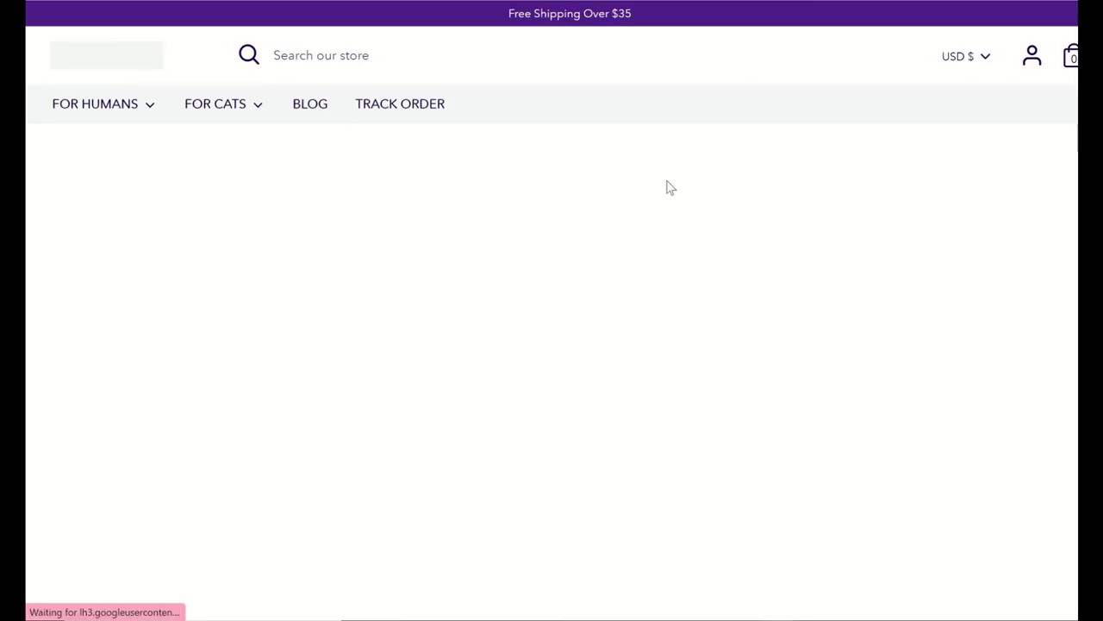
scroll(669, 205, down, 8)
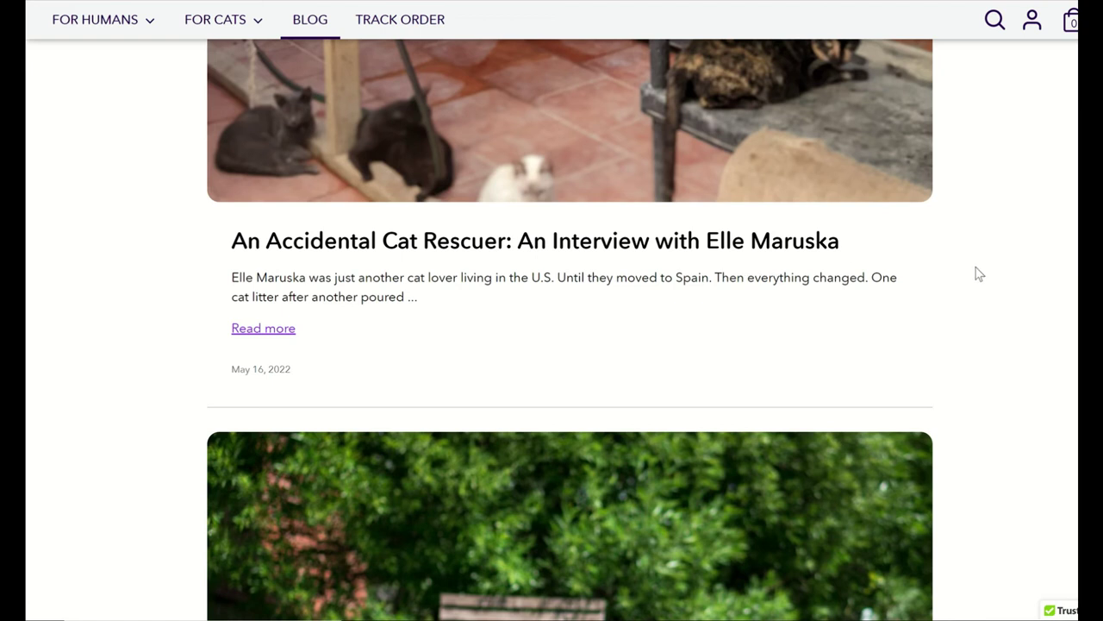
scroll(964, 261, down, 3)
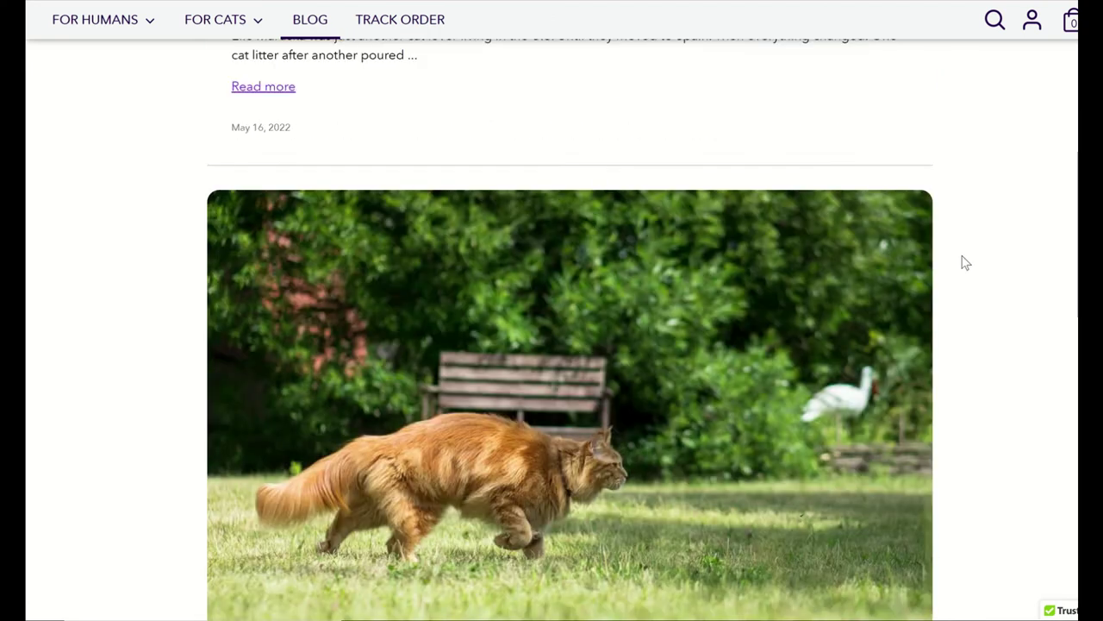
scroll(966, 263, down, 4)
scroll(967, 261, down, 4)
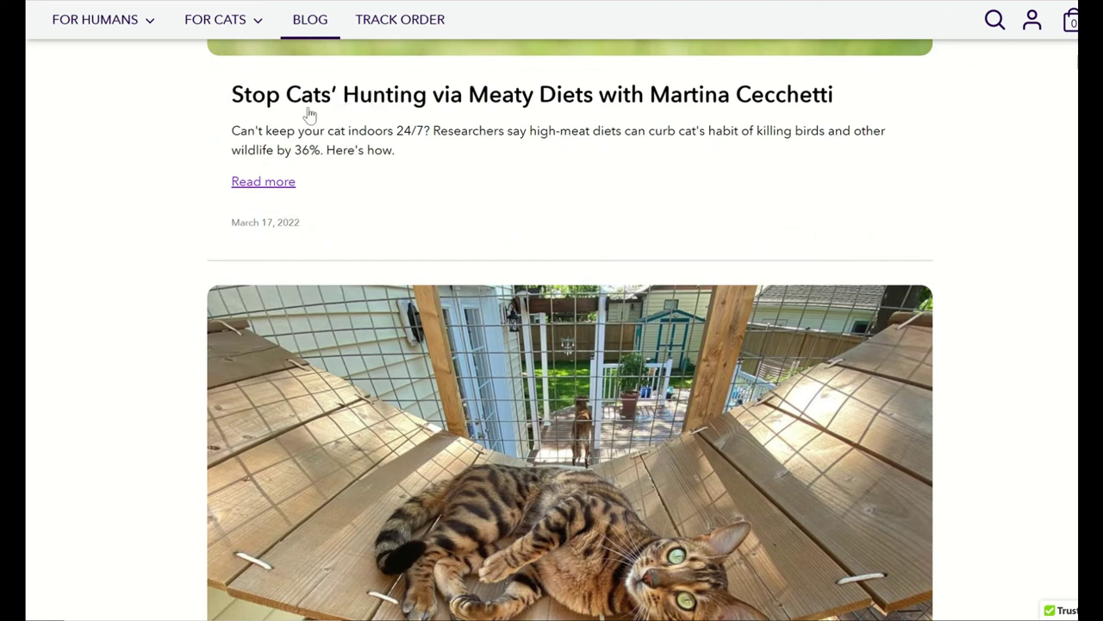
scroll(860, 189, up, 1)
scroll(860, 189, up, 11)
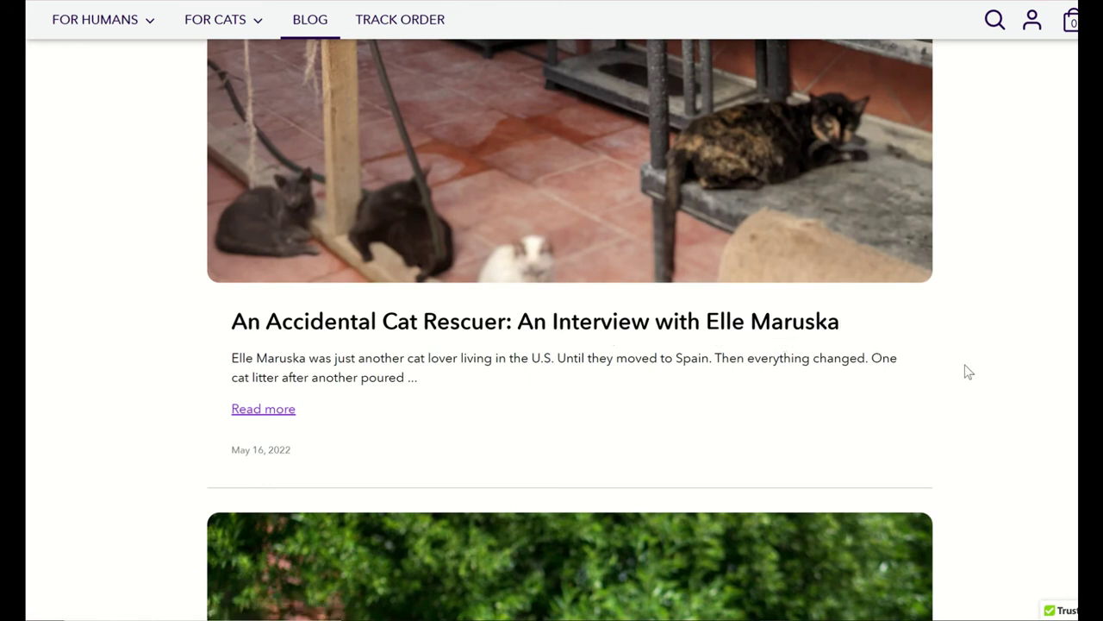
- Examine the blog listing from the cat rescuer interview to the 2021 Christmas tree post, then return to the cats' hunting article
scroll(966, 371, down, 2)
scroll(966, 371, down, 3)
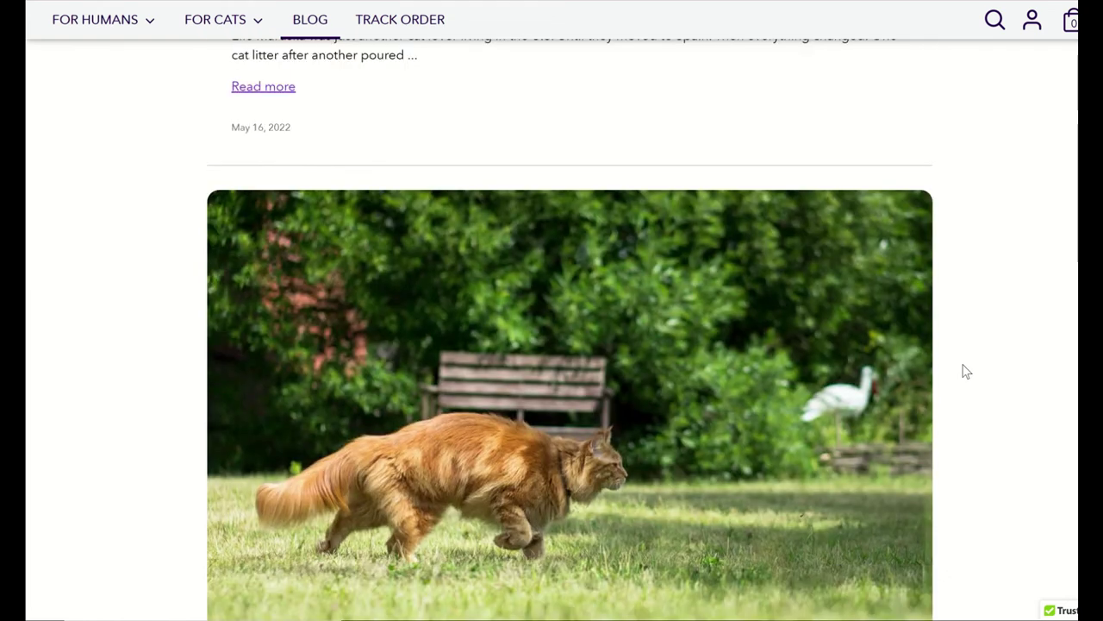
scroll(967, 371, down, 2)
scroll(958, 370, down, 3)
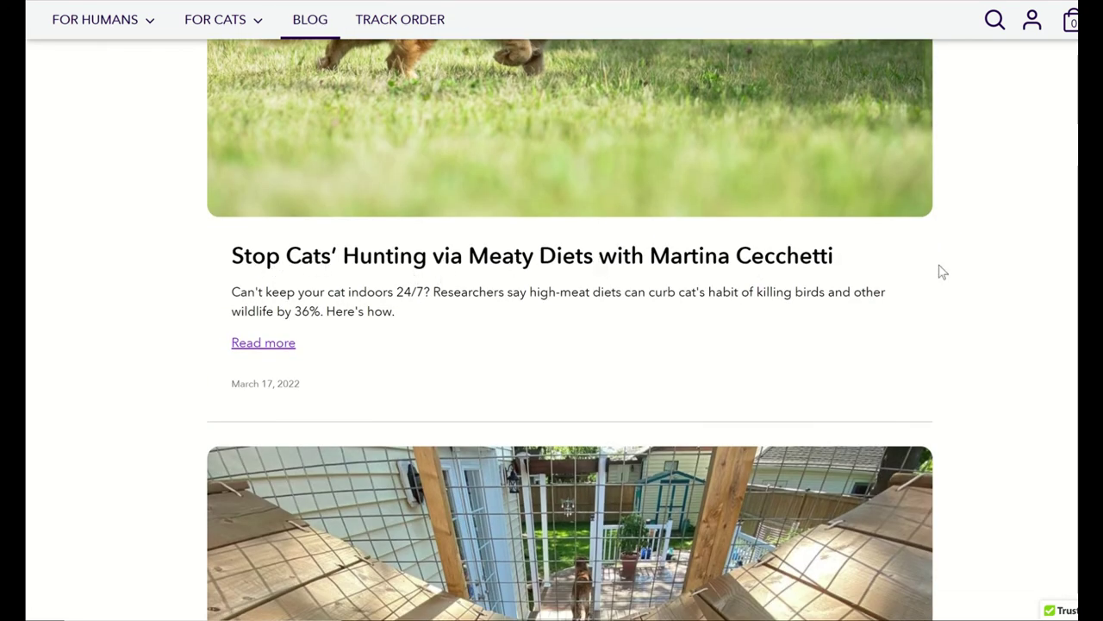
scroll(940, 271, down, 3)
scroll(939, 271, down, 4)
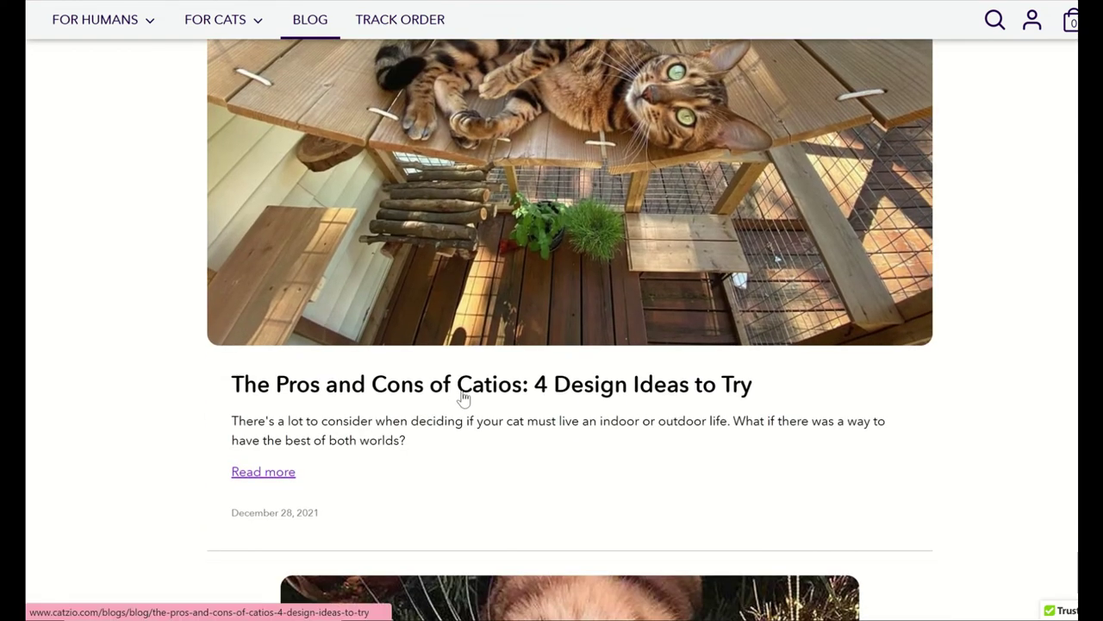
scroll(958, 384, down, 5)
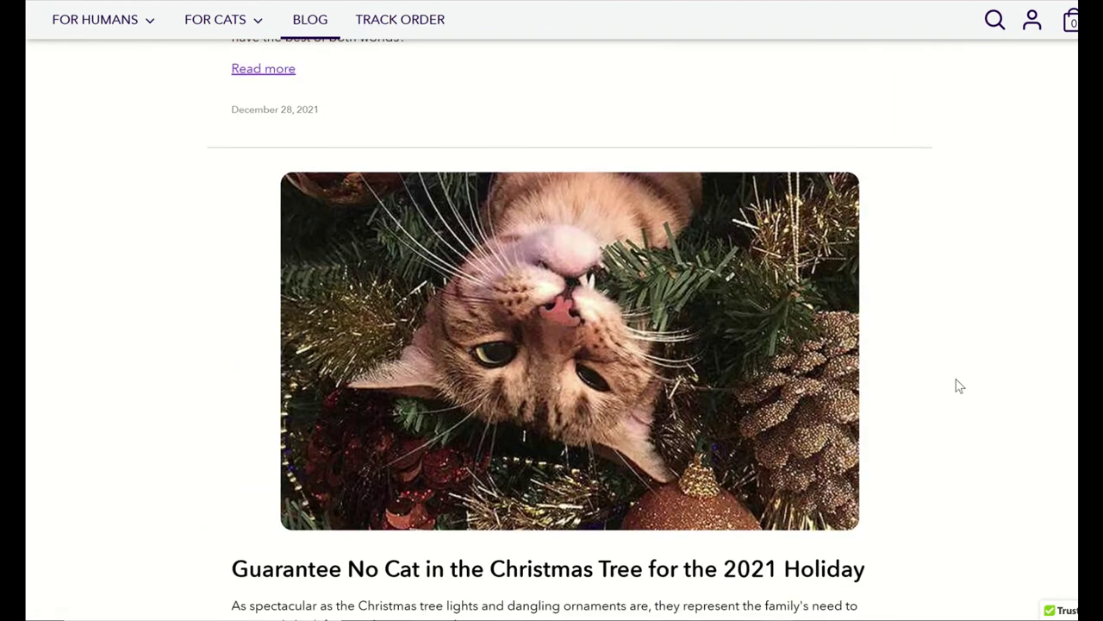
scroll(957, 380, up, 9)
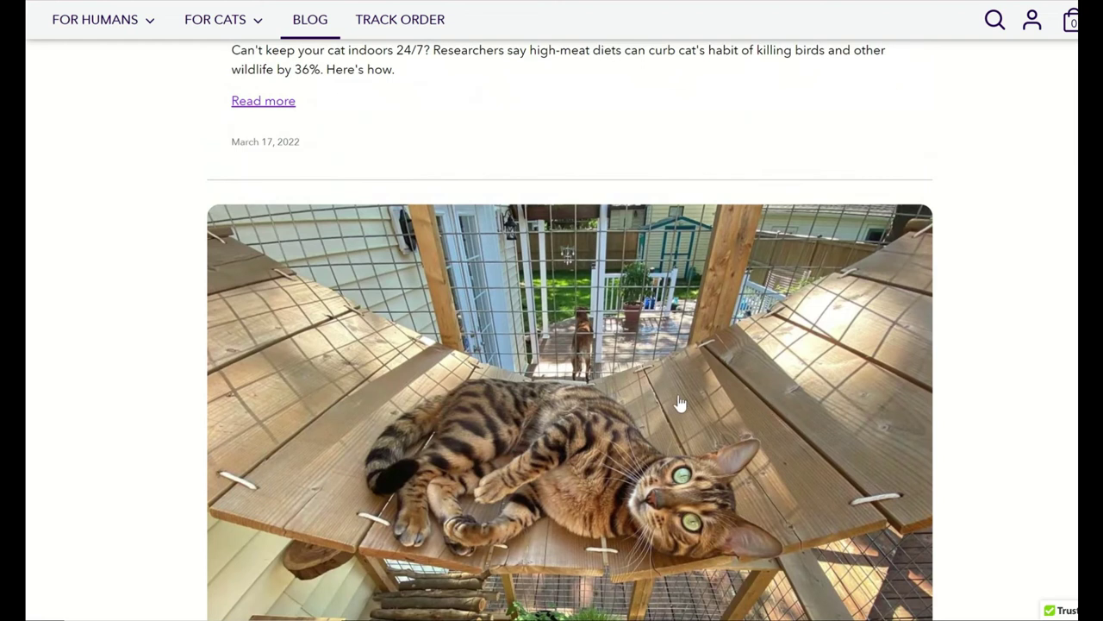
scroll(771, 398, up, 3)
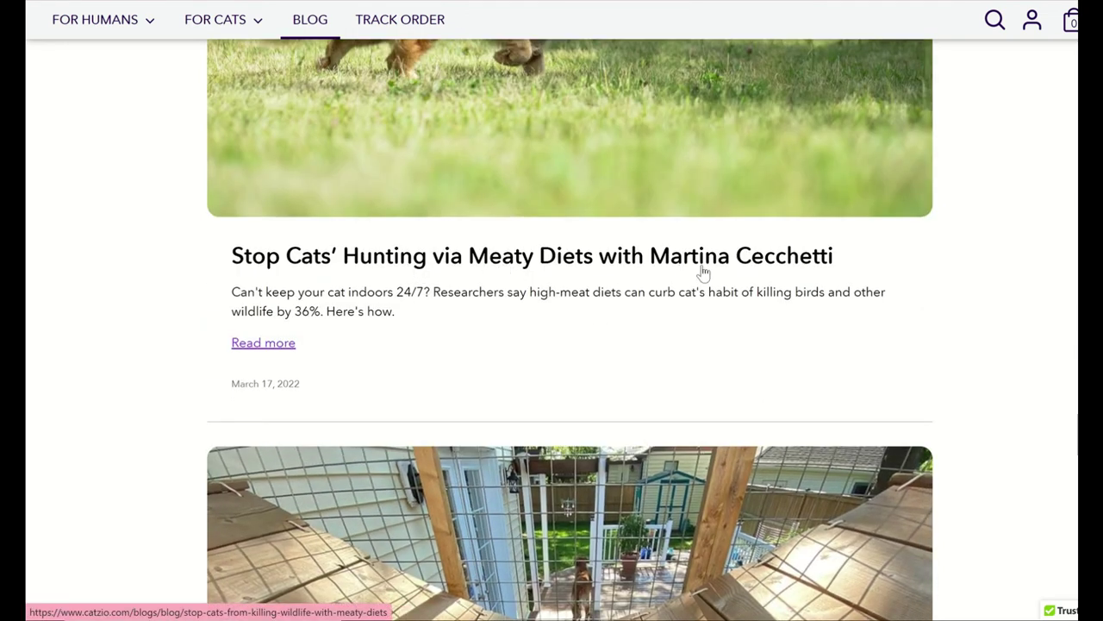
- Switch to the cat biting article in Google Docs and skim its suggested edits from the introduction to the closing section
scroll(703, 272, down, 13)
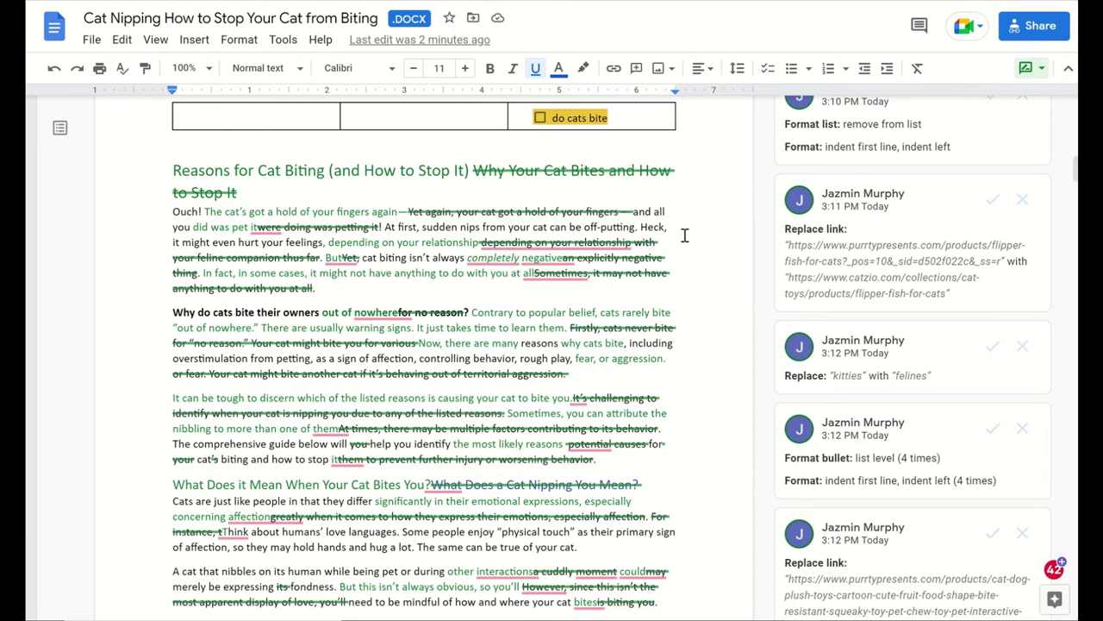
scroll(692, 235, down, 12)
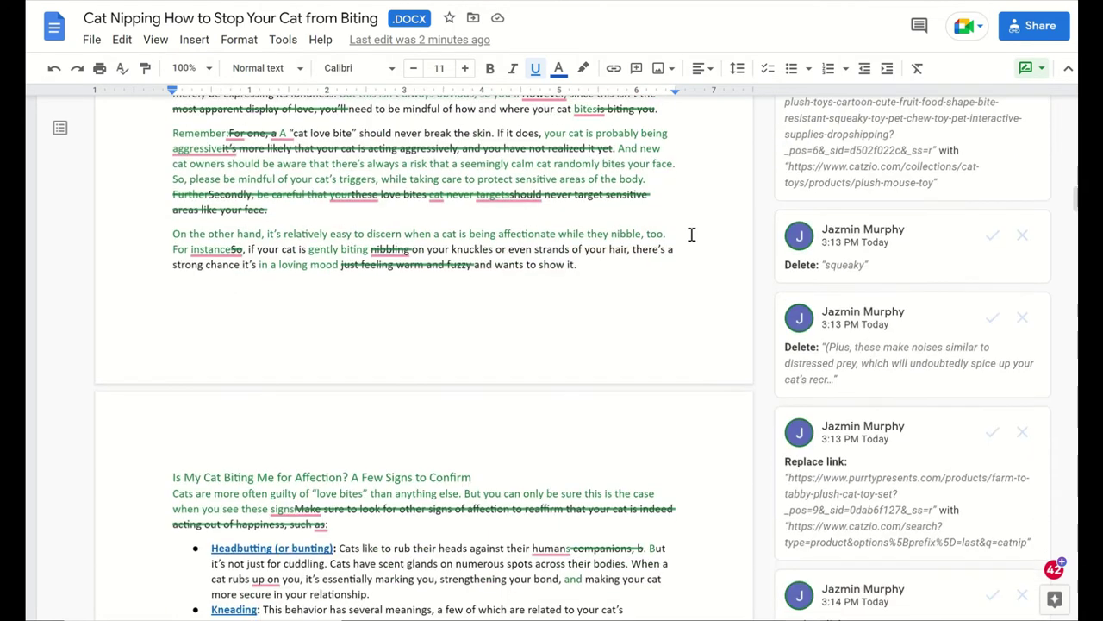
scroll(691, 235, down, 15)
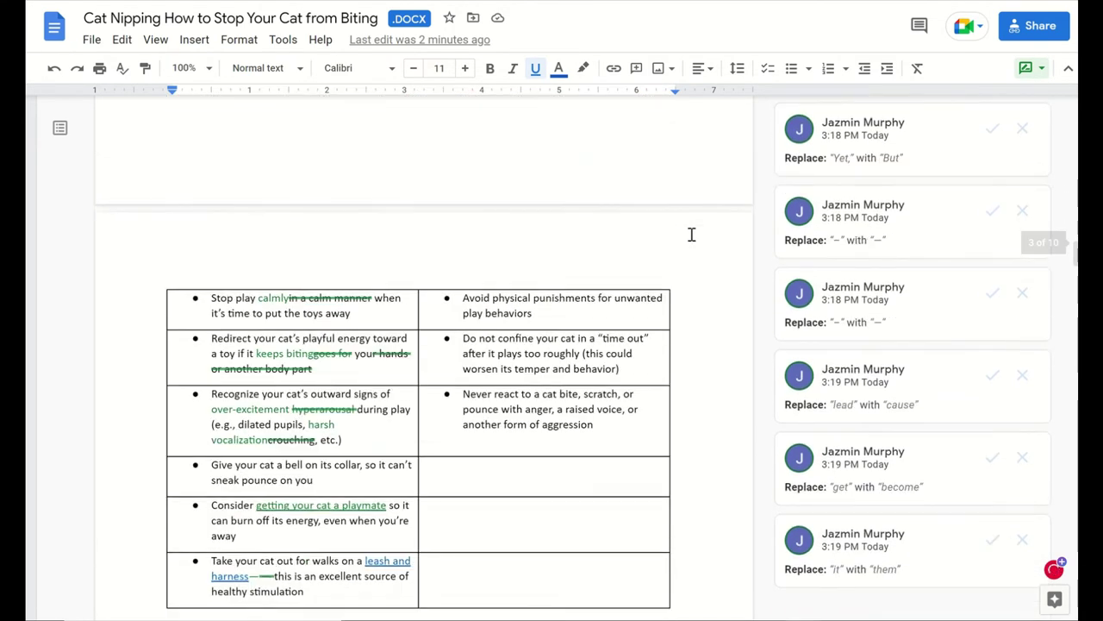
scroll(691, 235, down, 12)
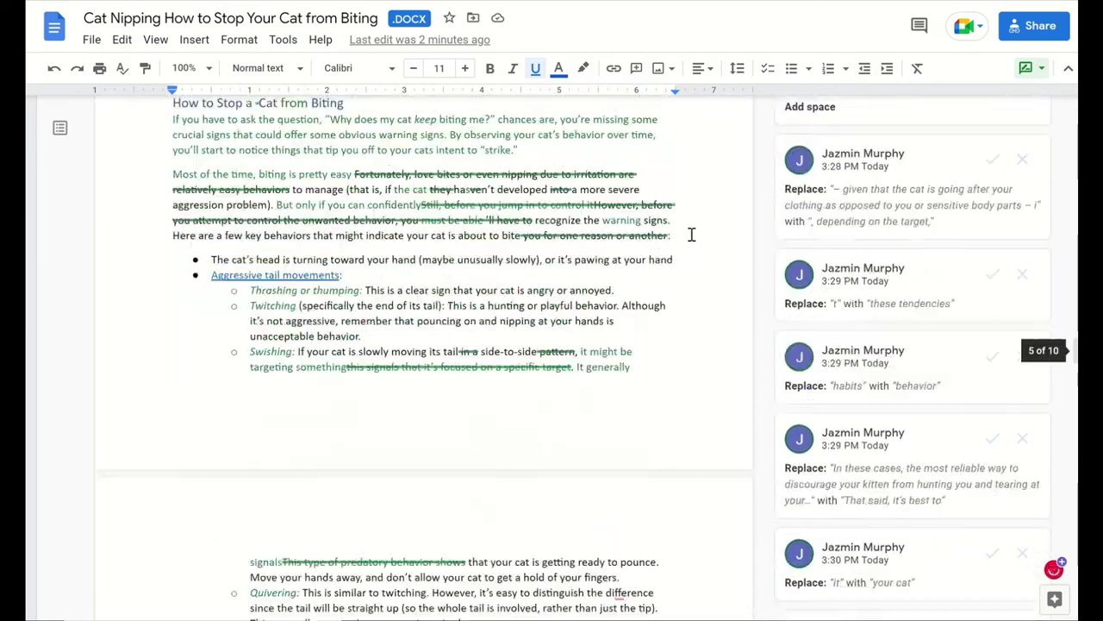
scroll(692, 234, down, 15)
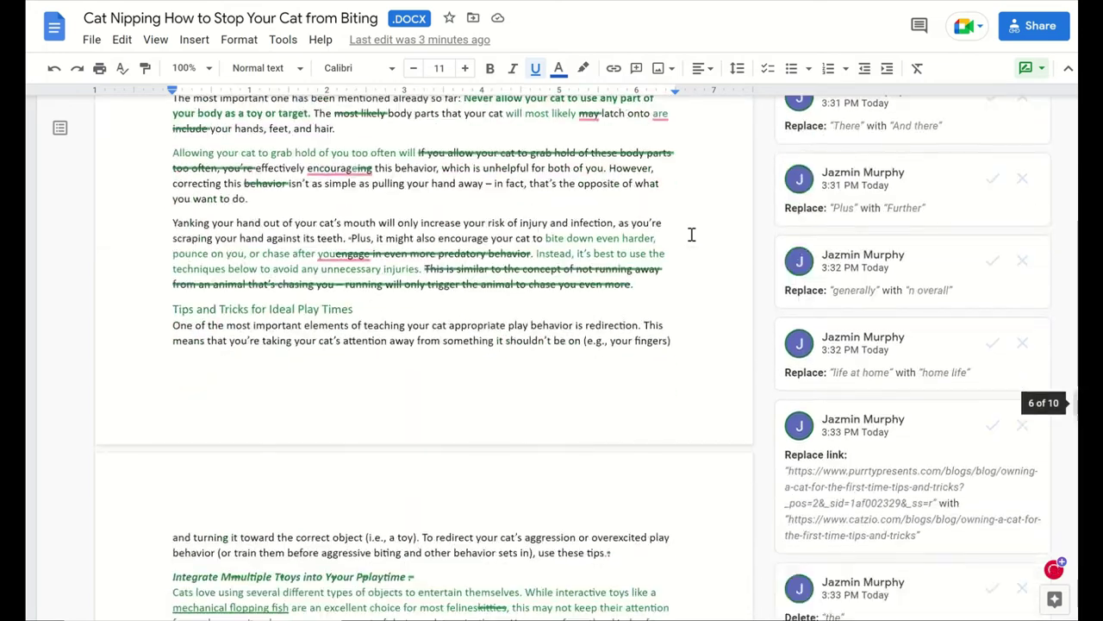
scroll(691, 235, down, 20)
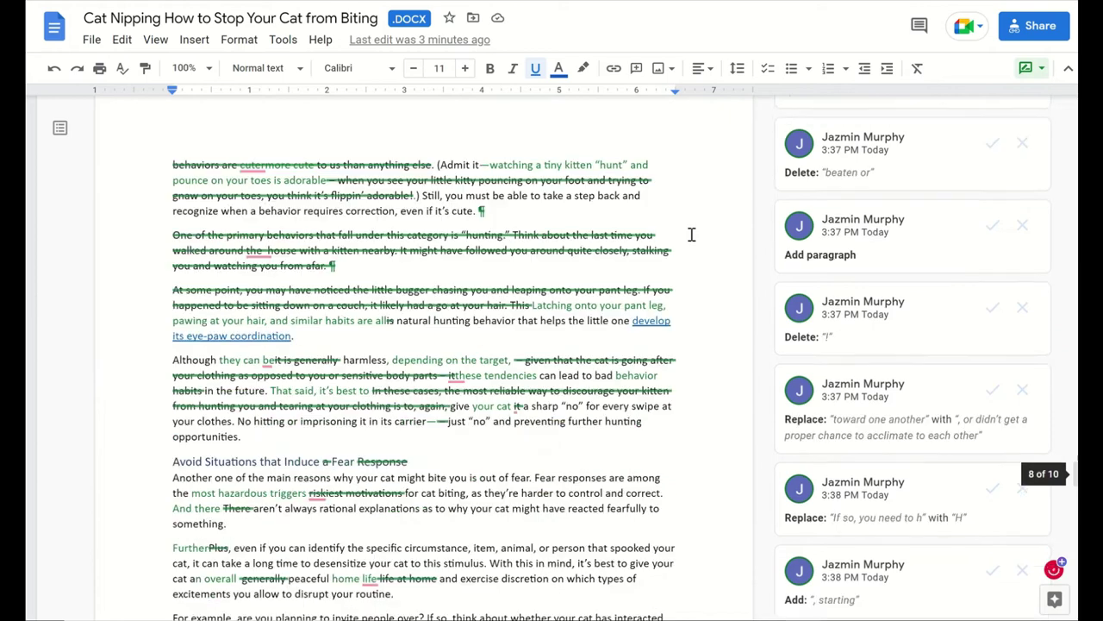
scroll(695, 241, down, 10)
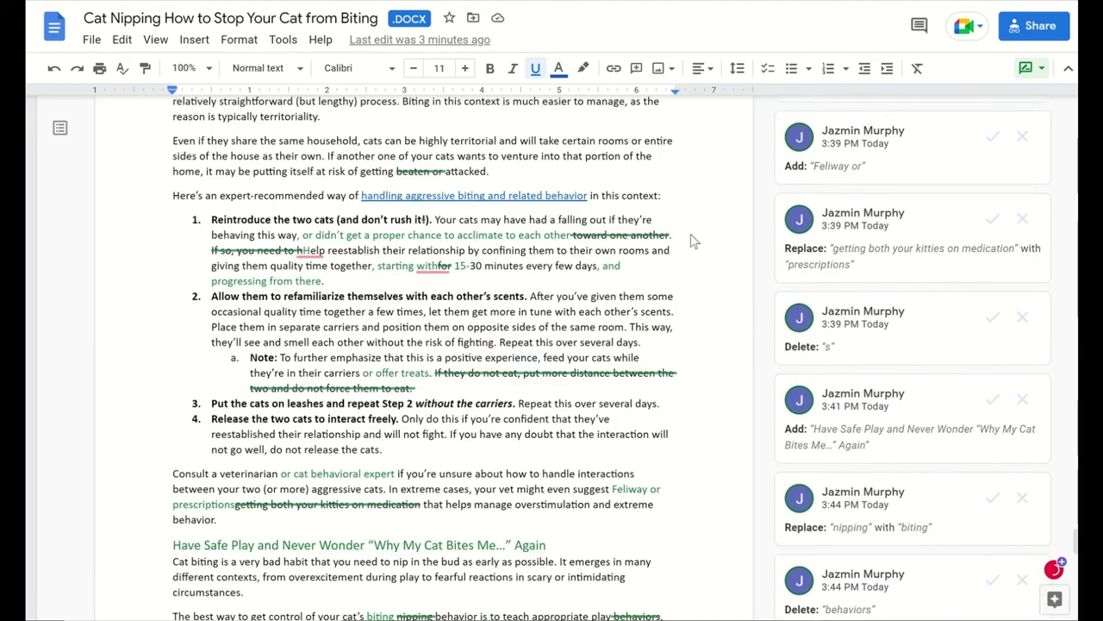
- Review the article's suggested edits in reverse, from the conclusion back to the title "Reasons for Cat Biting (and How to Stop It)"
scroll(692, 235, up, 20)
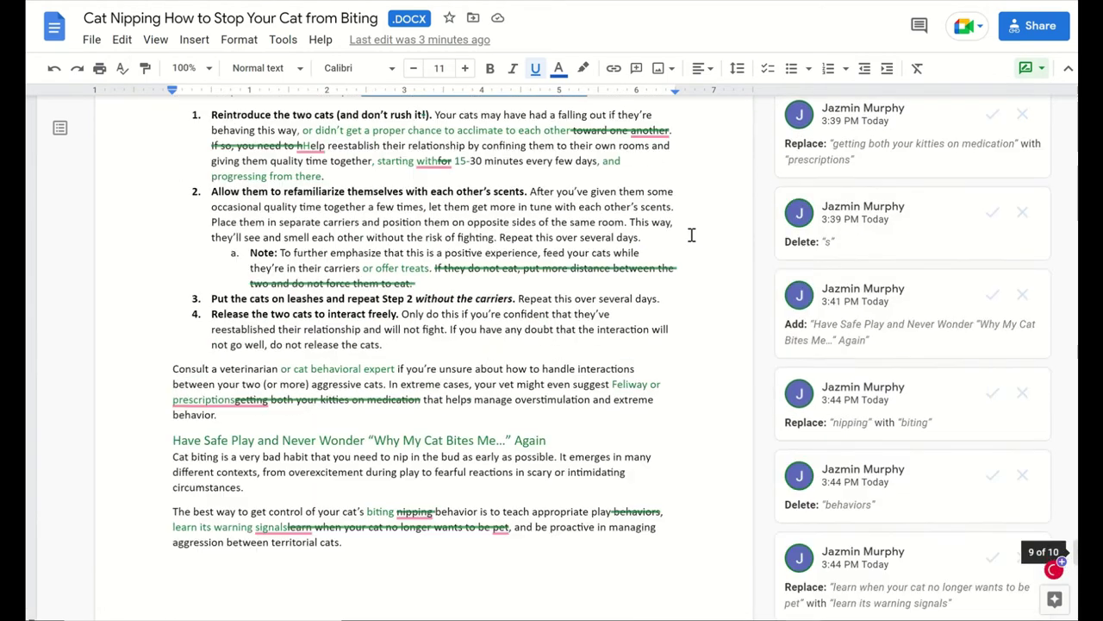
scroll(692, 234, up, 20)
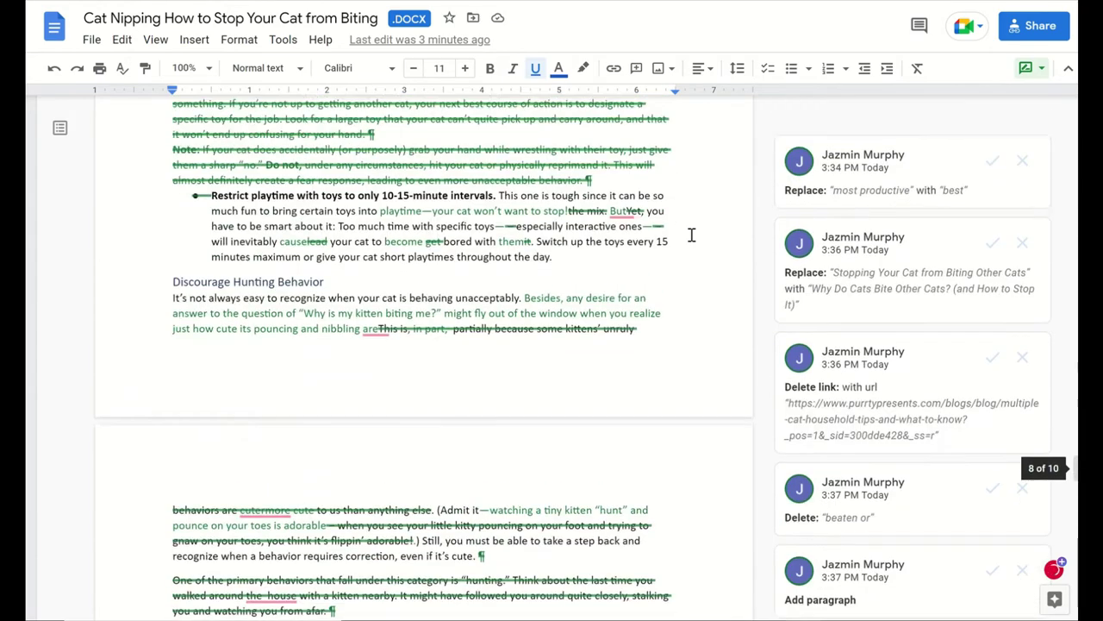
scroll(692, 235, up, 20)
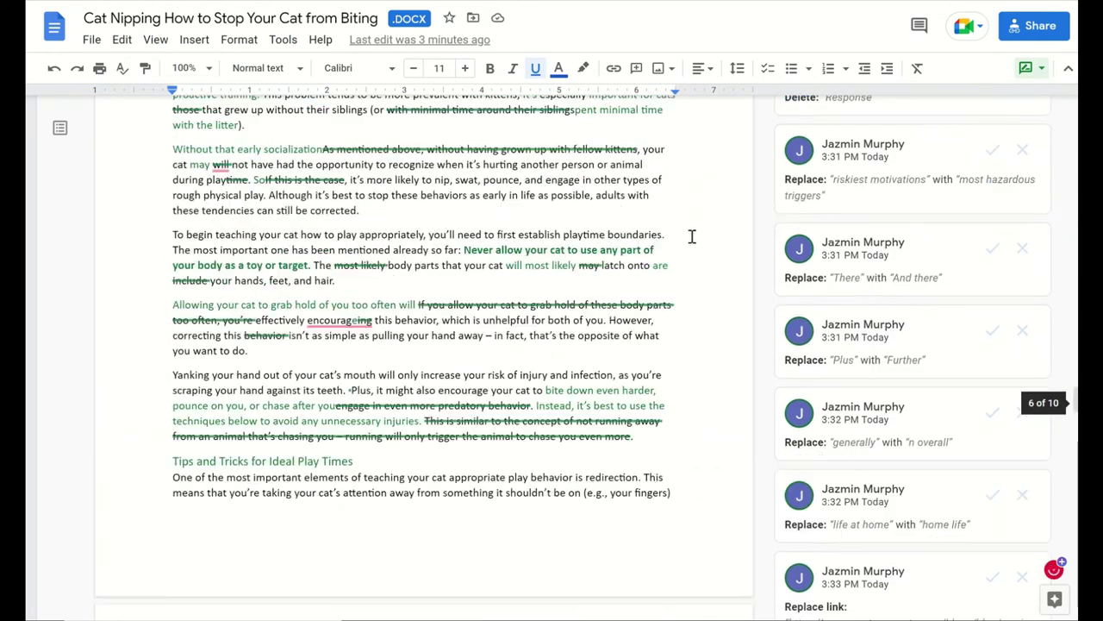
scroll(692, 242, up, 3)
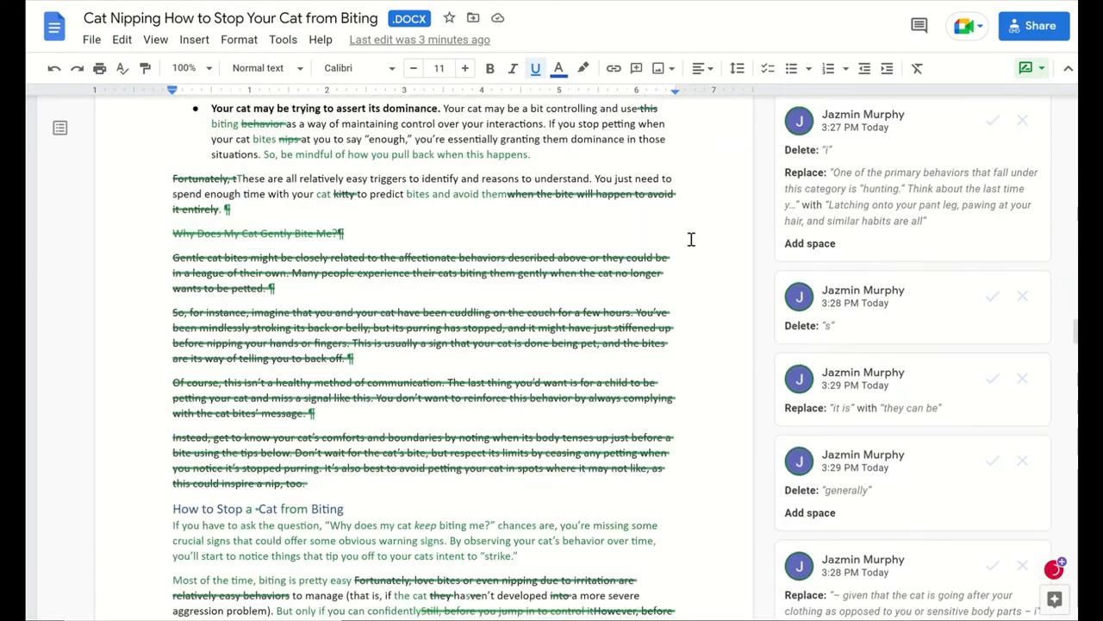
scroll(691, 240, up, 7)
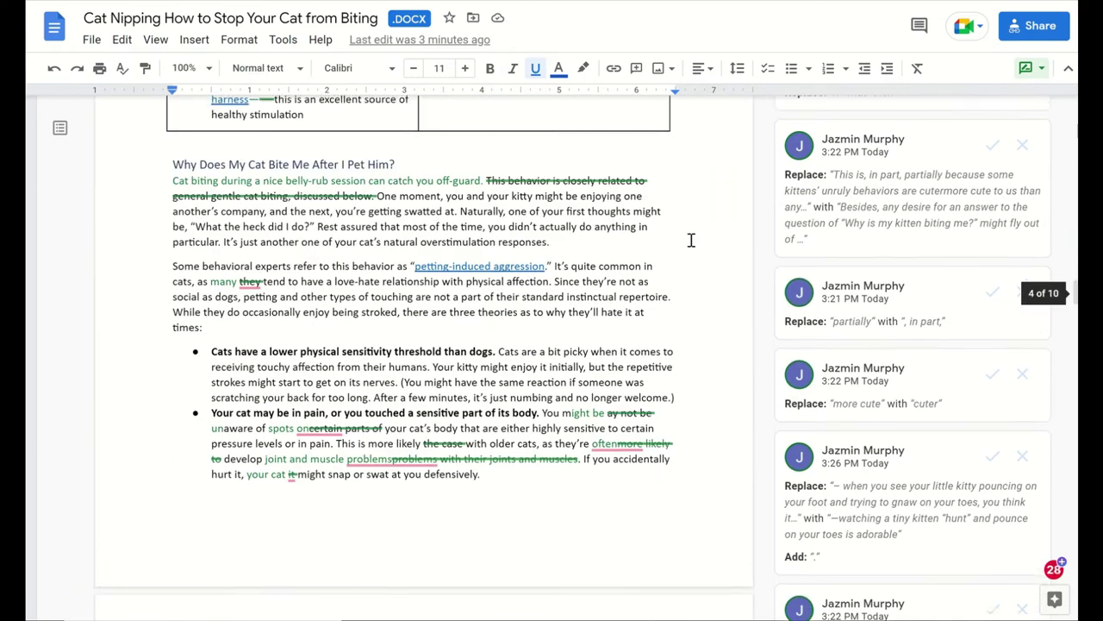
scroll(690, 242, up, 10)
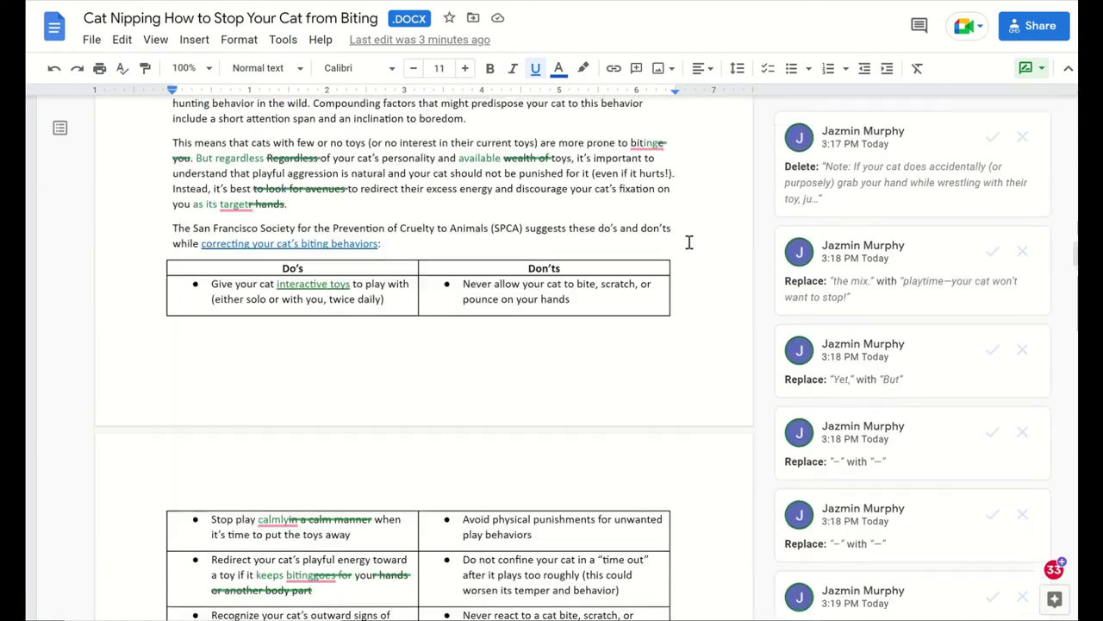
scroll(689, 241, up, 10)
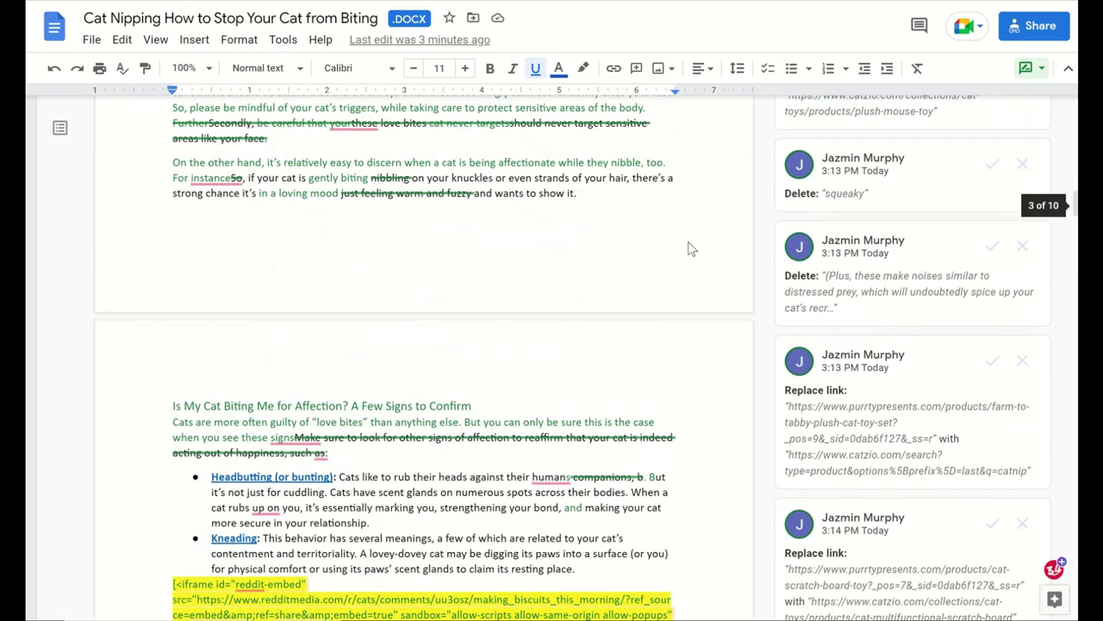
scroll(677, 248, up, 1)
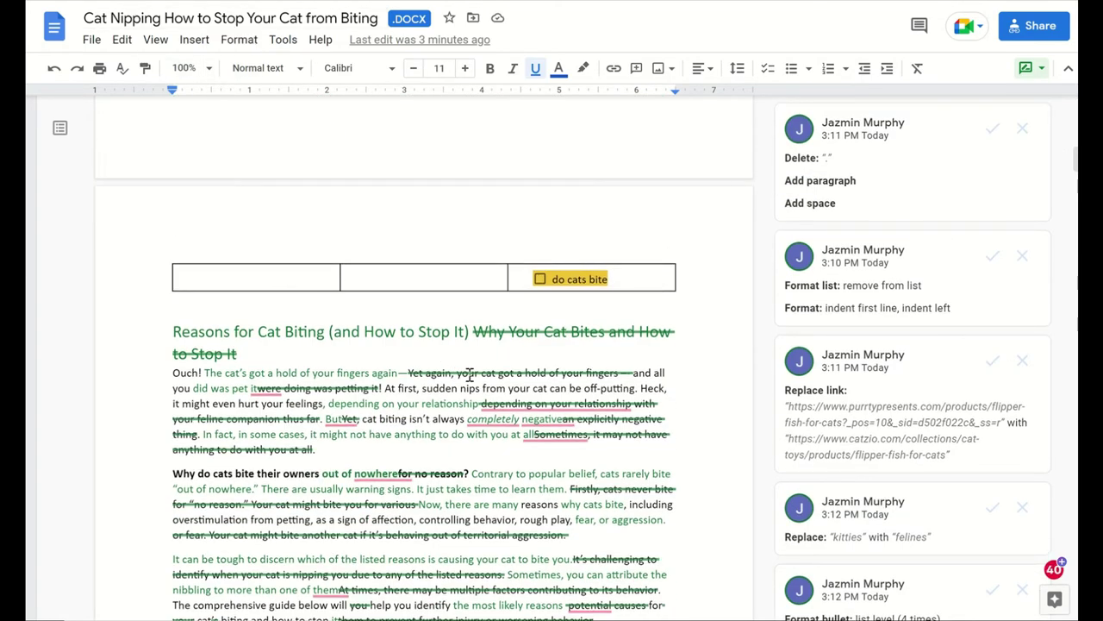
- Recheck the Keyword Brief table's primary, synonym and related keywords, and return to the article's title
scroll(507, 371, down, 1)
scroll(507, 370, up, 9)
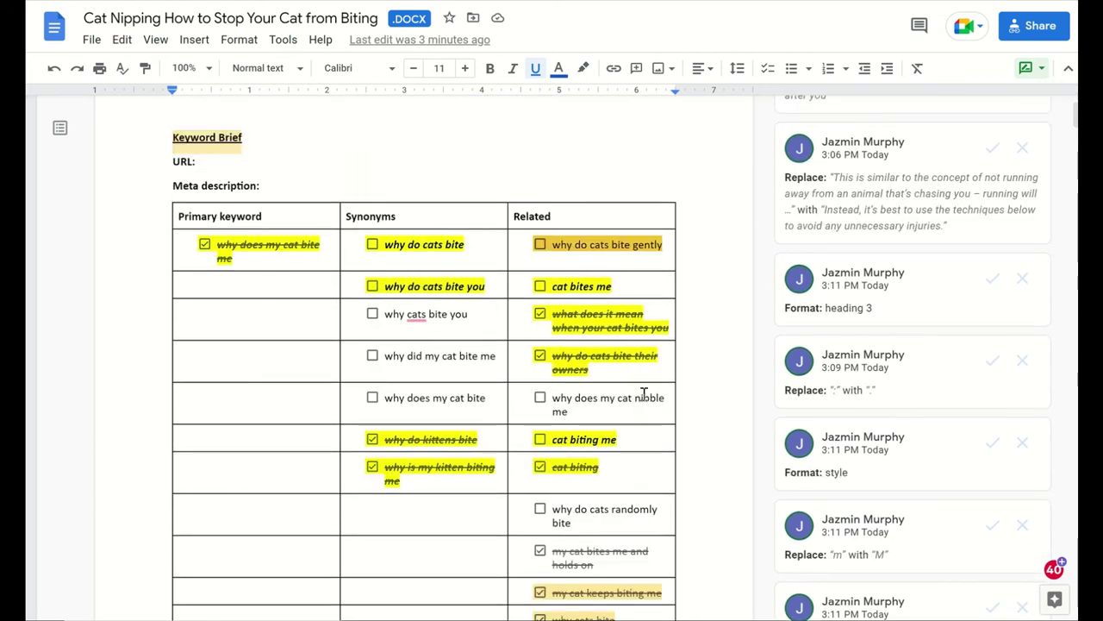
scroll(646, 388, down, 10)
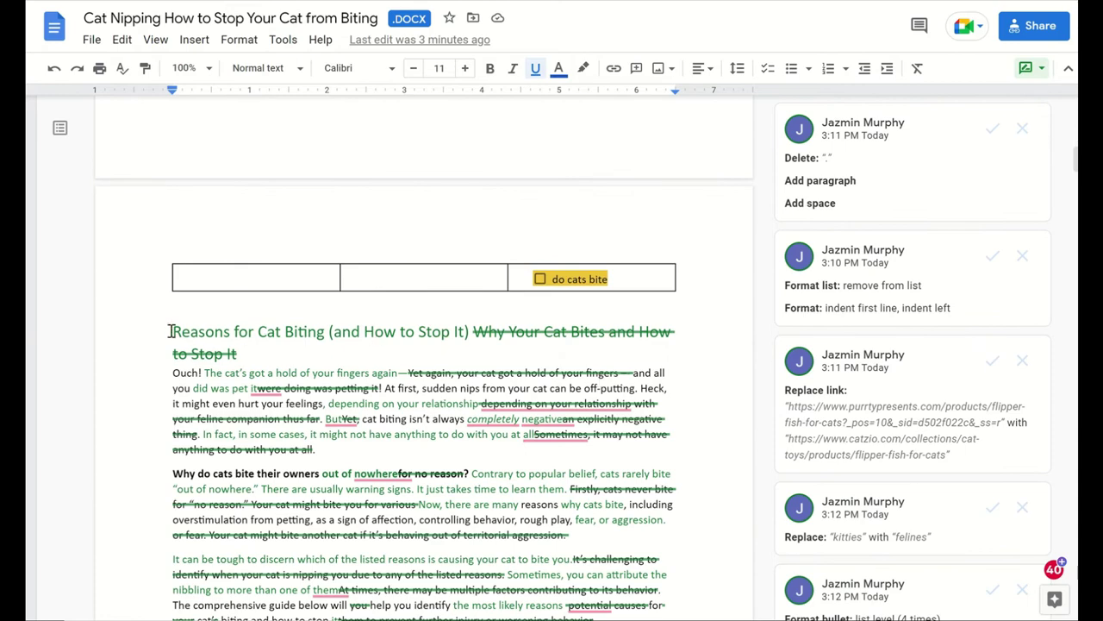
- Examine the reworded question headings and edits from the introduction to the deleted section "Why Does My Cat Gently Bite Me?"
scroll(483, 350, down, 15)
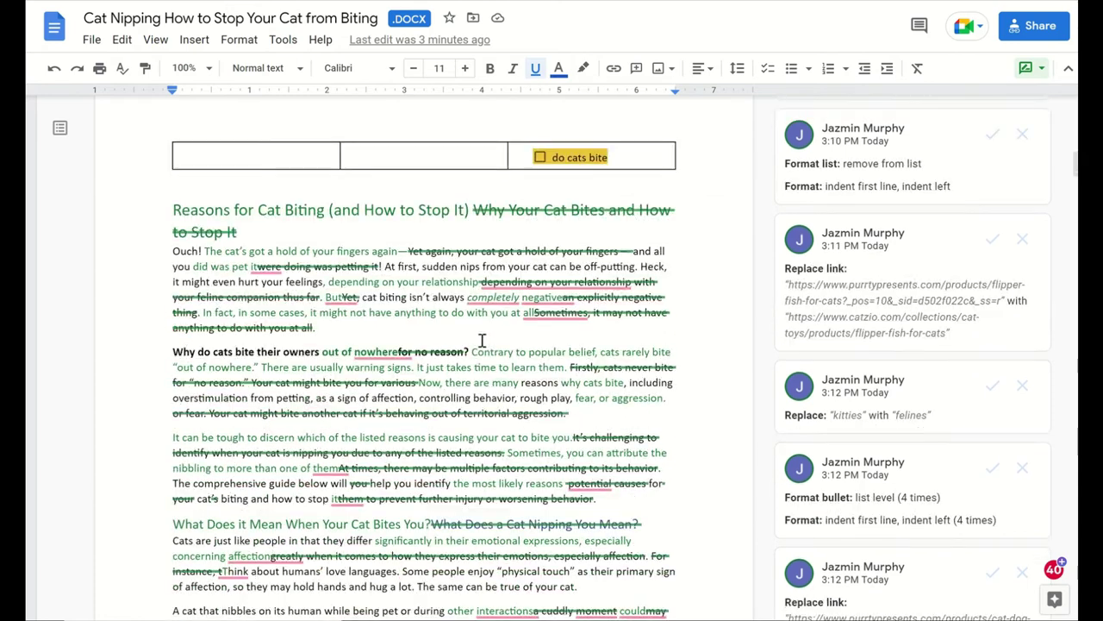
scroll(501, 369, down, 5)
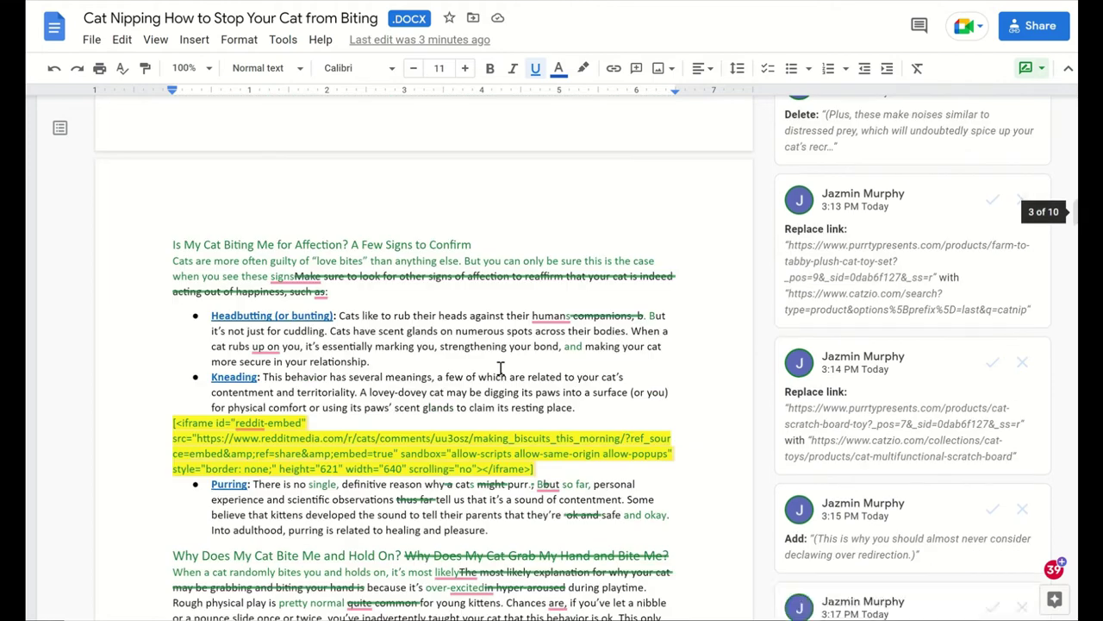
scroll(441, 294, up, 5)
scroll(443, 293, down, 5)
scroll(510, 295, up, 2)
scroll(366, 259, down, 9)
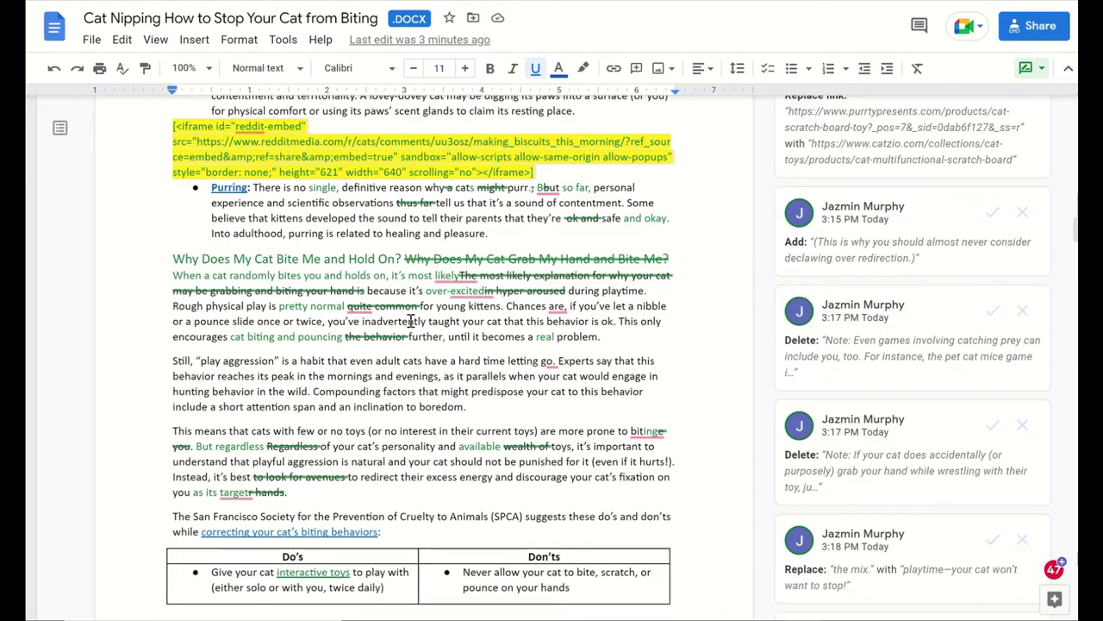
scroll(411, 321, down, 7)
scroll(410, 321, up, 15)
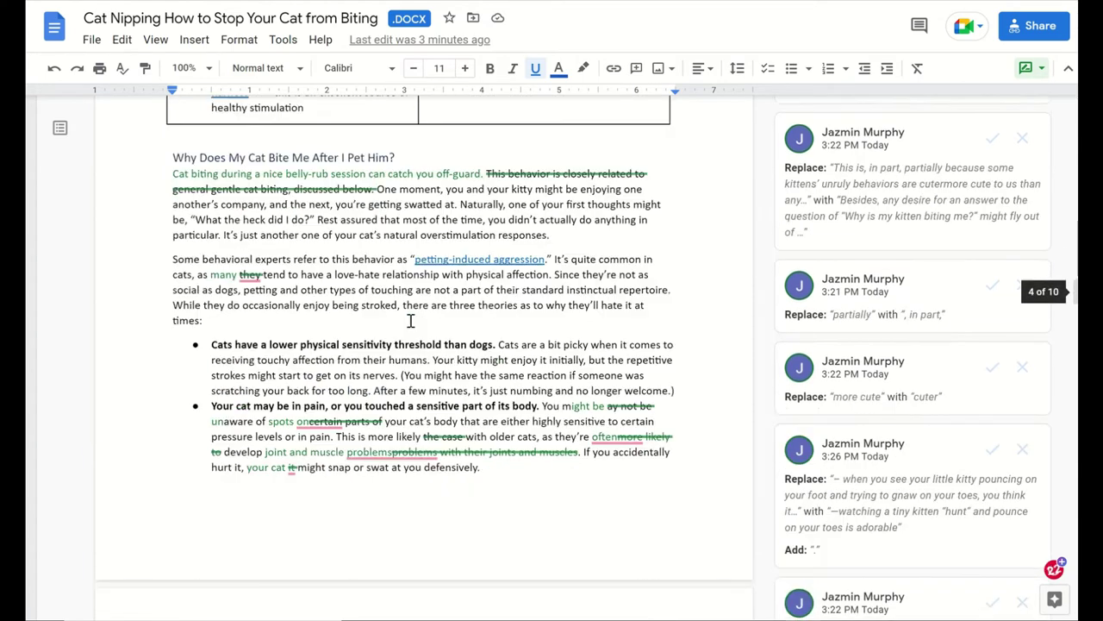
scroll(411, 319, down, 12)
scroll(327, 259, up, 3)
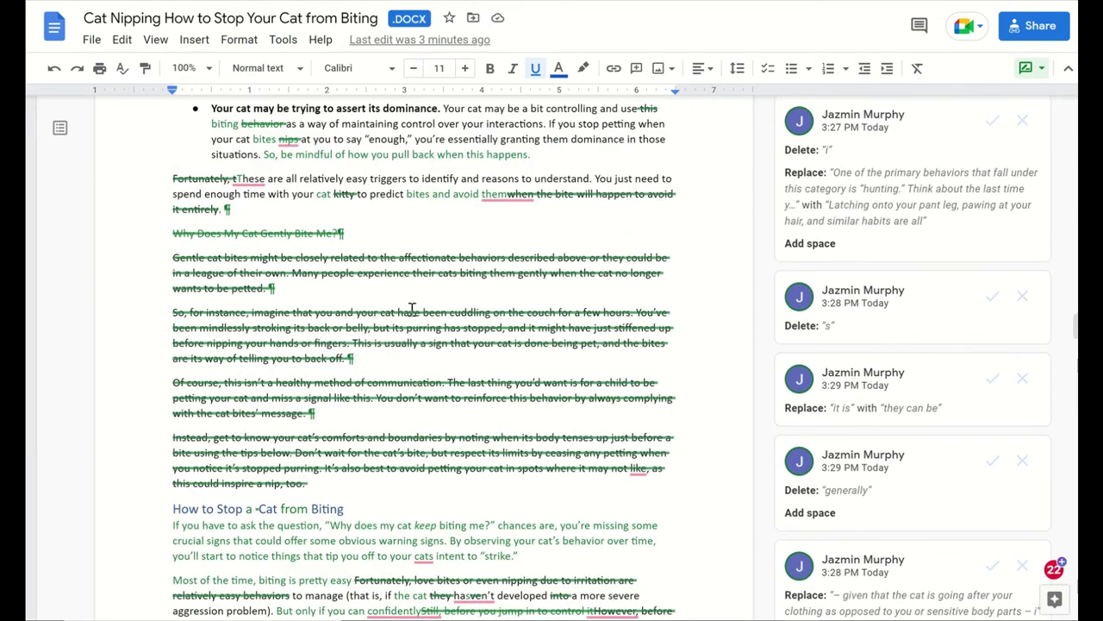
- Look back over the petting section, the do's and don'ts table and the bite-and-hold section up to the introduction
scroll(513, 333, up, 7)
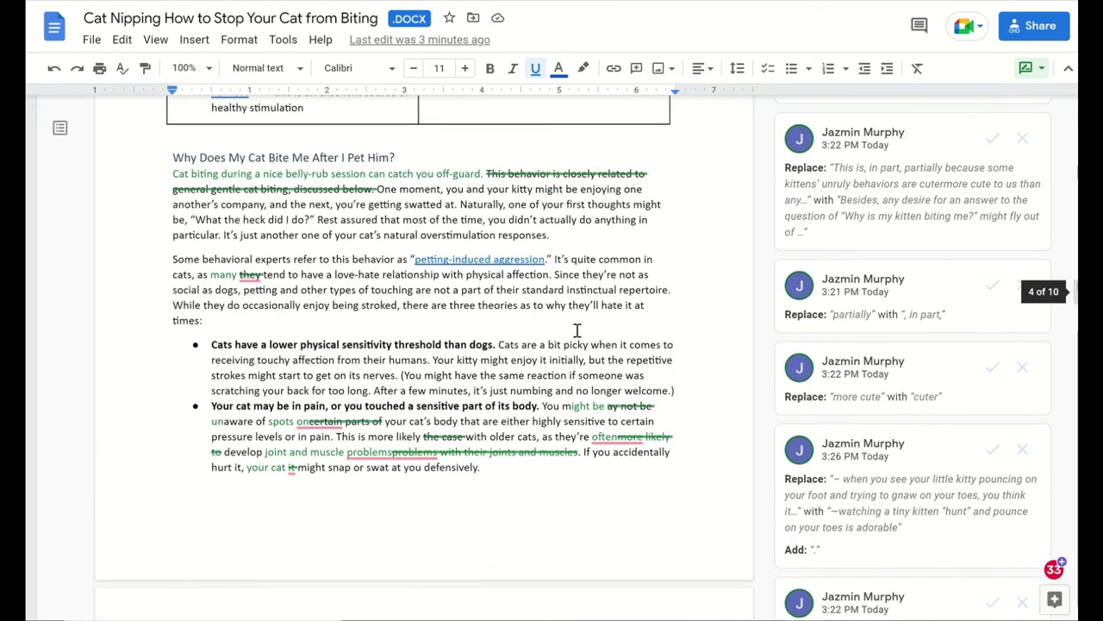
scroll(582, 329, up, 2)
scroll(582, 329, up, 8)
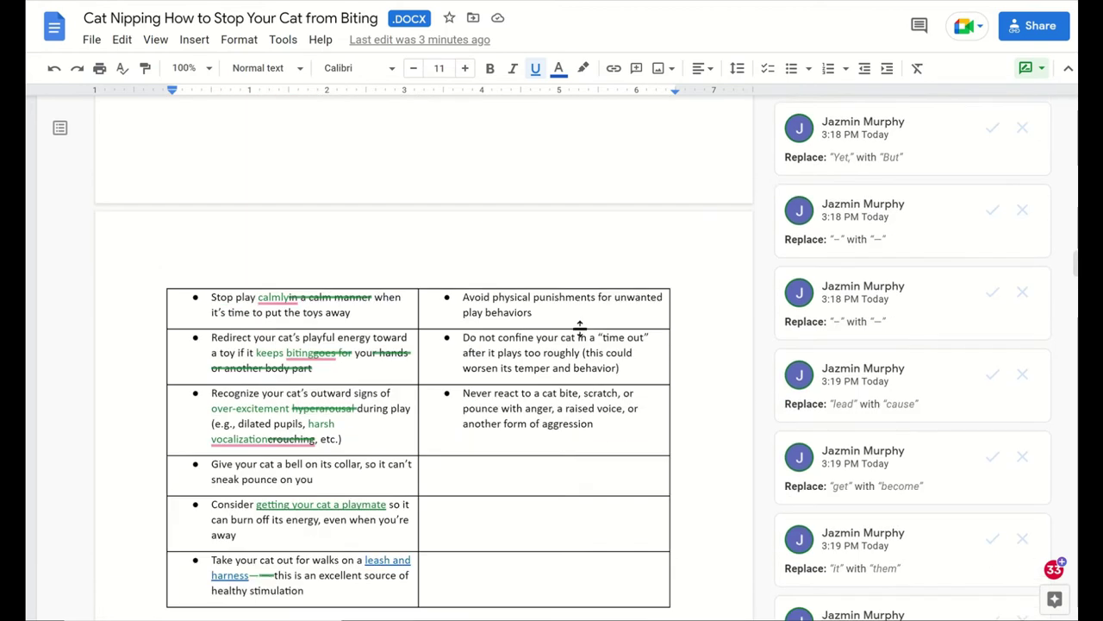
scroll(566, 335, up, 7)
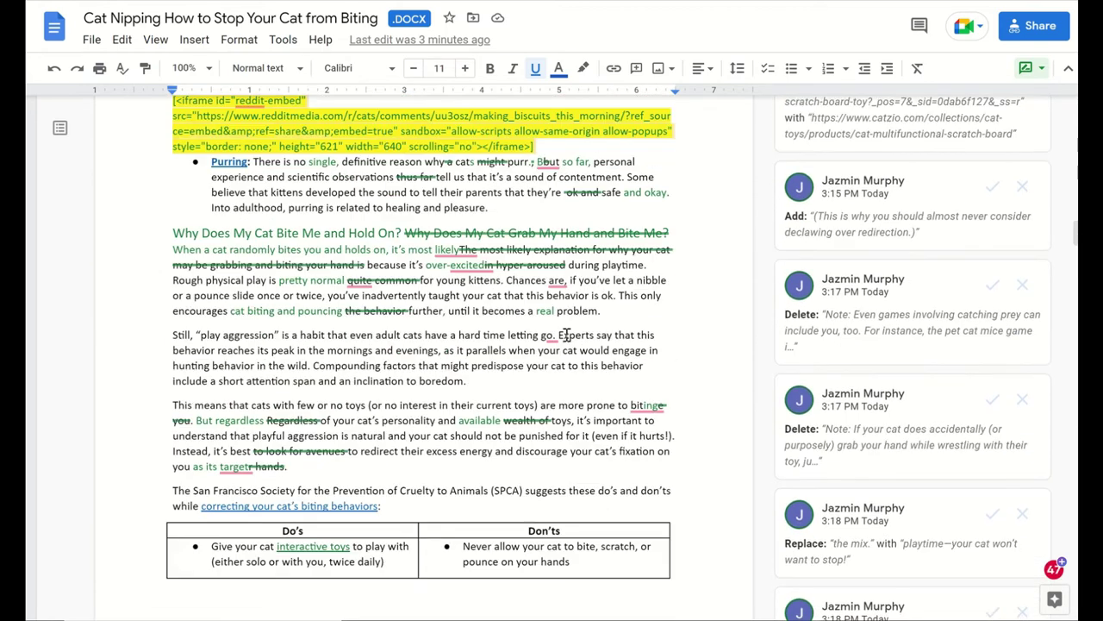
scroll(566, 334, up, 5)
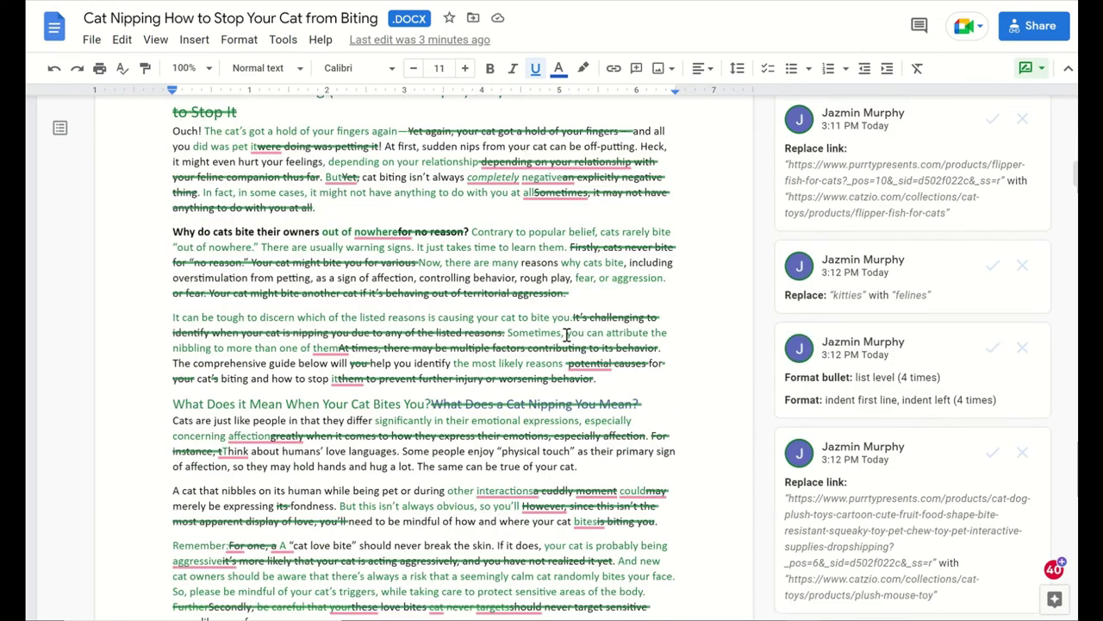
- Examine the edits from the introduction through "How to Stop a Cat from Biting" to "Tips and Tricks for Ideal Play Times"
scroll(566, 334, down, 15)
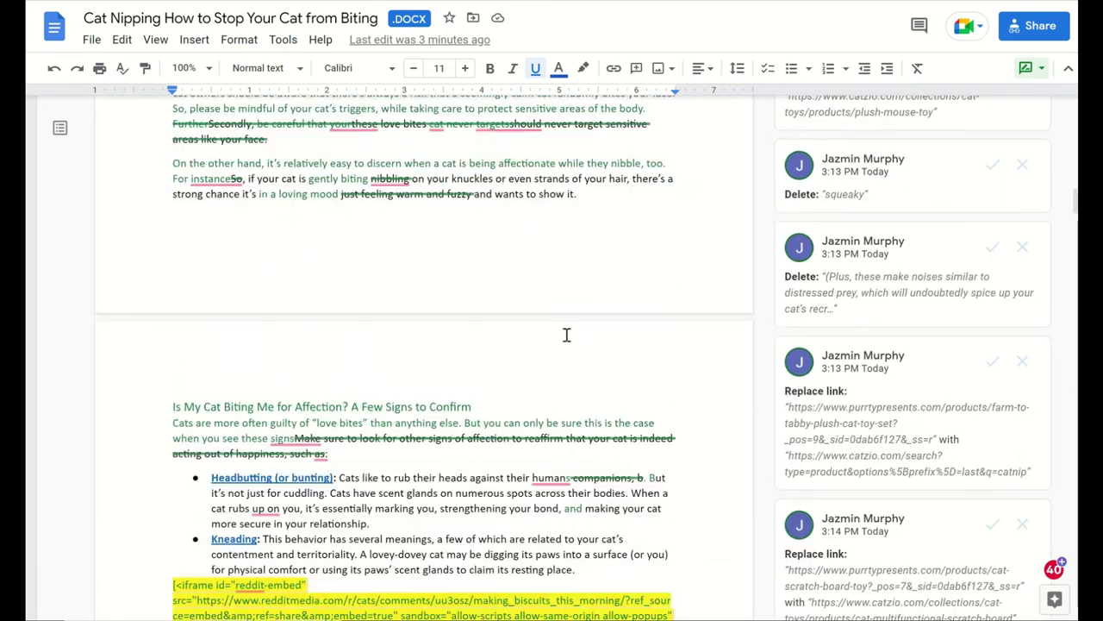
scroll(566, 335, down, 15)
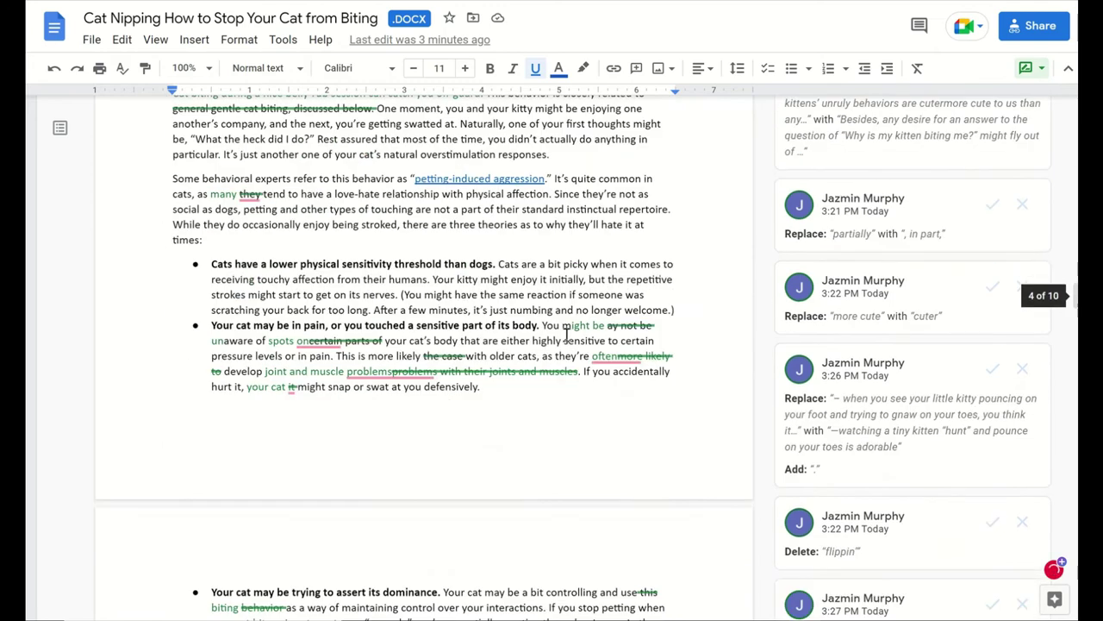
scroll(567, 335, down, 6)
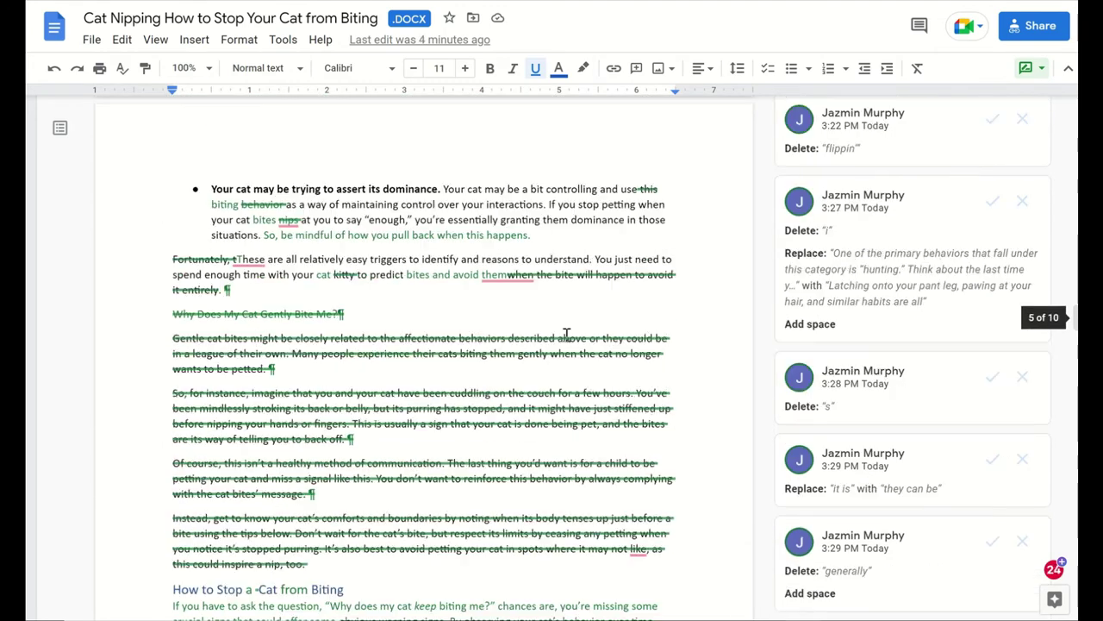
scroll(566, 334, down, 5)
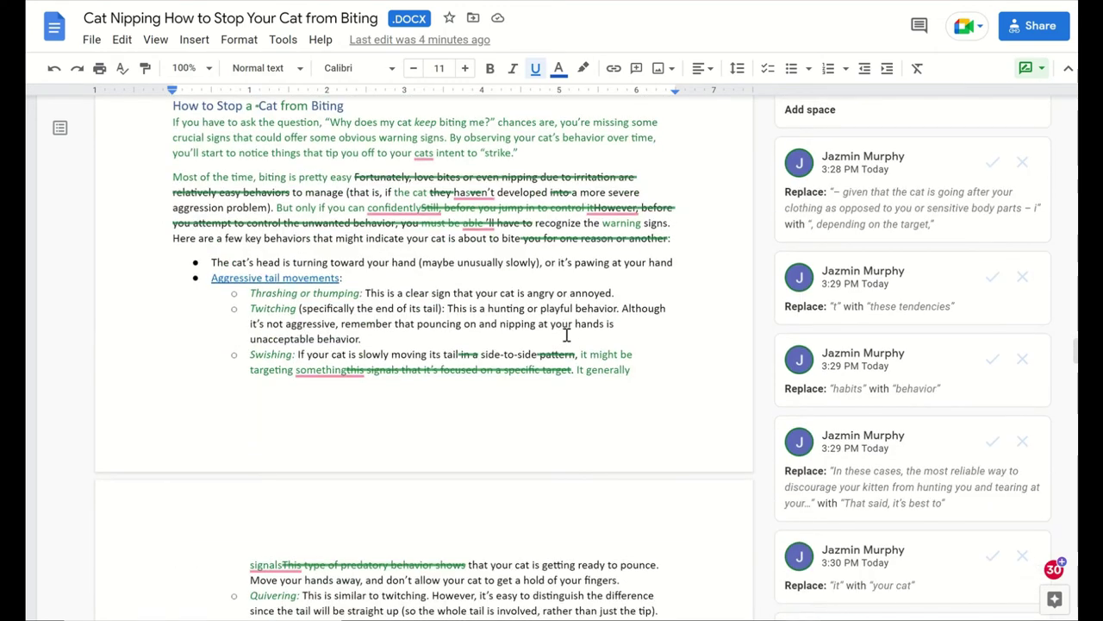
scroll(566, 334, down, 5)
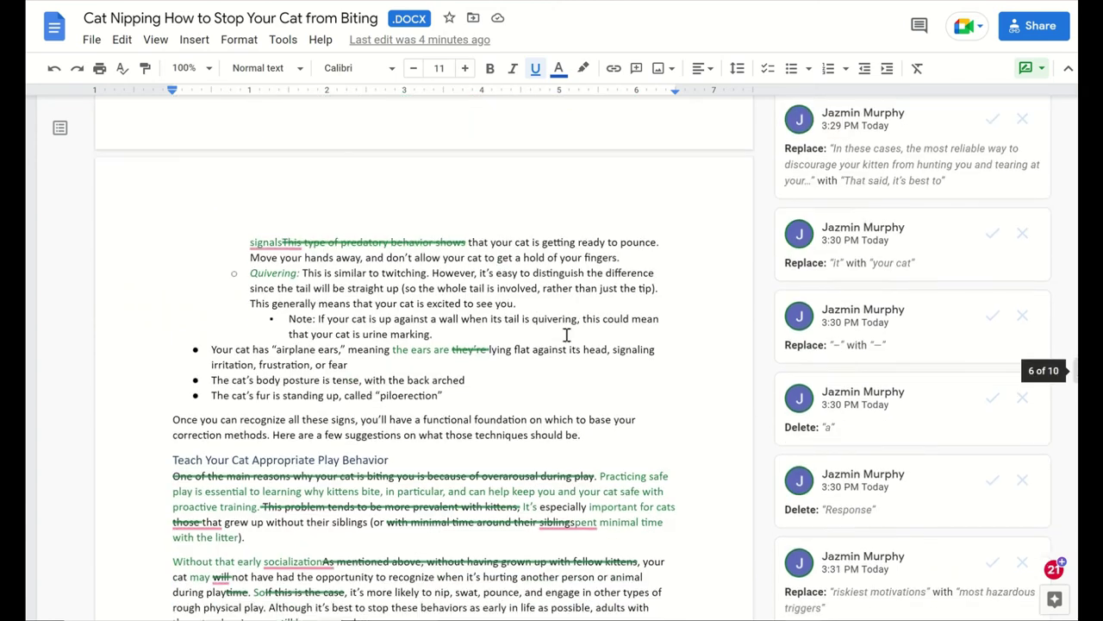
scroll(566, 335, down, 8)
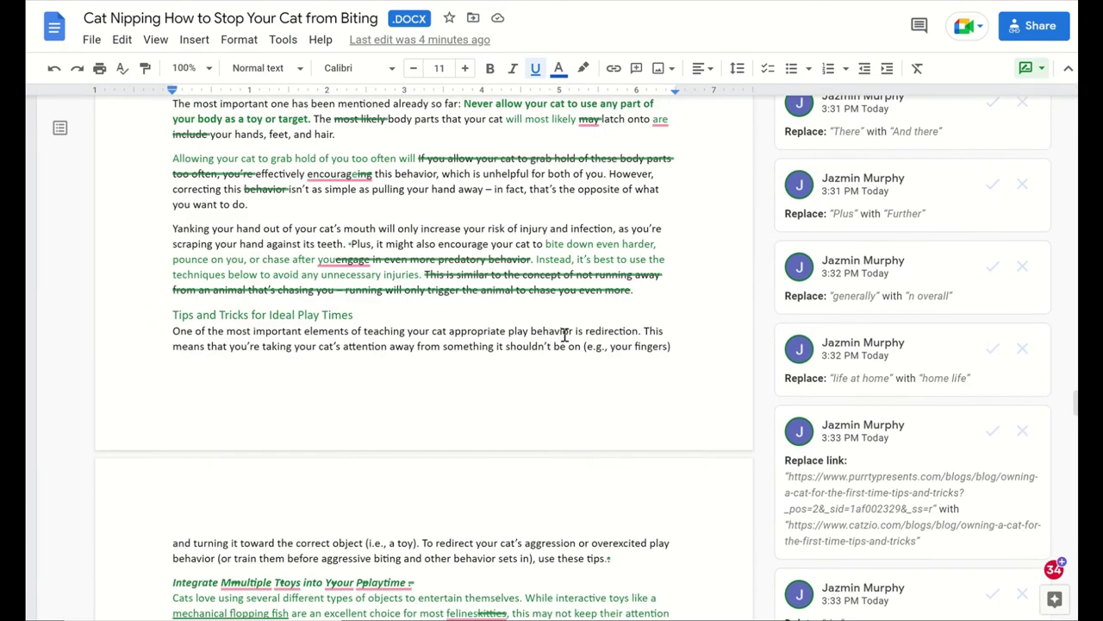
- In the multiple-toys playtime section, inspect the "mechanical flopping fish" link and its suggested replacement of the purrtypresents.com URL with the catzio.com one
scroll(564, 335, down, 3)
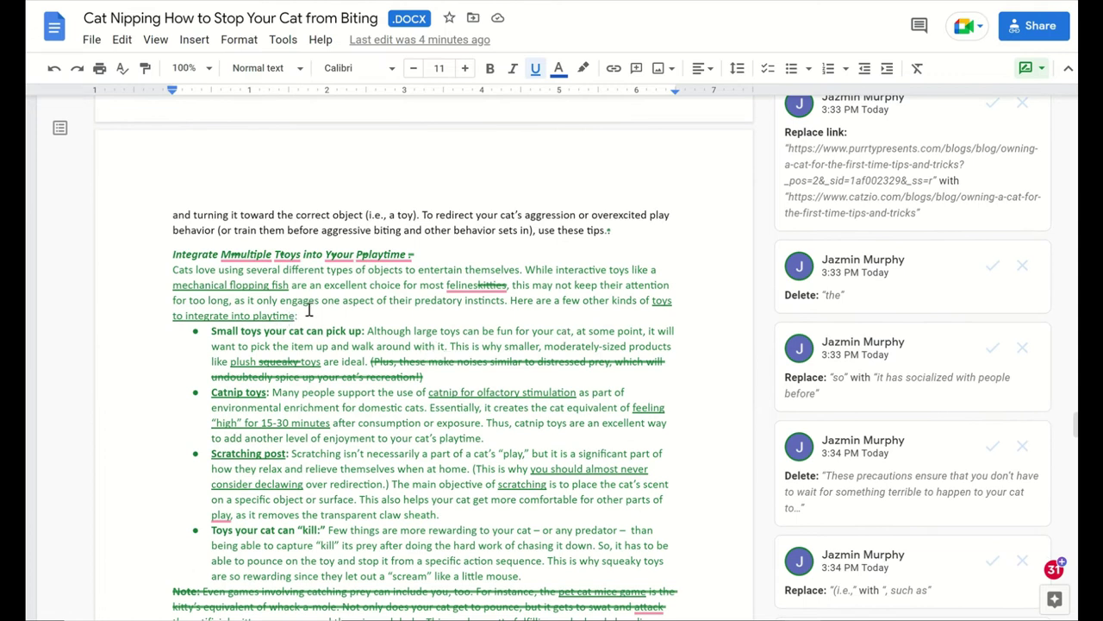
click(272, 285)
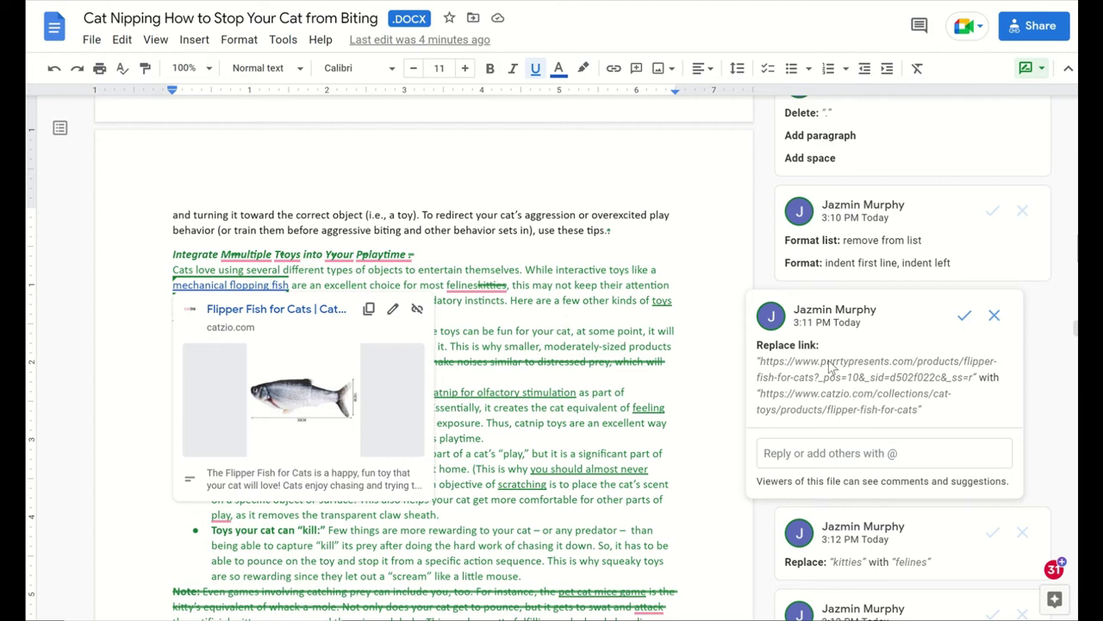
drag(864, 362, 891, 367)
click(881, 389)
click(586, 315)
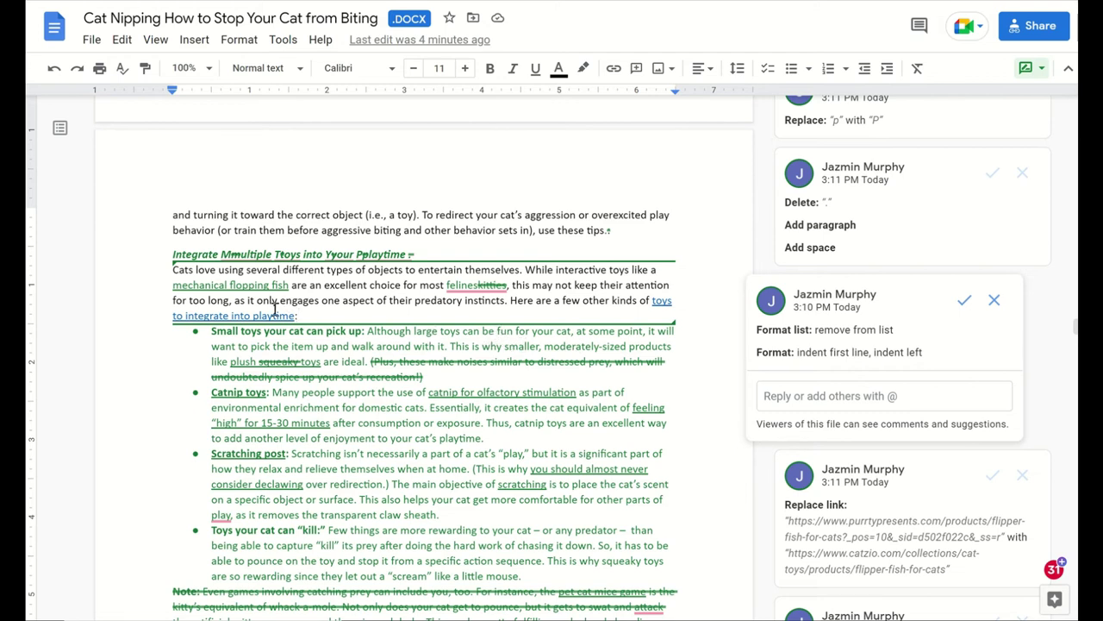
- Inspect the "toys to integrate into playtime" link and read the edited toy bullets with the deleted notes below them
click(538, 399)
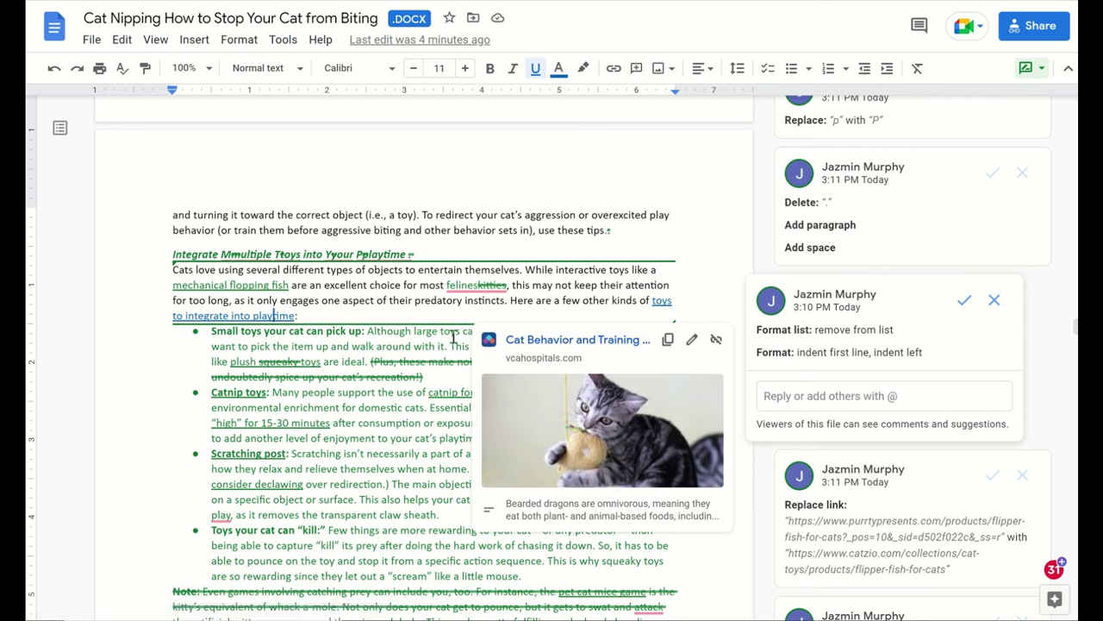
click(379, 314)
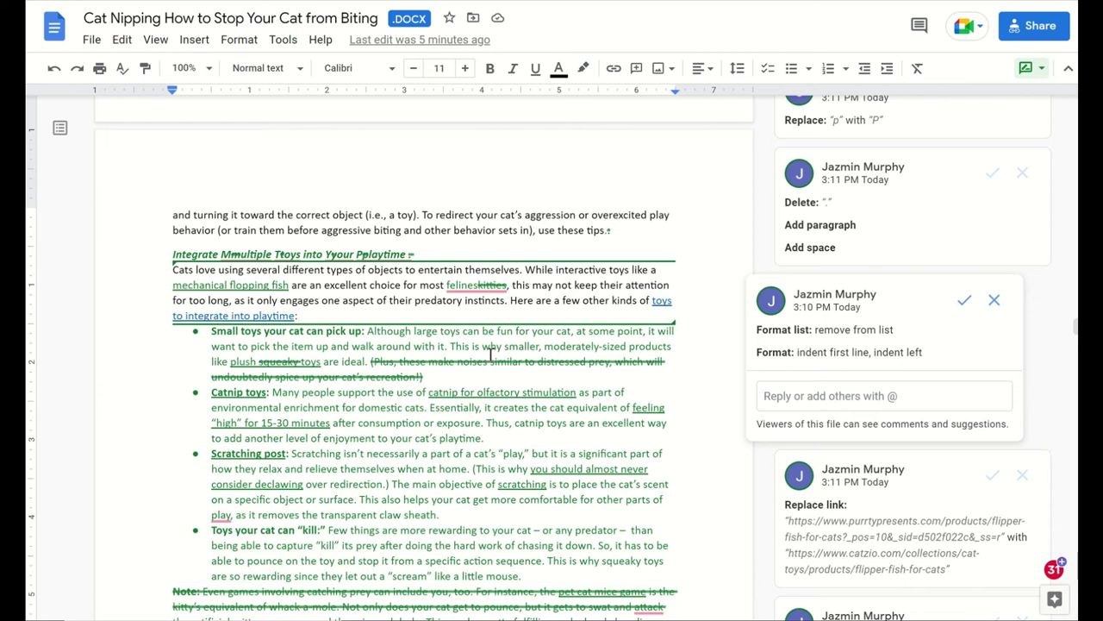
scroll(490, 353, down, 1)
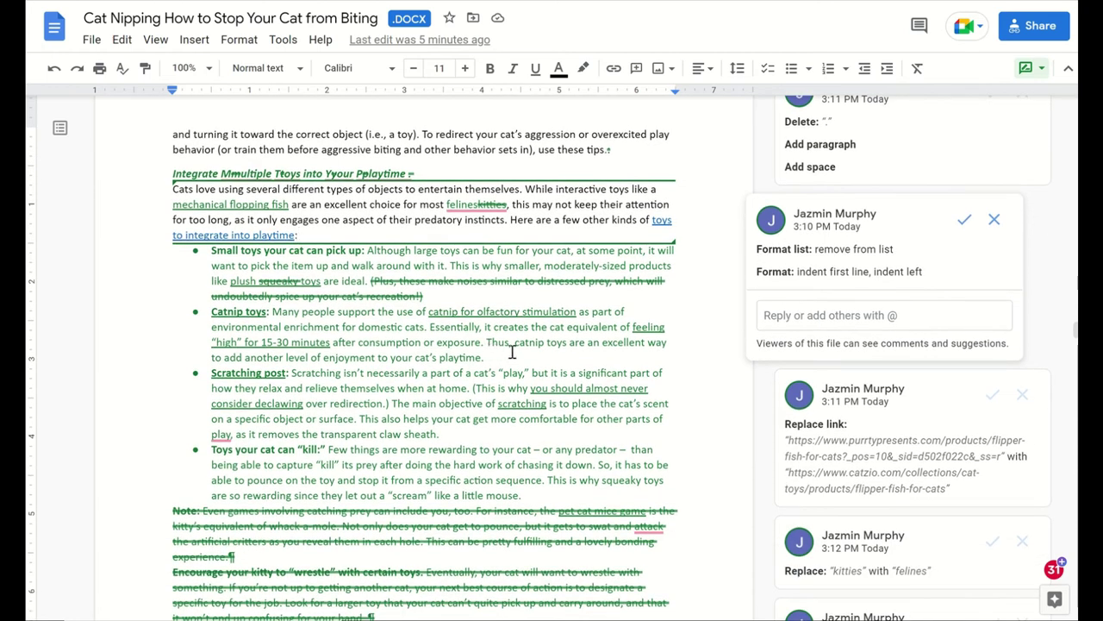
scroll(389, 266, down, 1)
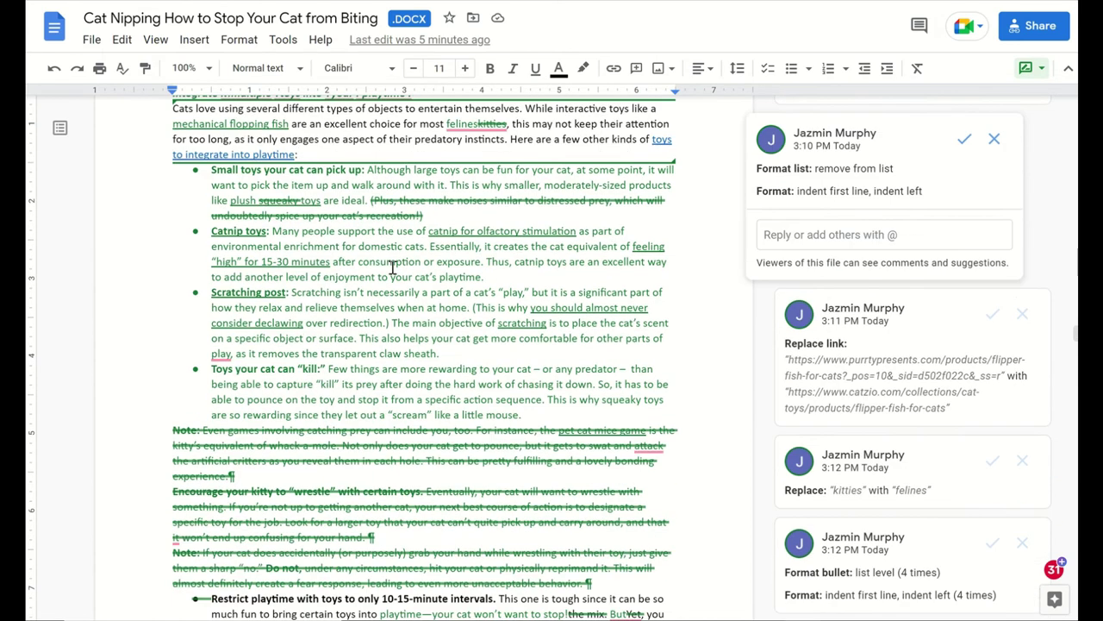
scroll(392, 268, down, 1)
scroll(394, 270, up, 1)
scroll(405, 310, up, 1)
scroll(448, 431, down, 1)
scroll(481, 431, up, 1)
scroll(485, 417, up, 1)
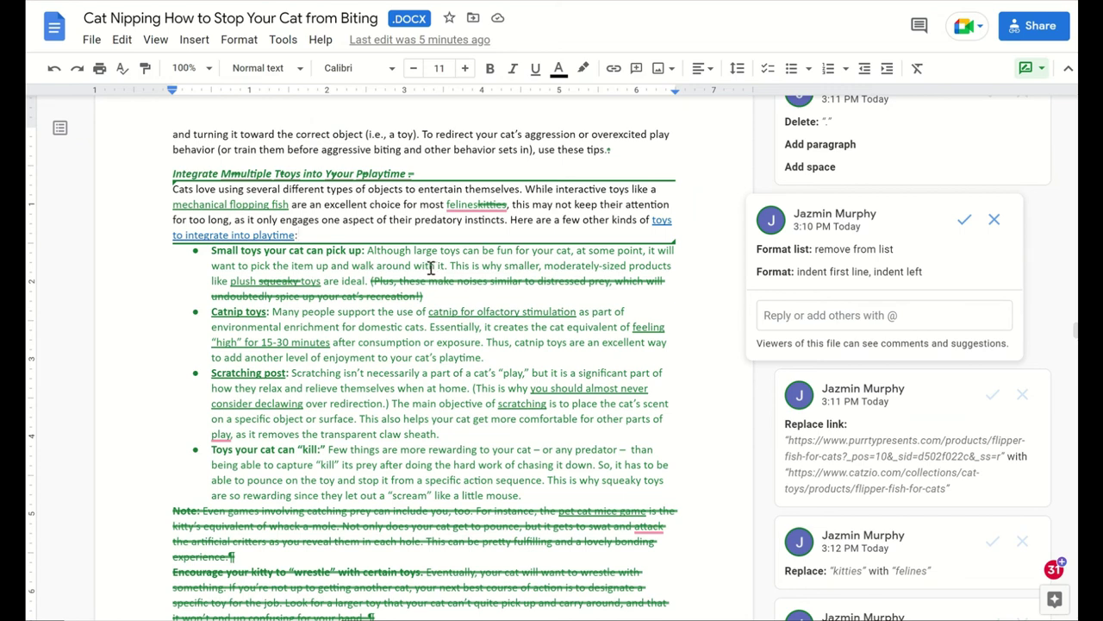
- Look back at the petting section, then examine the edits from there through "Discourage Hunting Behavior" to the section on avoiding fear
scroll(431, 269, up, 10)
scroll(431, 269, up, 10)
scroll(431, 269, up, 10)
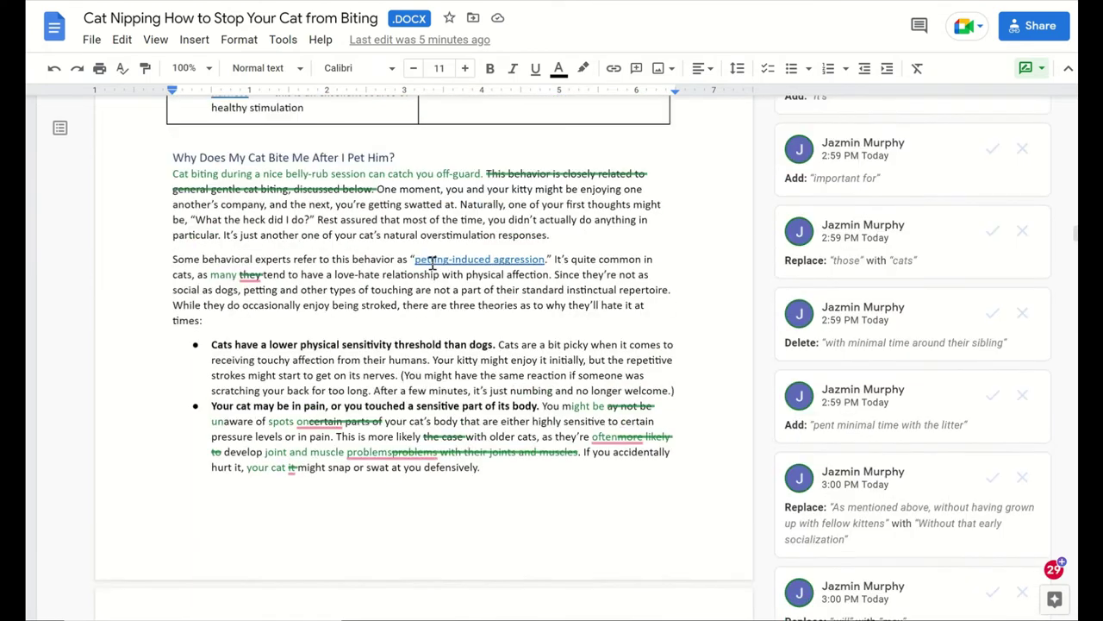
scroll(433, 266, up, 2)
scroll(433, 266, down, 20)
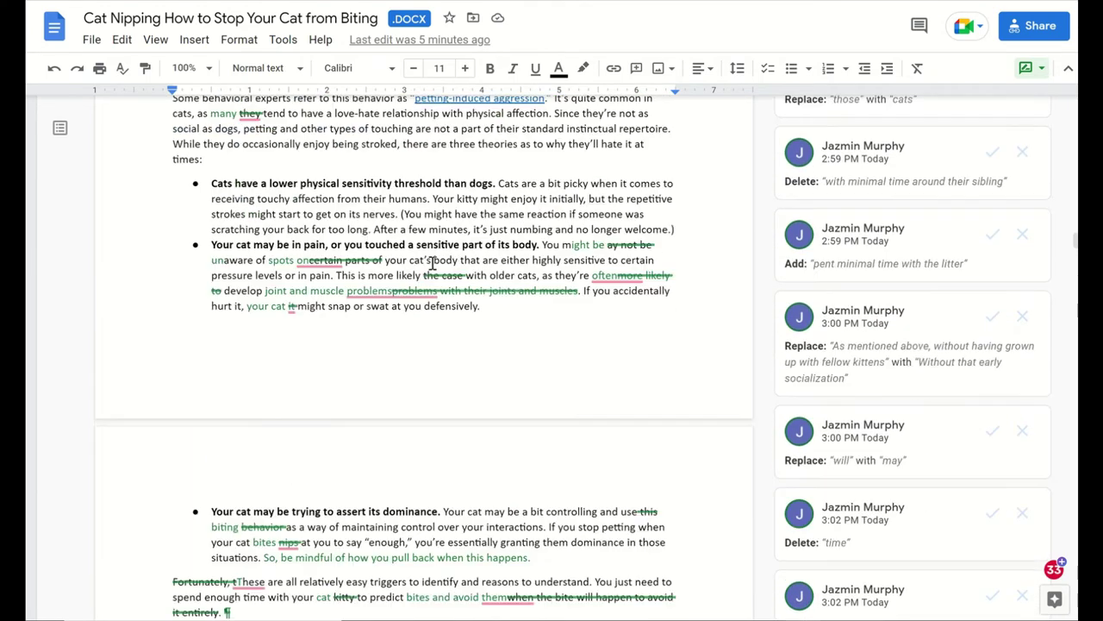
scroll(432, 264, down, 15)
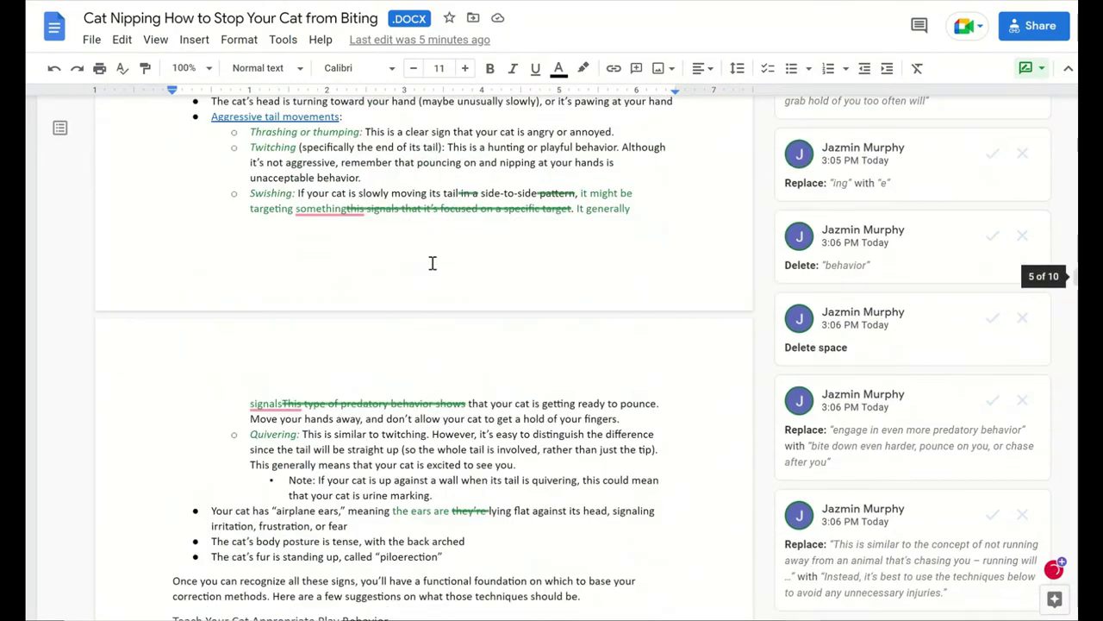
scroll(433, 264, down, 4)
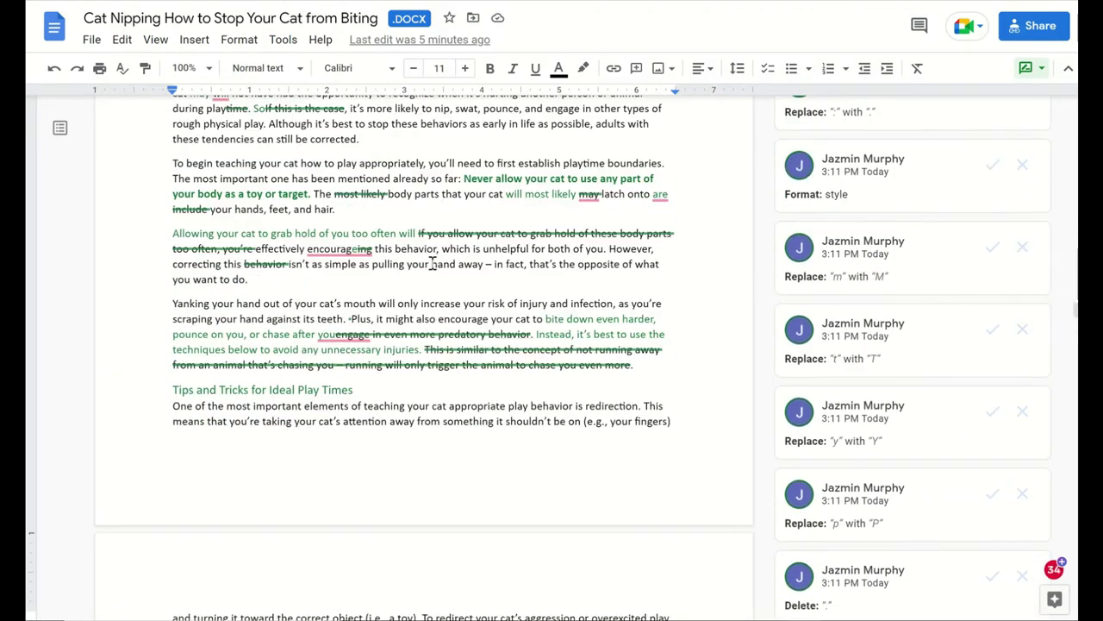
scroll(433, 264, down, 10)
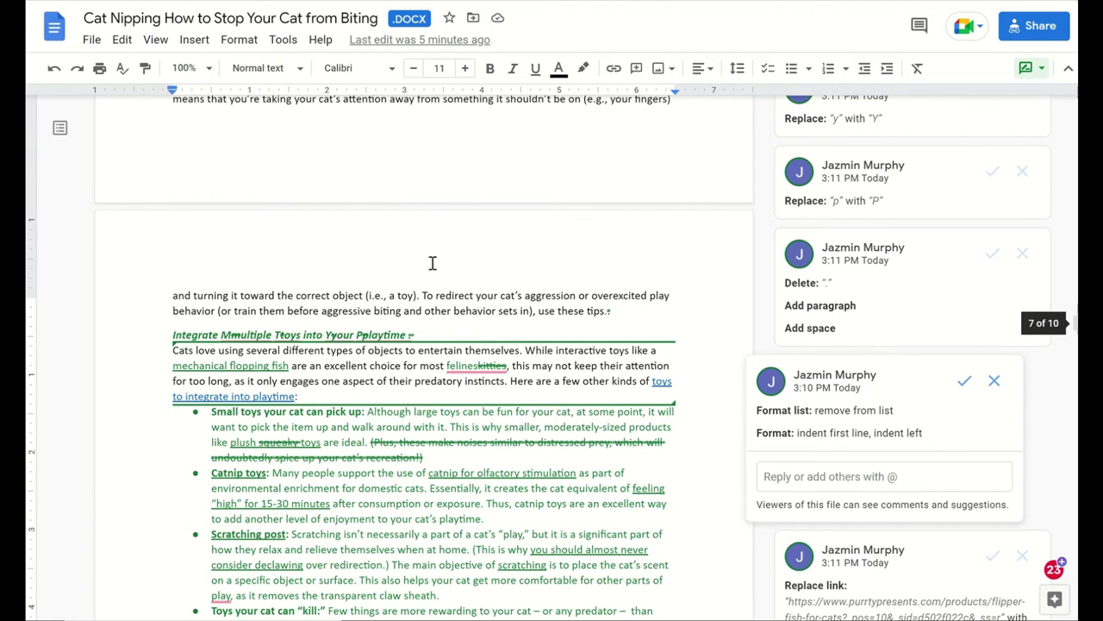
scroll(433, 264, down, 15)
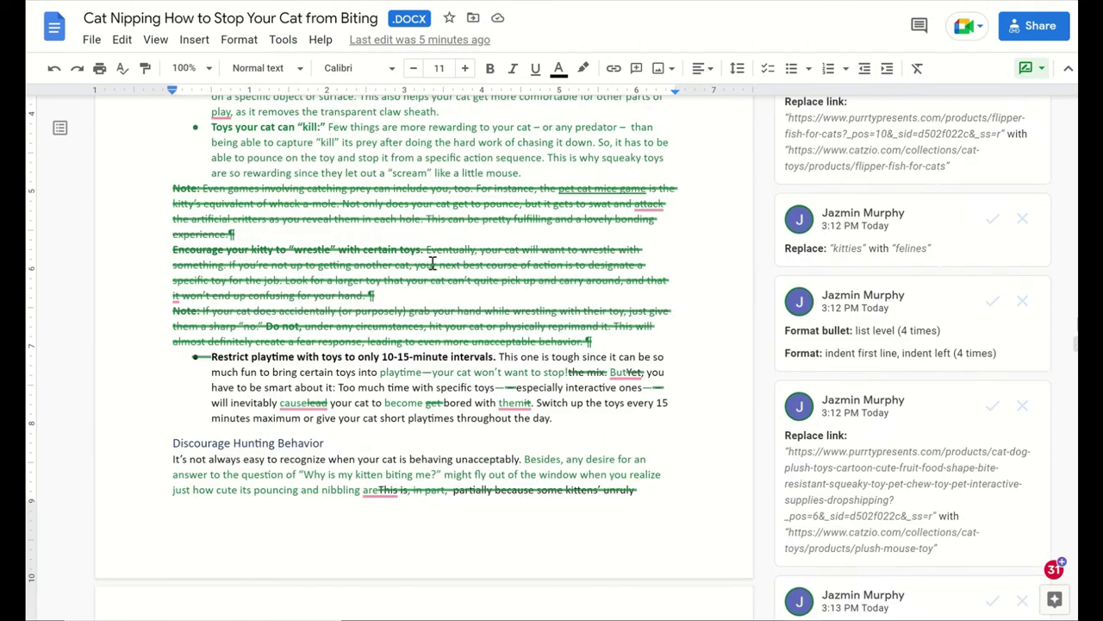
scroll(433, 264, down, 13)
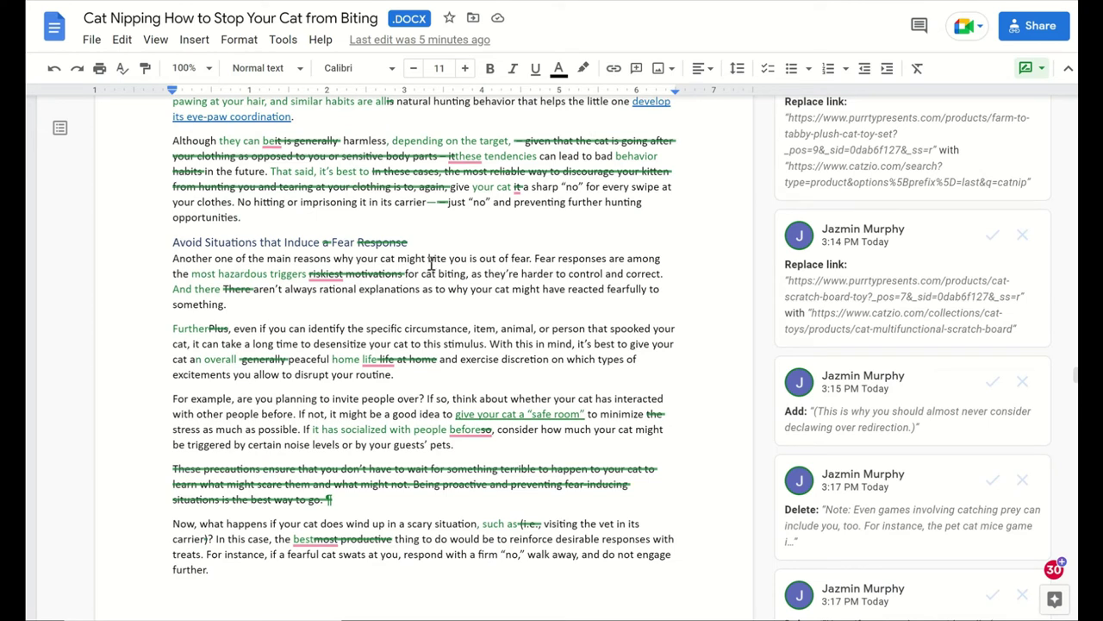
- Examine the edits from the hunting and fear sections through "Why Do Cats Bite Other Cats?" to the conclusion with its Catzio store link
scroll(431, 264, up, 2)
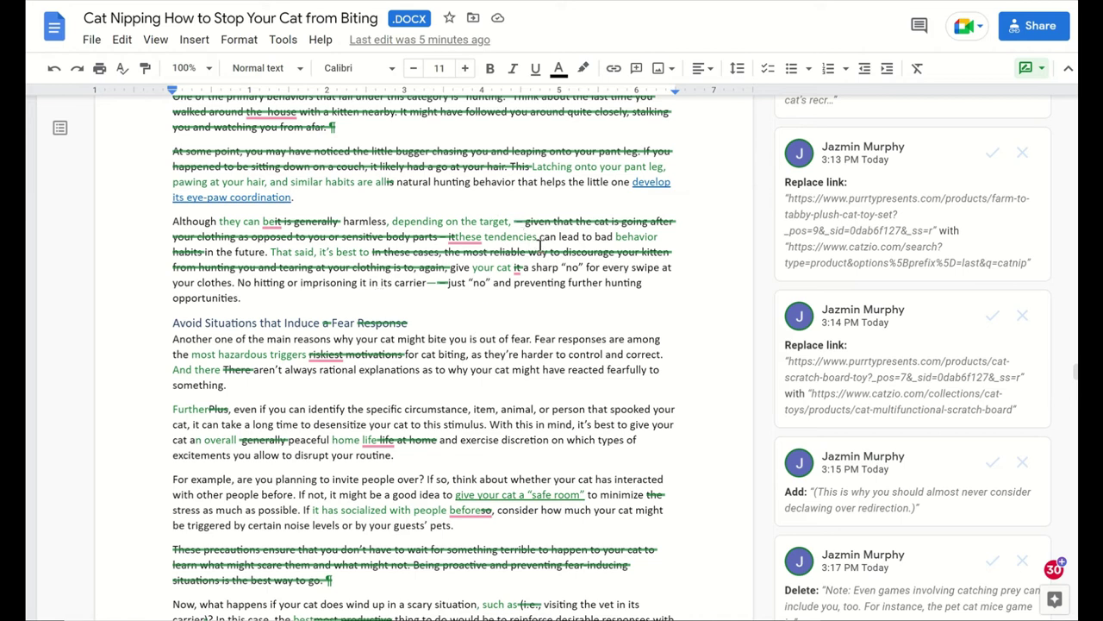
scroll(542, 246, down, 4)
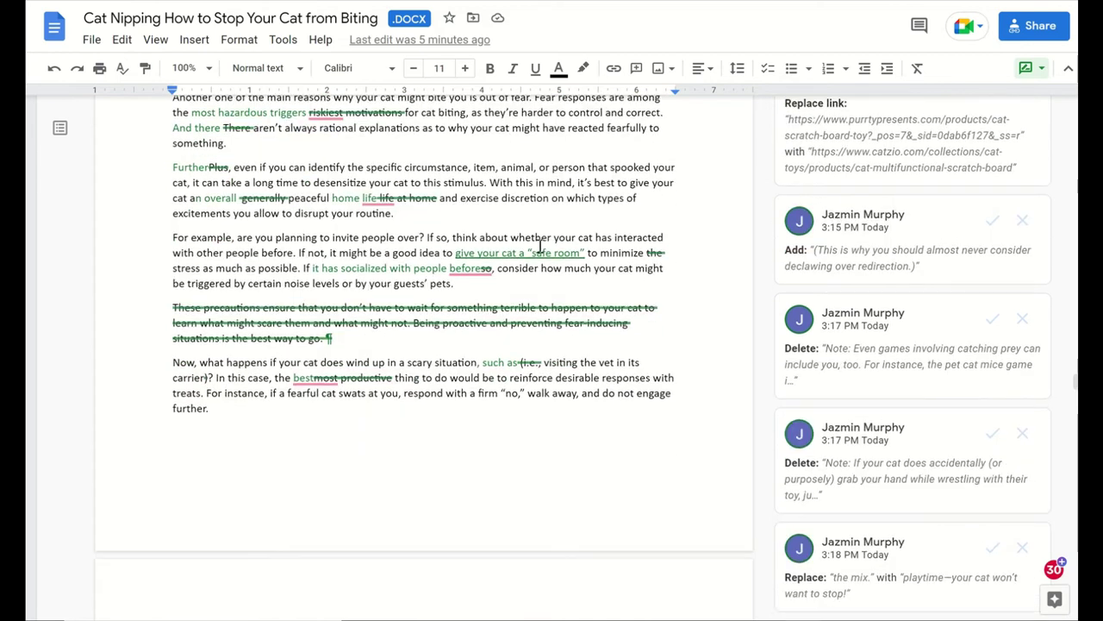
scroll(540, 246, down, 1)
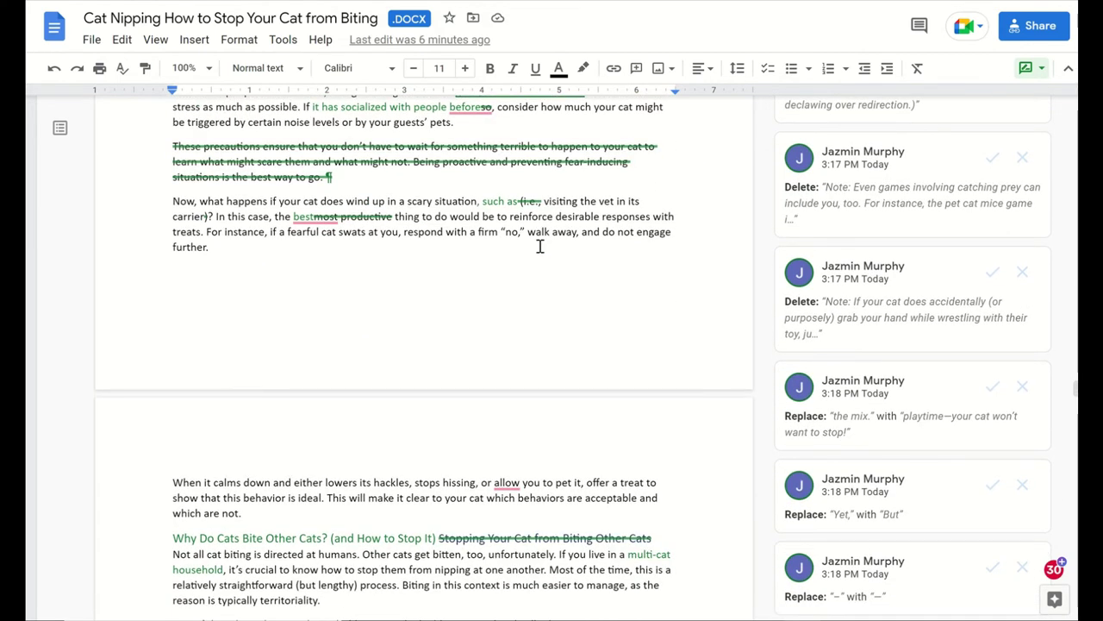
scroll(540, 246, down, 1)
scroll(540, 247, down, 4)
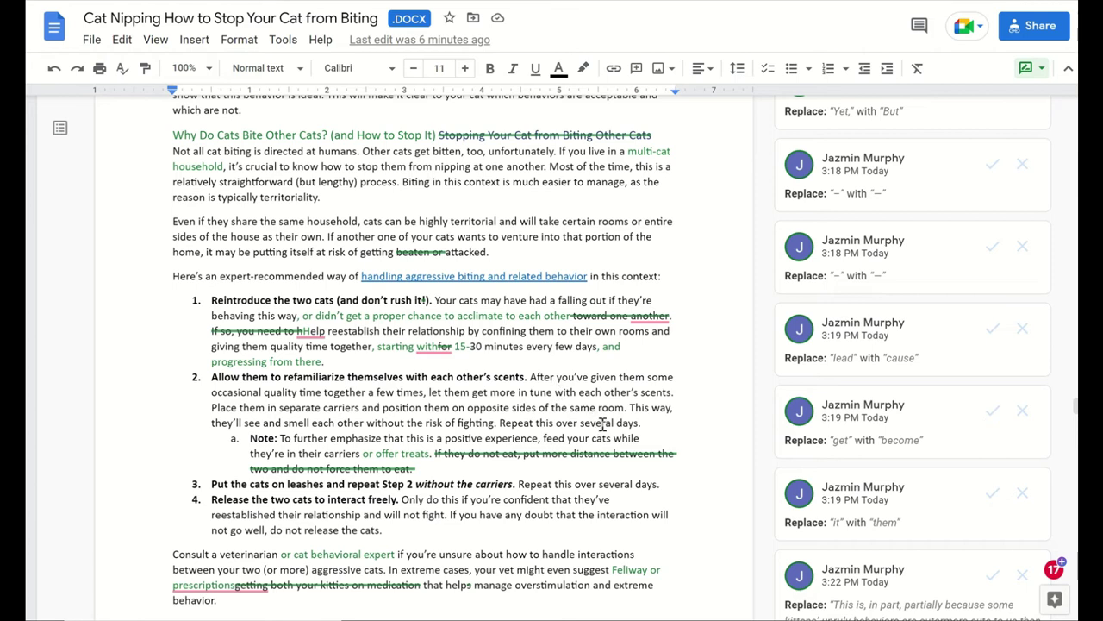
scroll(603, 424, down, 2)
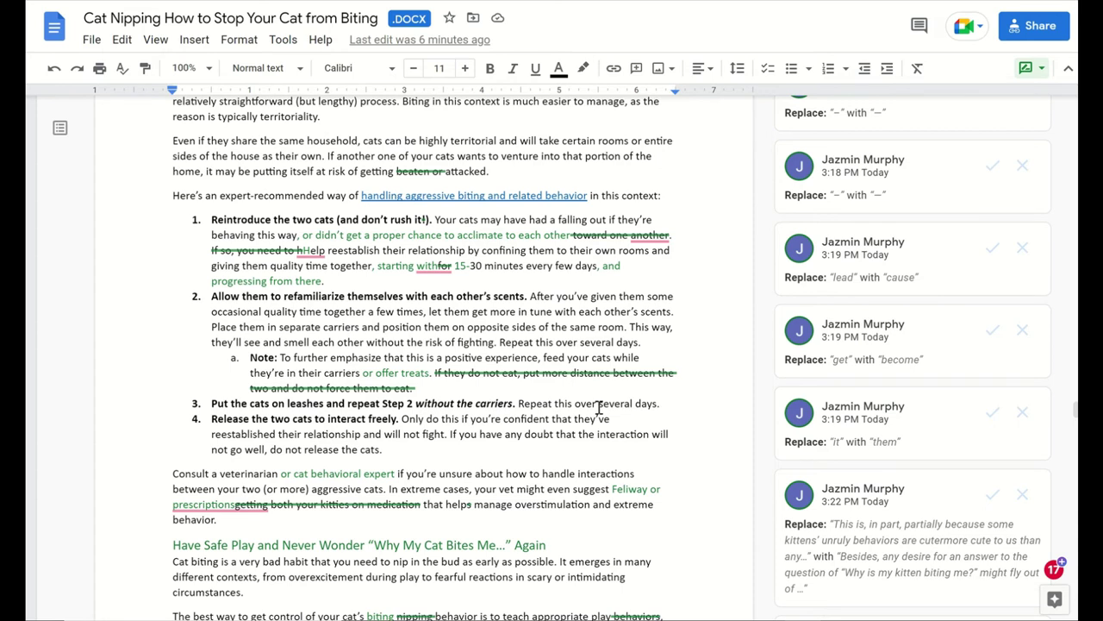
scroll(598, 409, down, 4)
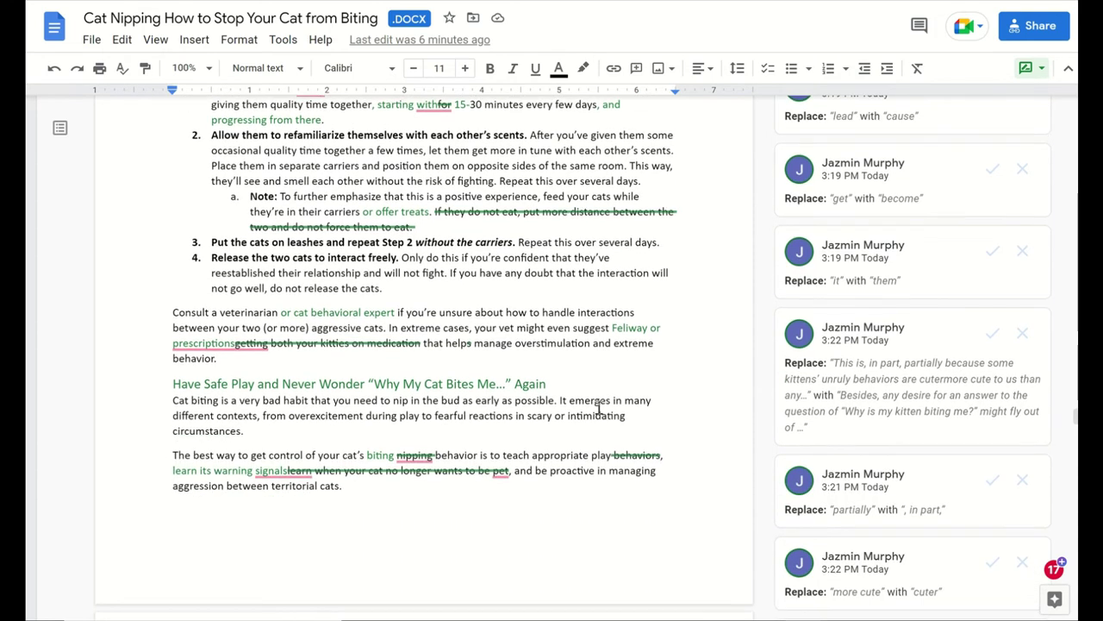
scroll(598, 409, down, 3)
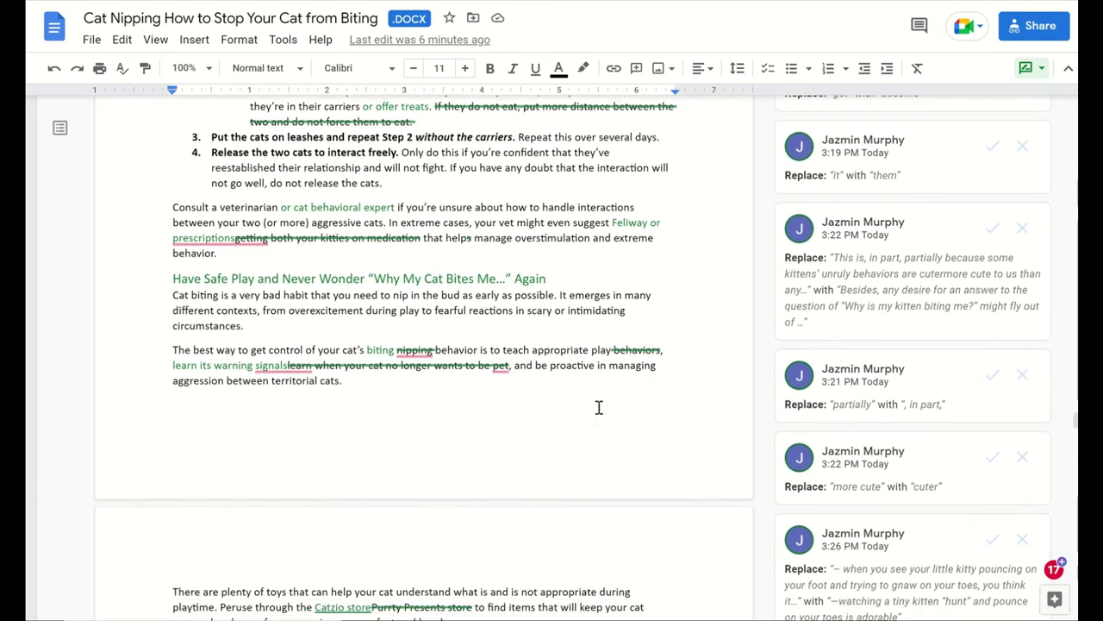
- Return to the Keyword Brief and review the checked and unchecked keywords in its primary, synonym and related columns
scroll(599, 408, up, 4)
scroll(598, 409, up, 20)
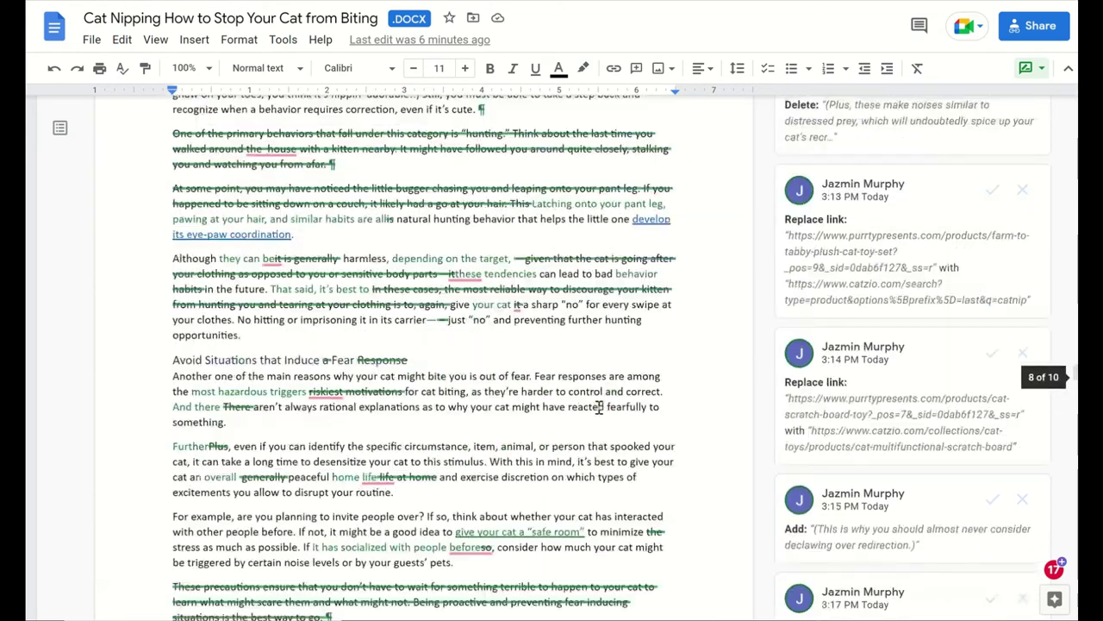
scroll(598, 409, up, 20)
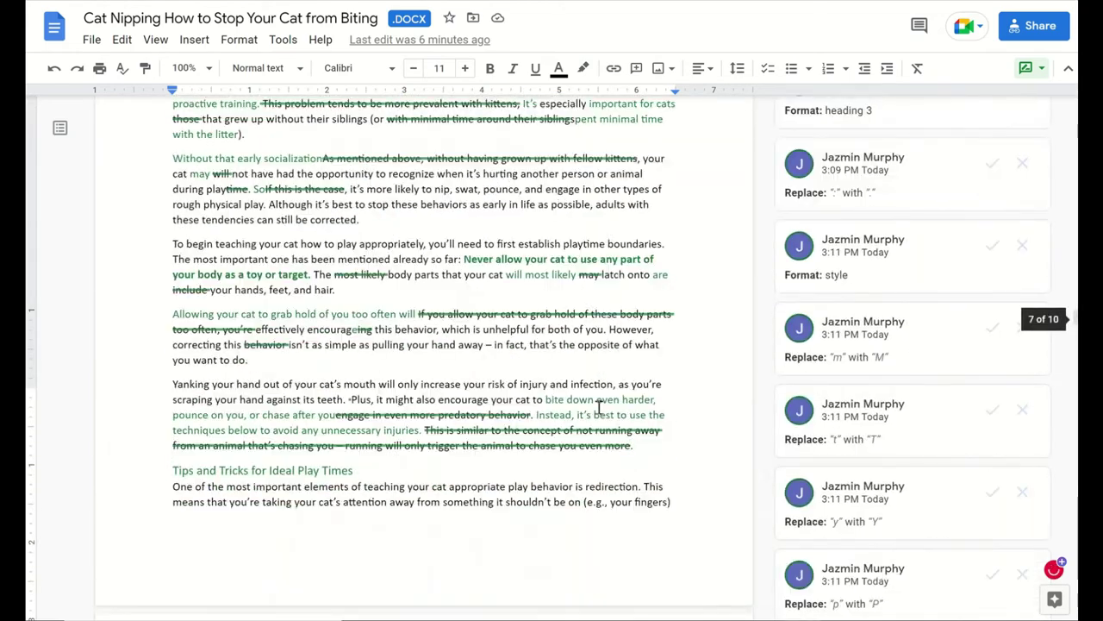
scroll(598, 408, up, 3)
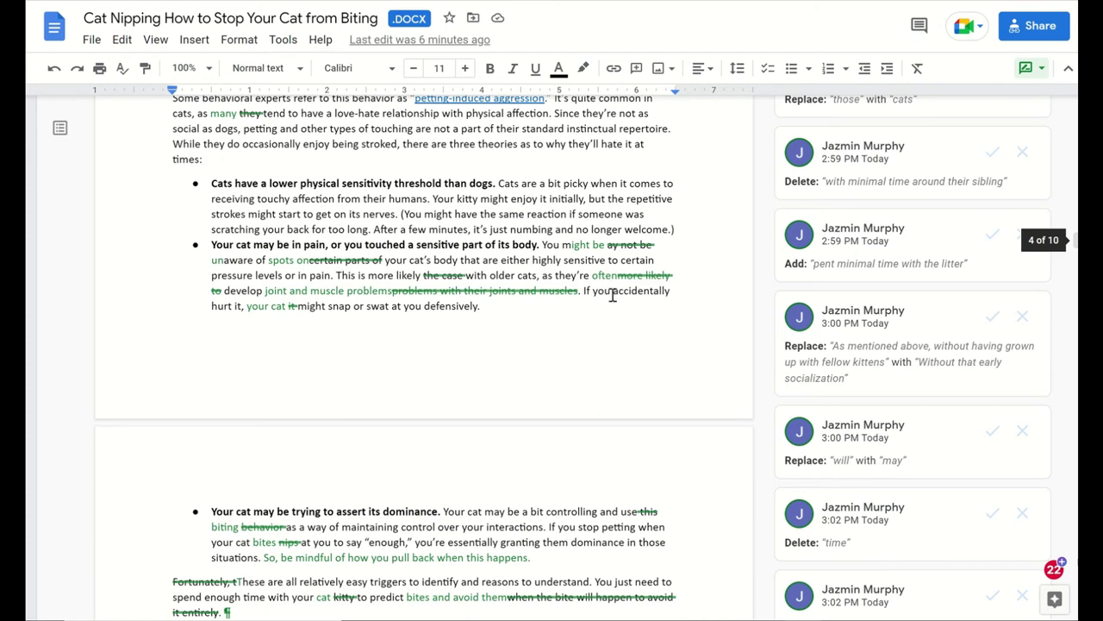
scroll(664, 285, up, 20)
scroll(623, 316, down, 4)
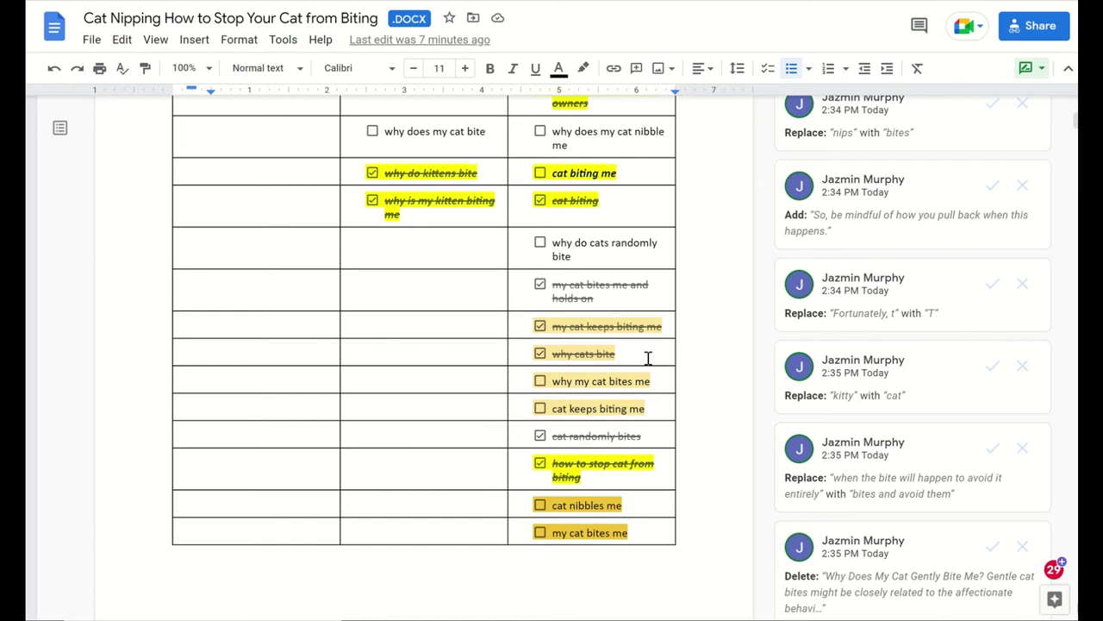
scroll(648, 356, up, 4)
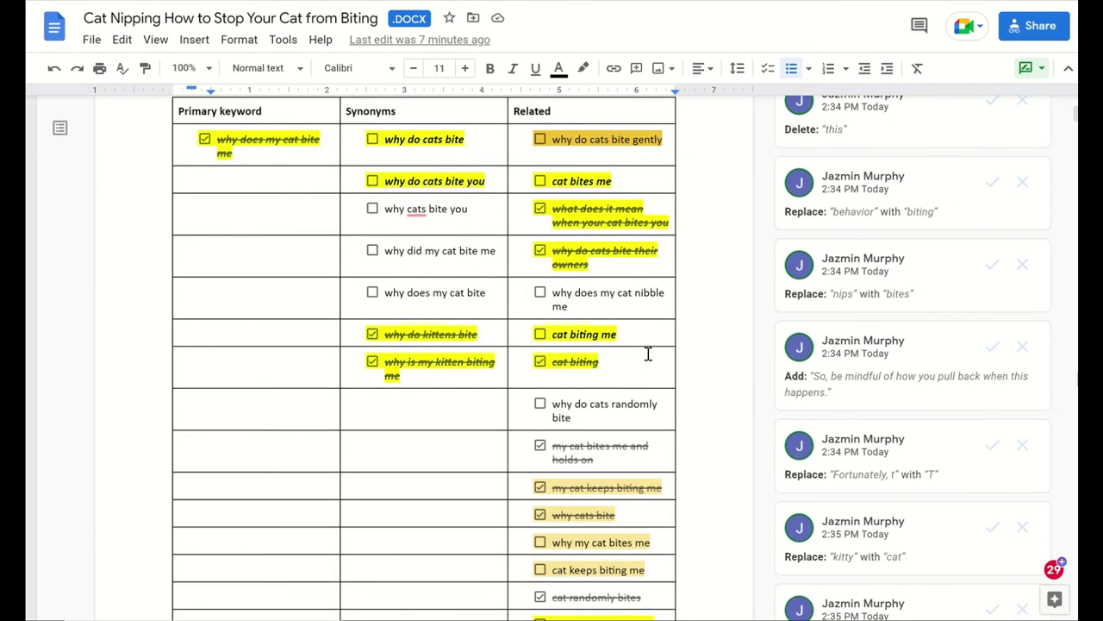
scroll(649, 354, up, 2)
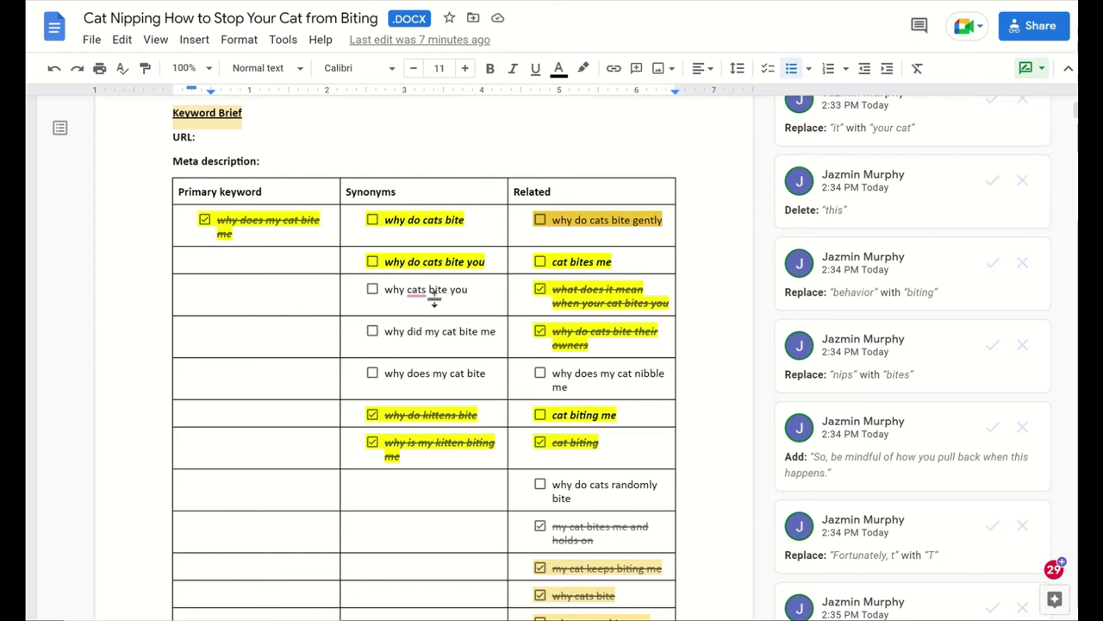
- Start the article's slug on the Keyword Brief's URL line with "/why-", turning bold off for the text after the slash
click(262, 140)
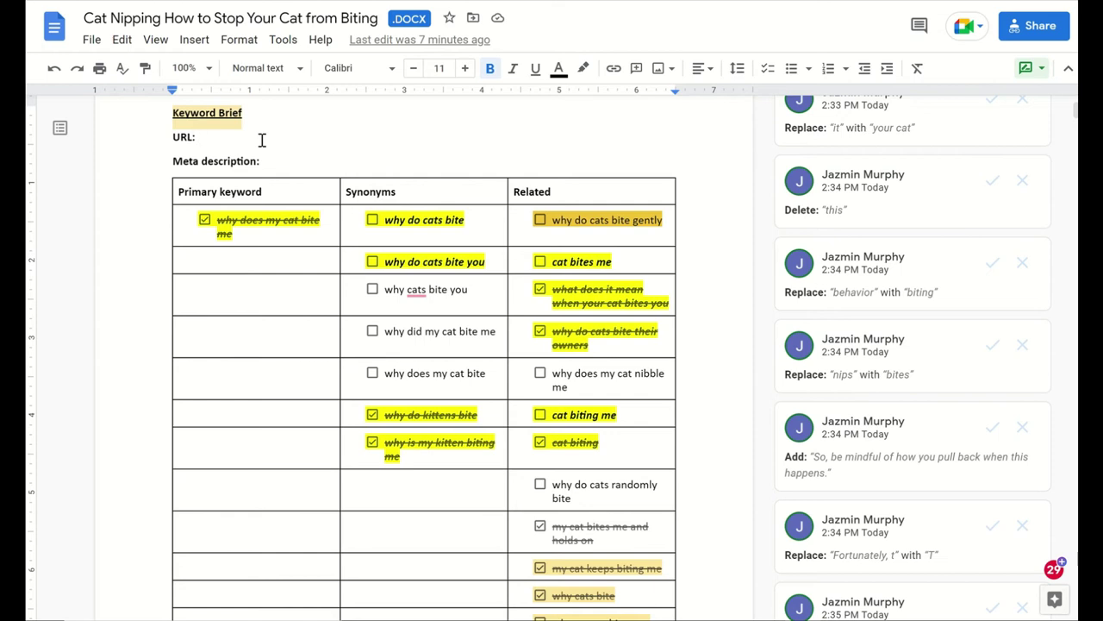
text(/)
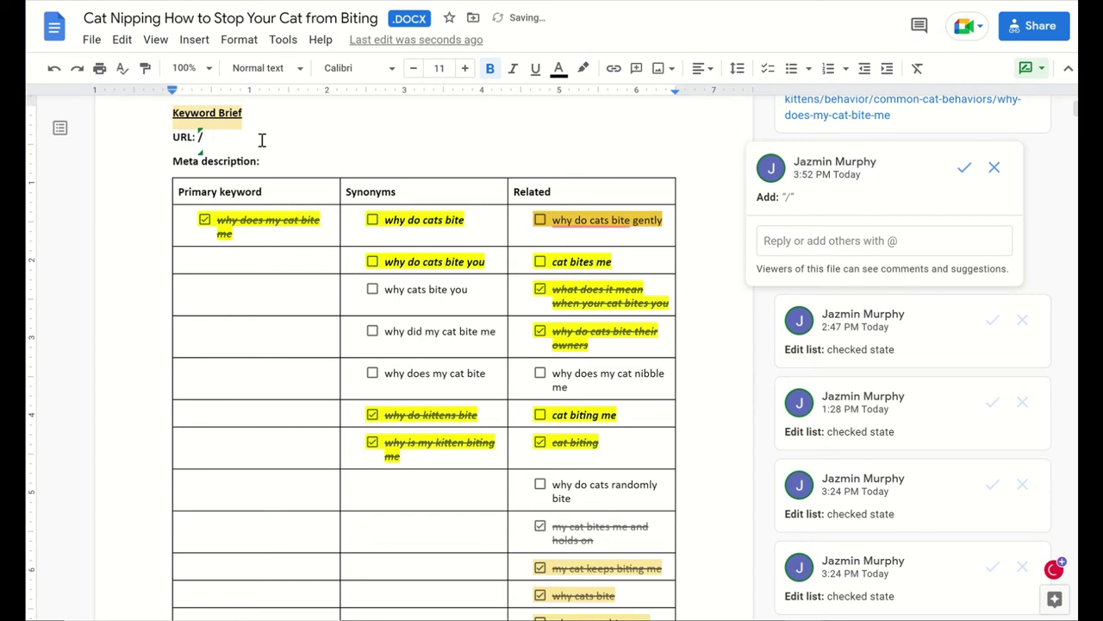
key(ctrl+b)
text(why-)
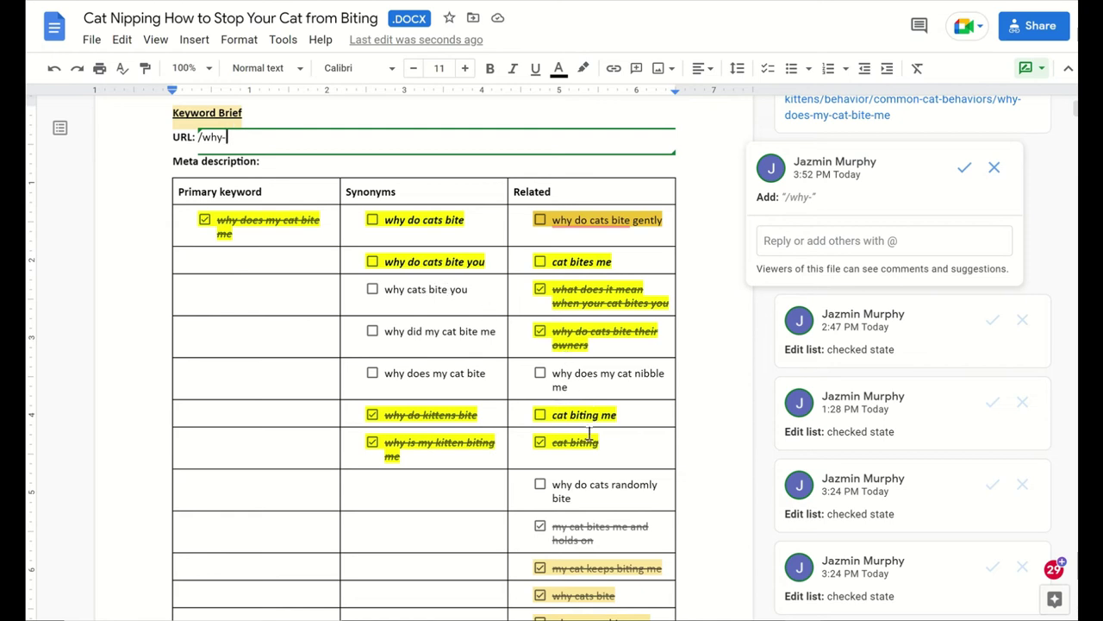
- Extend the Keyword Brief's URL slug to "/why-does-my-cat-bite-tips-to-stop", drawing on the keyword table
scroll(570, 442, down, 1)
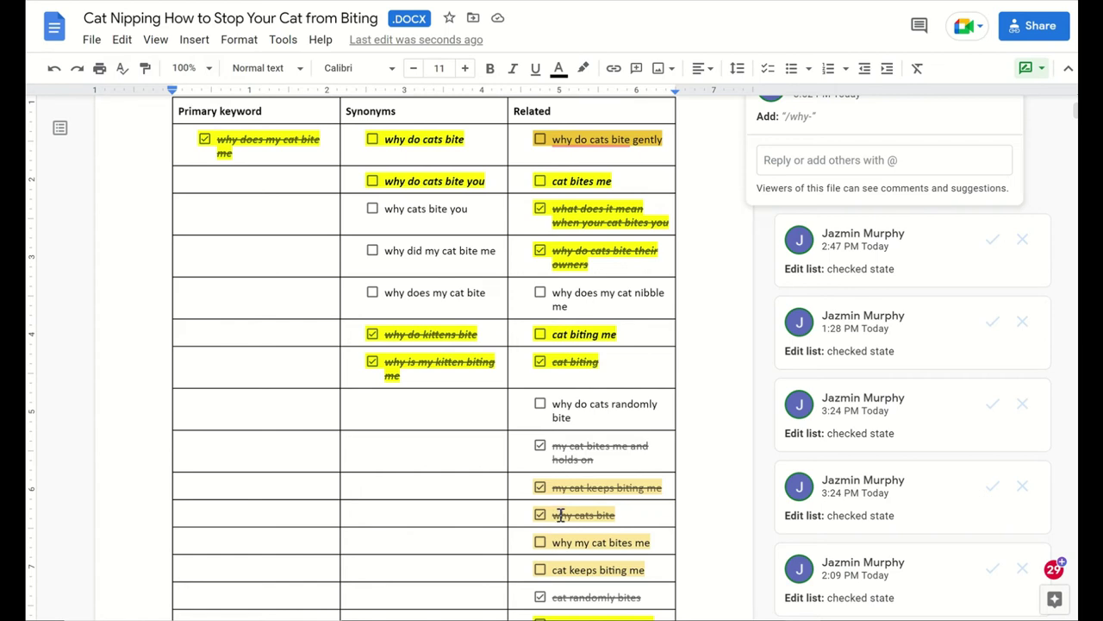
scroll(560, 514, down, 1)
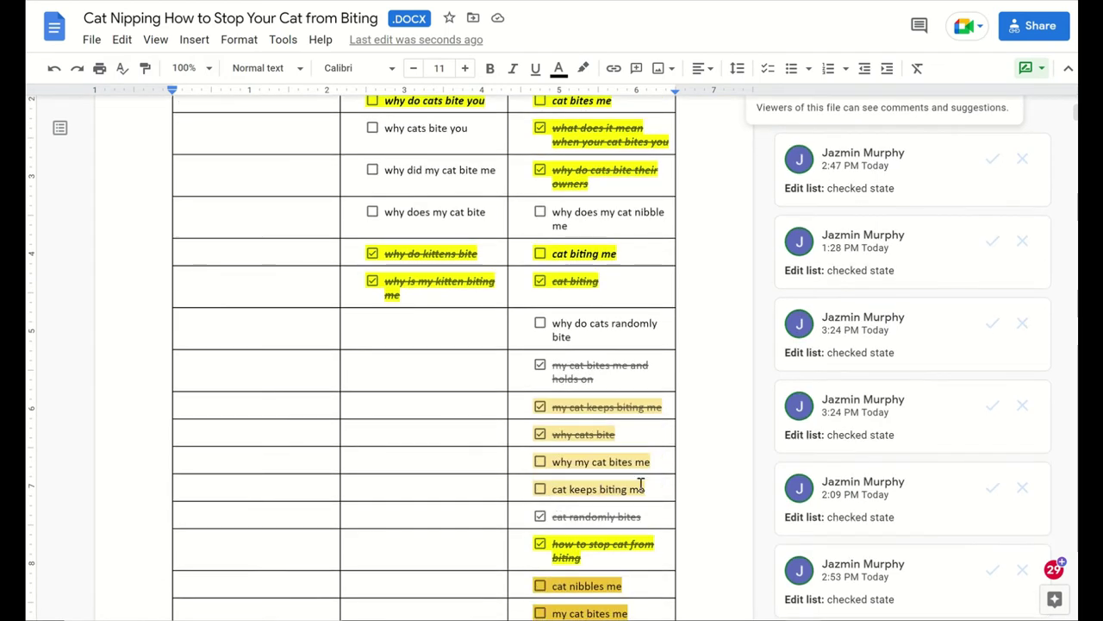
scroll(618, 559, down, 1)
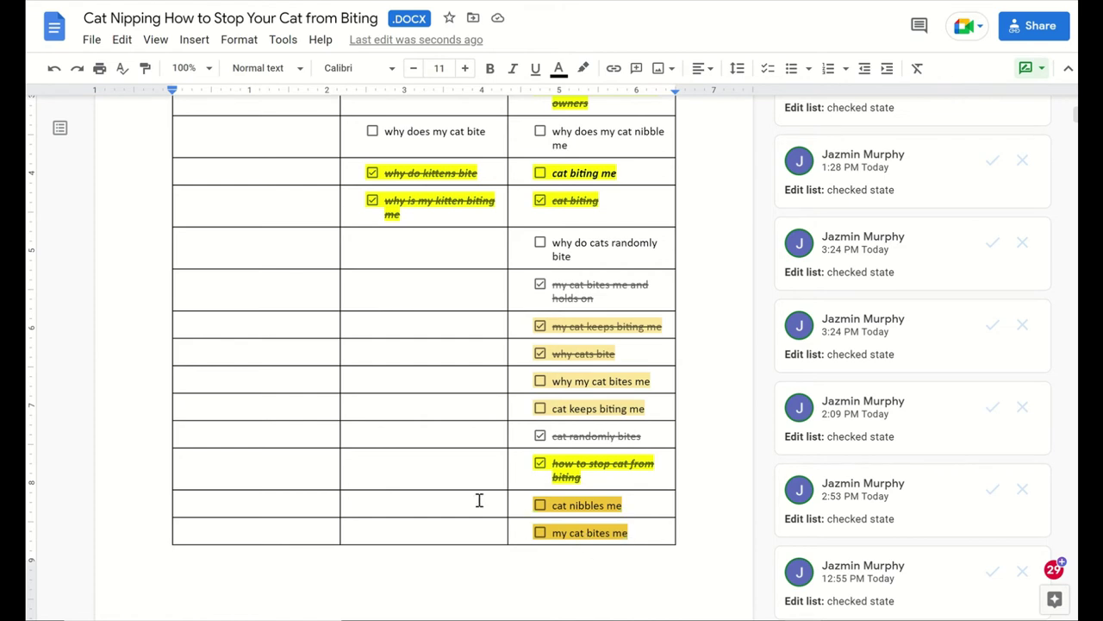
scroll(480, 499, up, 1)
scroll(479, 499, up, 3)
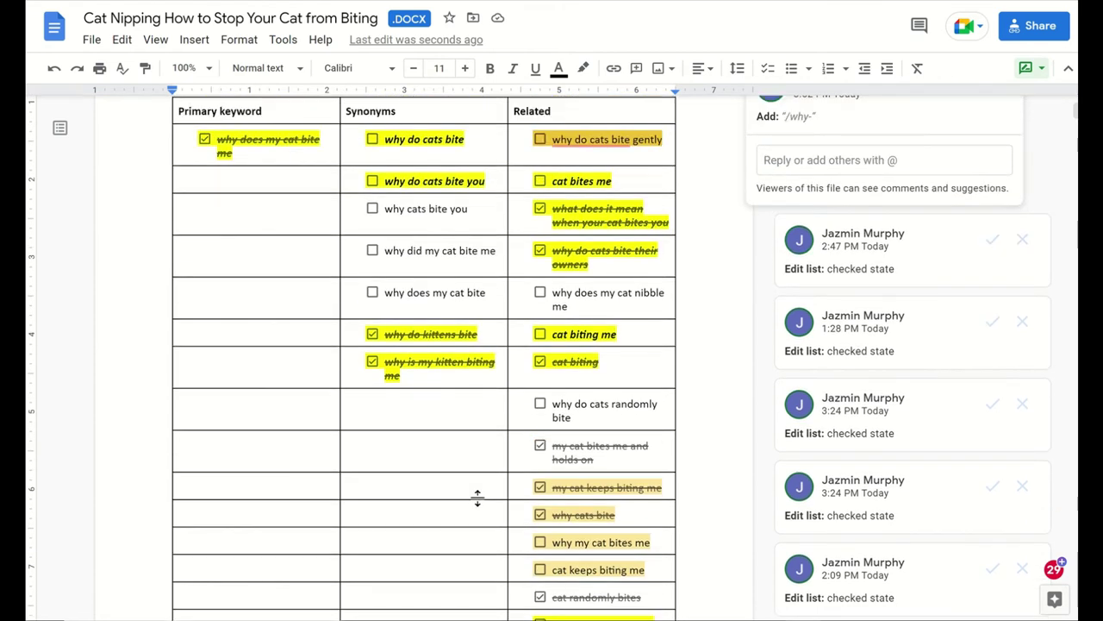
scroll(479, 500, up, 2)
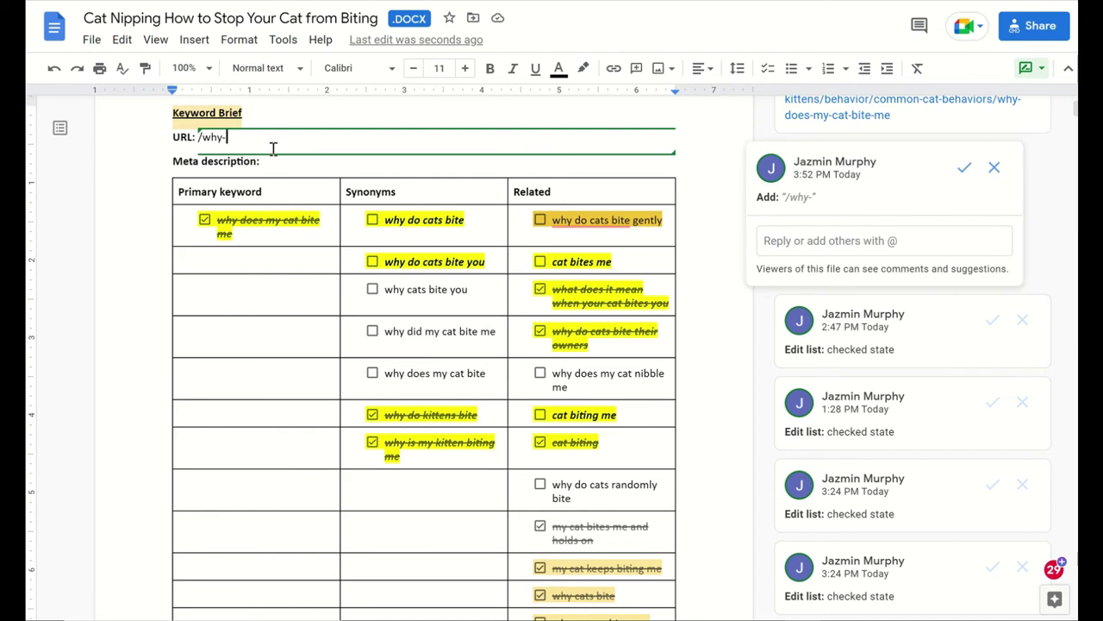
text(do-)
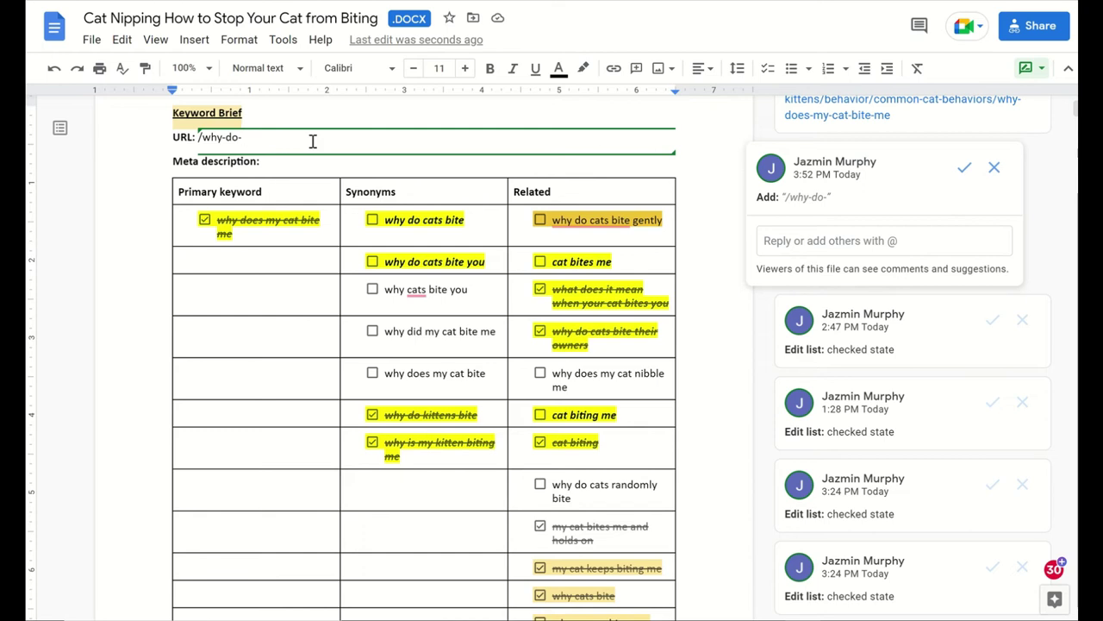
key(BackSpace)
text(es)
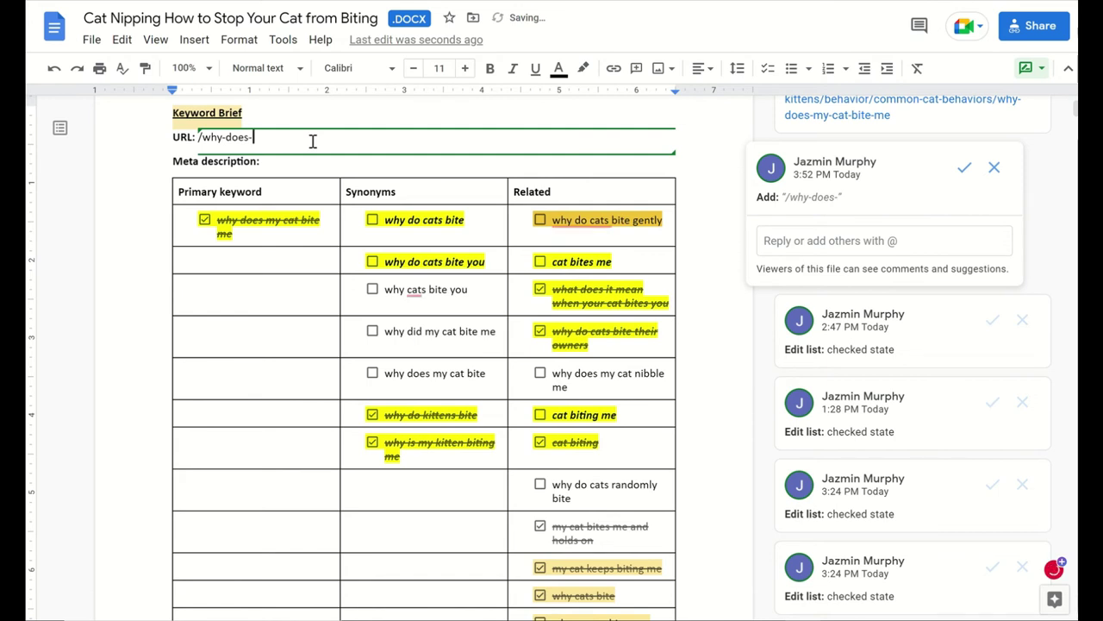
text(-my-cat-bite)
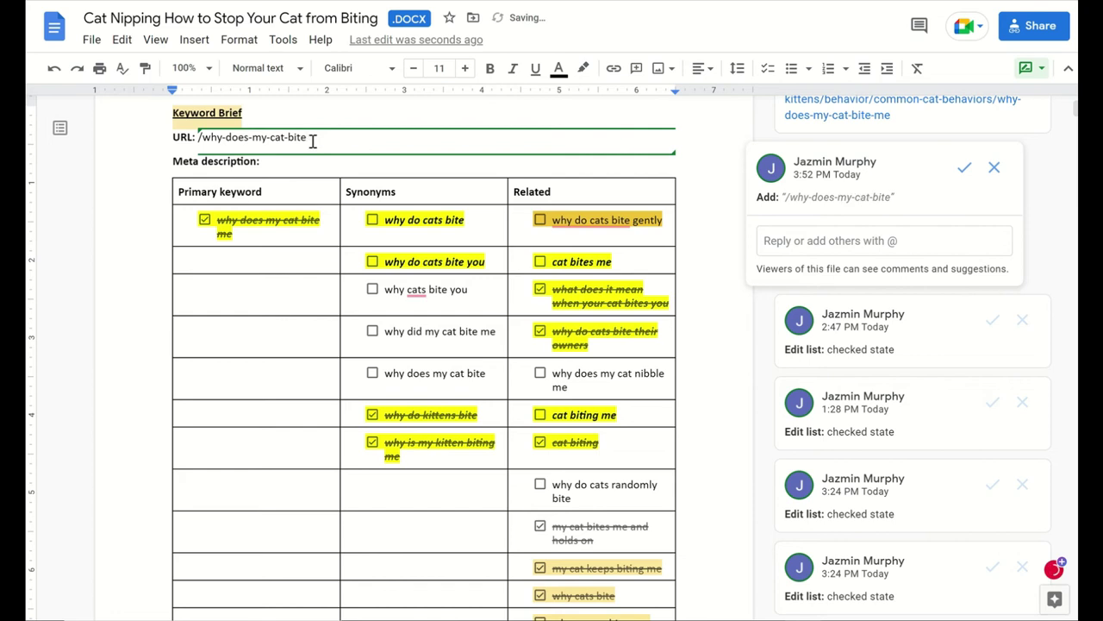
text(-tips-to-stop)
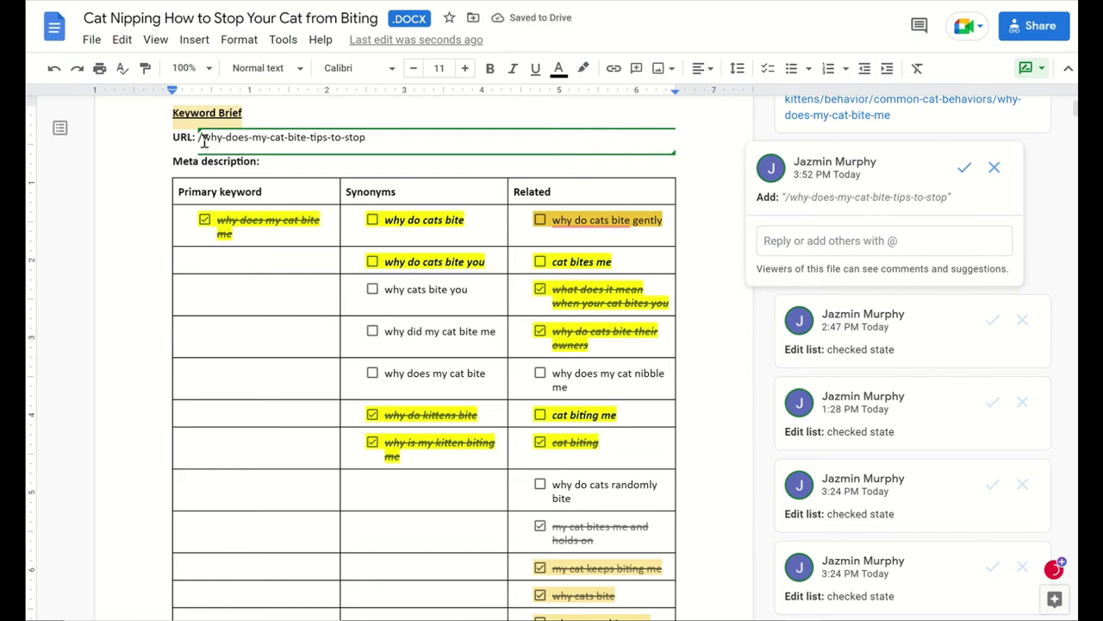
- Reword the URL slug to "/cat-biting-me-how-to-stop" by replacing the "why-does-my-cat-bite" part and the word "tips"
drag(200, 138, 368, 138)
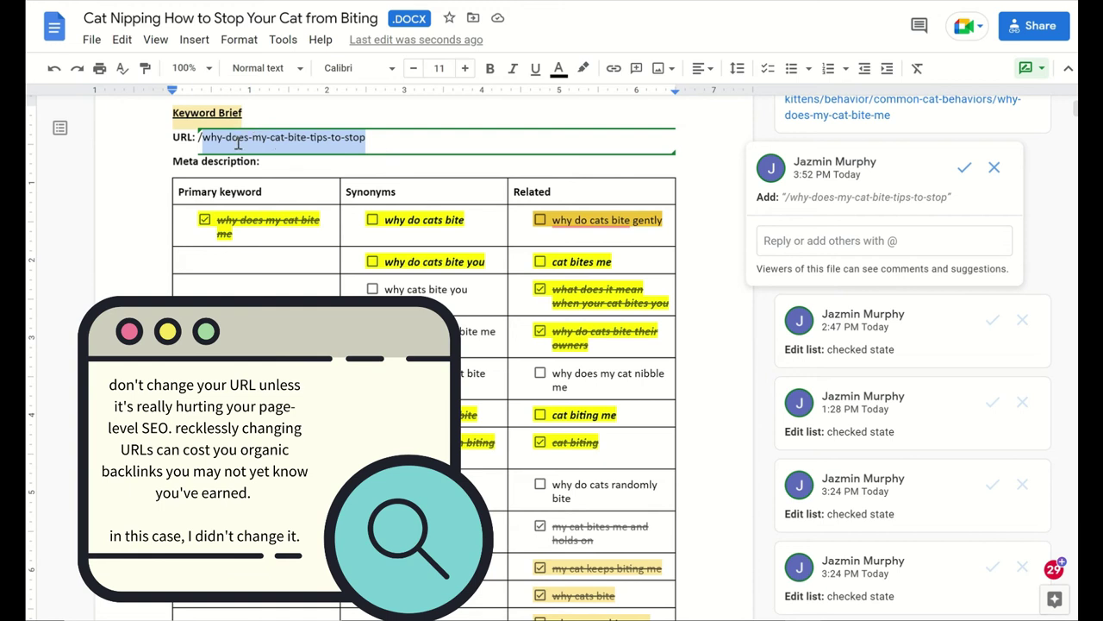
drag(206, 141, 307, 139)
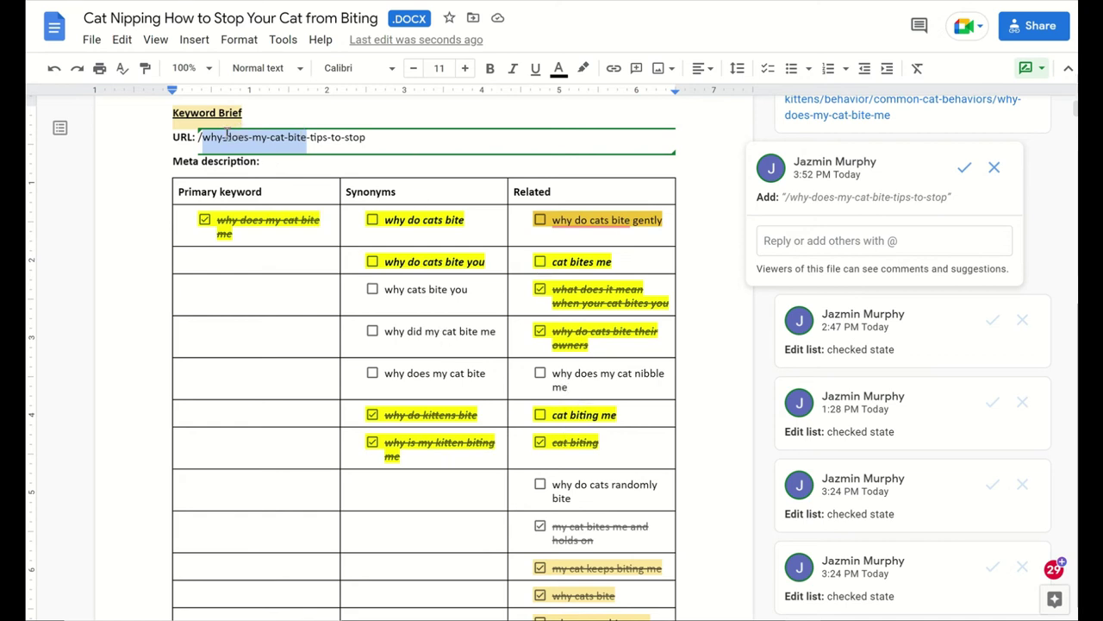
text(cat-biting)
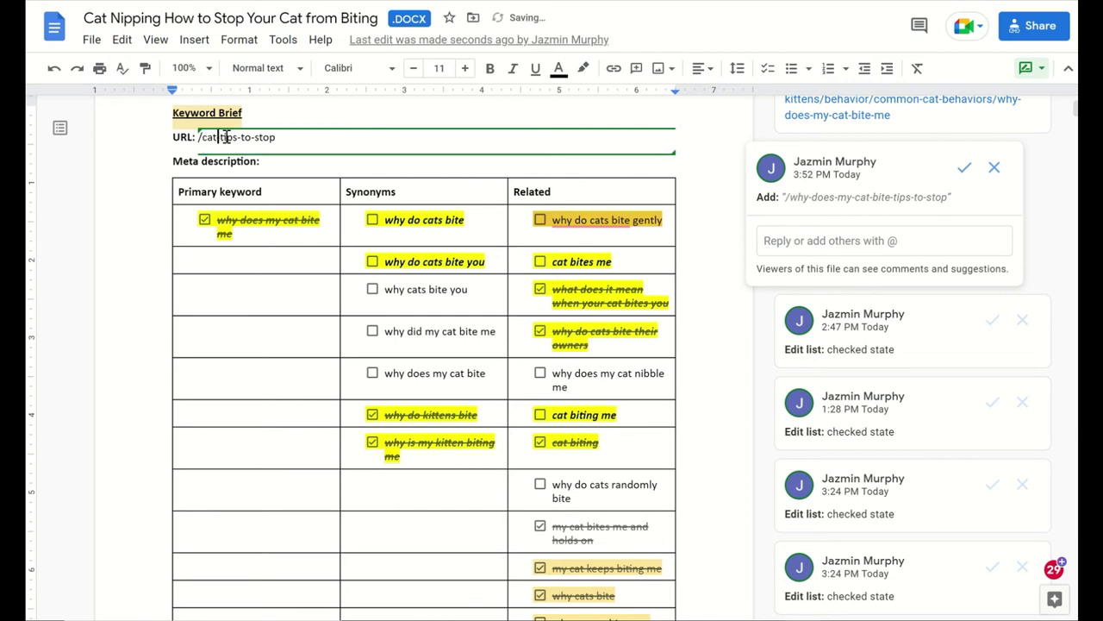
text(-me-)
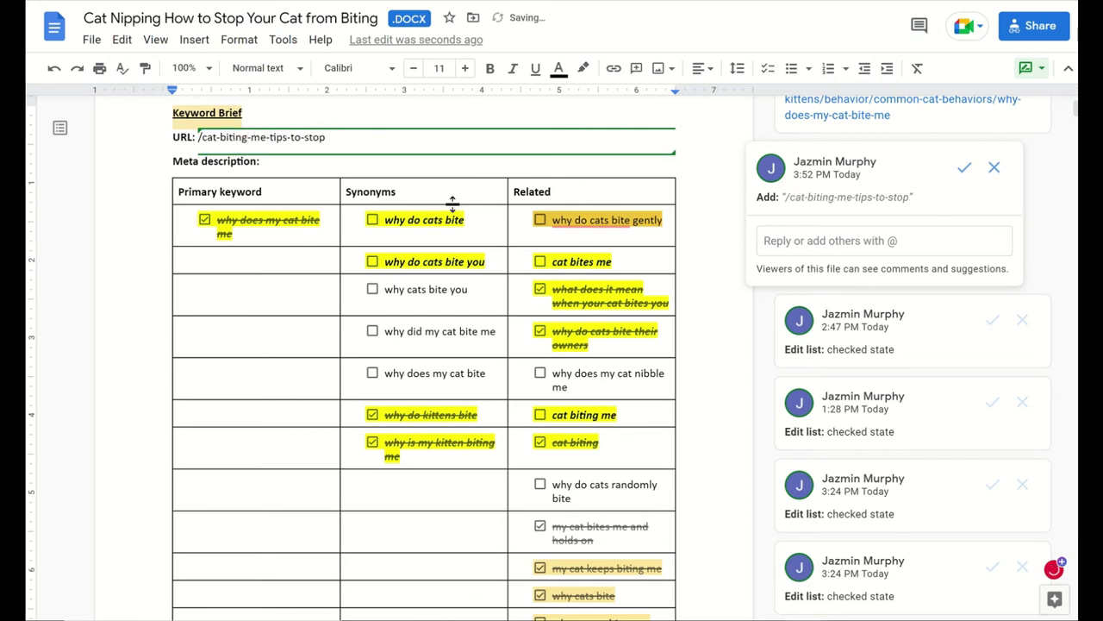
double_click(279, 137)
text(how)
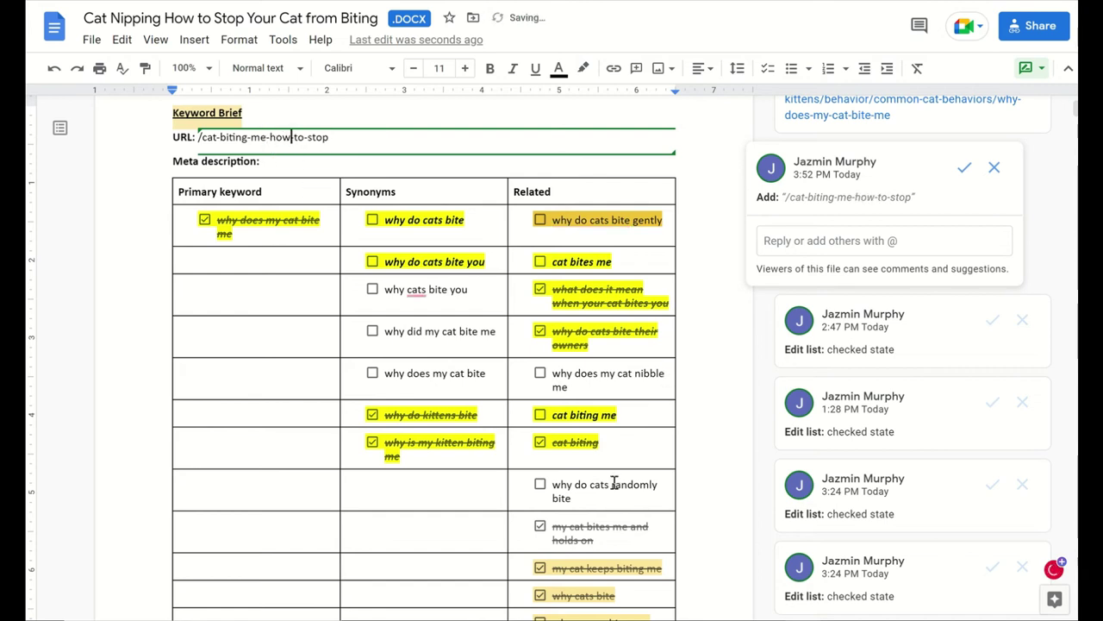
- Check the remaining keywords and start the meta description with "Why does my cat bite me?" in non-bold text
scroll(615, 486, down, 1)
scroll(615, 483, down, 3)
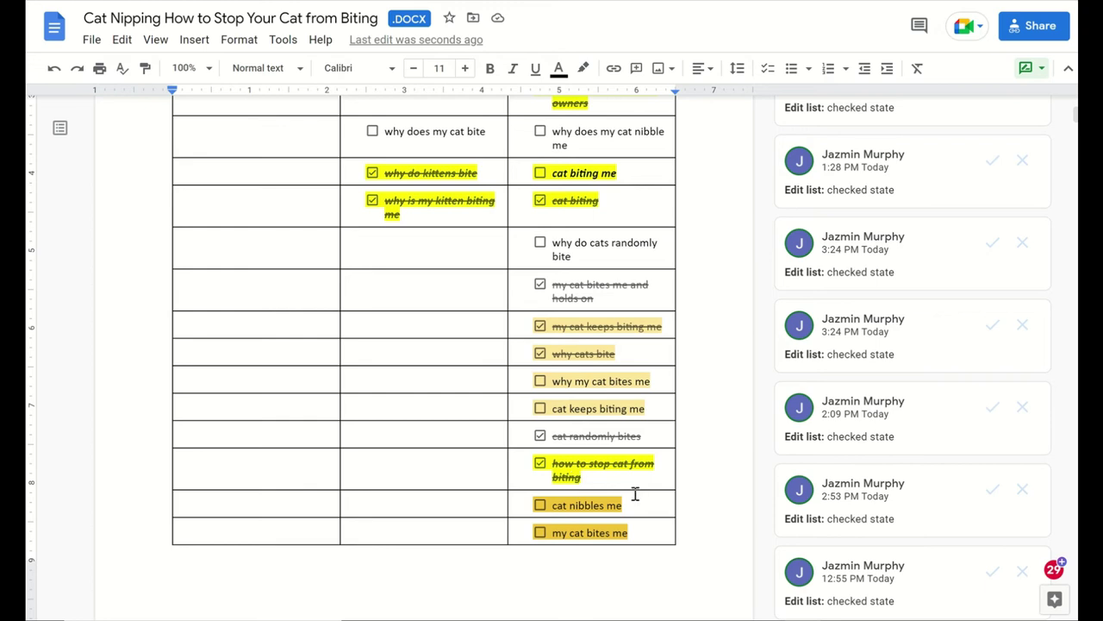
scroll(639, 496, up, 5)
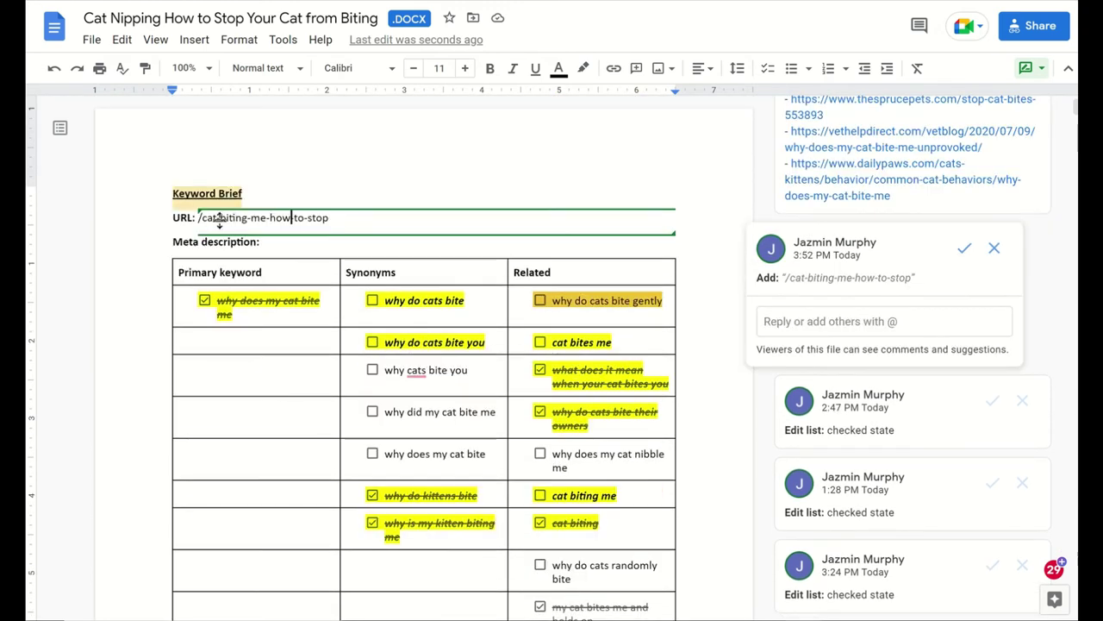
click(309, 240)
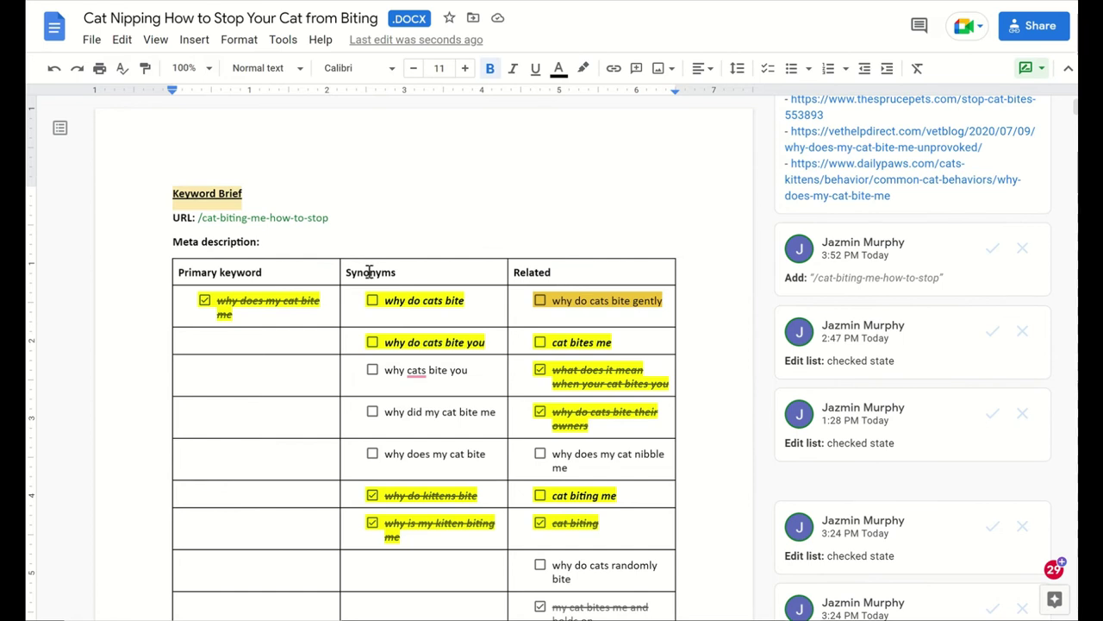
key(ctrl+b)
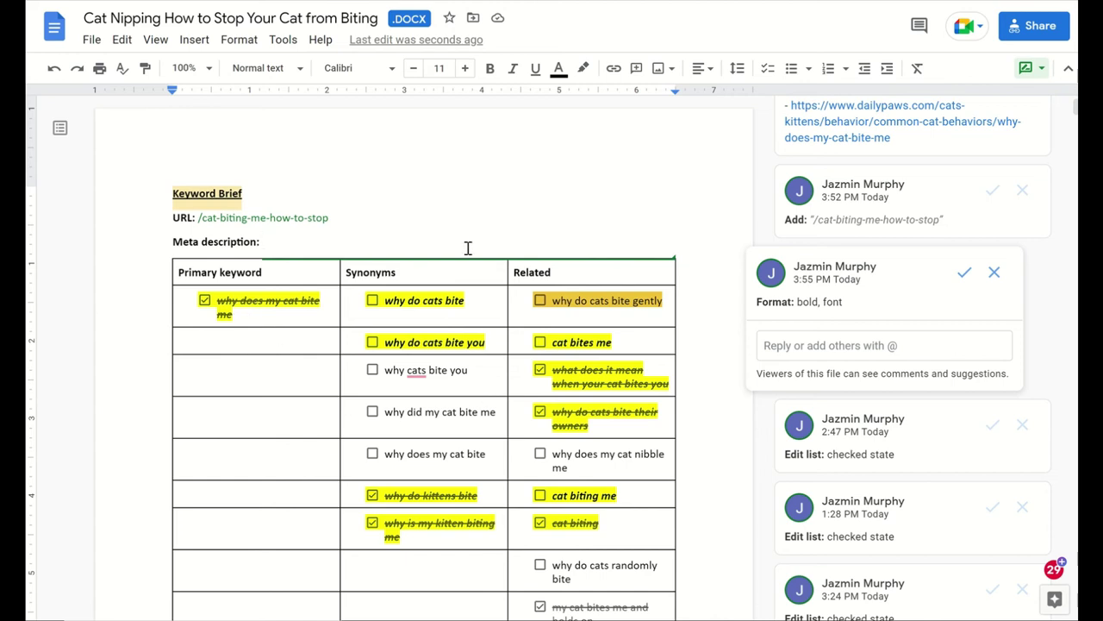
text(Why does my cat bite me?)
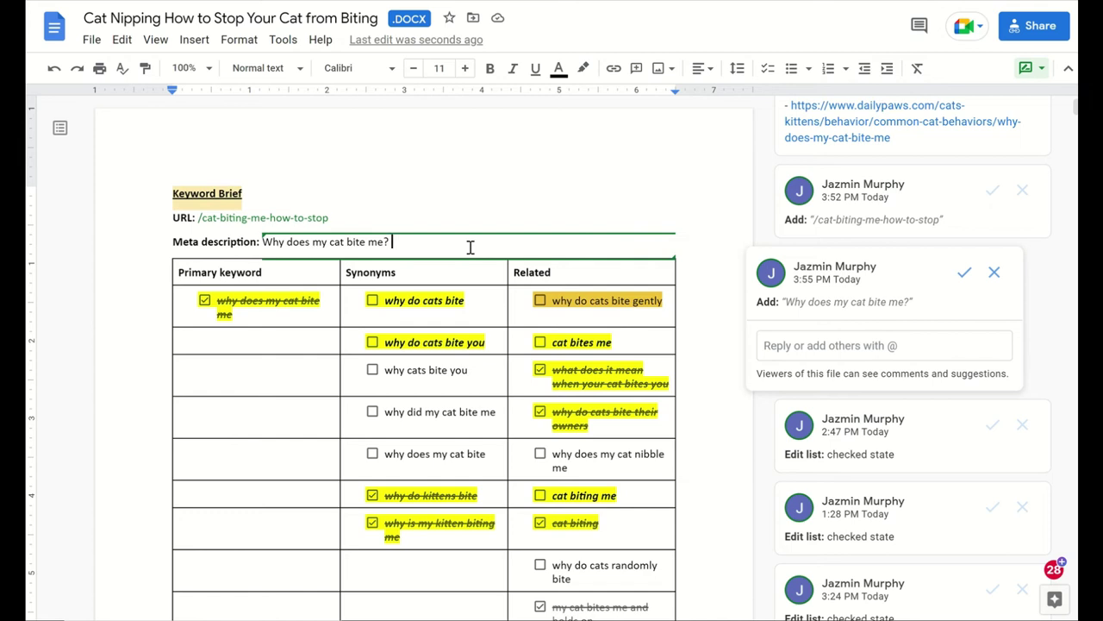
text(There are amo)
key(BackSpace)
key(BackSpace)
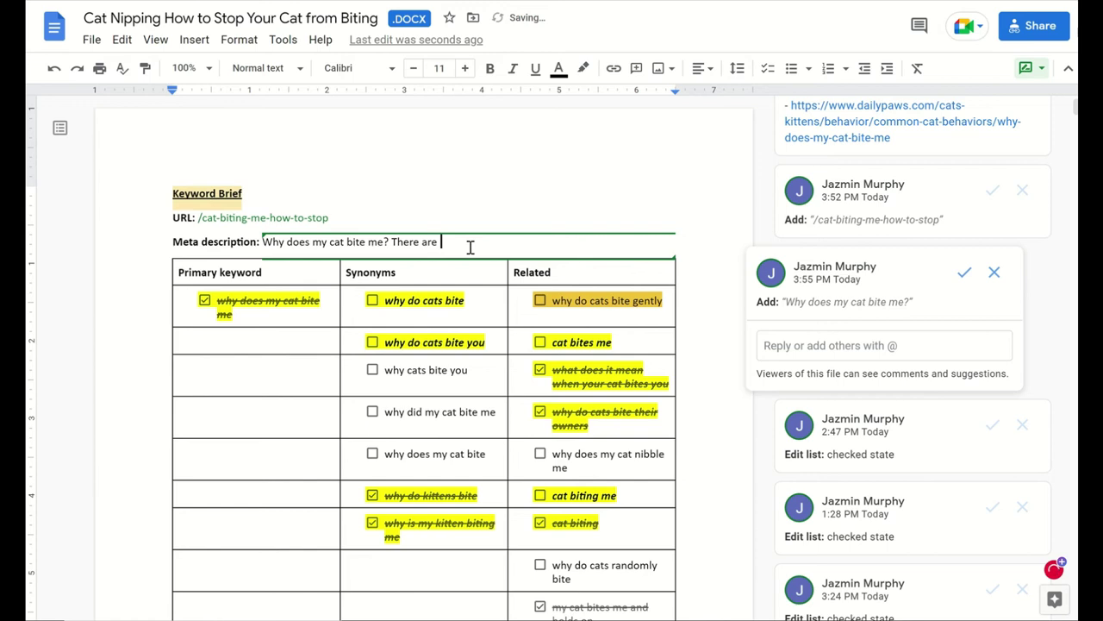
text(many reasons,)
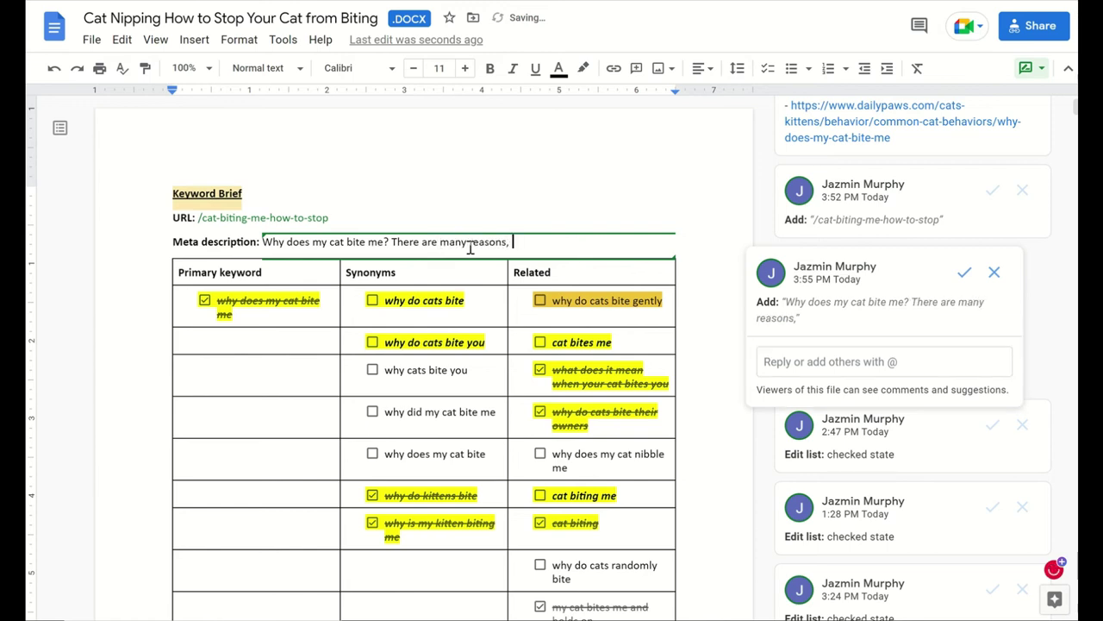
drag(393, 241, 513, 244)
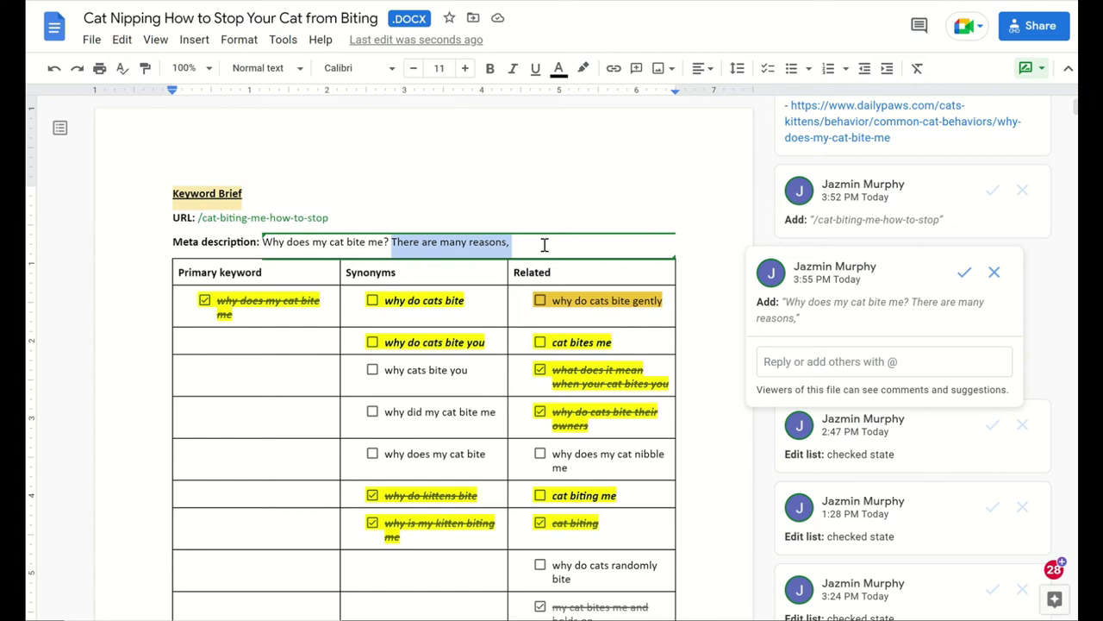
key(BackSpace)
- Continue the meta description after the opening question with "Cat biting is caused"
text(Cat biting)
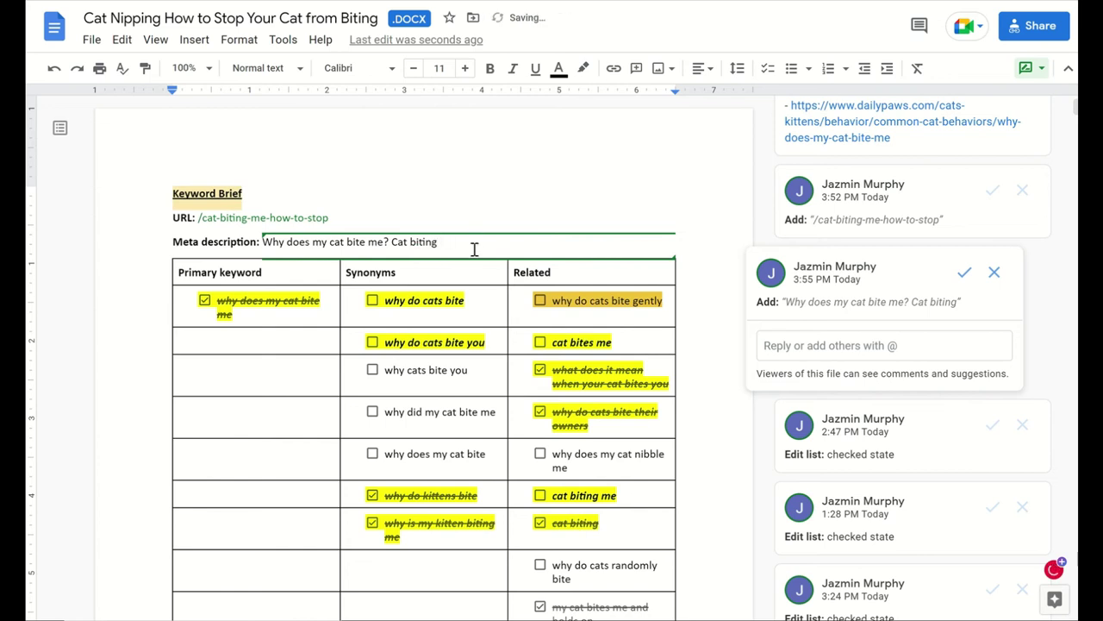
text( is caused)
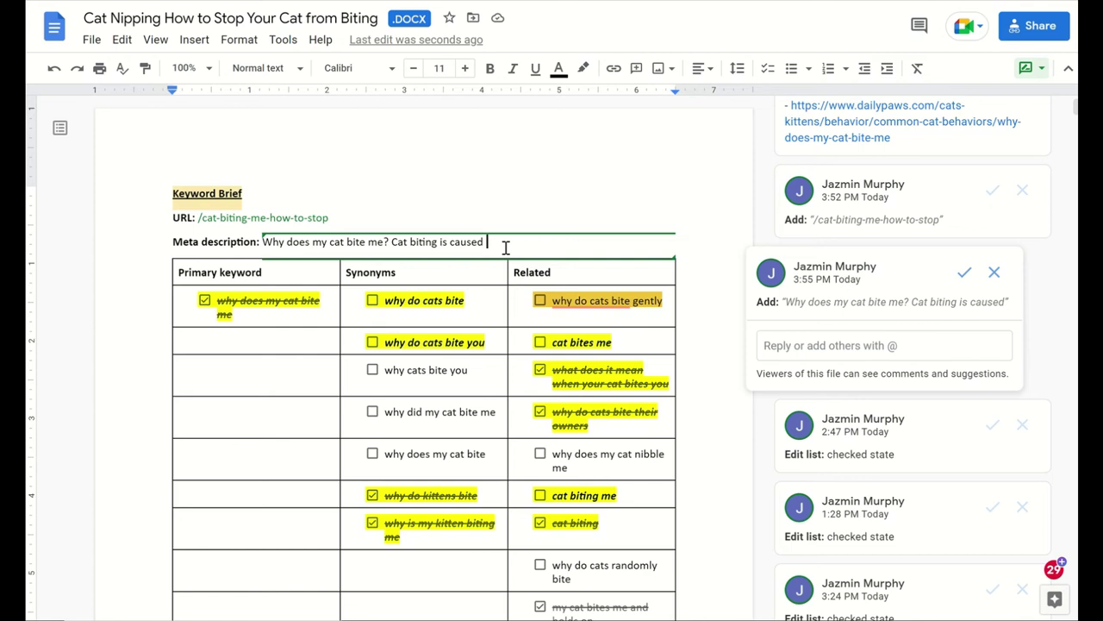
- Examine the article for causes of biting, from the introduction through the affection signs to "Why Does My Cat Bite Me and Hold On?"
scroll(524, 248, down, 15)
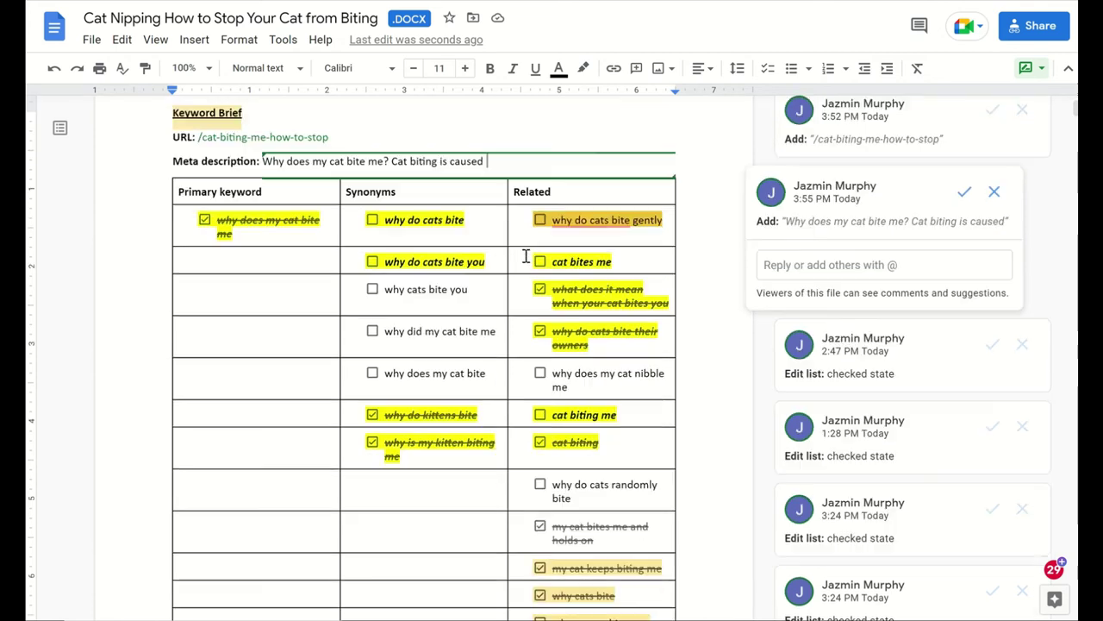
scroll(527, 256, down, 10)
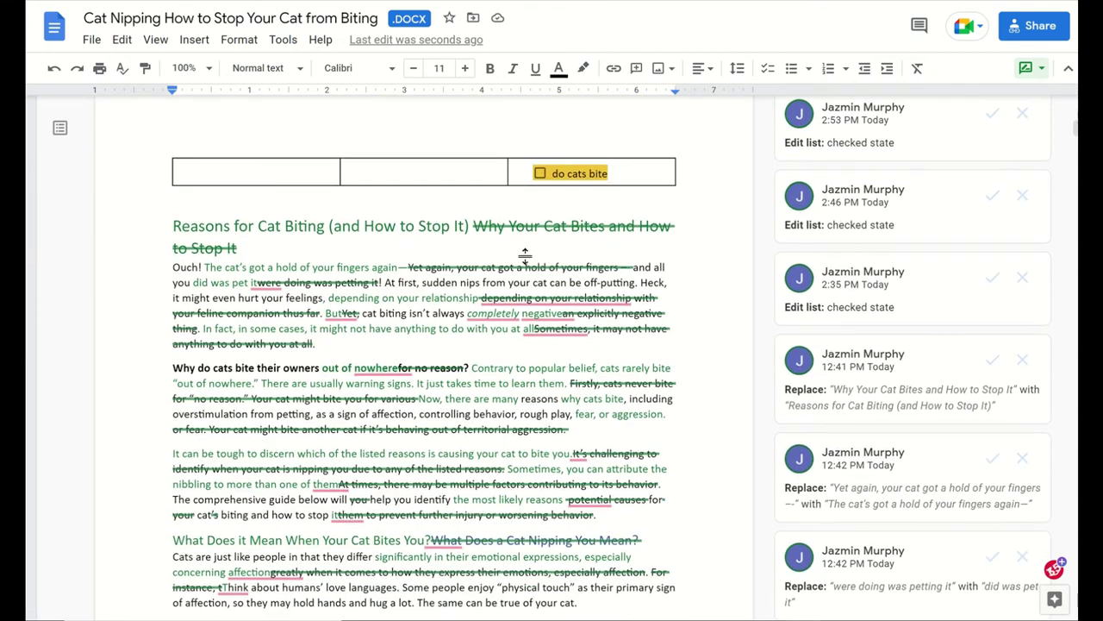
scroll(527, 256, down, 2)
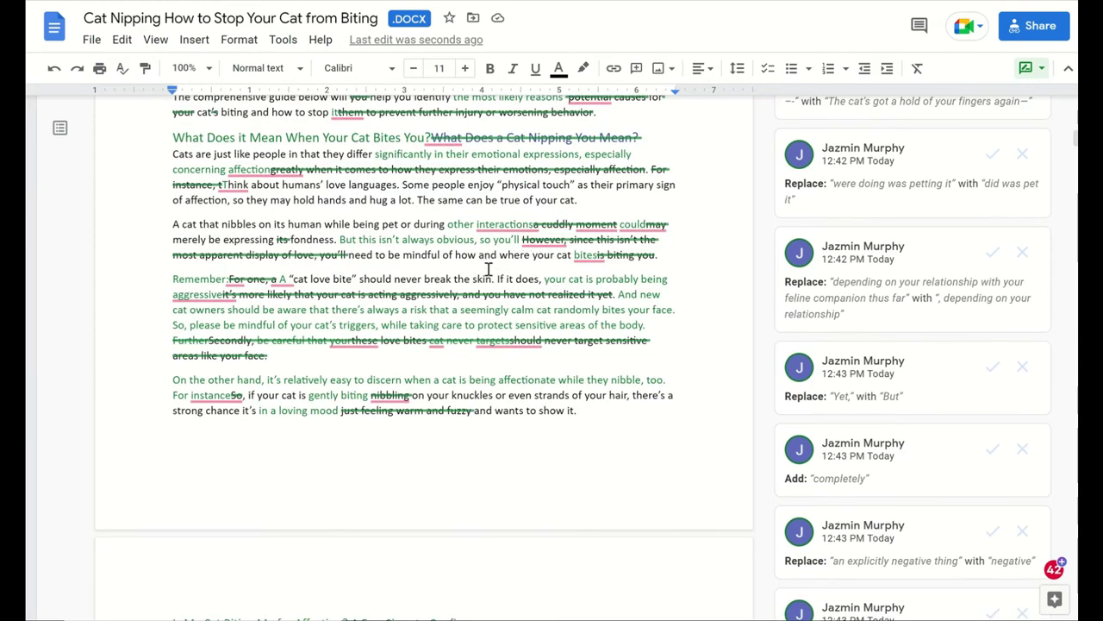
scroll(494, 283, down, 10)
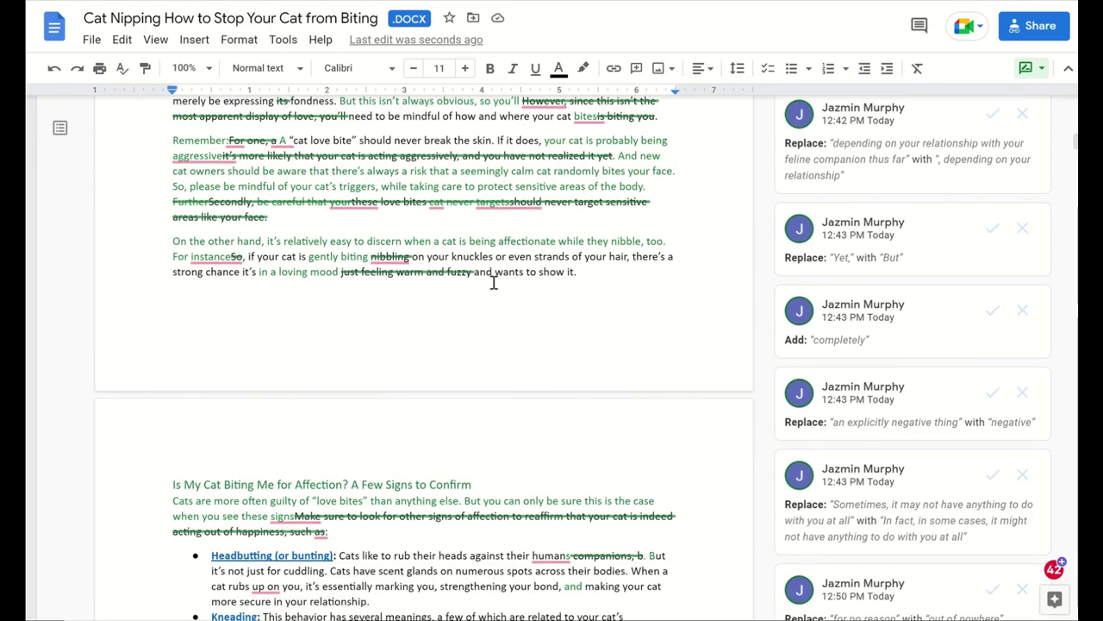
scroll(484, 285, down, 2)
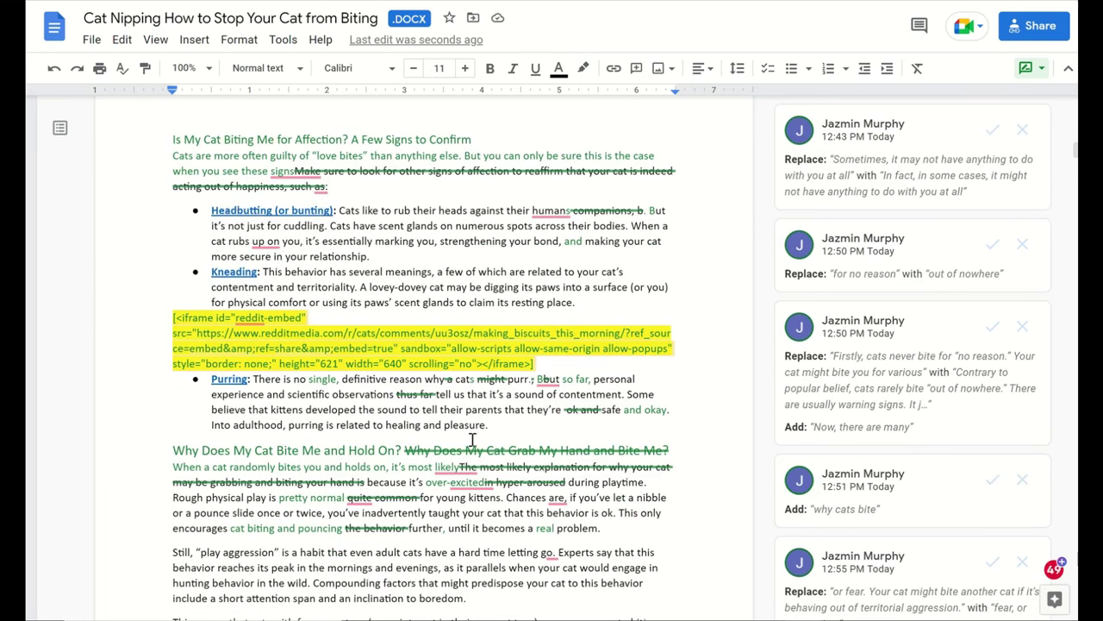
scroll(487, 413, down, 3)
scroll(487, 413, down, 18)
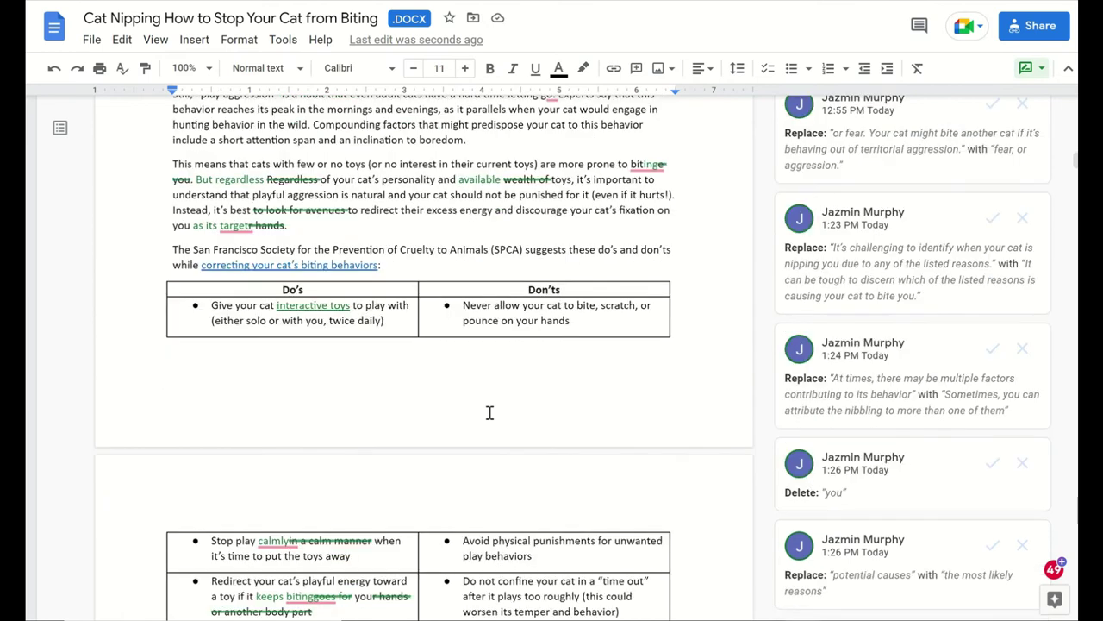
- Examine the rest of the article for biting causes, from the do's and don'ts table through petting, play, hunting and fear to cats biting other cats
scroll(489, 413, down, 8)
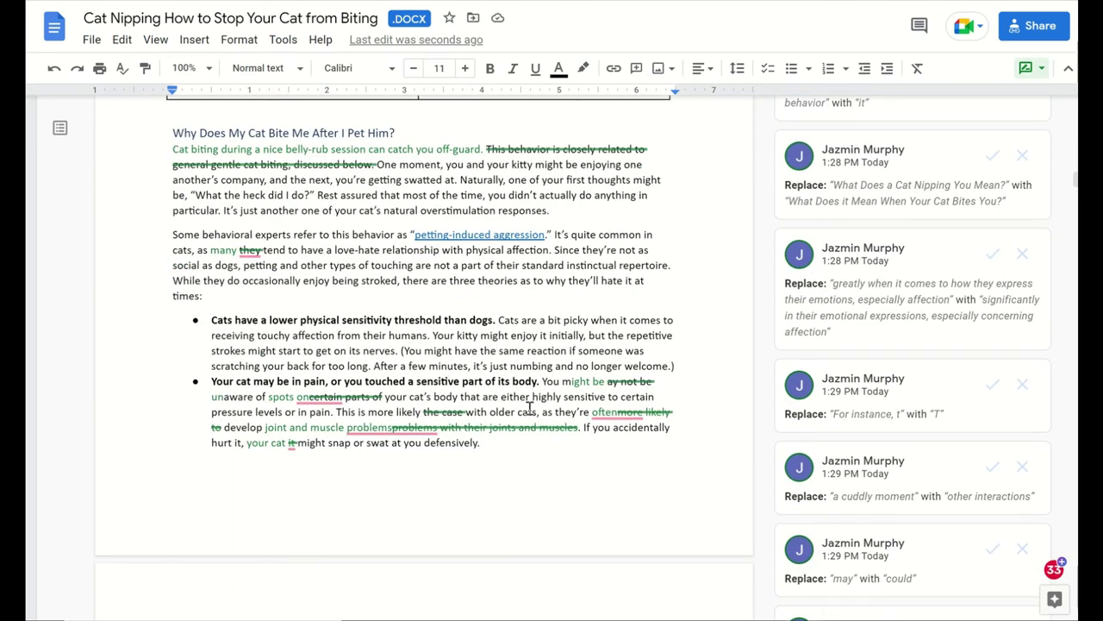
scroll(529, 407, down, 4)
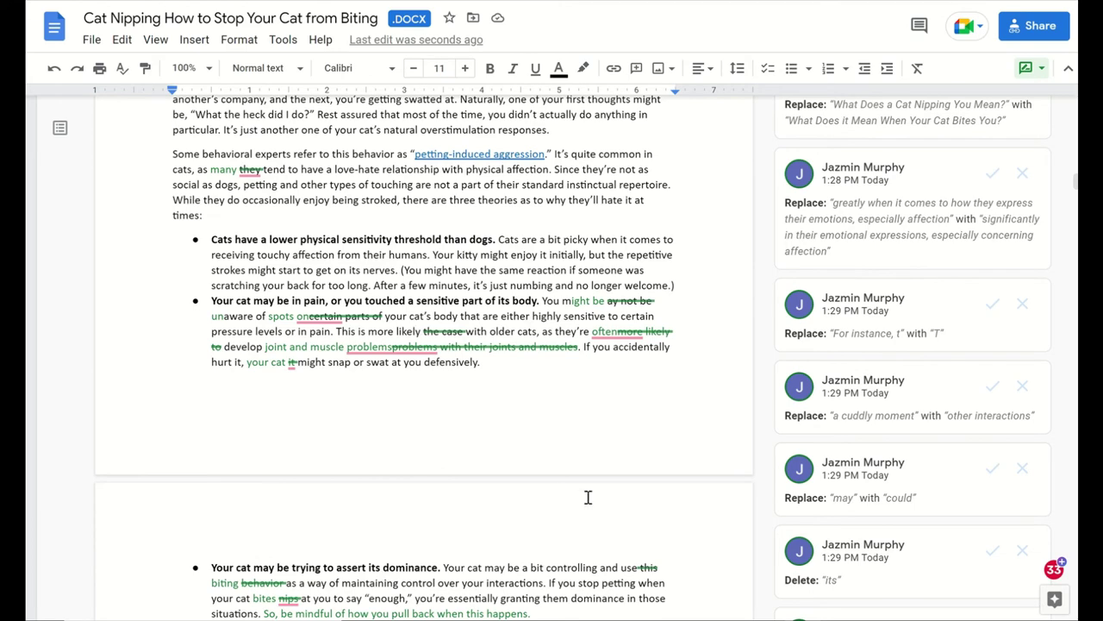
scroll(460, 502, down, 15)
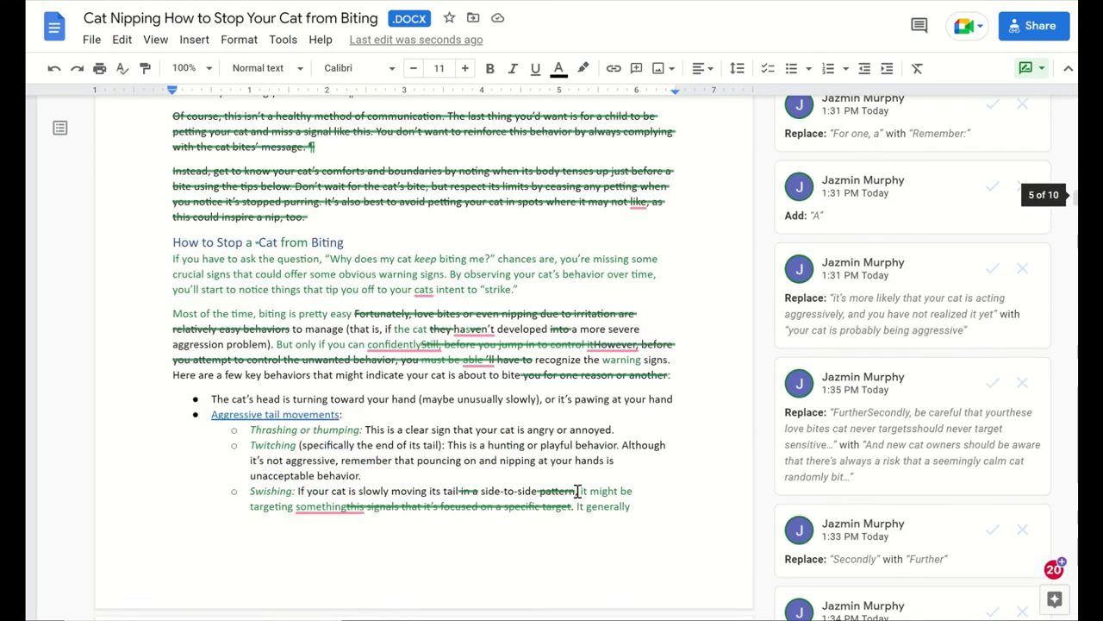
scroll(578, 491, down, 14)
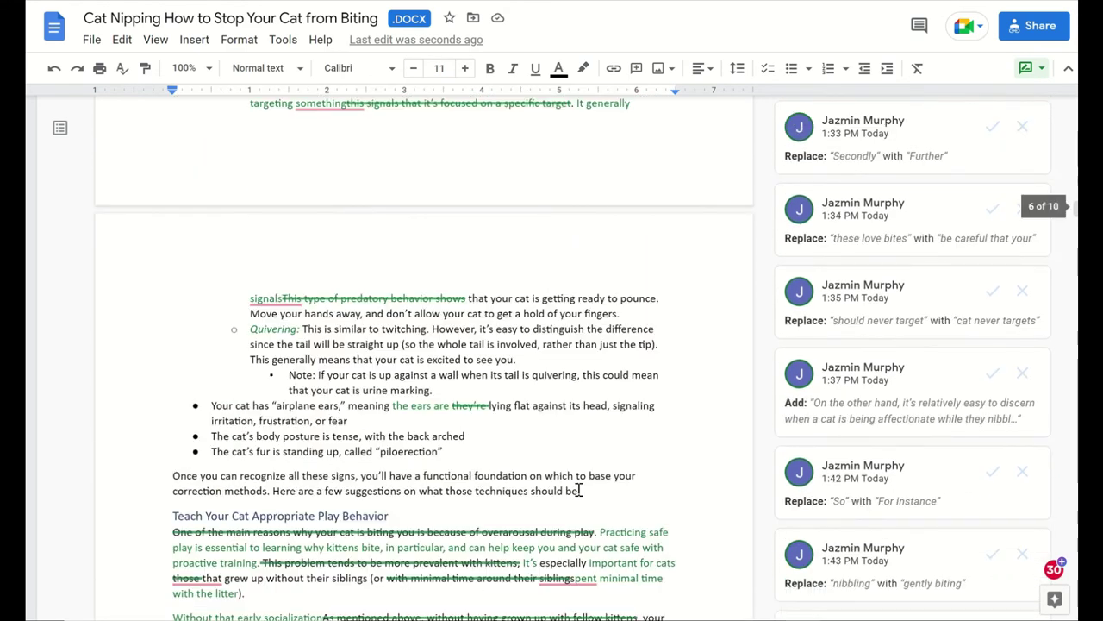
scroll(578, 489, down, 3)
scroll(579, 489, down, 10)
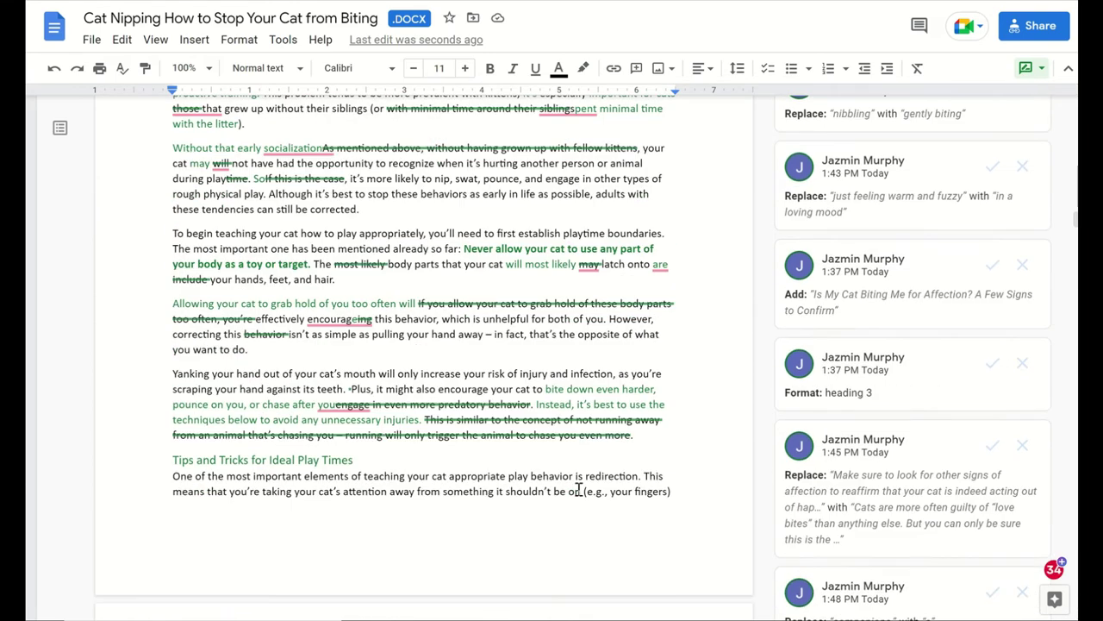
scroll(572, 401, down, 17)
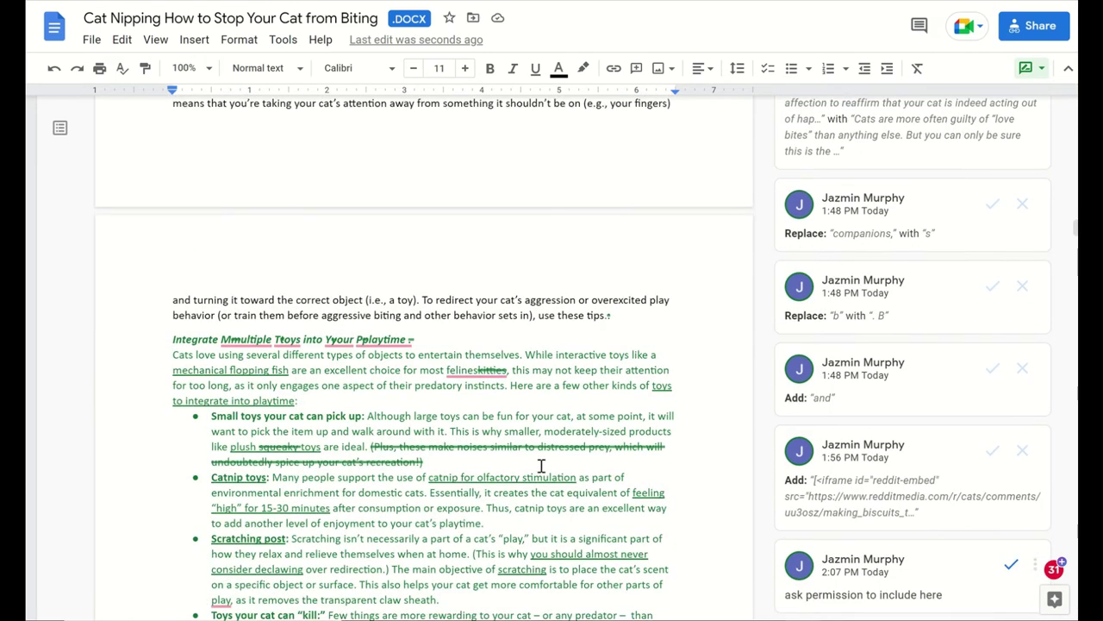
scroll(486, 439, down, 18)
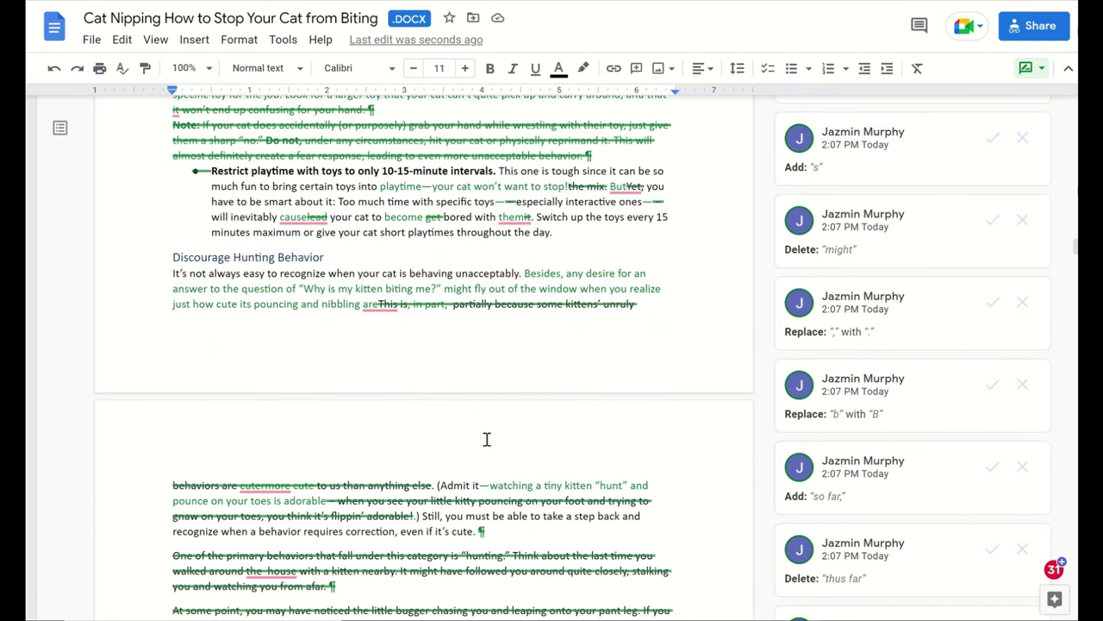
scroll(395, 344, down, 4)
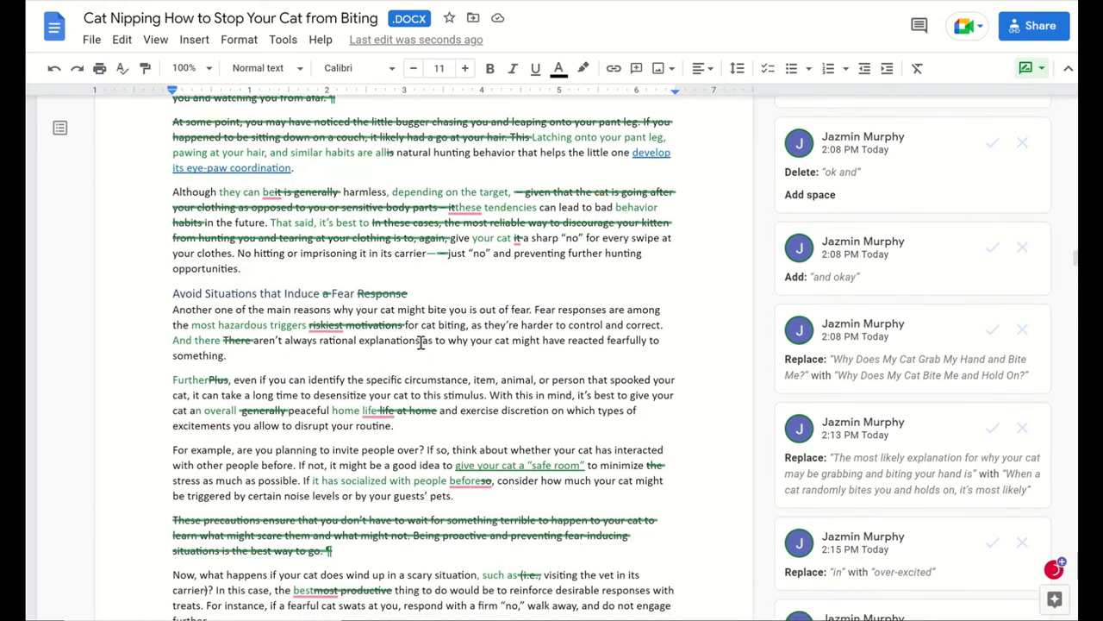
scroll(445, 355, down, 8)
scroll(445, 355, down, 2)
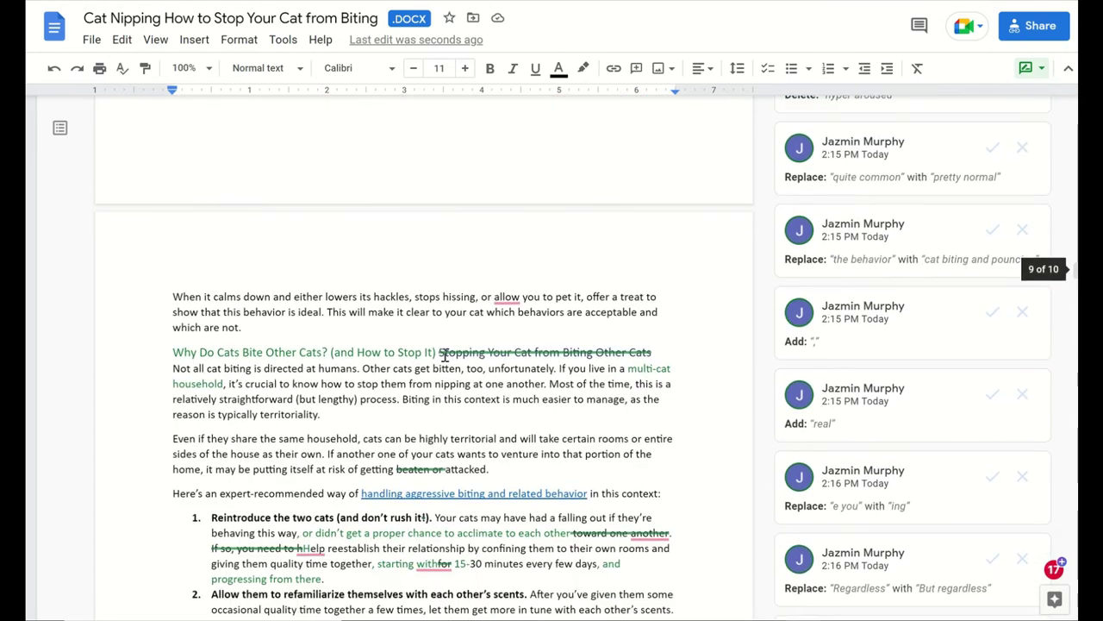
- Continue the keyword brief's meta description after "Cat biting is caused" with "by anything from fear and aggression to pa"
drag(1075, 270, 1032, 151)
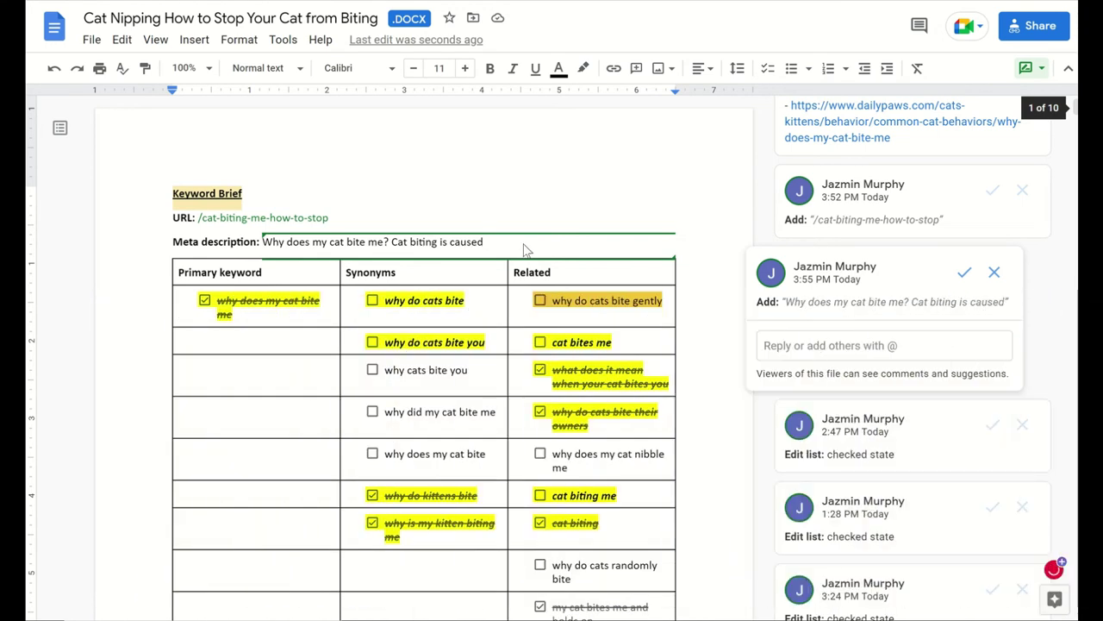
text(by)
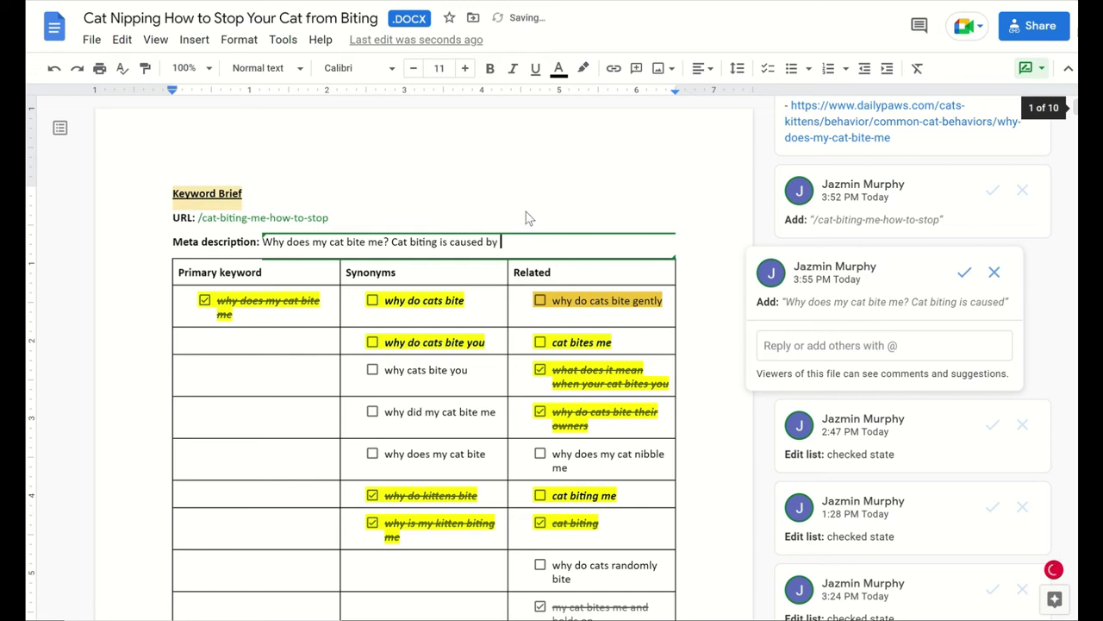
text( any)
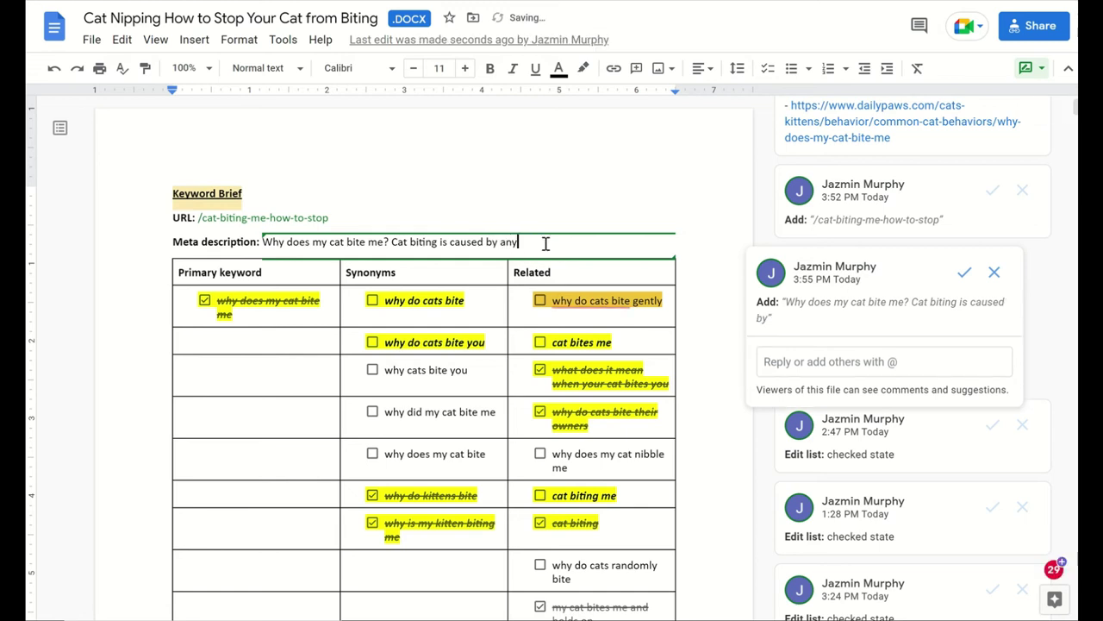
text(thing from fe)
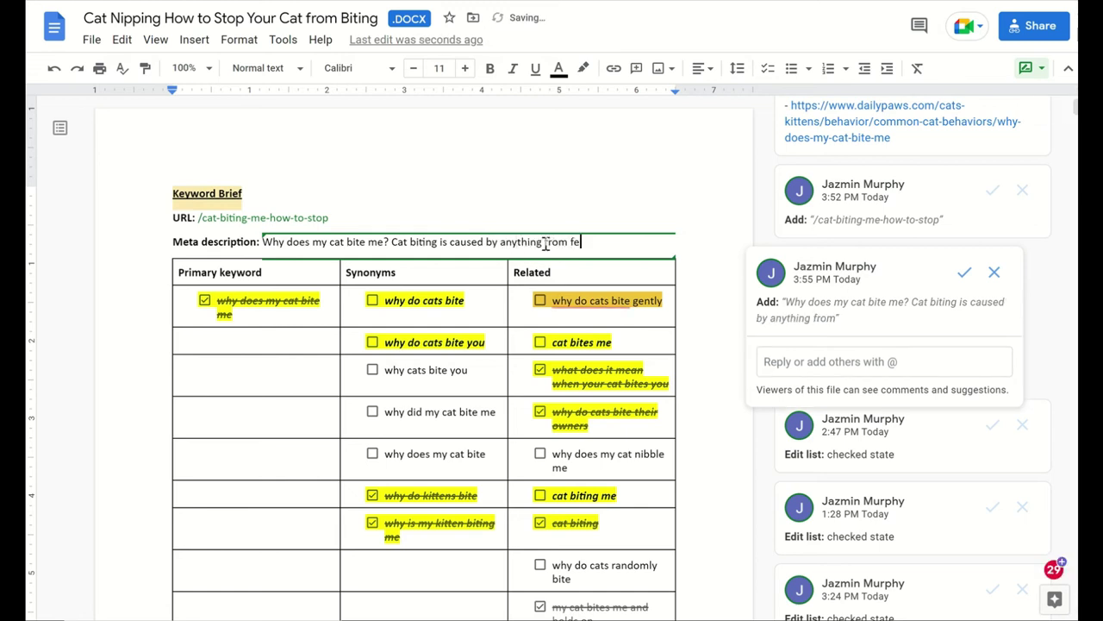
text(ar and gggression to pa)
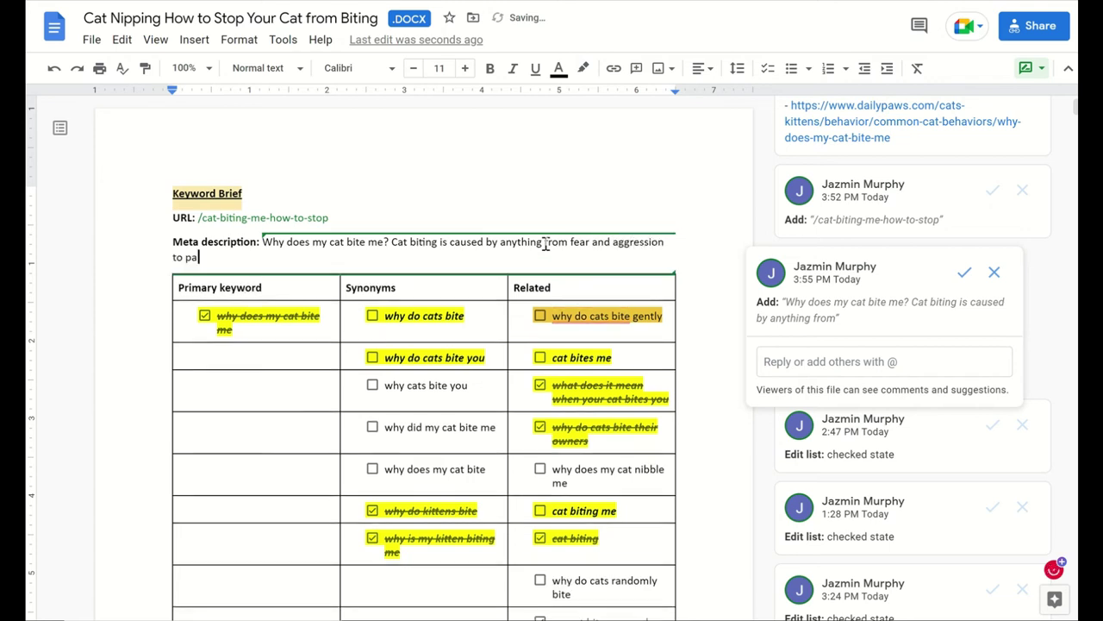
- Complete the meta description after "fear and aggression" with "to excitement and instincts. Here's why and how to stop it."
key(BackSpace)
text(lay)
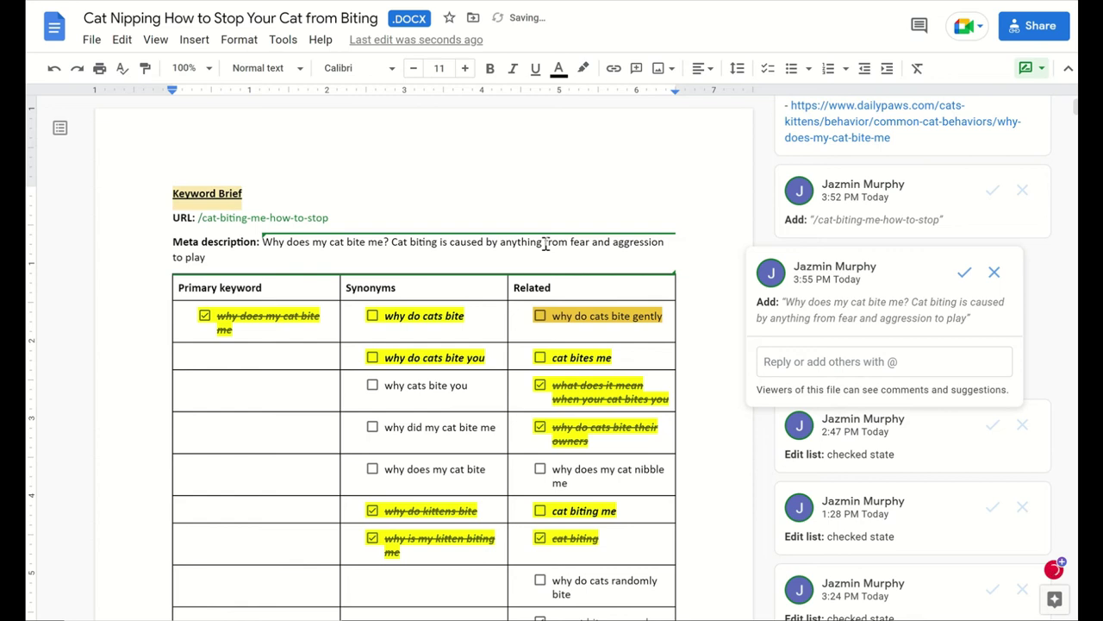
key(BackSpace)
key(BackSpace)
key(BackSpace)
key(BackSpace)
text(excitement and instinc)
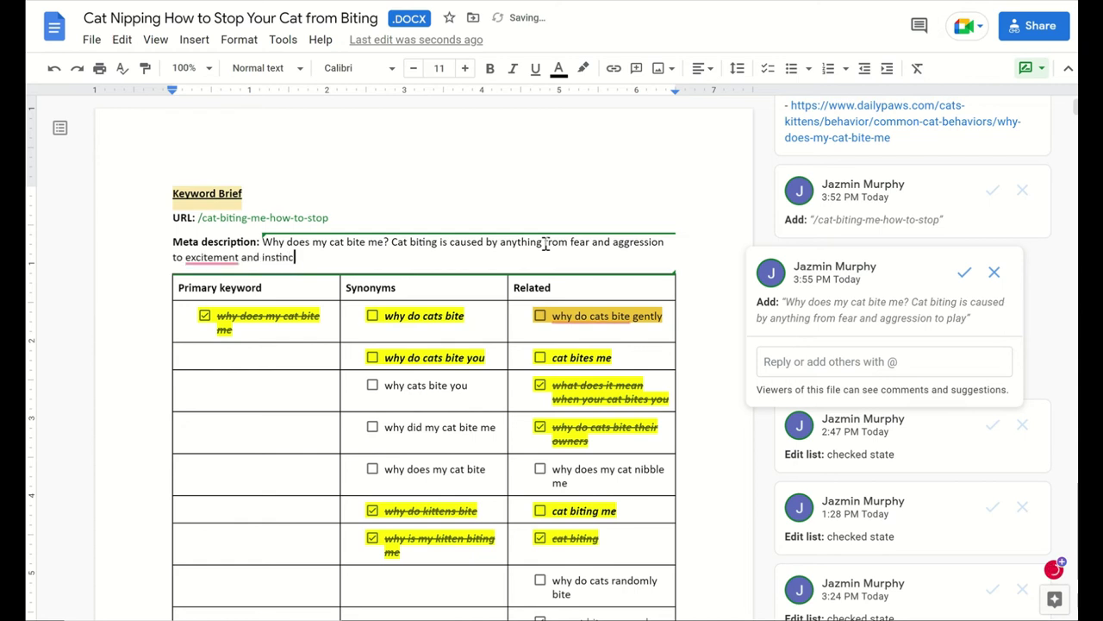
text(ts. Here's why)
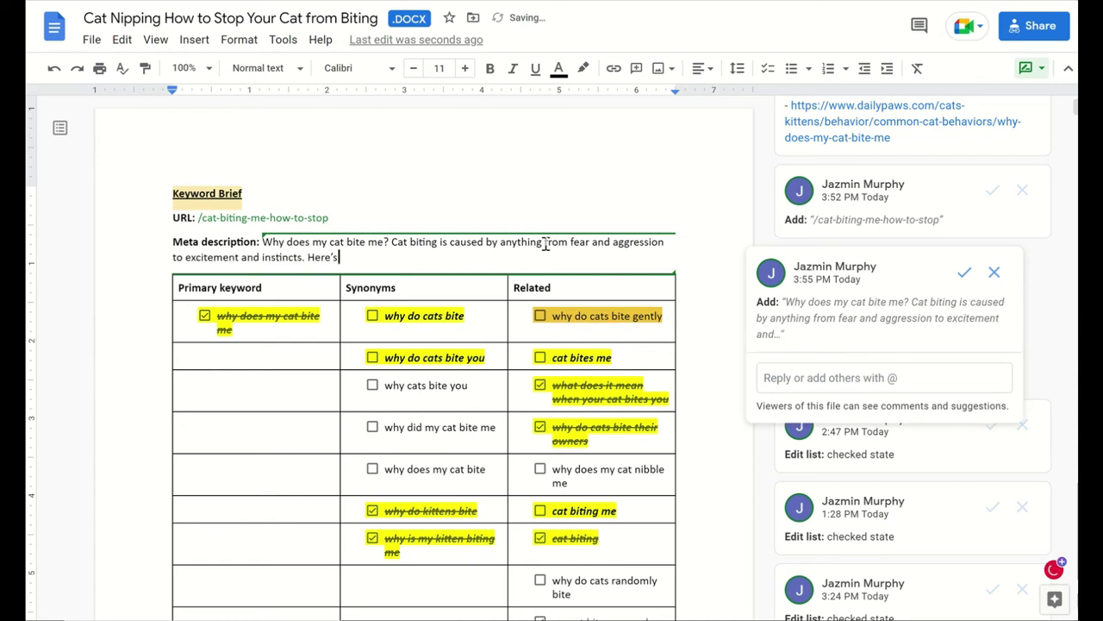
text( and how )
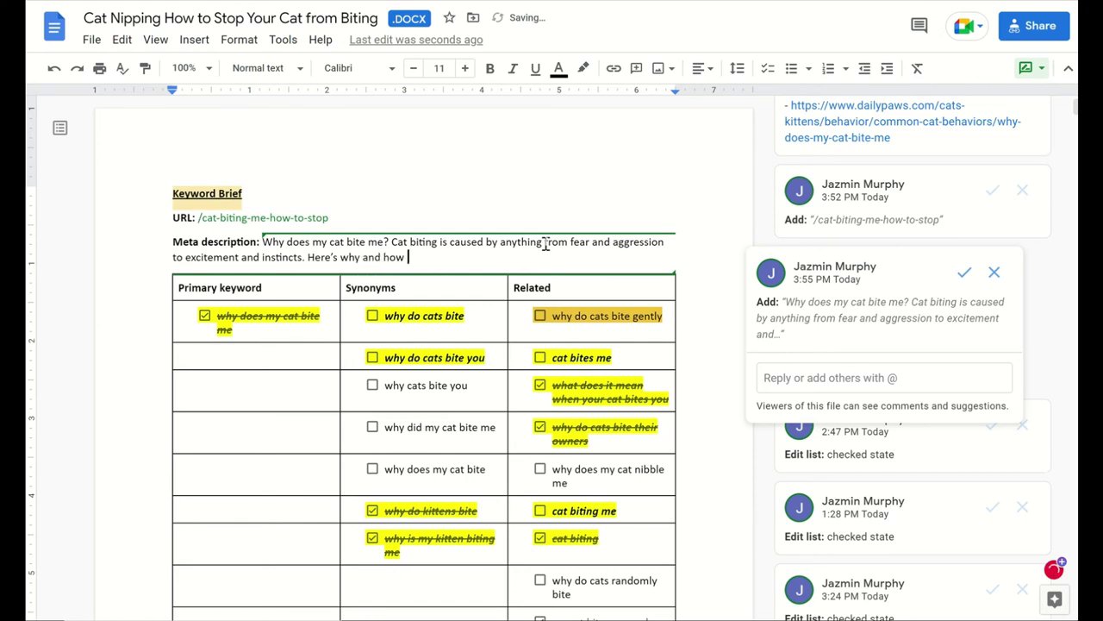
text(to stop it.)
- Check the character count of the full meta description text
double_click(349, 257)
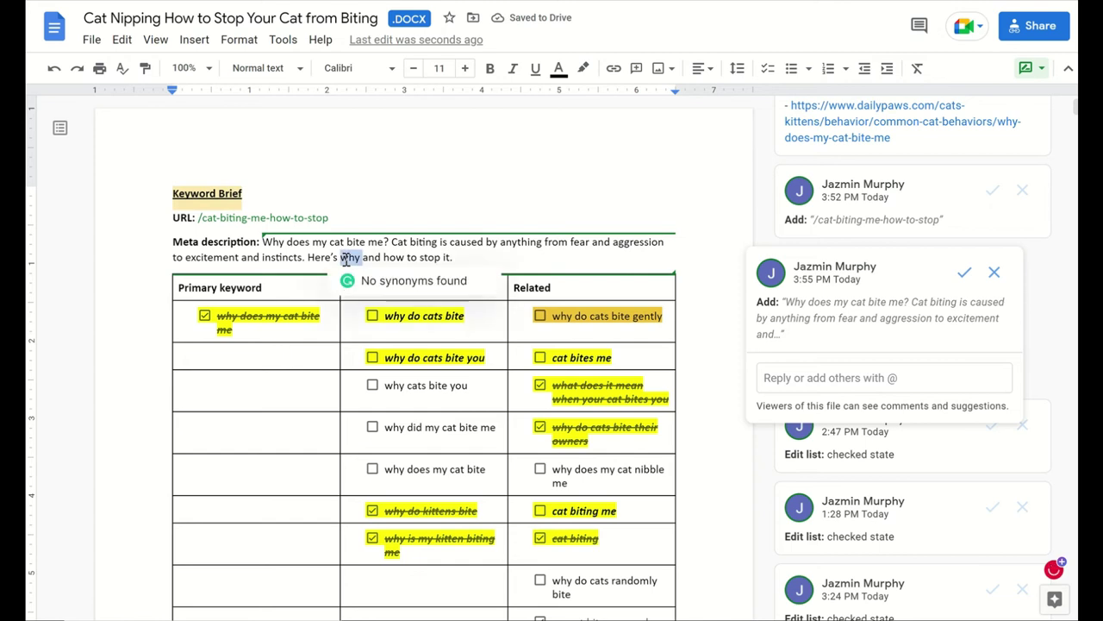
click(377, 257)
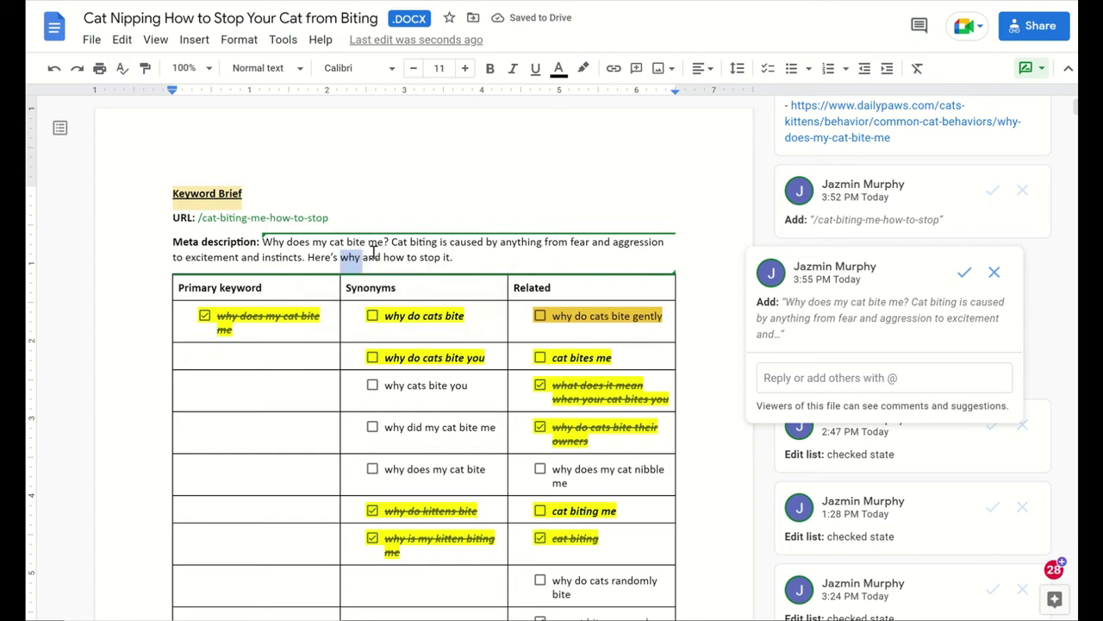
click(266, 243)
drag(405, 257, 451, 259)
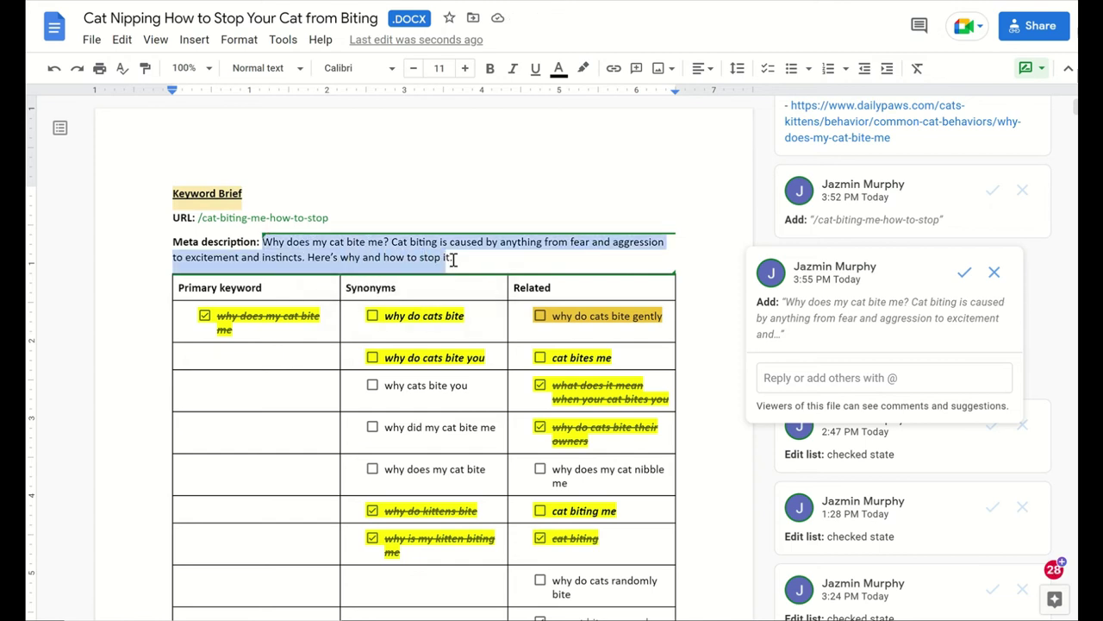
click(287, 40)
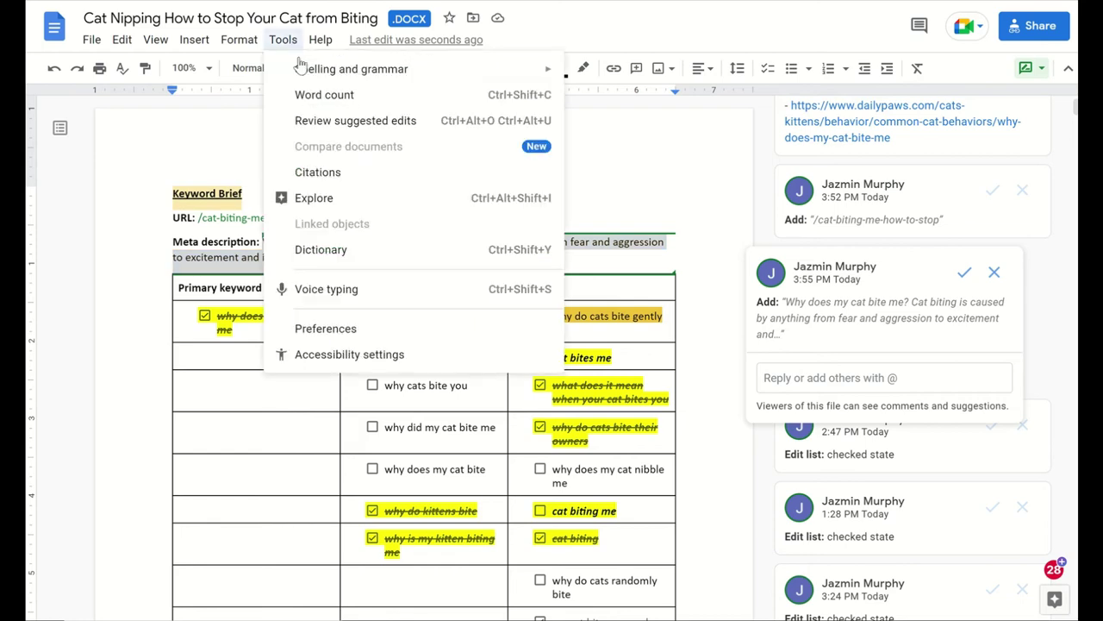
click(315, 97)
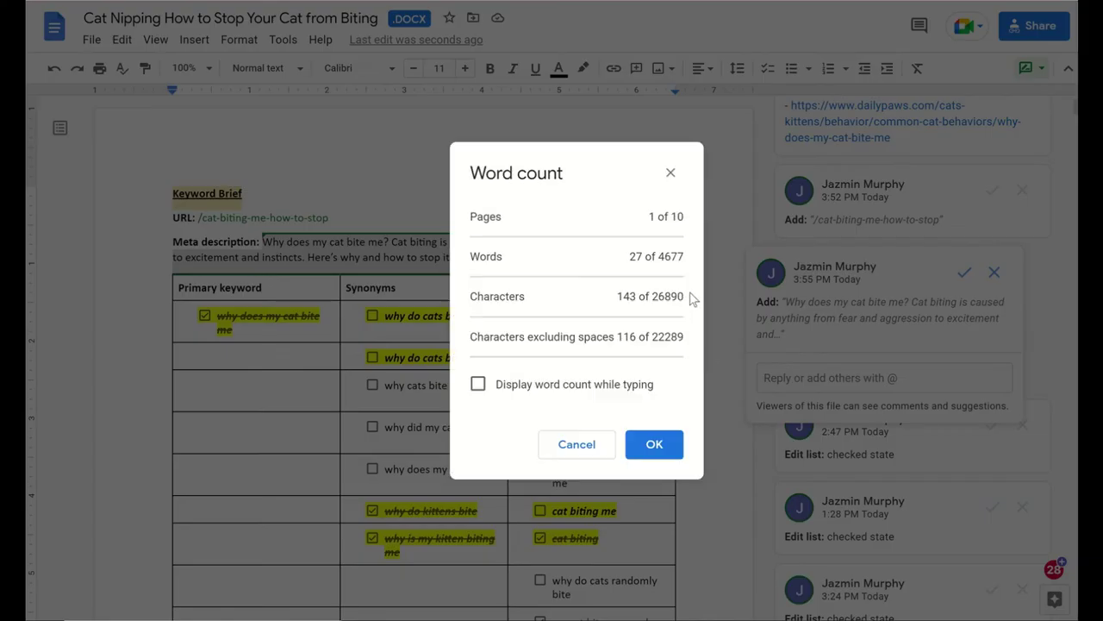
double_click(627, 296)
click(654, 444)
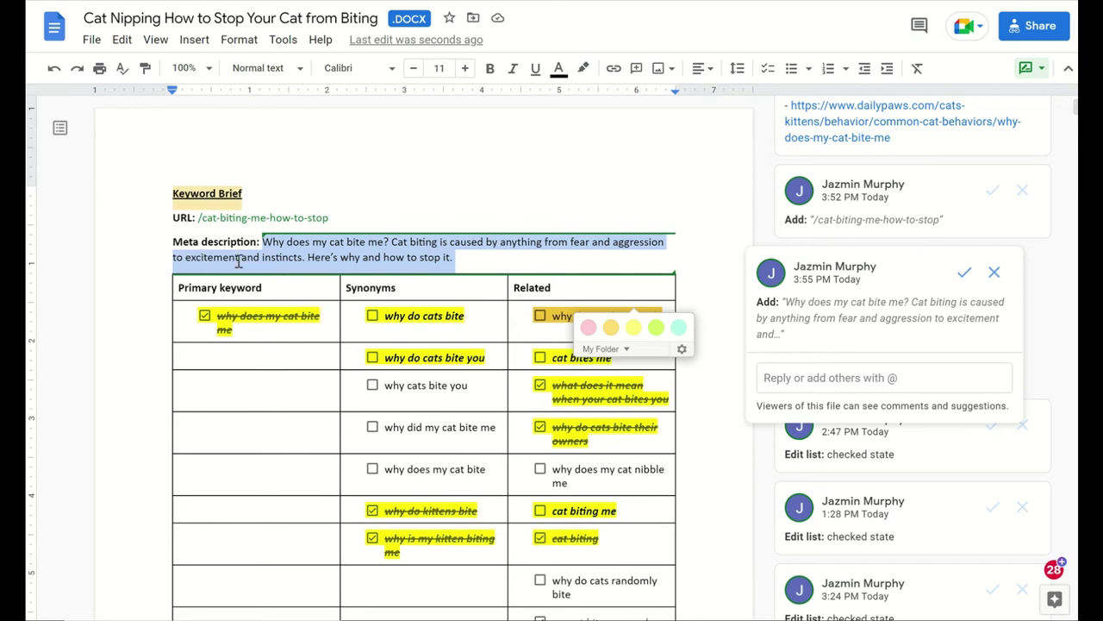
- Insert "hunting" before "instincts" in the meta description and recheck its character count
click(301, 258)
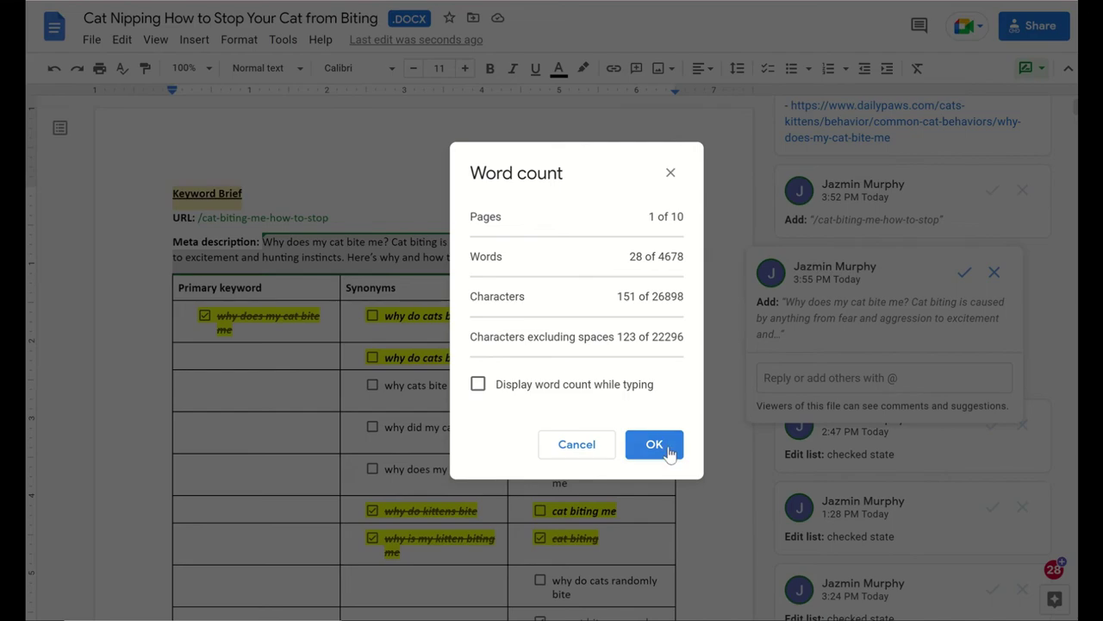
click(668, 449)
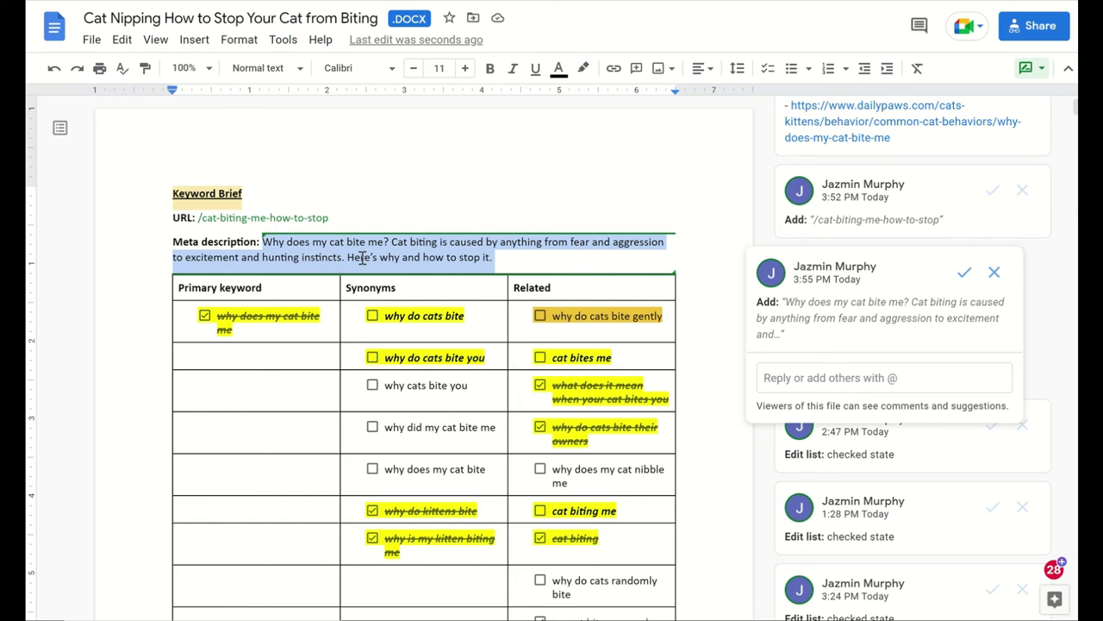
- Replace "Here's why" in the meta description's last sentence with "This guide will explain the causes"
click(509, 259)
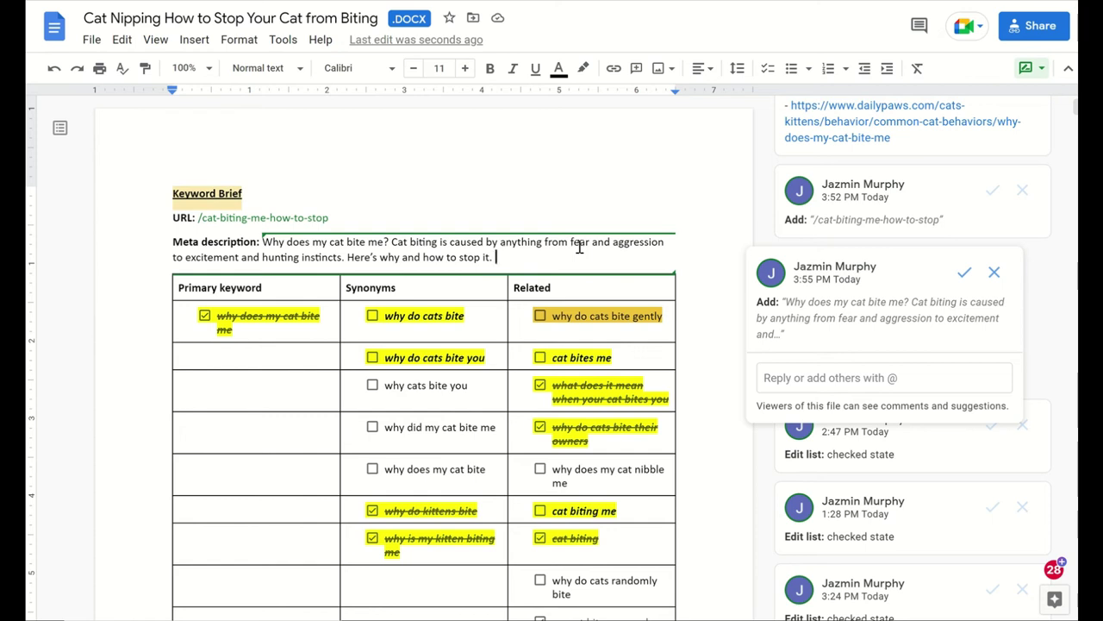
scroll(579, 247, down, 2)
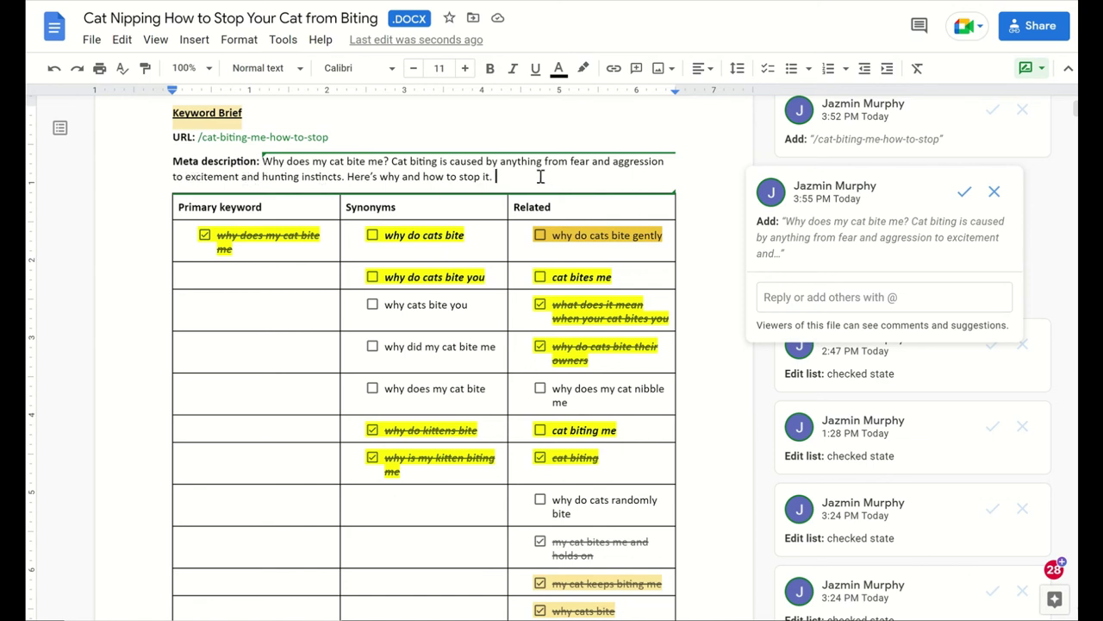
drag(350, 175, 493, 177)
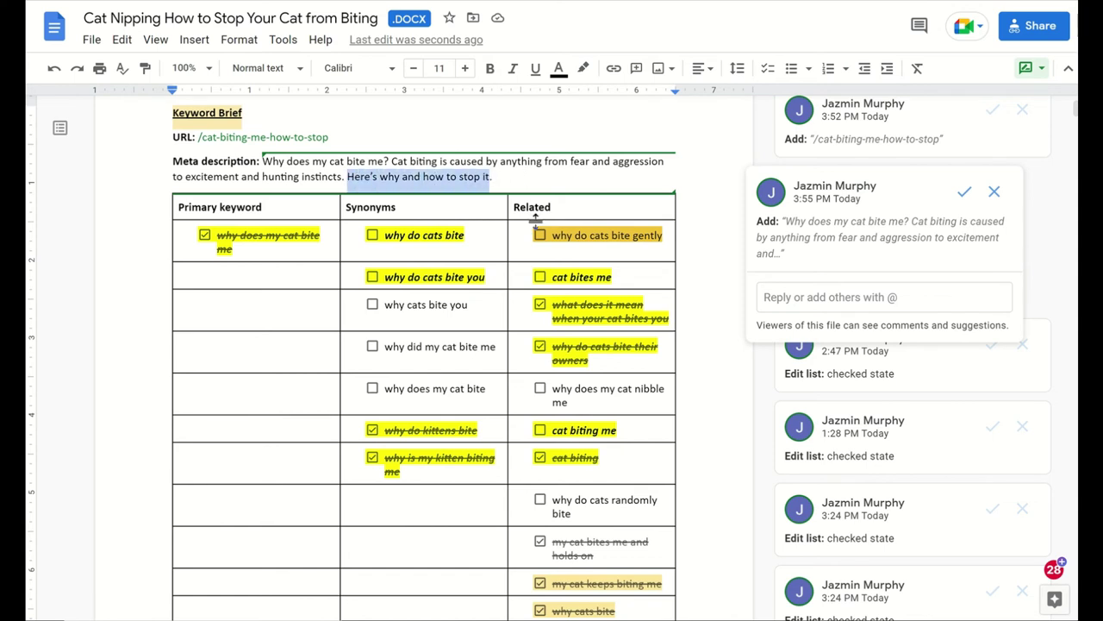
click(546, 176)
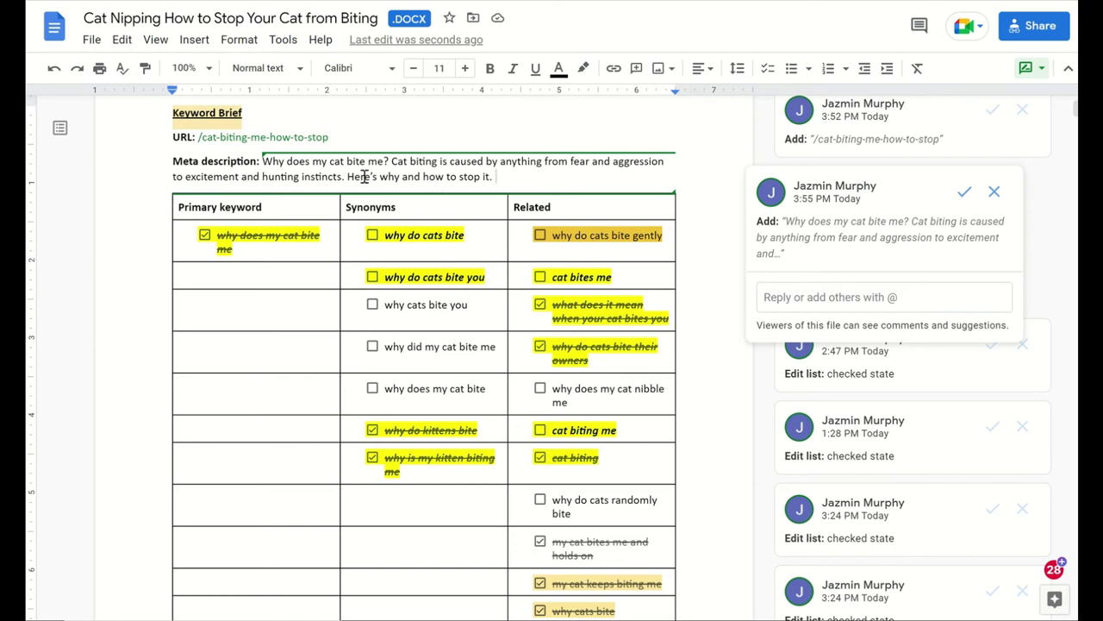
drag(348, 175, 402, 176)
text(This guide will explain the causes)
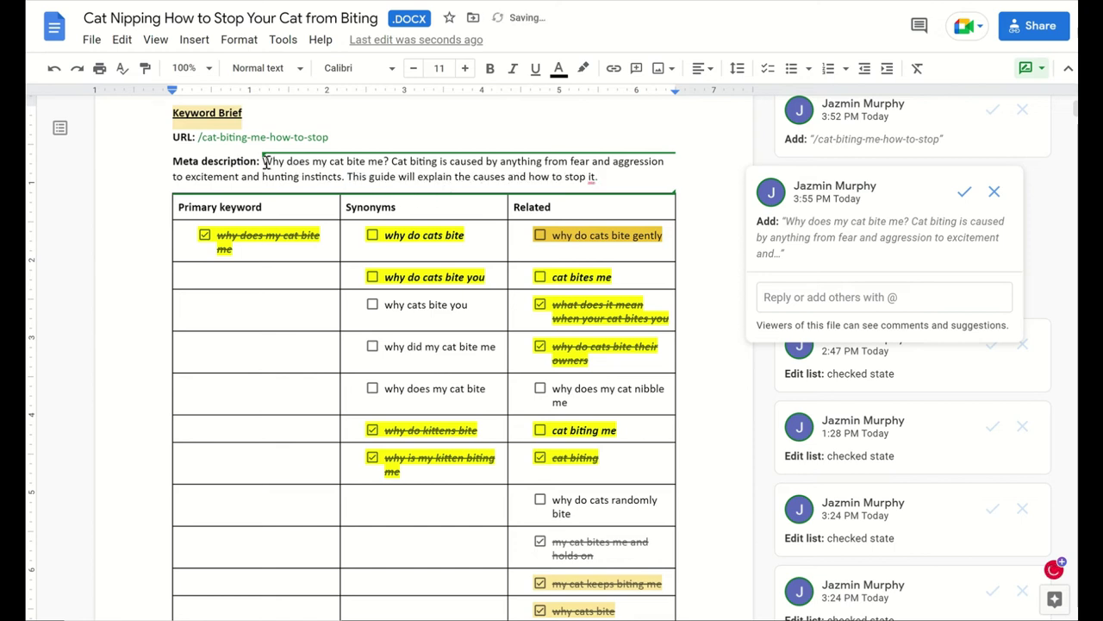
- Shorten the meta description to start with "Why do cats bite?" and say "This guide explains key causes", checking its character count before and after
drag(264, 162, 599, 177)
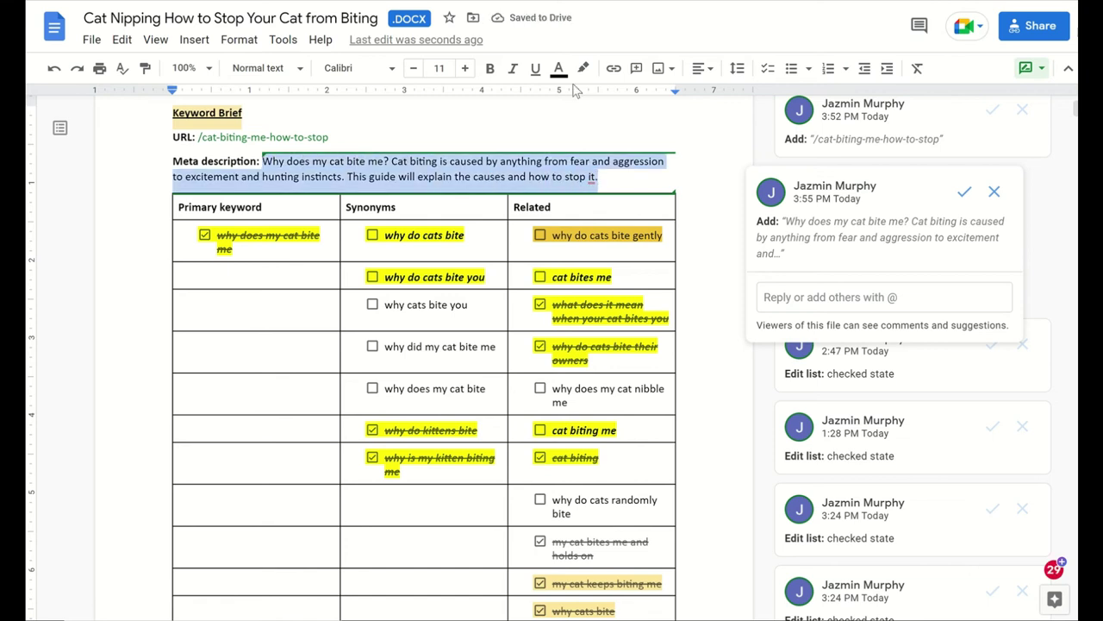
click(287, 41)
click(312, 92)
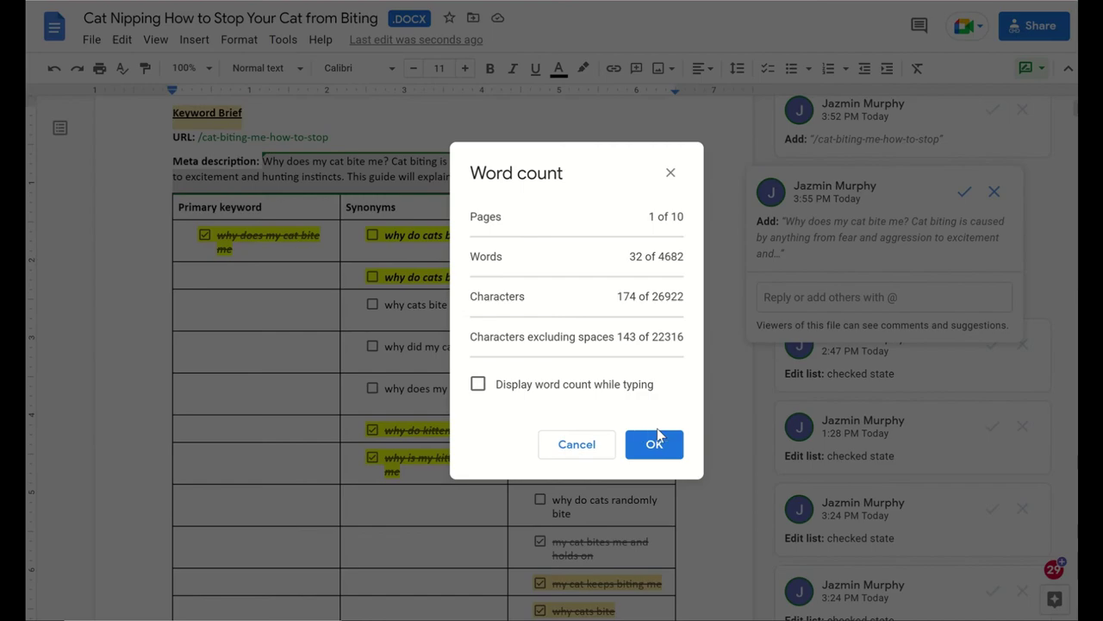
key(Escape)
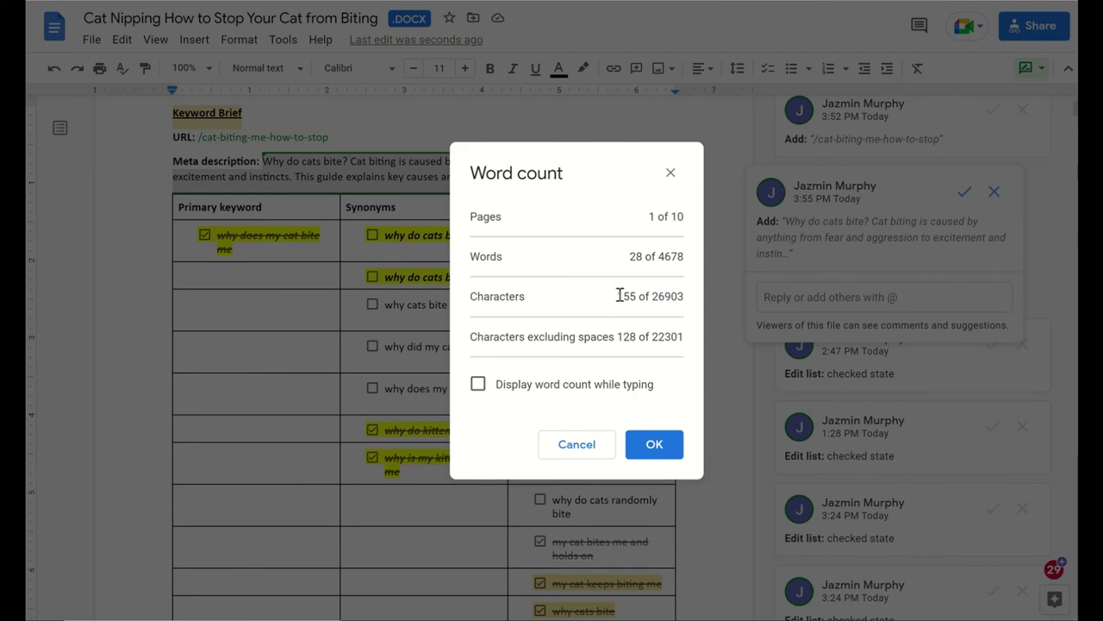
click(659, 446)
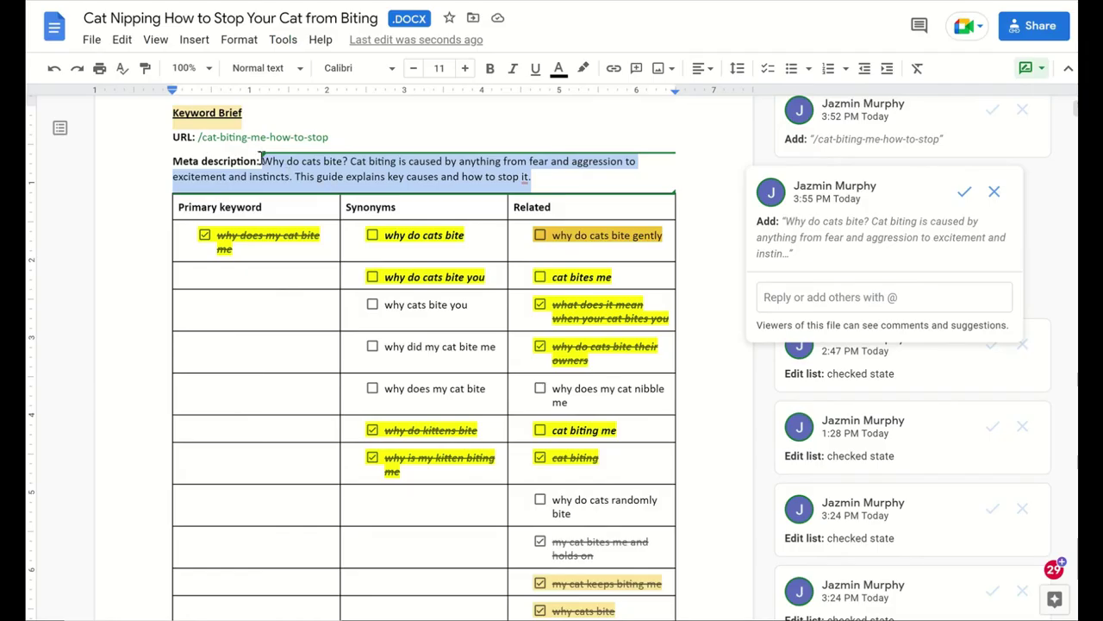
- Review the reworded meta description and the suggested edits in the article down to the do's and don'ts table
click(265, 164)
drag(264, 165, 350, 162)
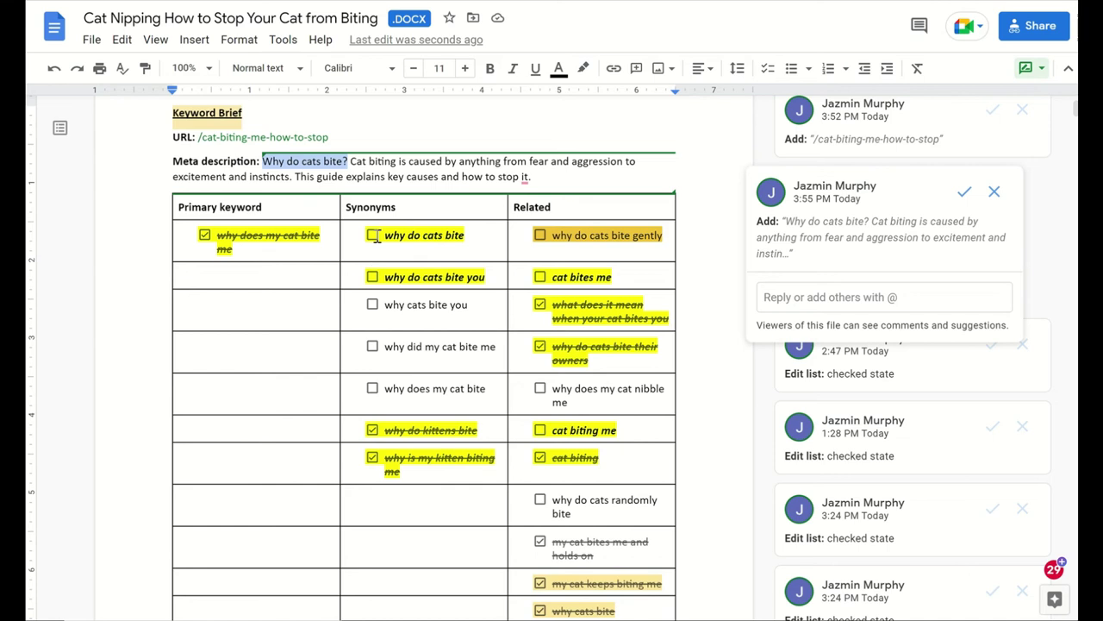
click(394, 162)
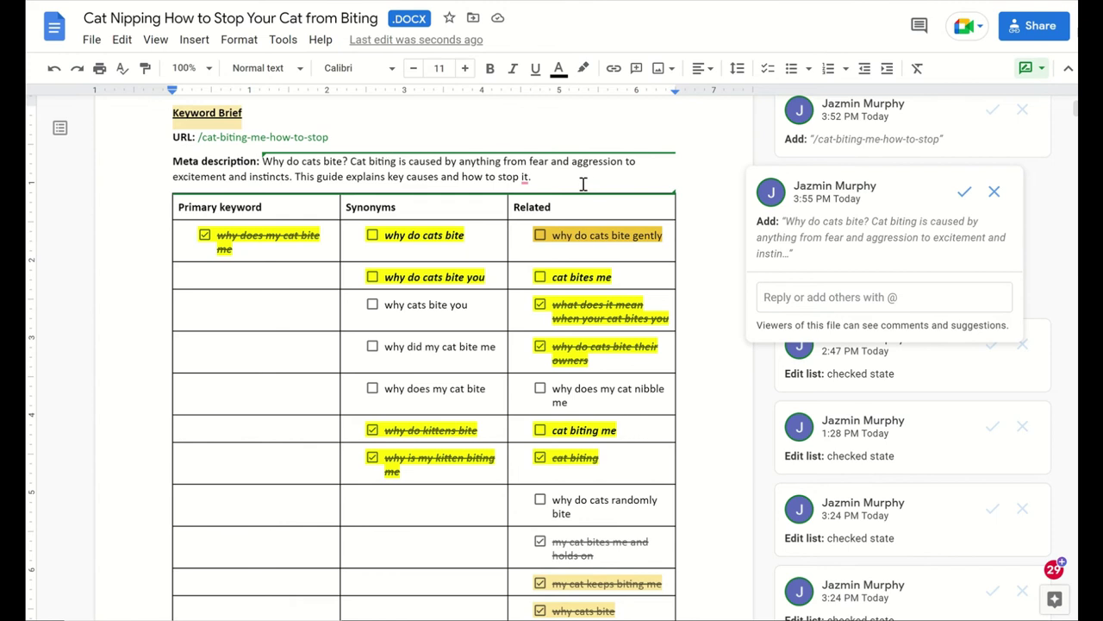
drag(263, 160, 598, 172)
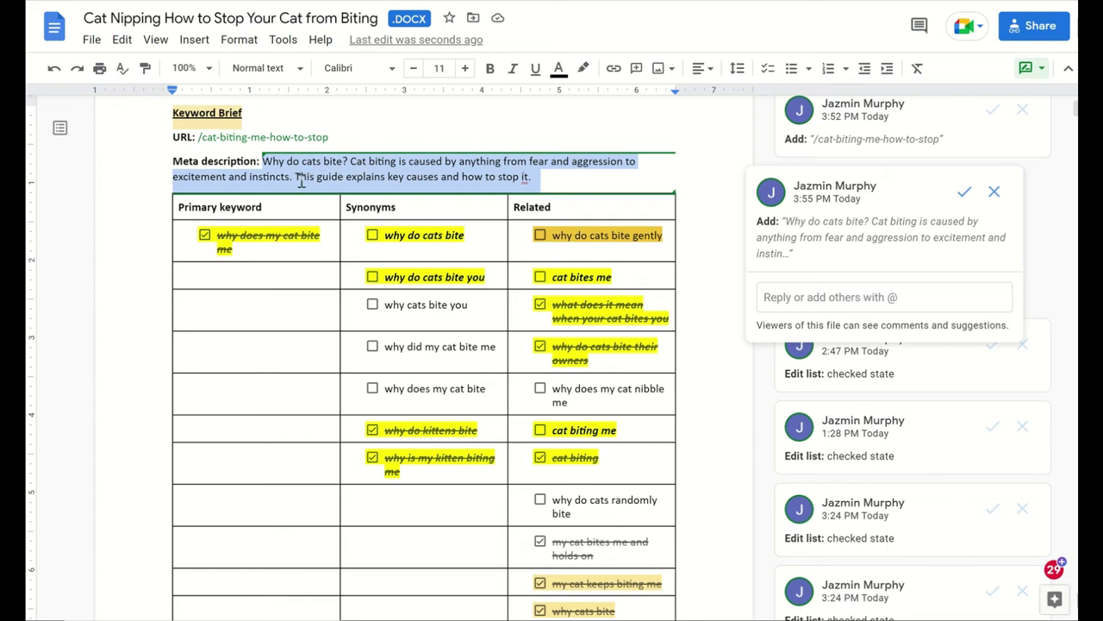
click(554, 176)
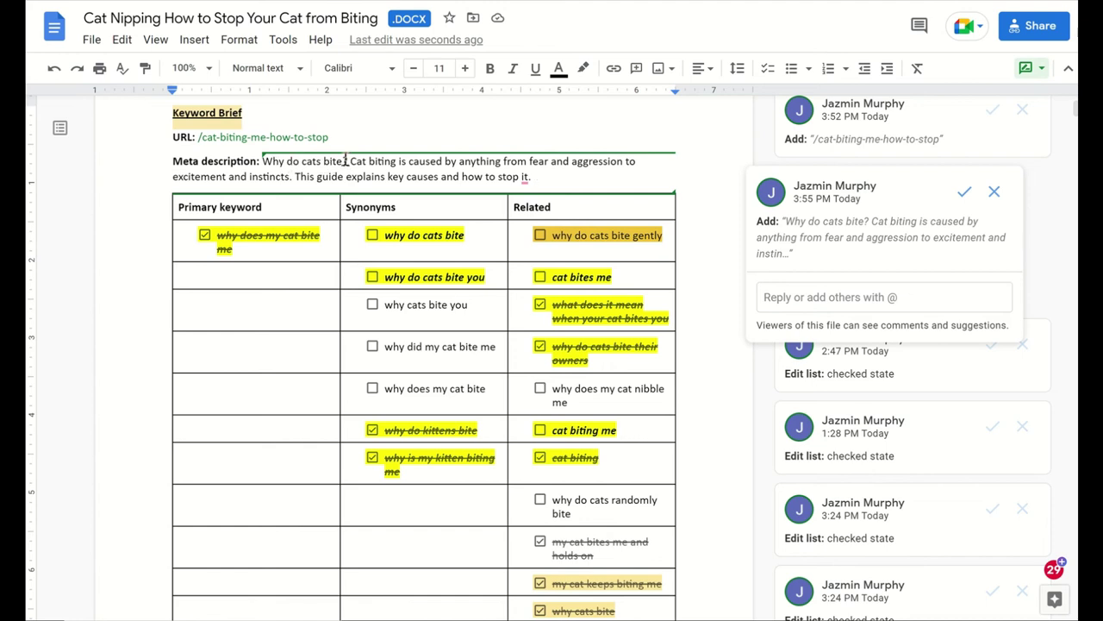
scroll(612, 182, down, 4)
scroll(612, 181, up, 5)
scroll(681, 256, down, 10)
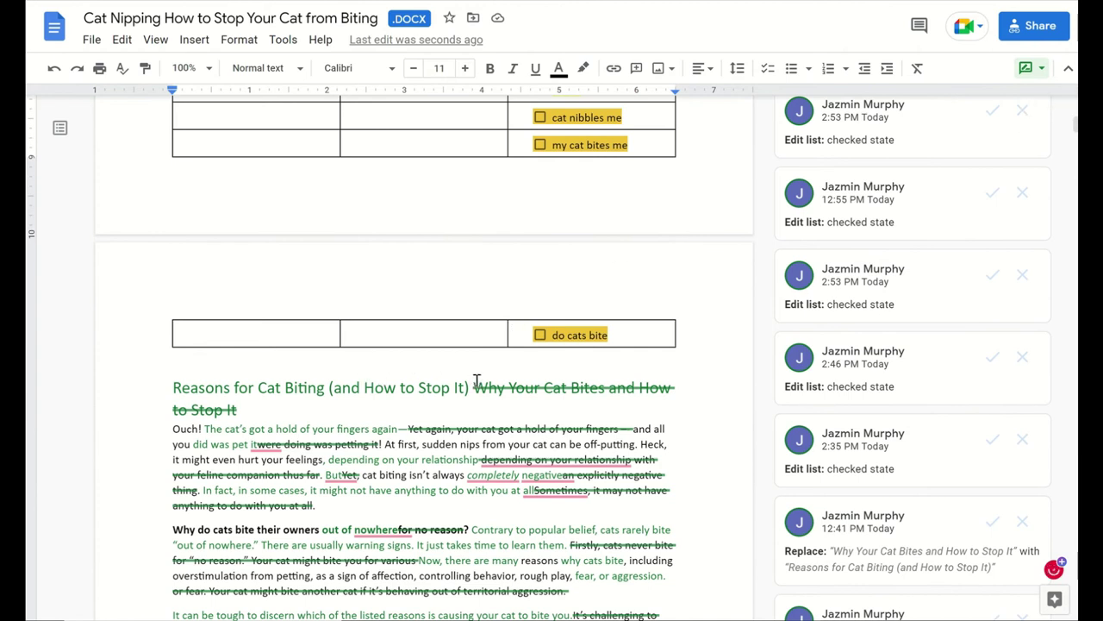
scroll(356, 397, down, 1)
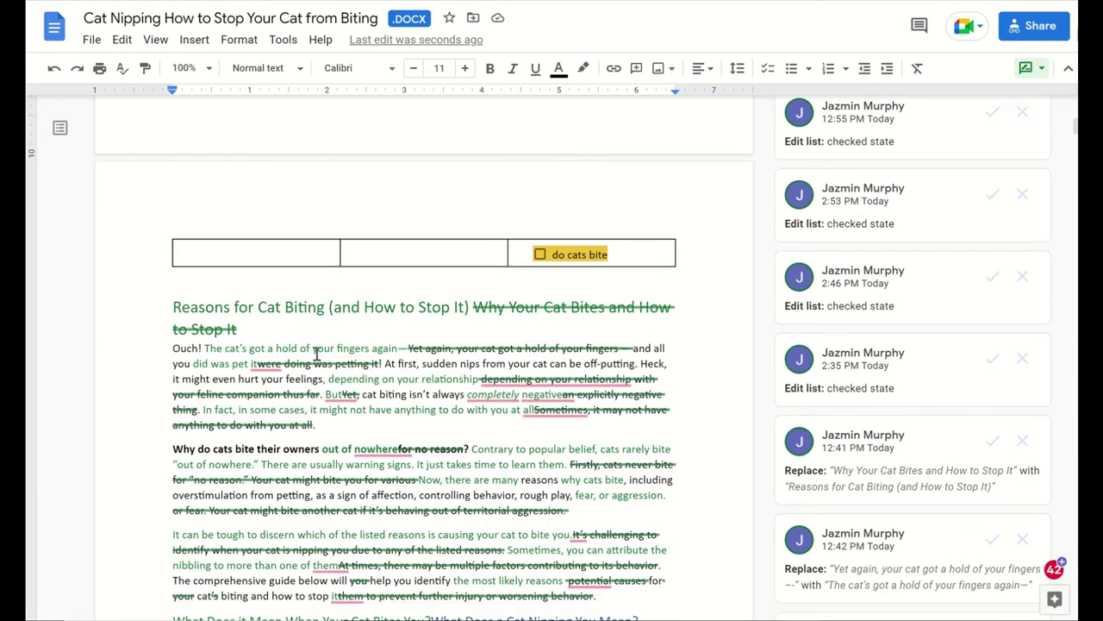
scroll(316, 354, down, 1)
scroll(454, 380, down, 15)
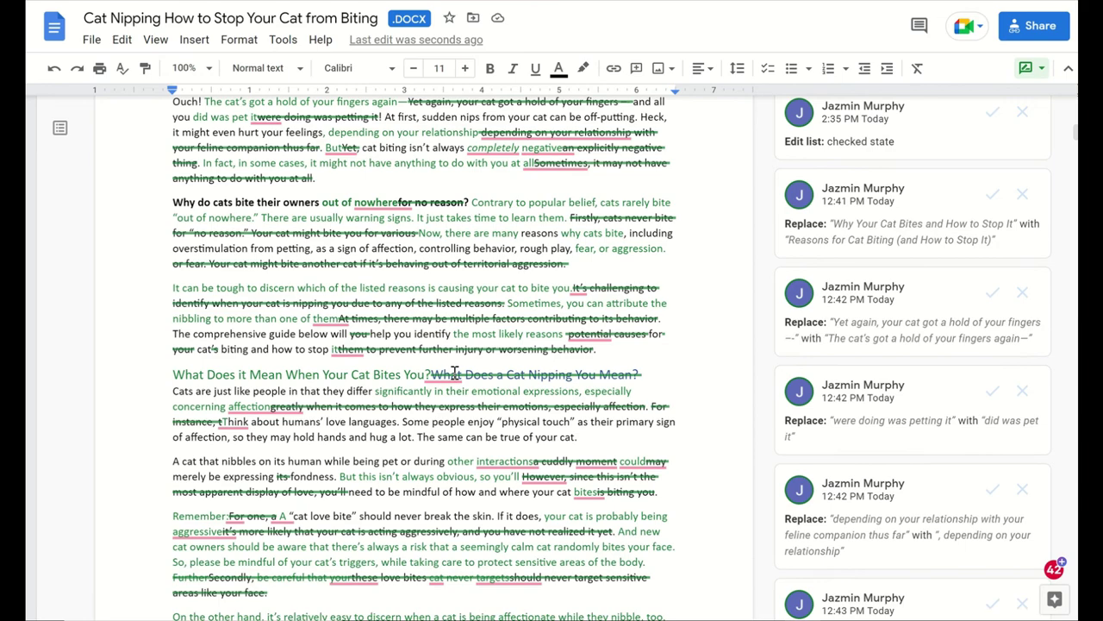
scroll(455, 365, down, 12)
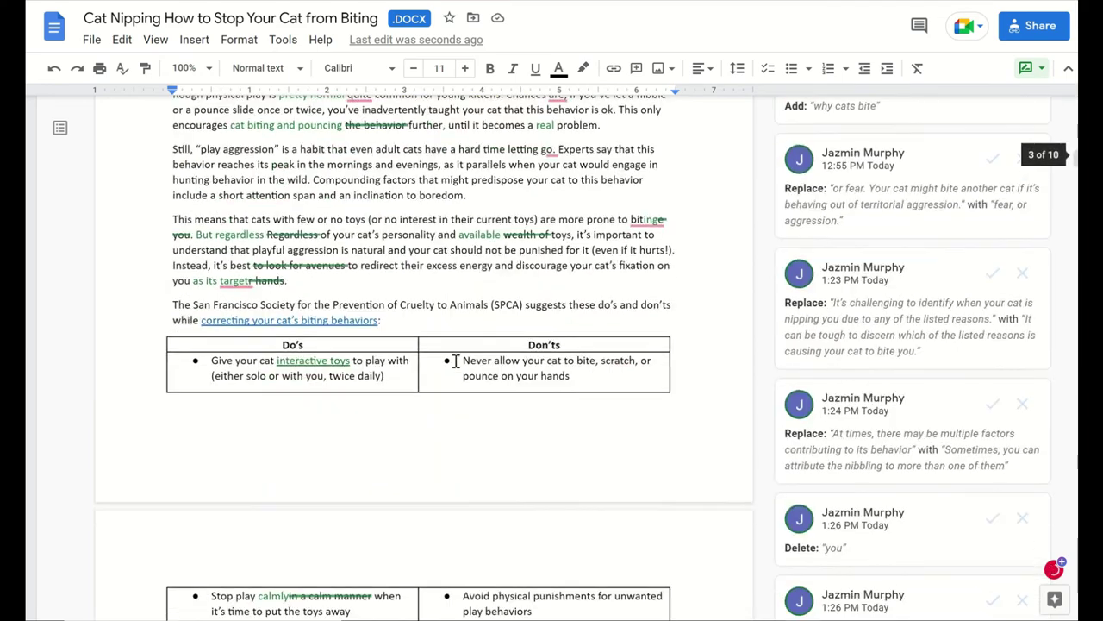
scroll(457, 360, up, 20)
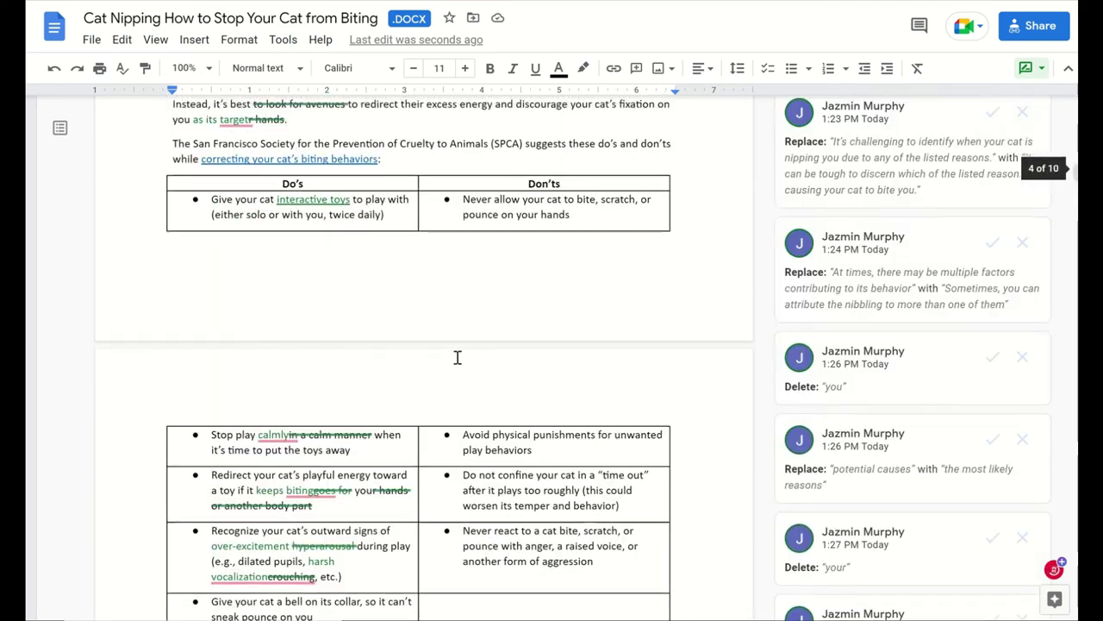
scroll(459, 354, up, 10)
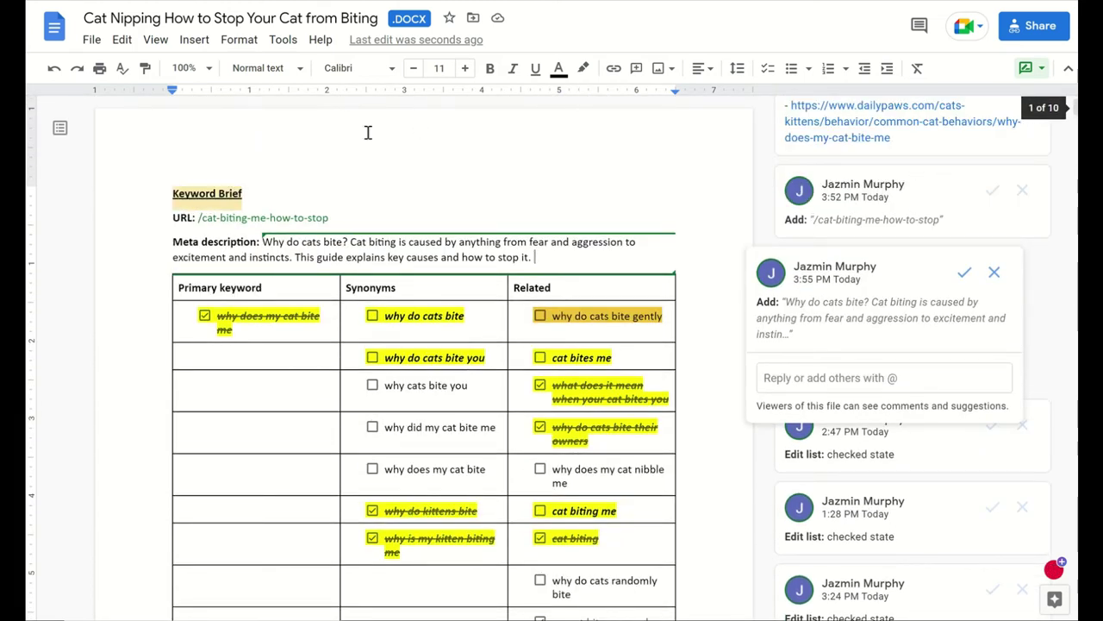
- Accept all suggested edits in the document and check the cleaned-up article text
click(283, 39)
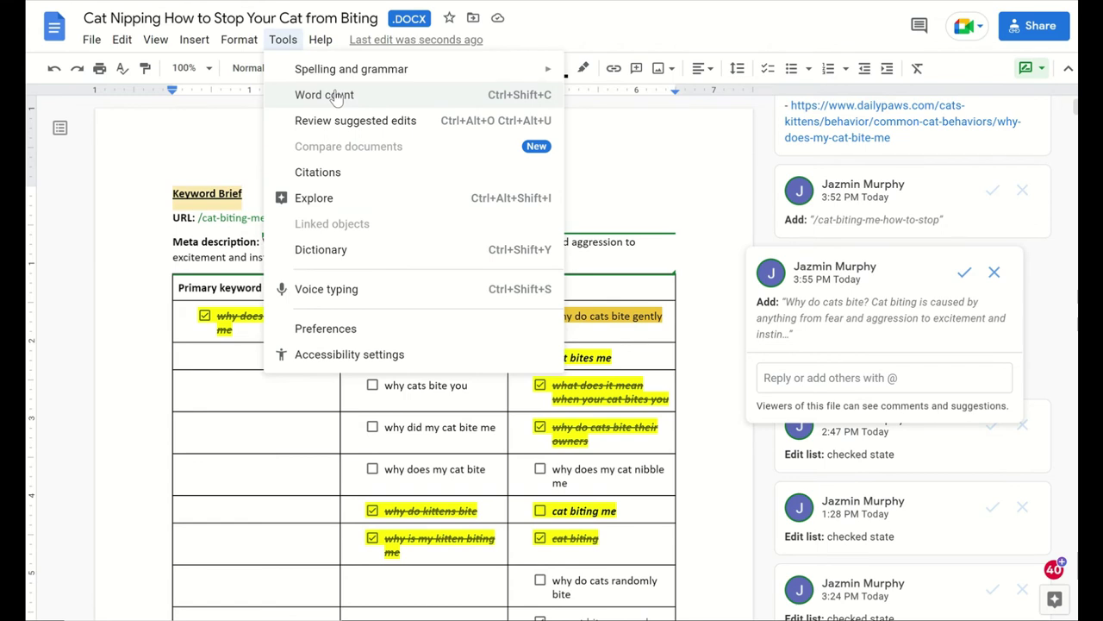
click(355, 121)
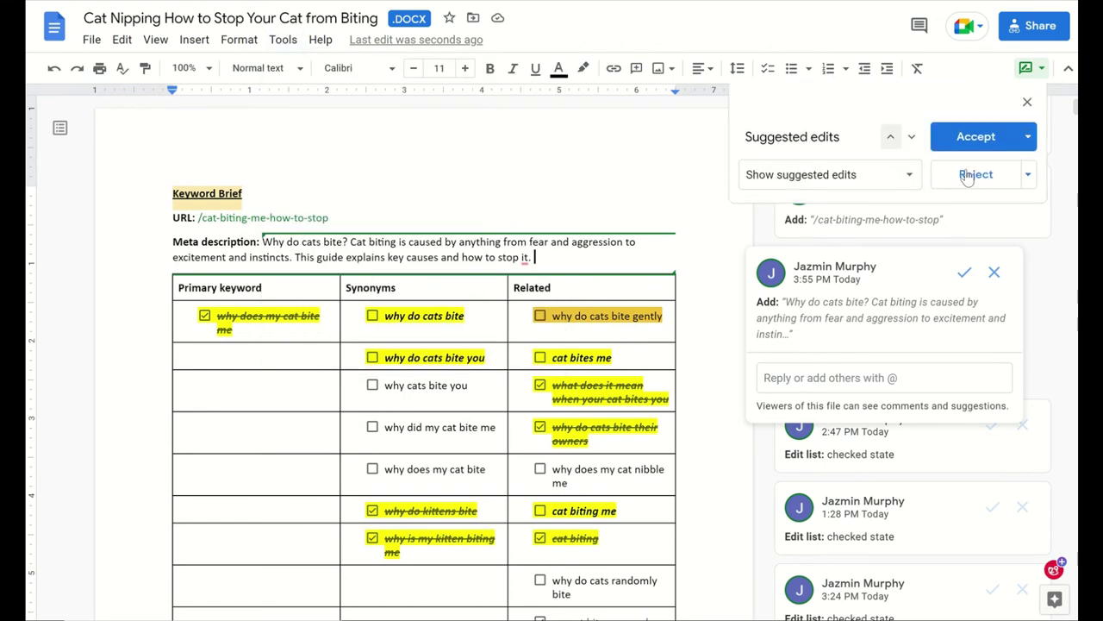
click(1030, 141)
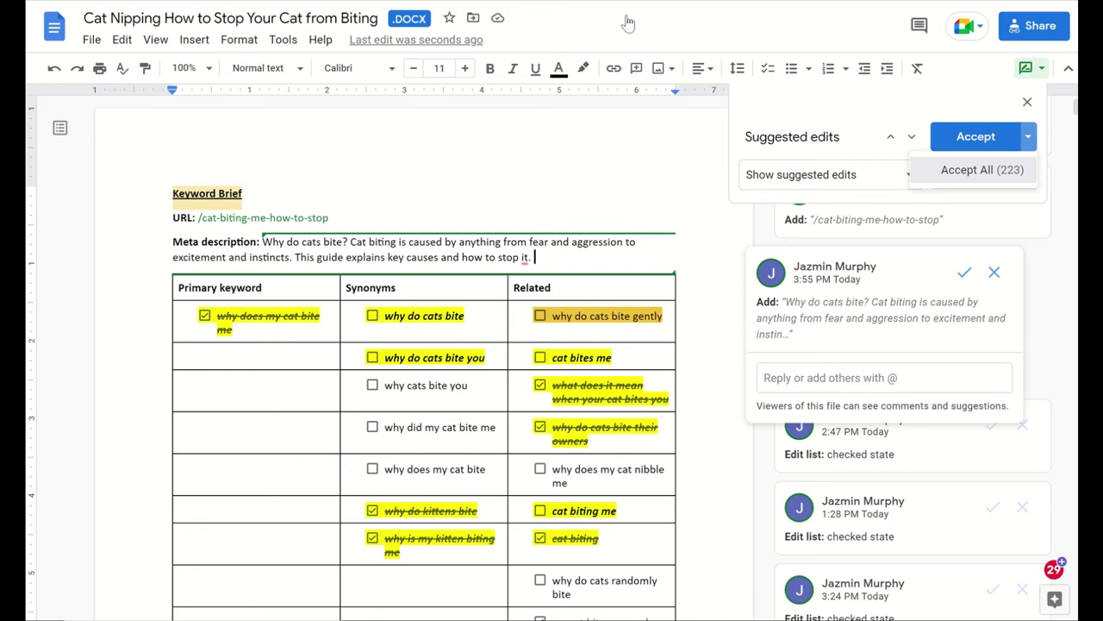
scroll(561, 287, down, 10)
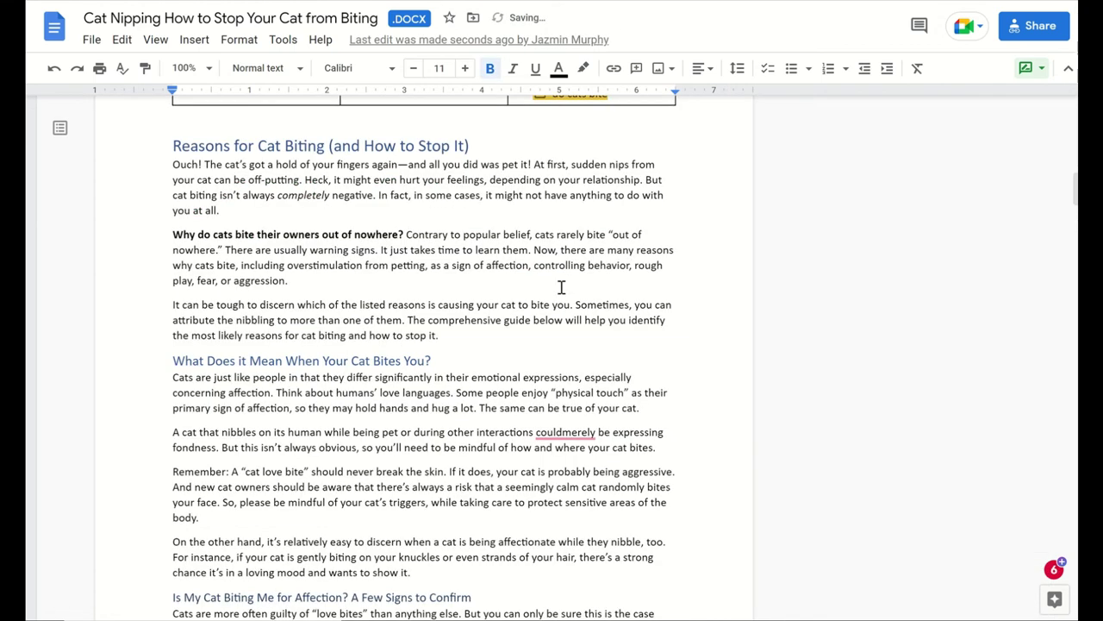
- Examine the article's main heading and the "What Does it Mean When Your Cat Bites You?" subheading
click(408, 356)
click(385, 145)
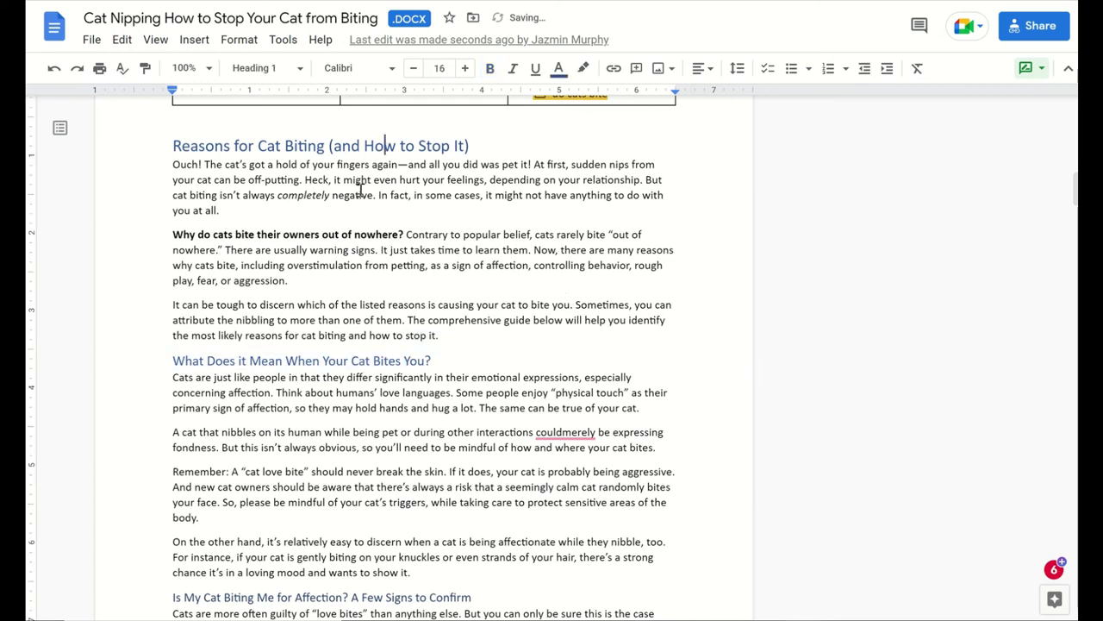
triple_click(288, 146)
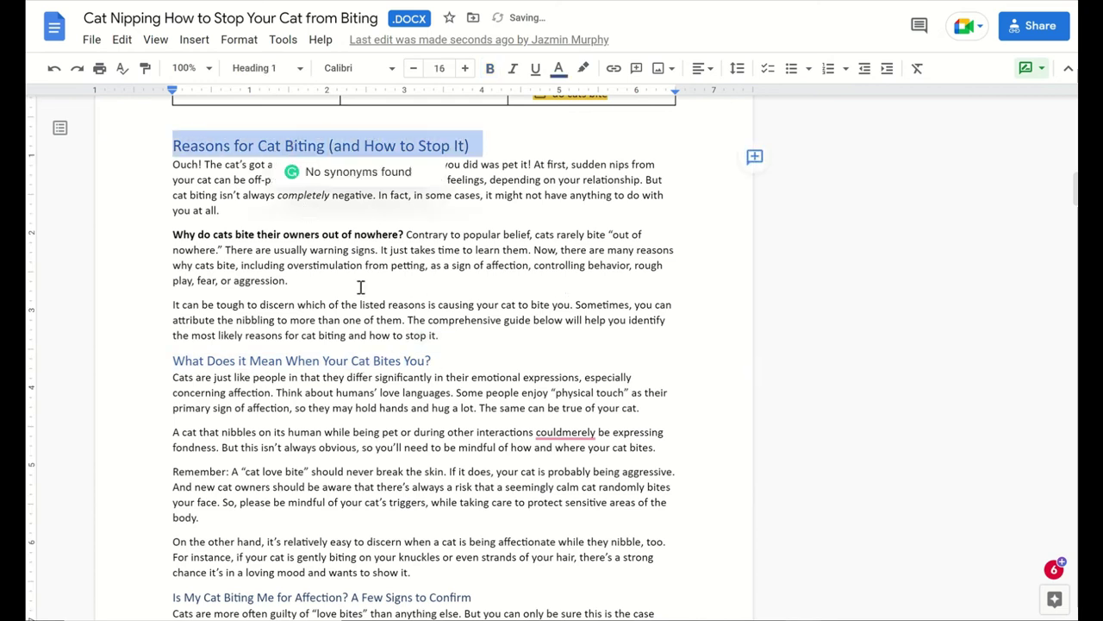
click(452, 361)
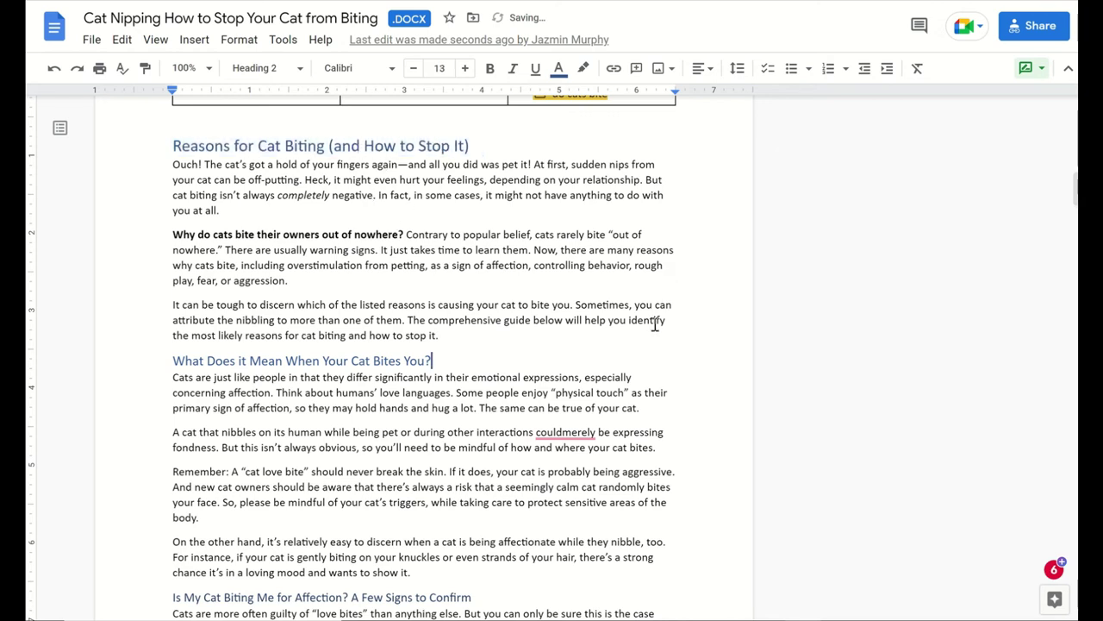
click(517, 341)
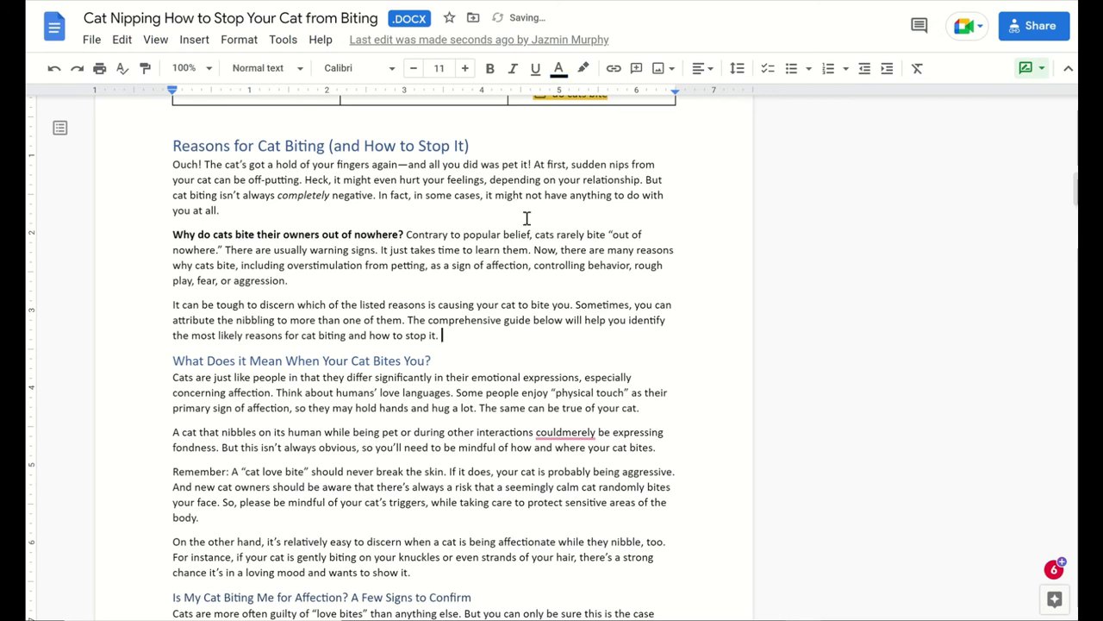
- Insert an empty paragraph below the "Reasons for Cat Biting (and How to Stop It)" heading, switch to Editing mode and accept the suggestion
click(505, 146)
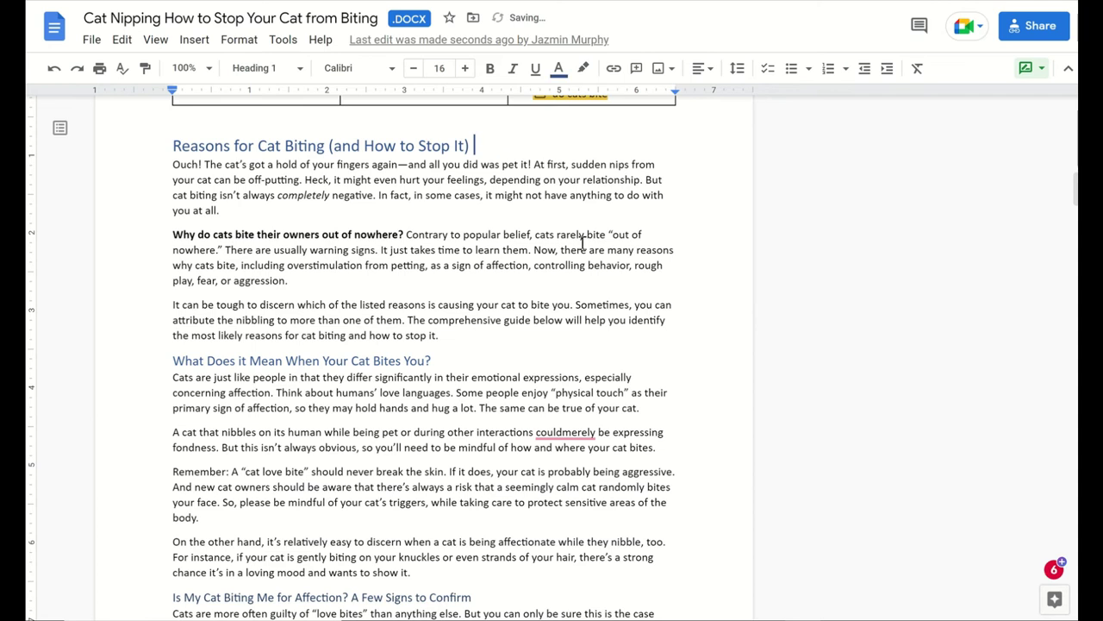
key(Return)
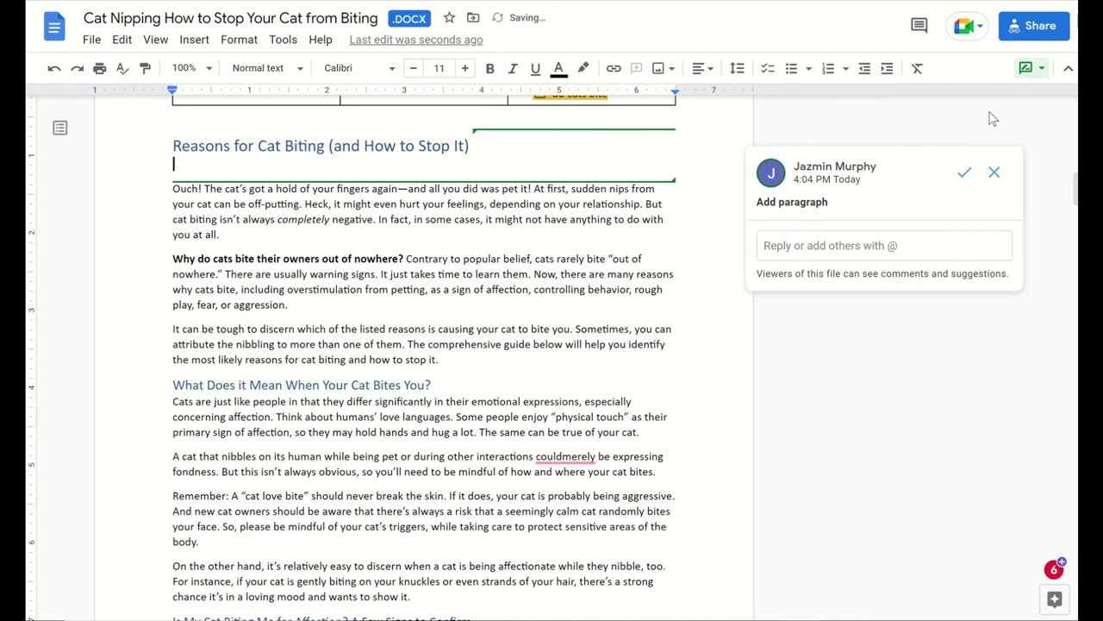
click(1027, 76)
click(948, 107)
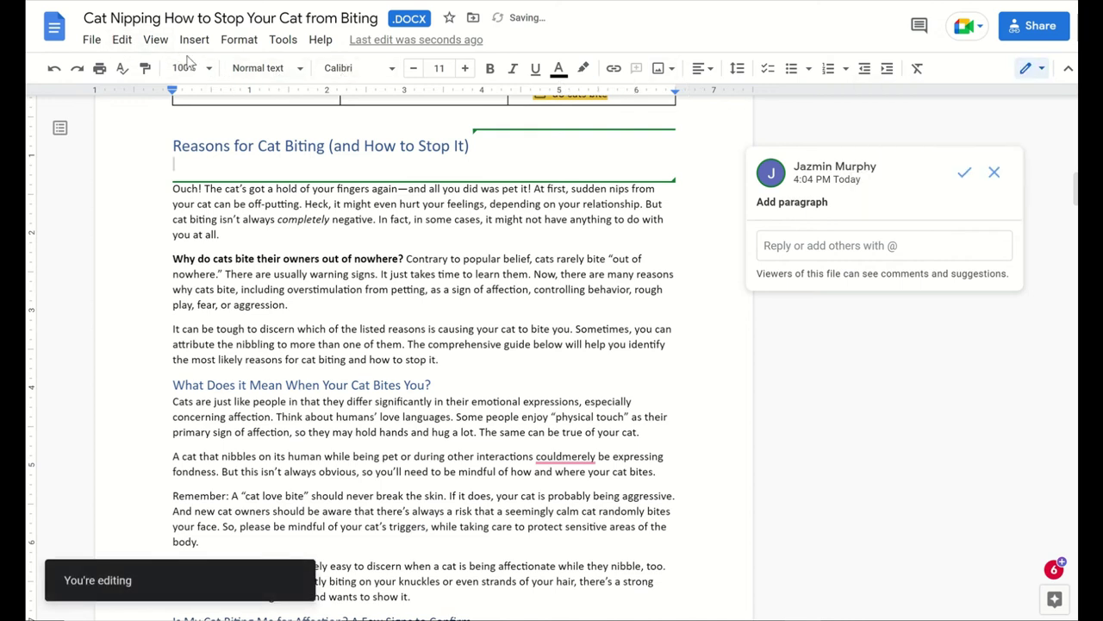
click(965, 173)
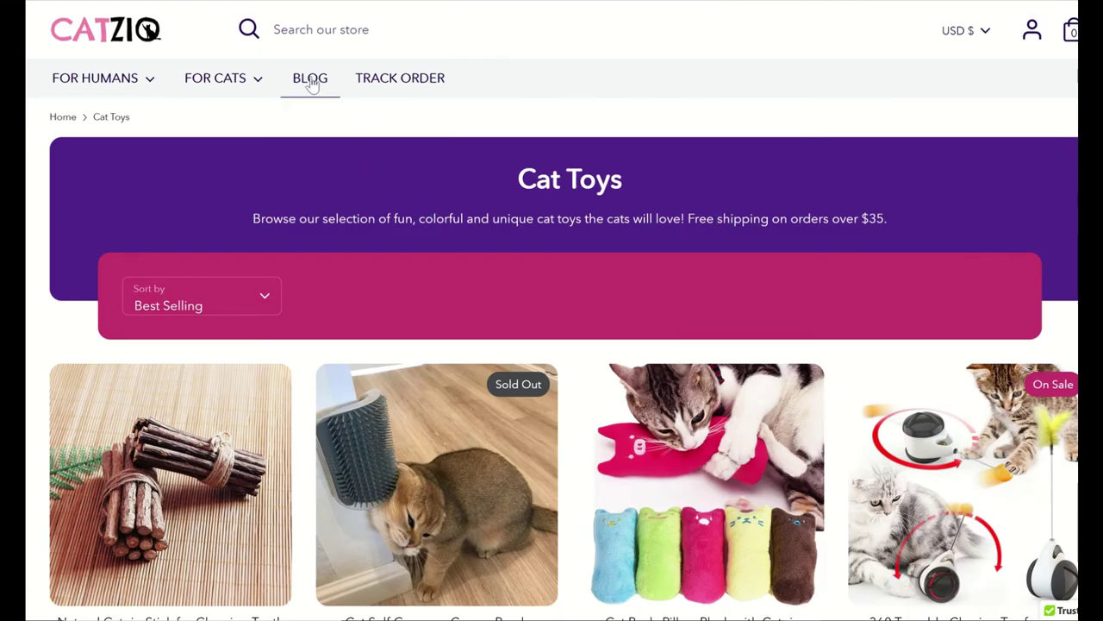
- Switch to the Catzio blog and open the article about stopping cats' hunting via meaty diets
scroll(574, 283, down, 3)
scroll(574, 283, down, 3)
scroll(573, 281, down, 10)
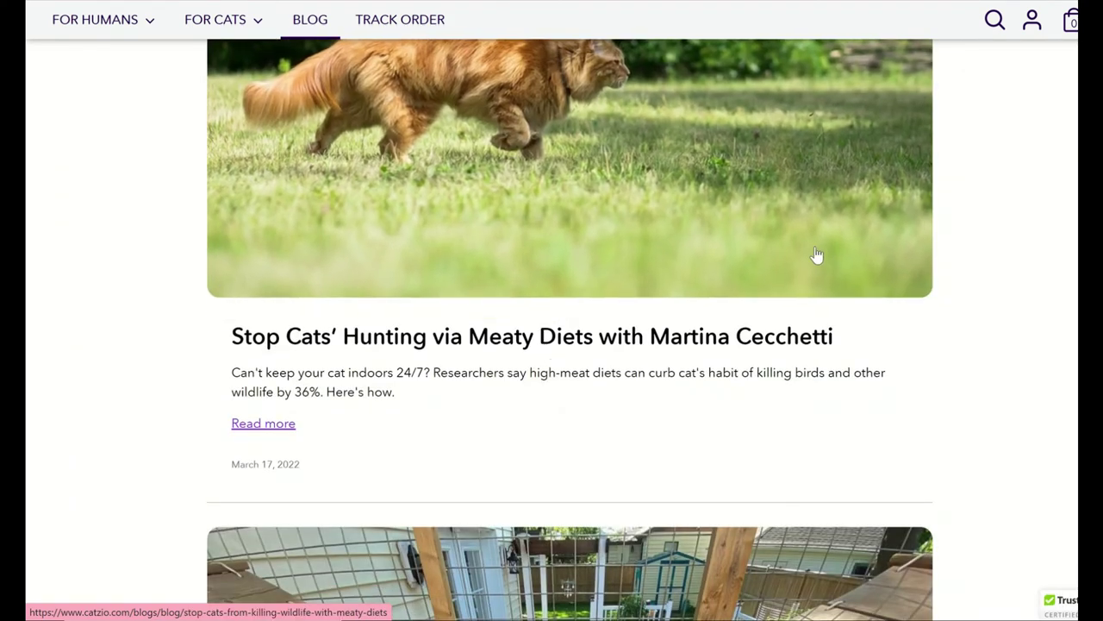
click(817, 256)
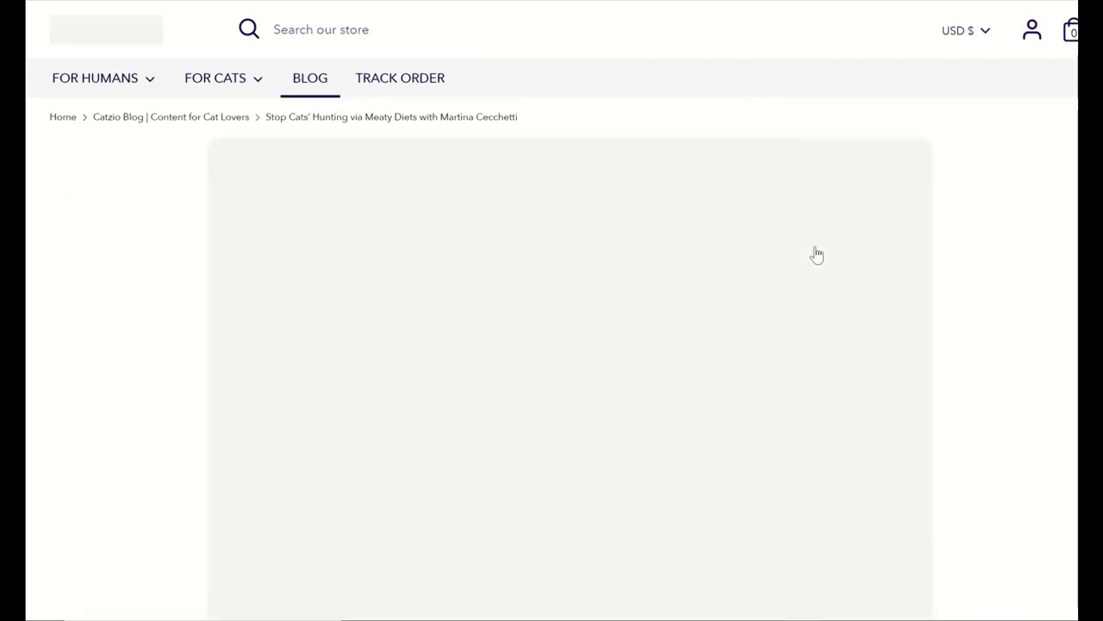
scroll(819, 252, down, 7)
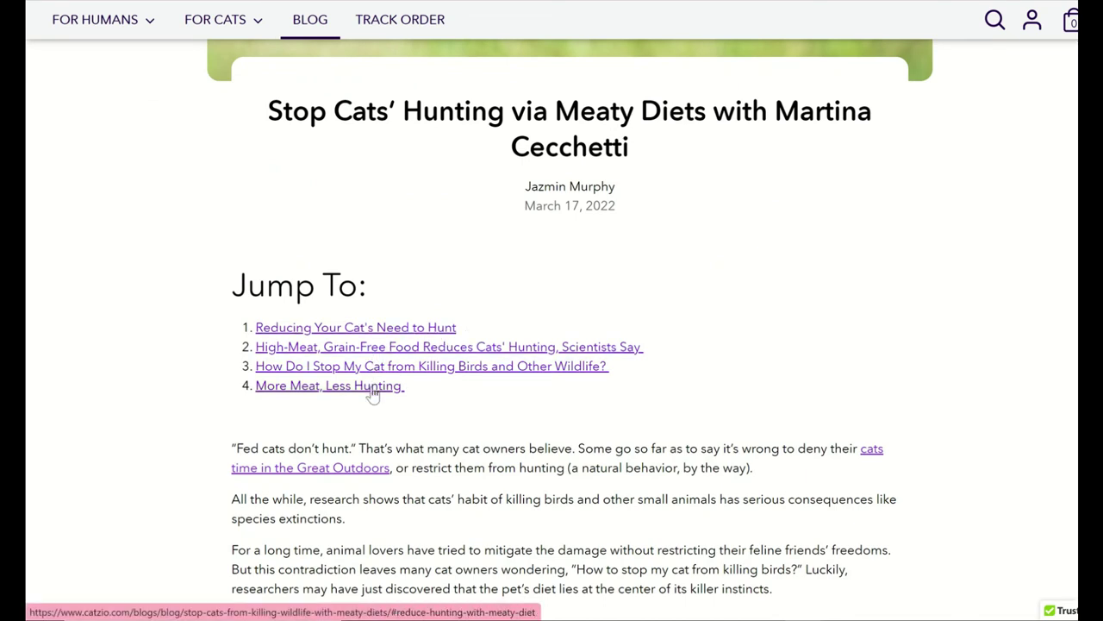
- Examine the blog article's opening sections and its Jump To list of linked headings
scroll(599, 319, down, 8)
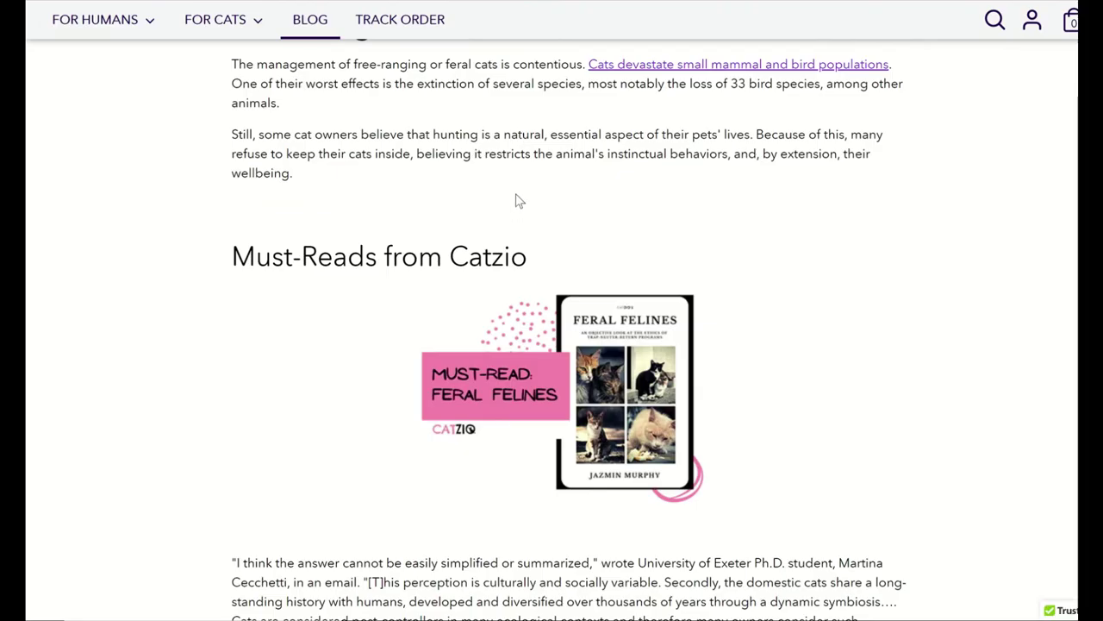
scroll(518, 199, up, 2)
scroll(746, 264, down, 2)
scroll(746, 264, down, 3)
scroll(847, 273, up, 10)
scroll(539, 355, up, 2)
scroll(534, 335, down, 2)
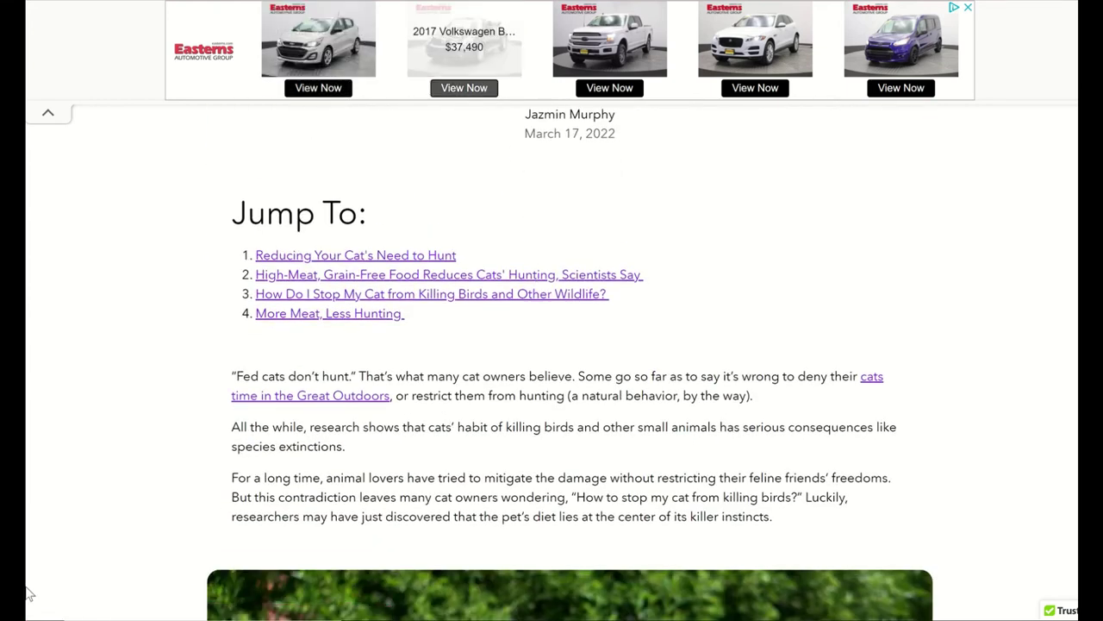
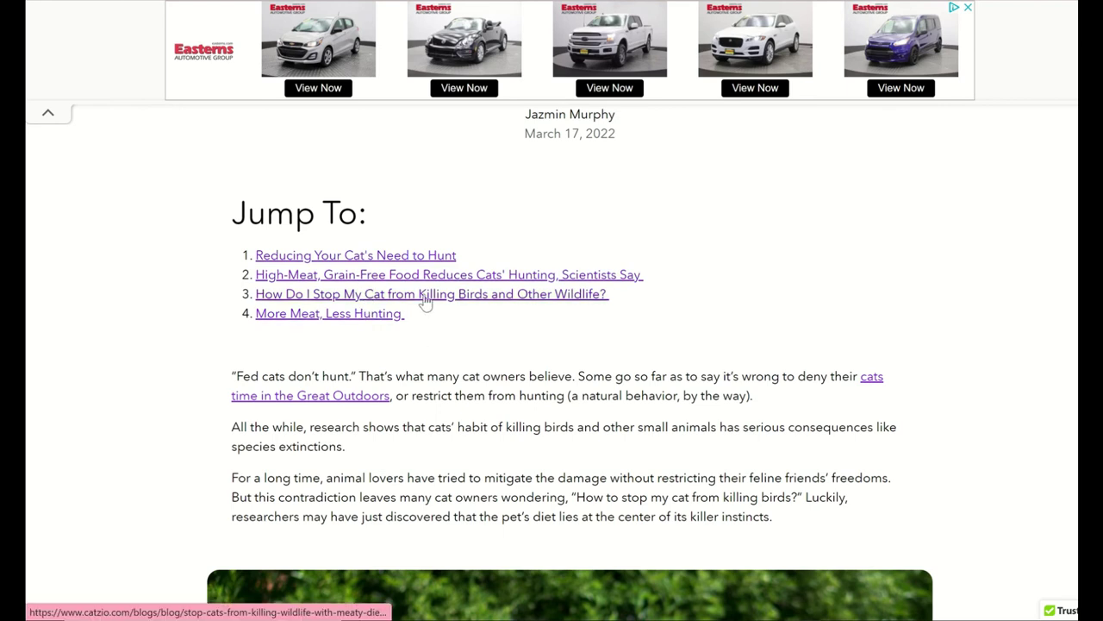
- Review the blog article's introduction, lead image, first section heading and Must-Reads promotion to see how they are laid out
scroll(435, 303, down, 4)
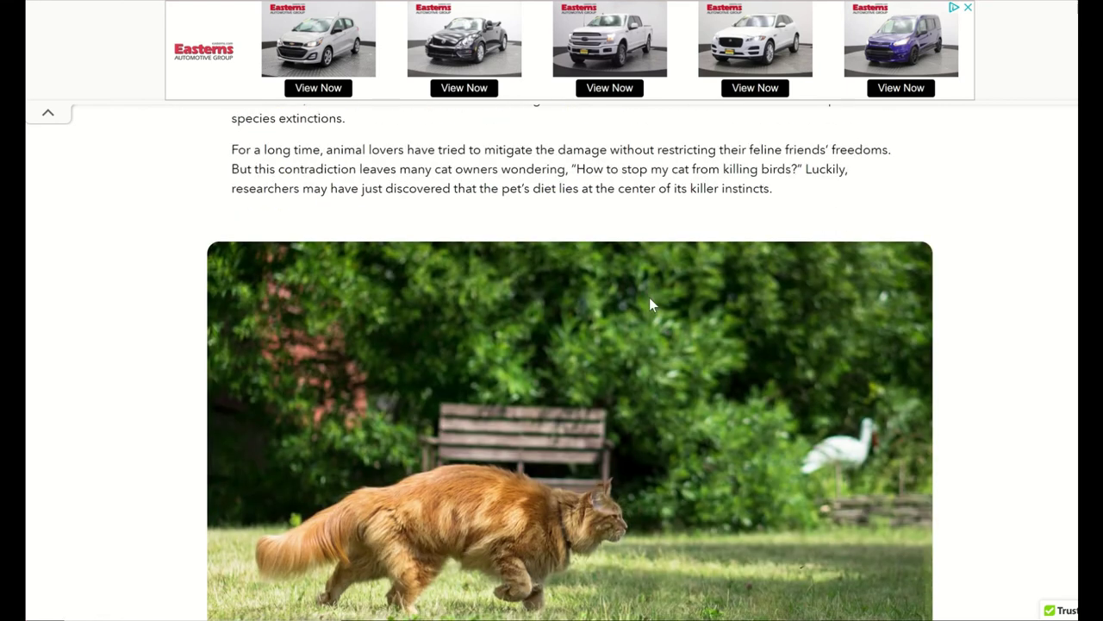
scroll(649, 298, down, 6)
scroll(709, 295, up, 3)
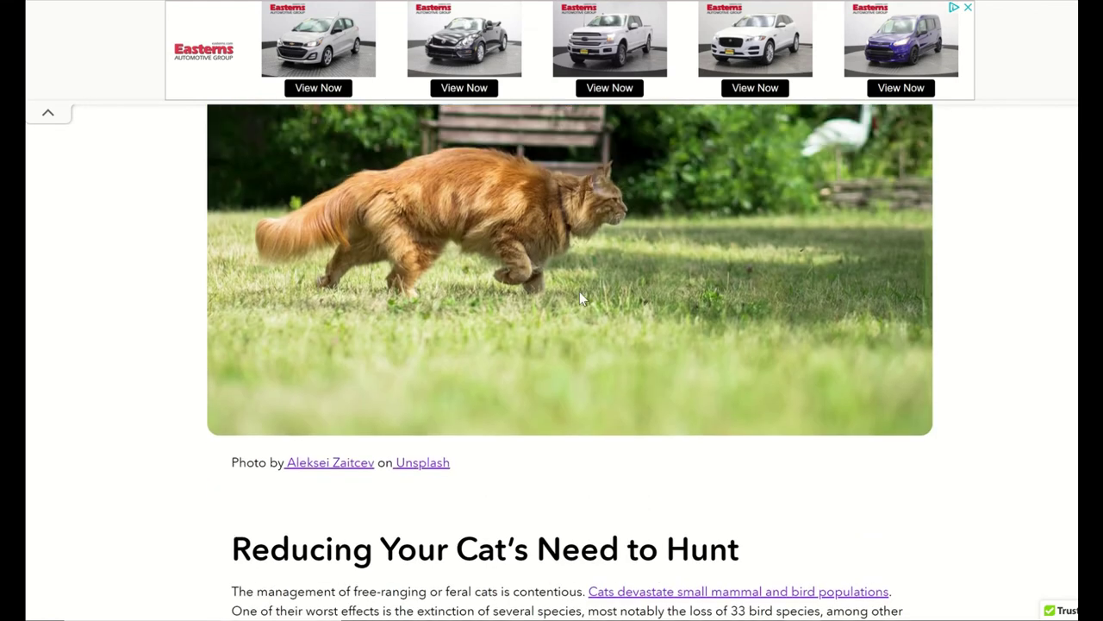
scroll(576, 369, up, 1)
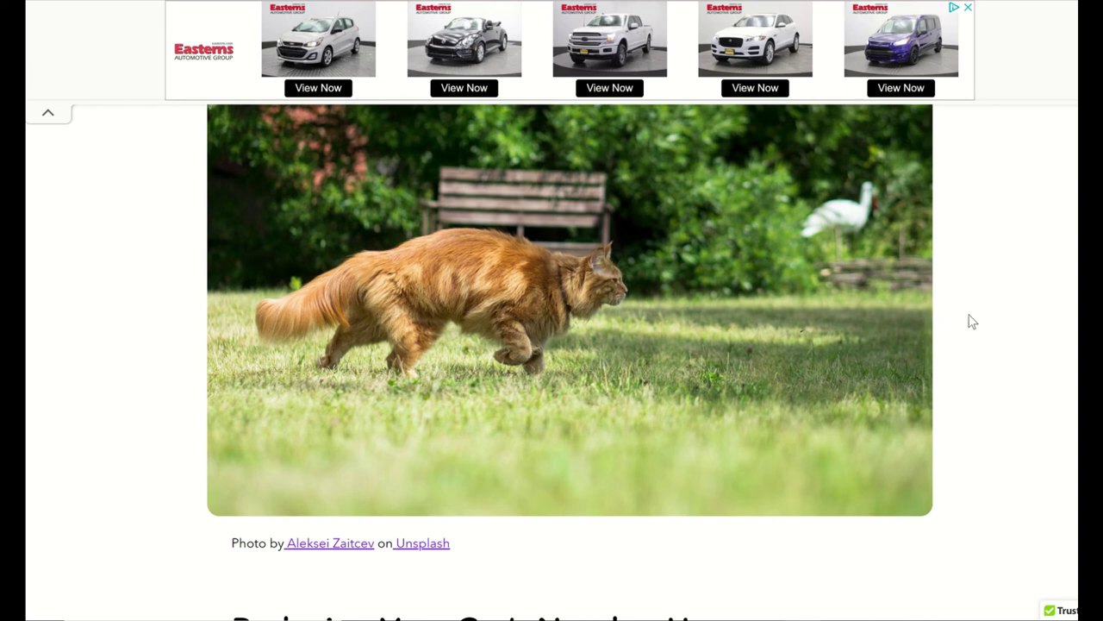
scroll(974, 349, down, 1)
scroll(976, 349, down, 4)
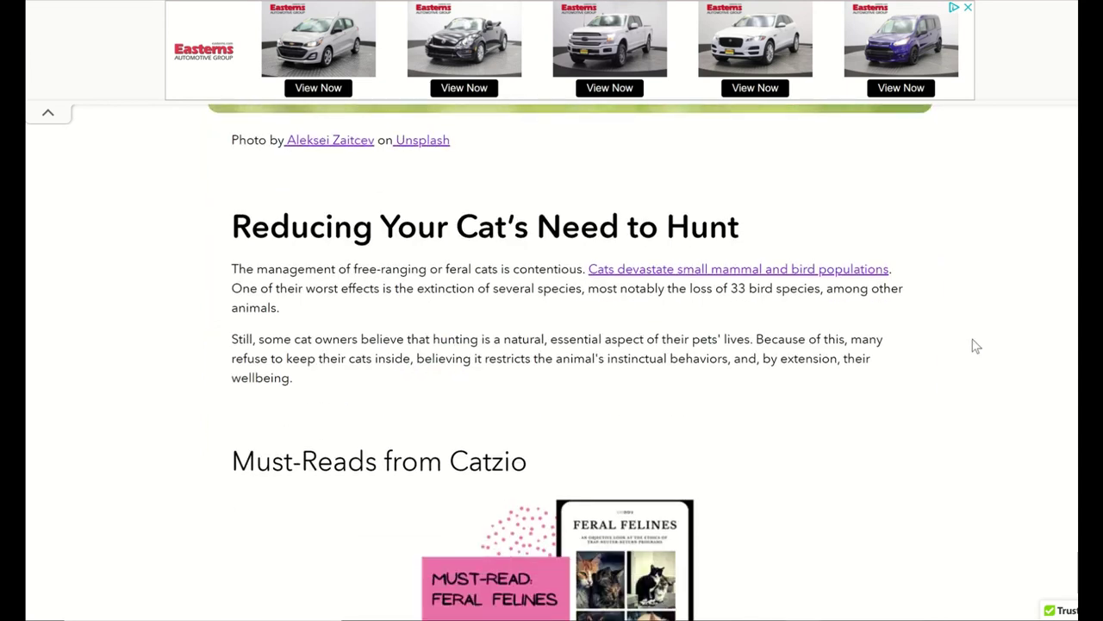
scroll(976, 346, up, 7)
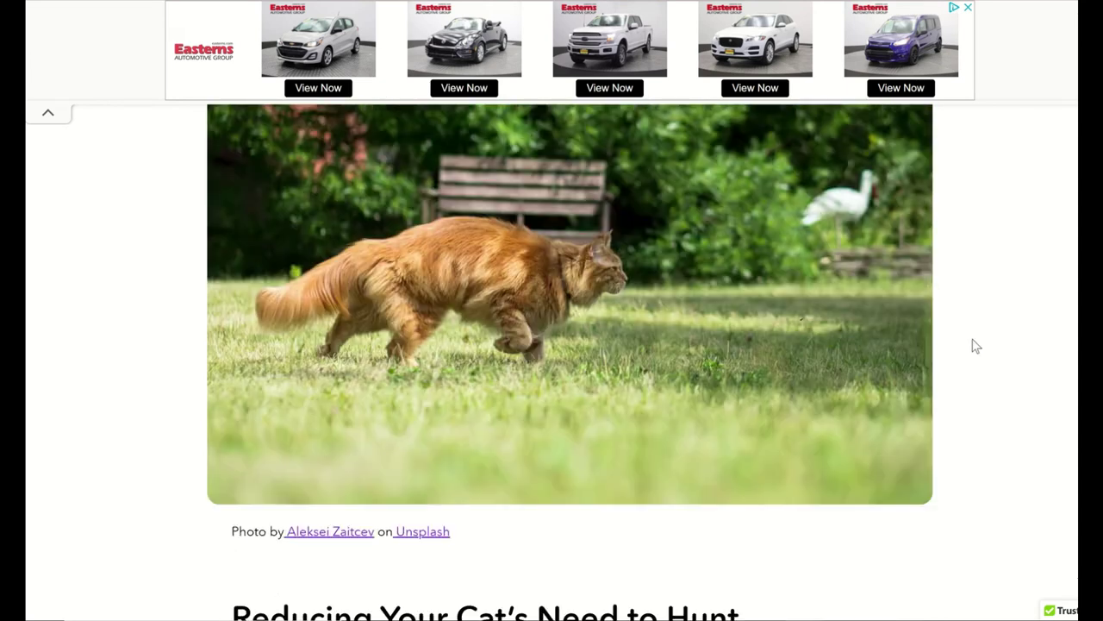
scroll(743, 350, down, 1)
scroll(845, 375, down, 5)
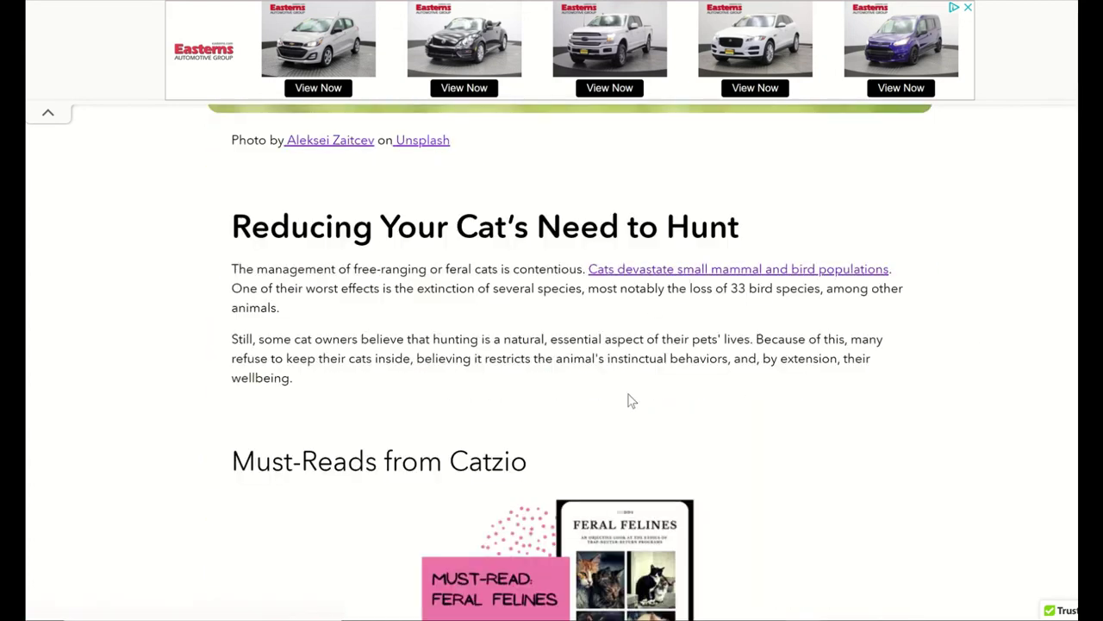
scroll(806, 394, down, 4)
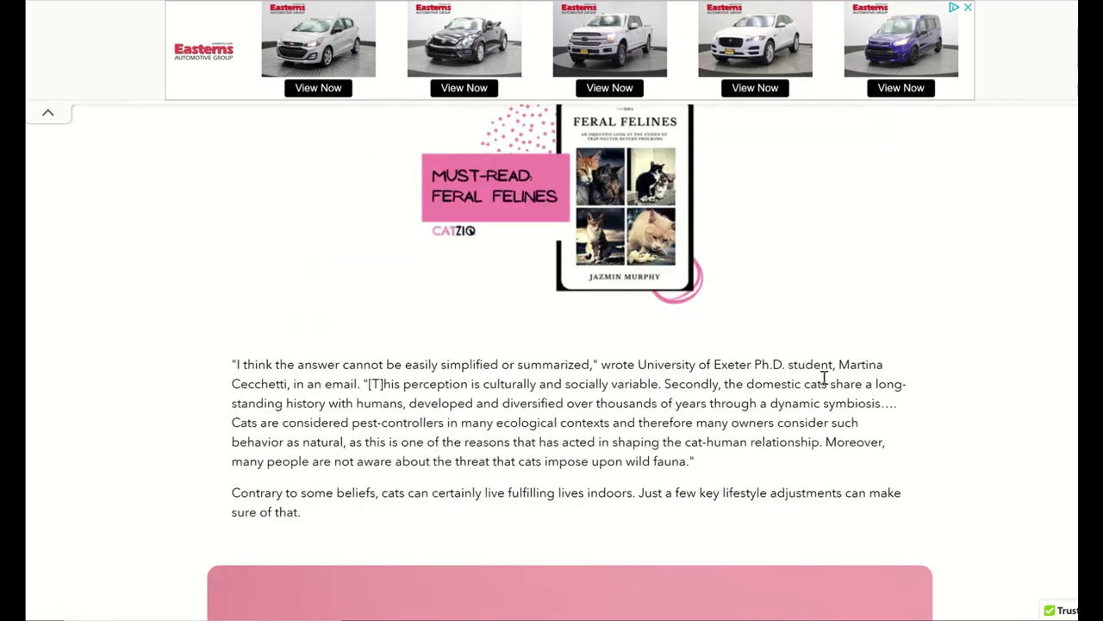
scroll(823, 377, up, 10)
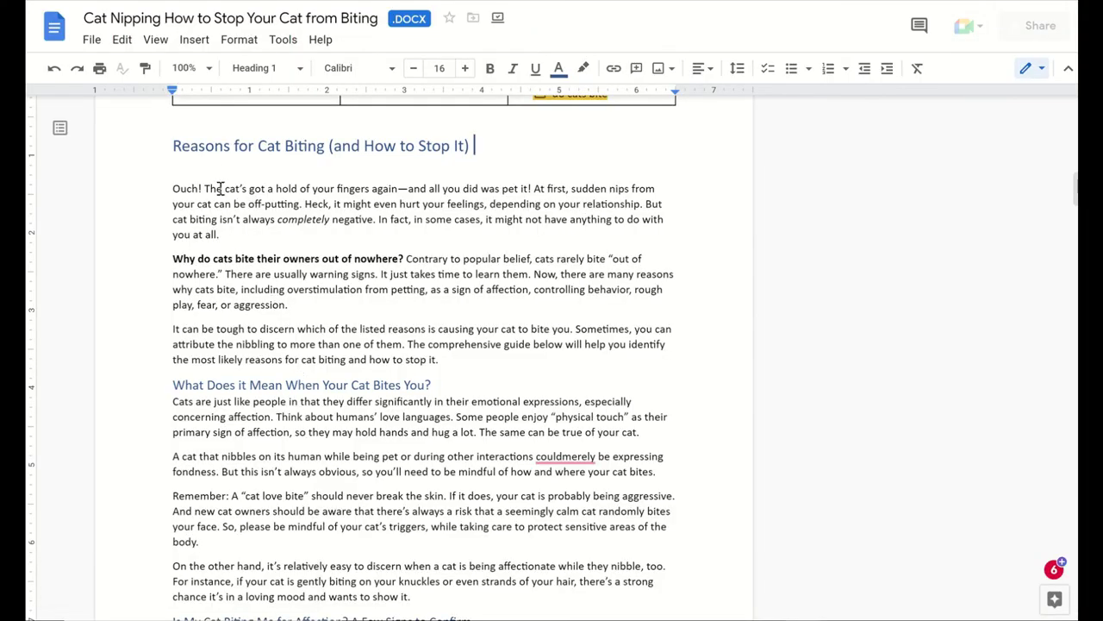
- Switch back to the cat-biting document and remove the empty paragraph below the main heading
click(224, 167)
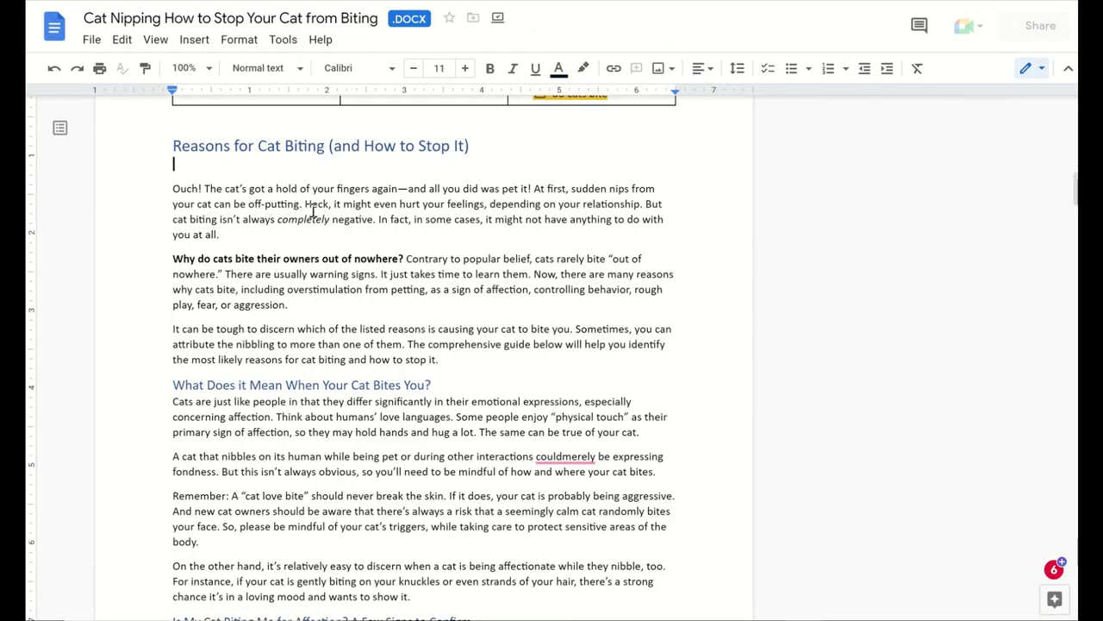
key(BackSpace)
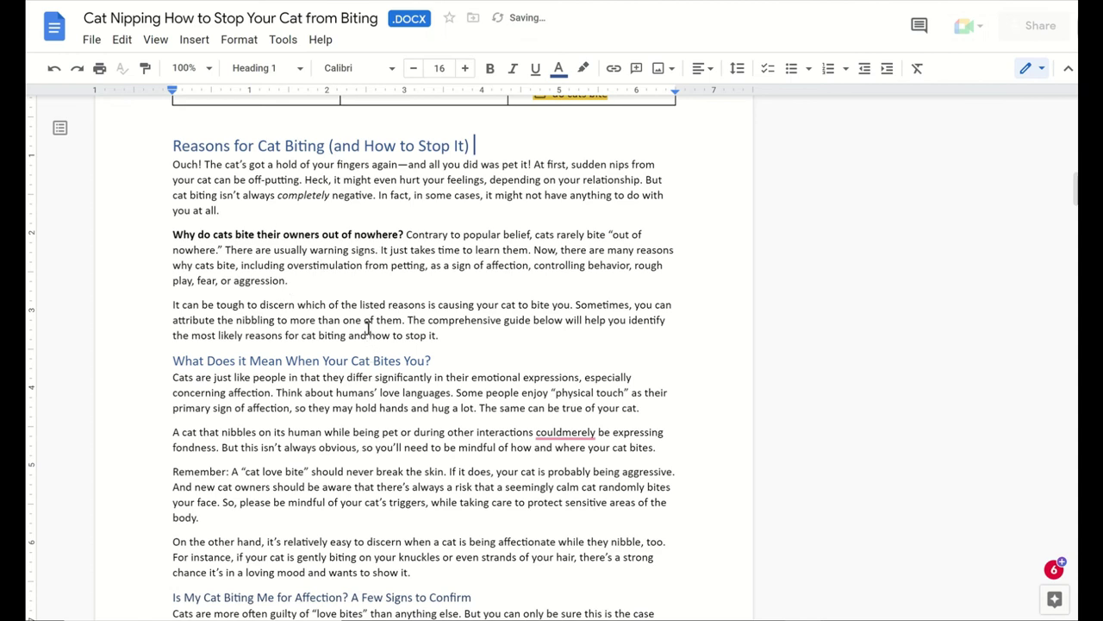
scroll(369, 338, down, 2)
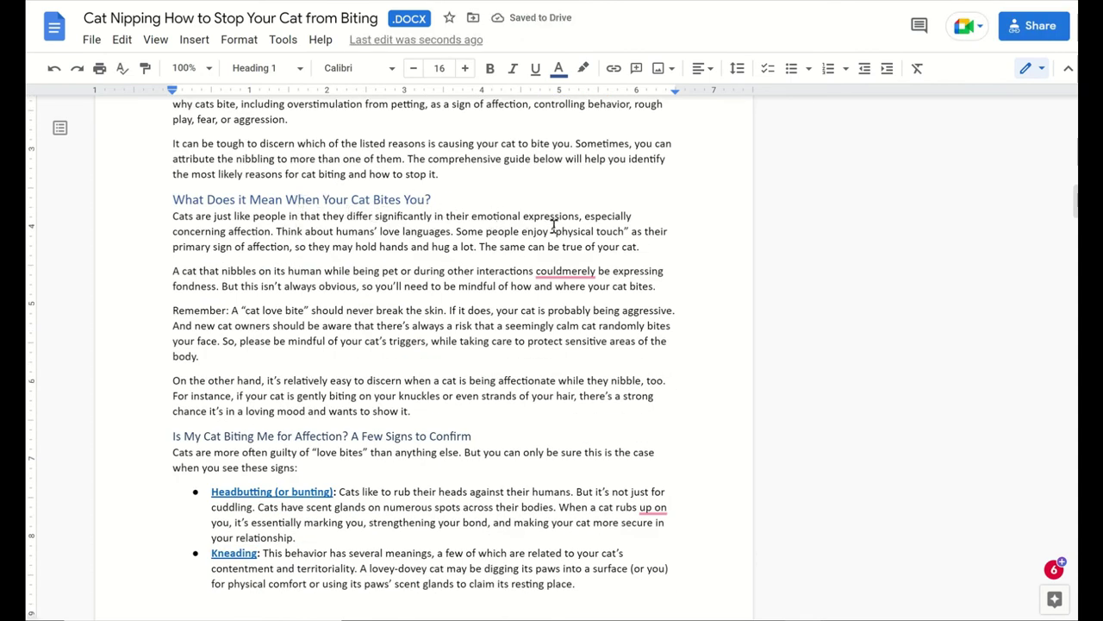
- Check the keyword table, then comment "*header-tag*: reasons-cat-bites-me" on the heading "What Does it Mean When Your Cat Bites You?"
scroll(554, 225, up, 10)
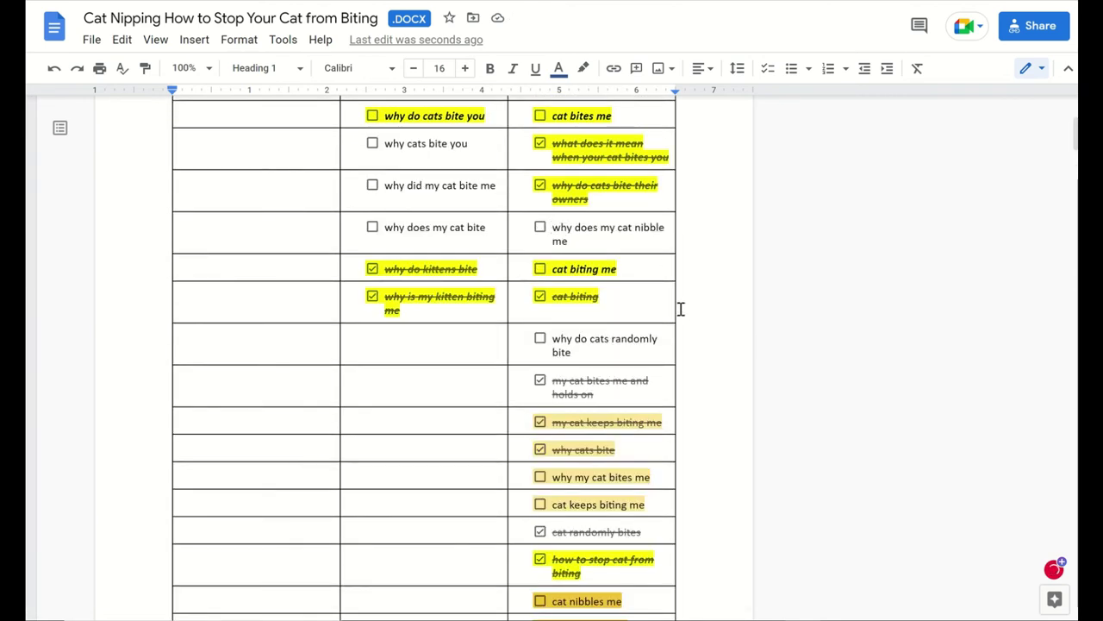
scroll(435, 360, up, 2)
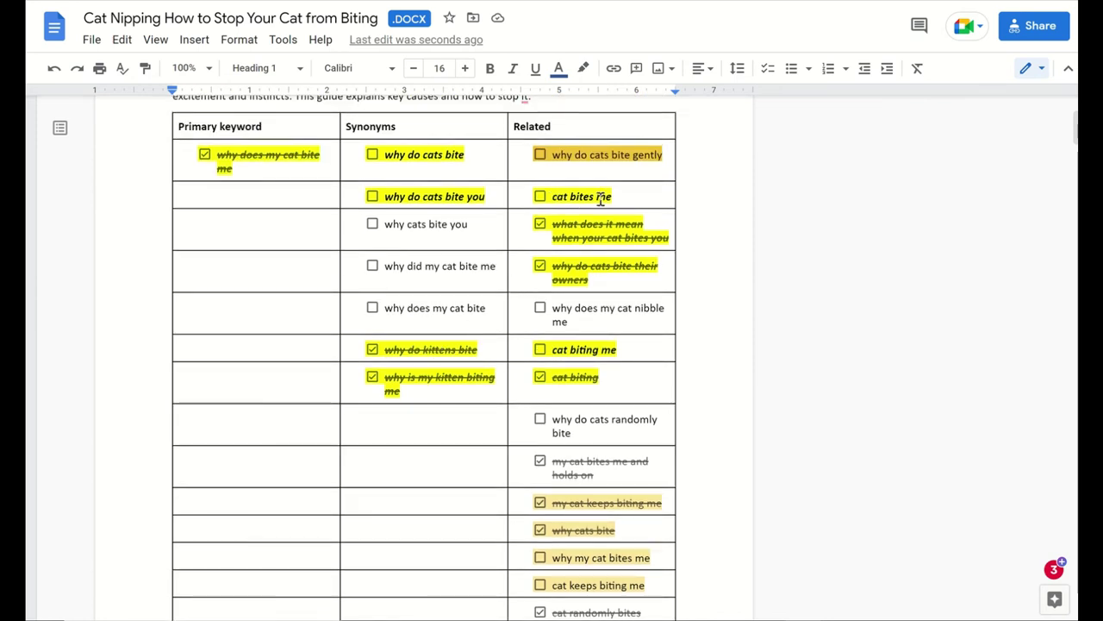
scroll(522, 371, down, 9)
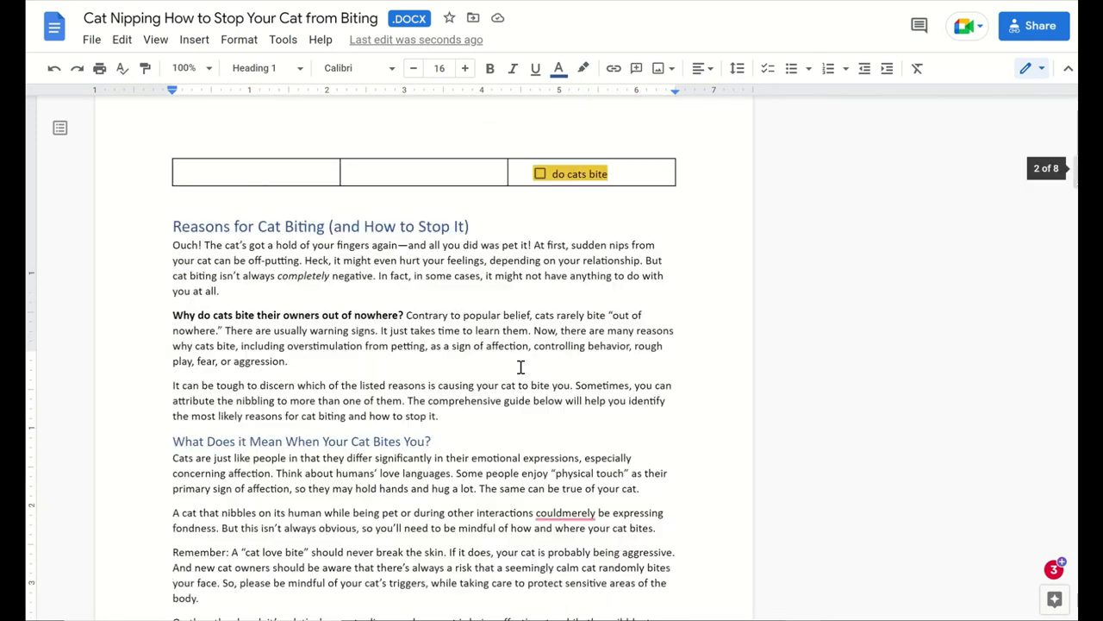
triple_click(384, 440)
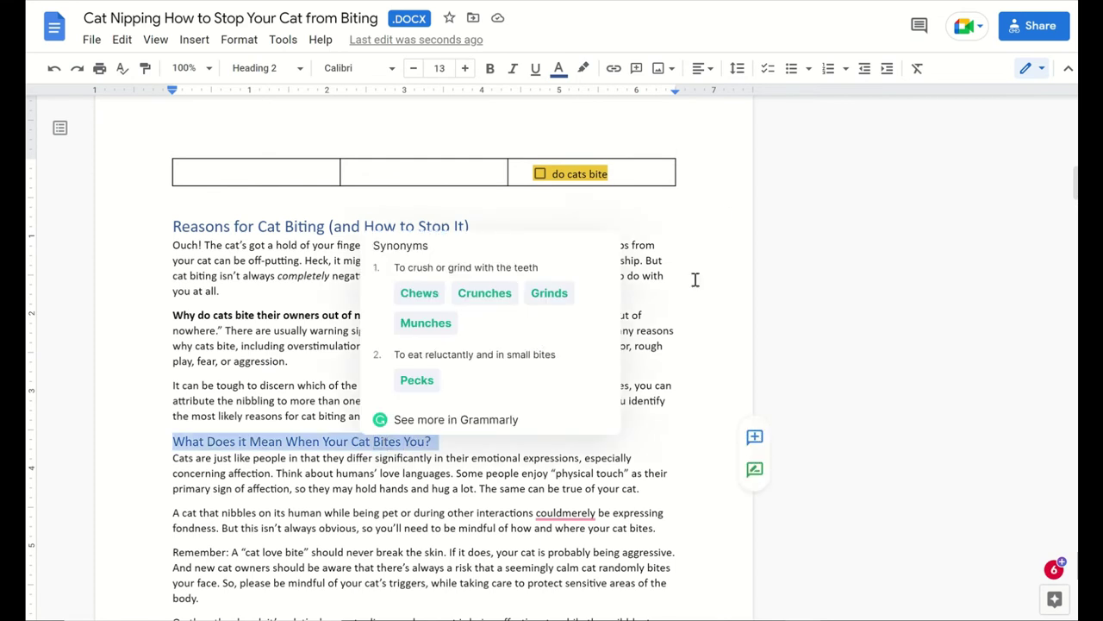
key(ctrl+alt+m)
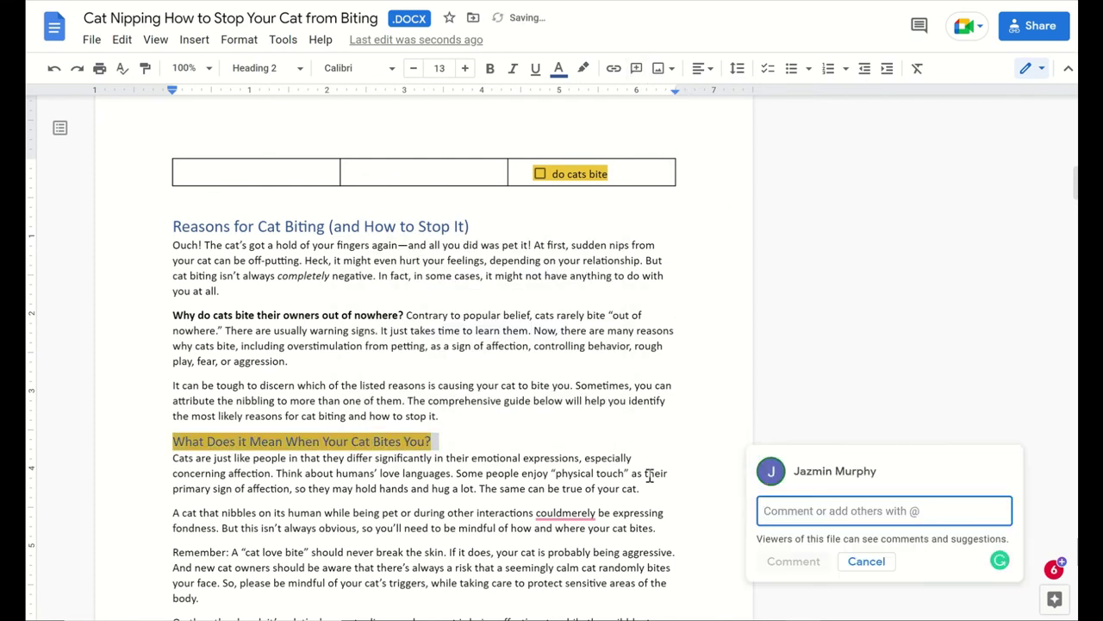
text('header-tag*)
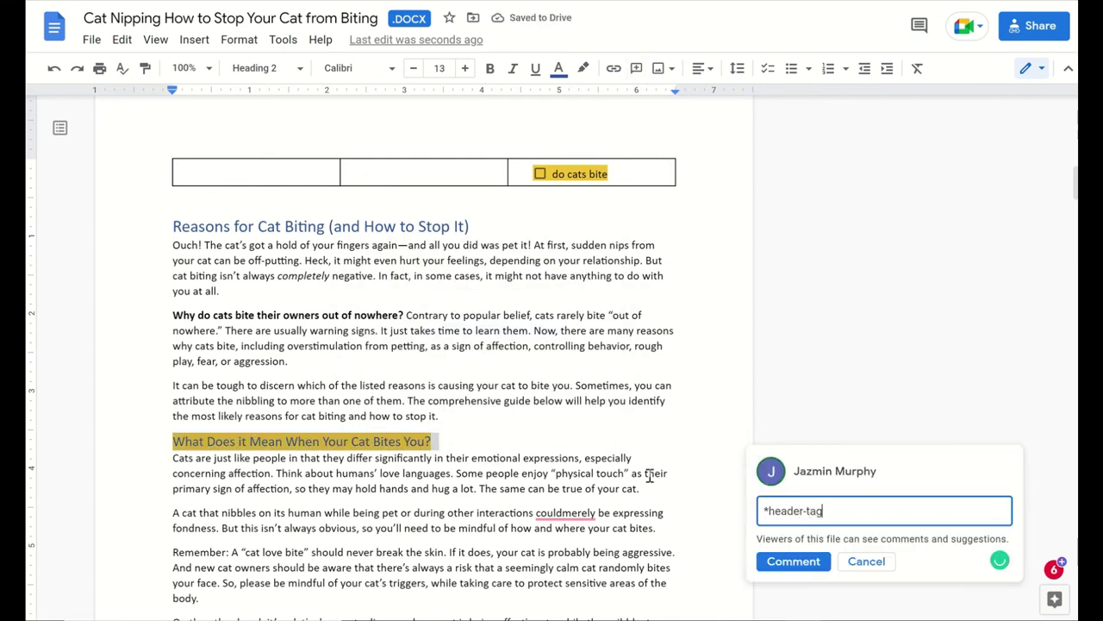
text(: reasons-)
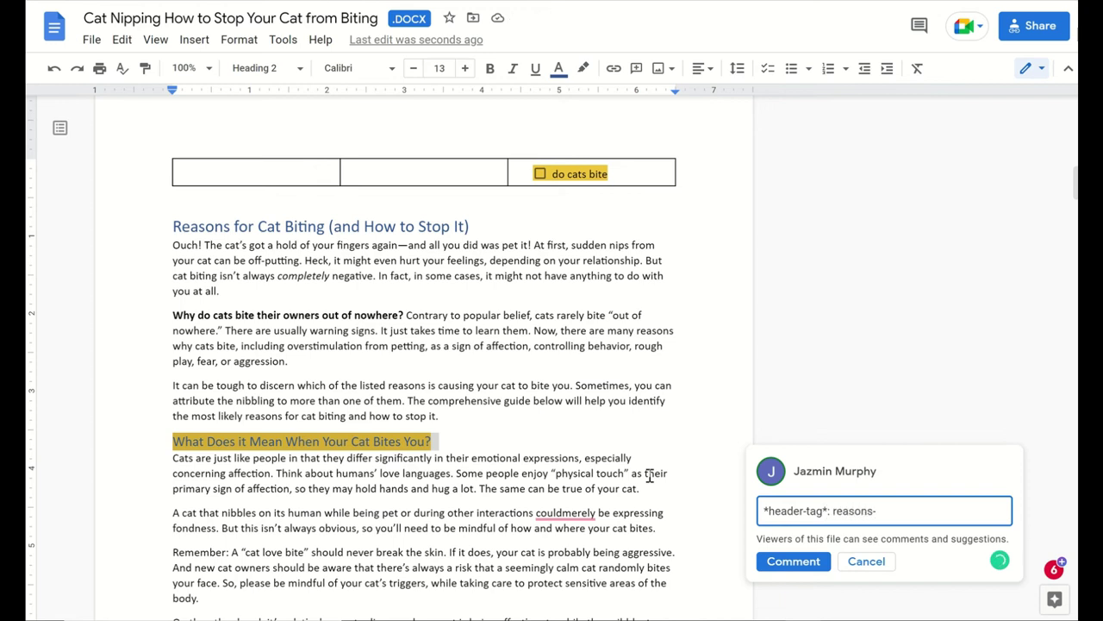
text(cat-bites-me)
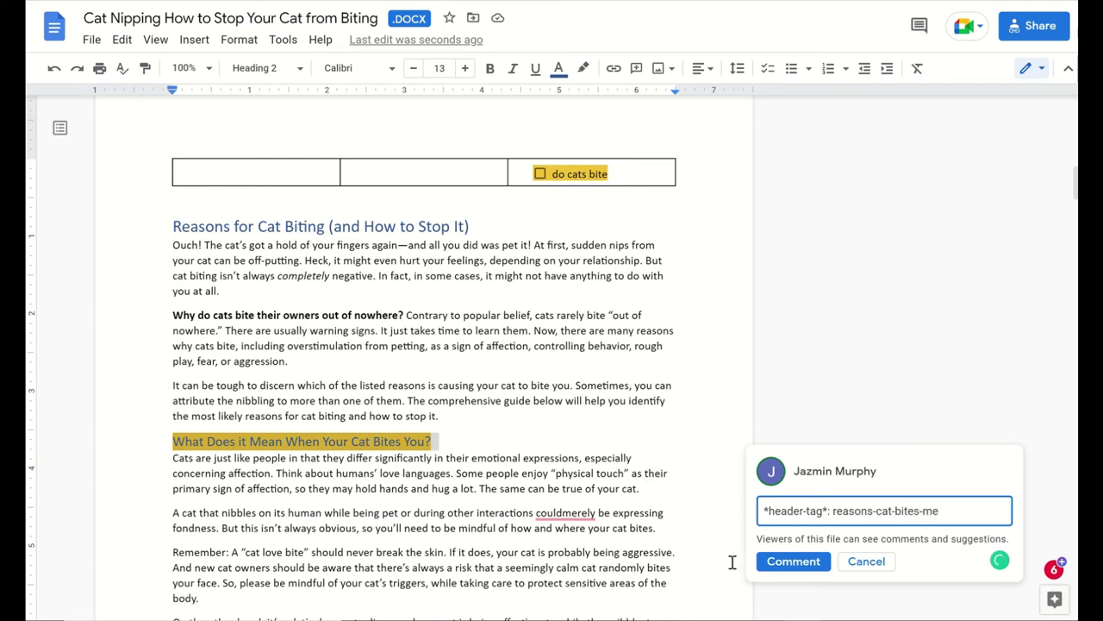
click(794, 564)
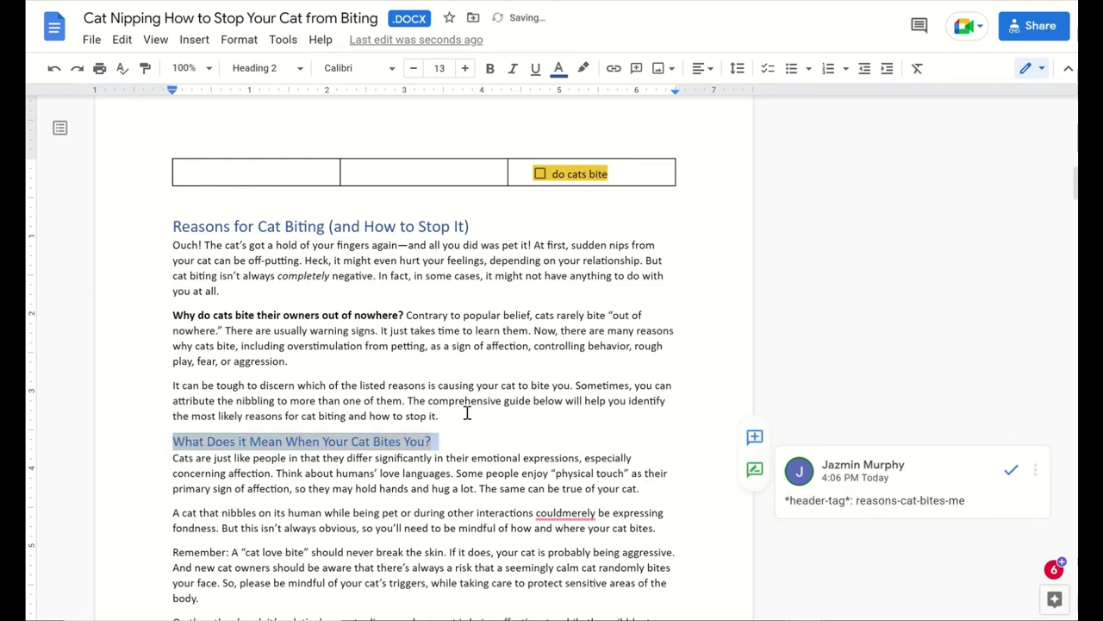
scroll(496, 444, down, 1)
click(481, 359)
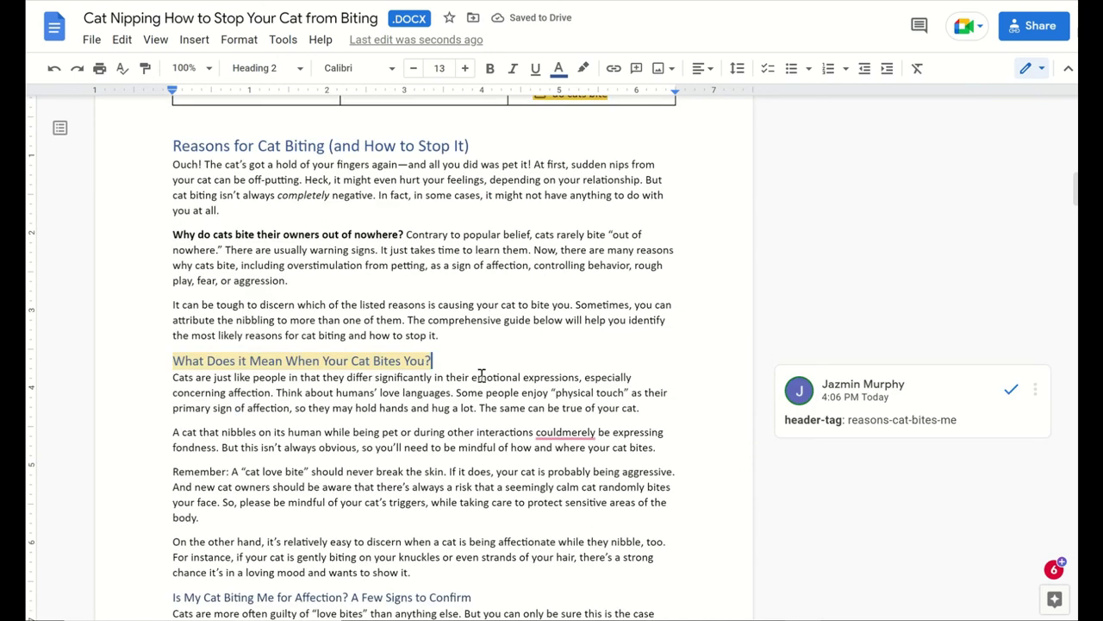
- Review the affection-signs section, the embedded Reddit code with its permission comment, and the section "Why Does My Cat Bite Me and Hold On?"
scroll(480, 375, down, 3)
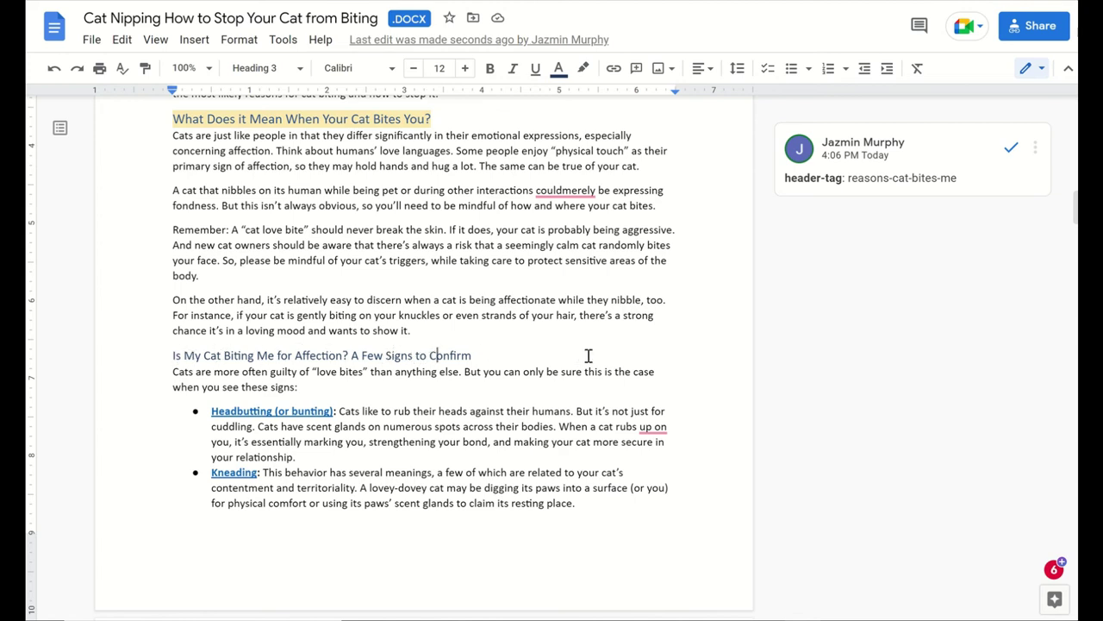
scroll(378, 353, down, 5)
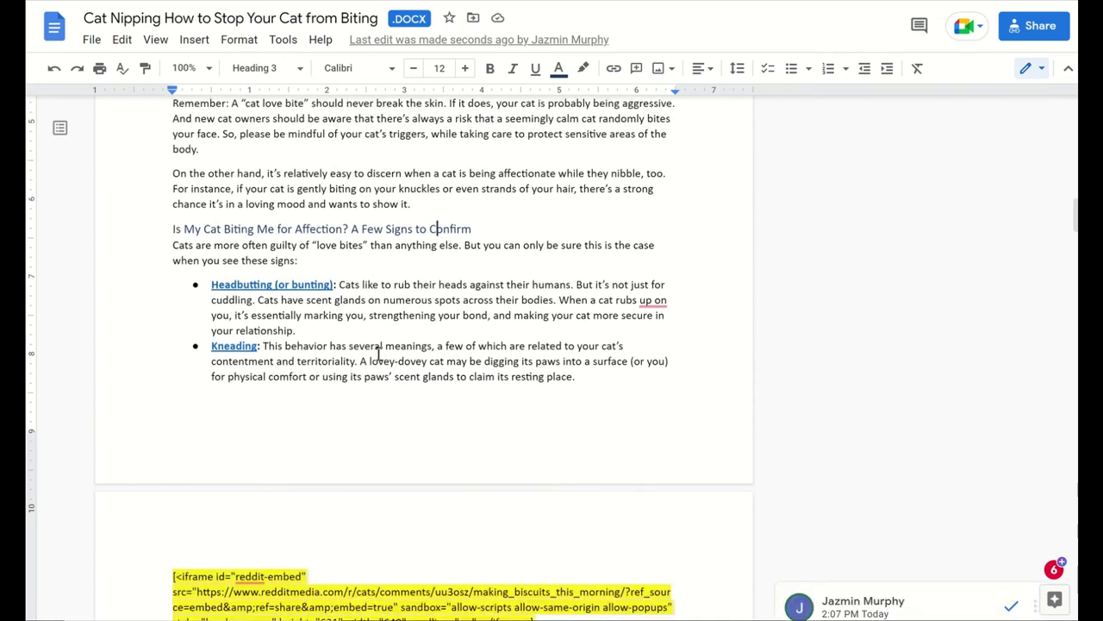
scroll(378, 353, down, 4)
scroll(387, 316, up, 2)
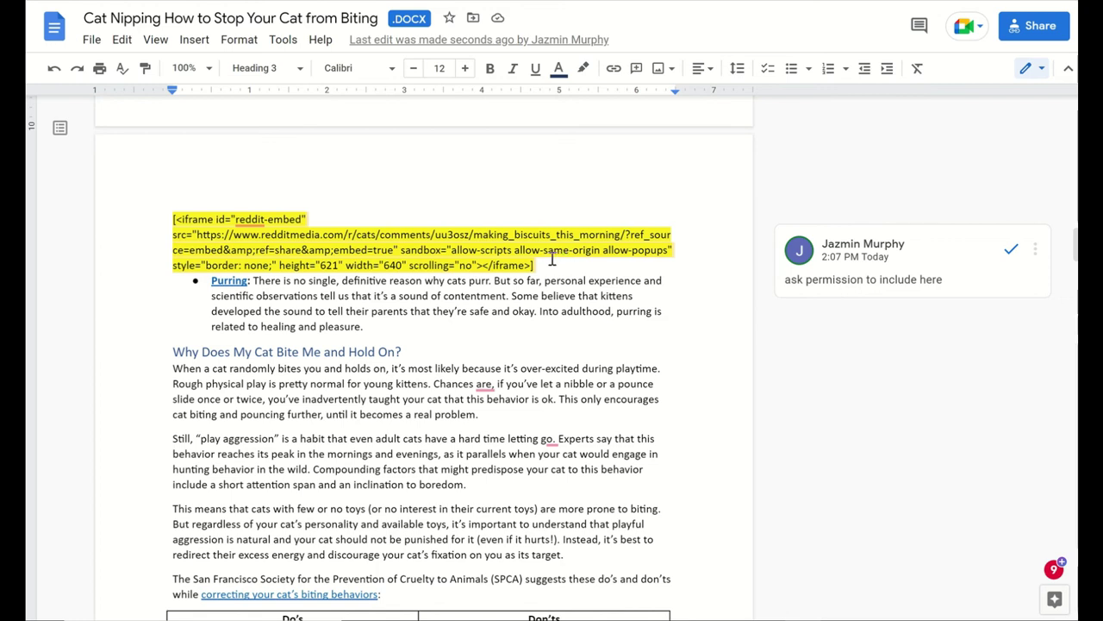
scroll(553, 259, down, 2)
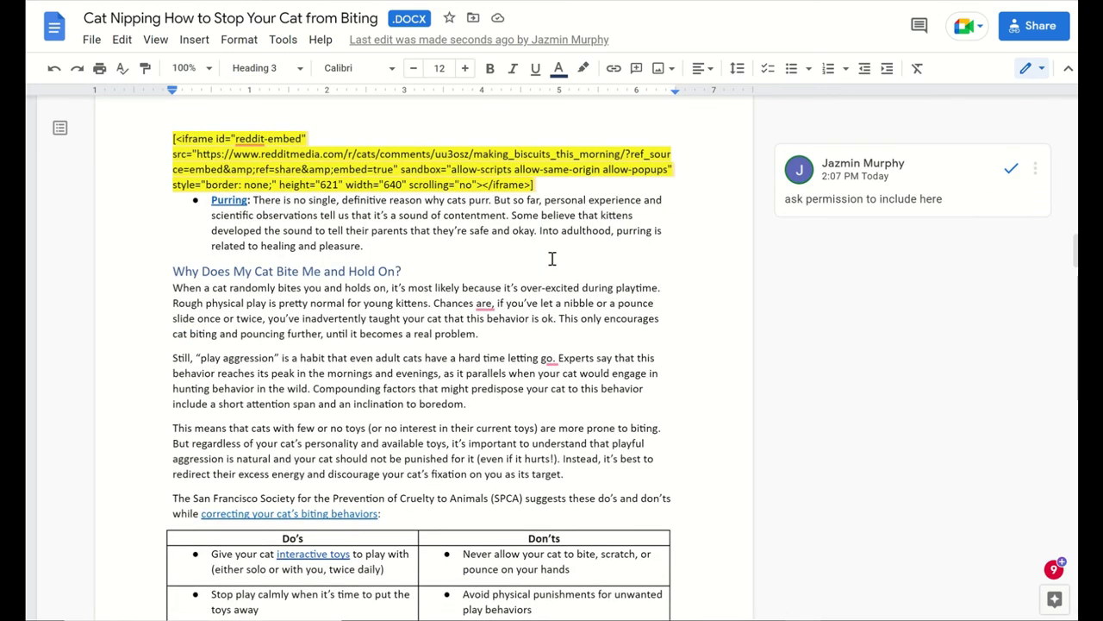
scroll(552, 257, up, 4)
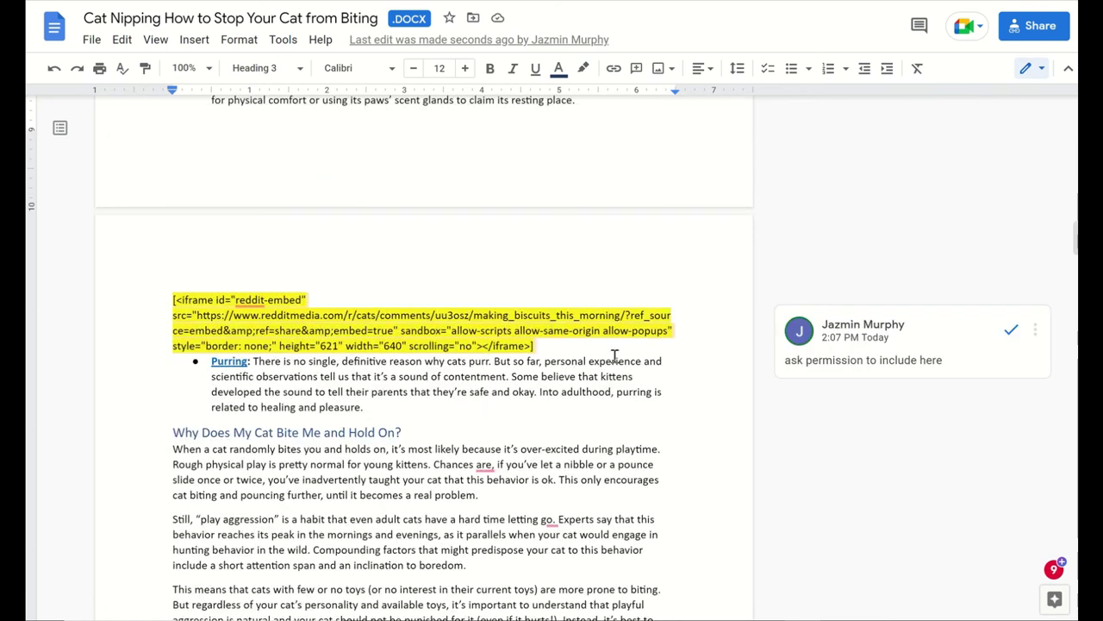
scroll(614, 349, up, 2)
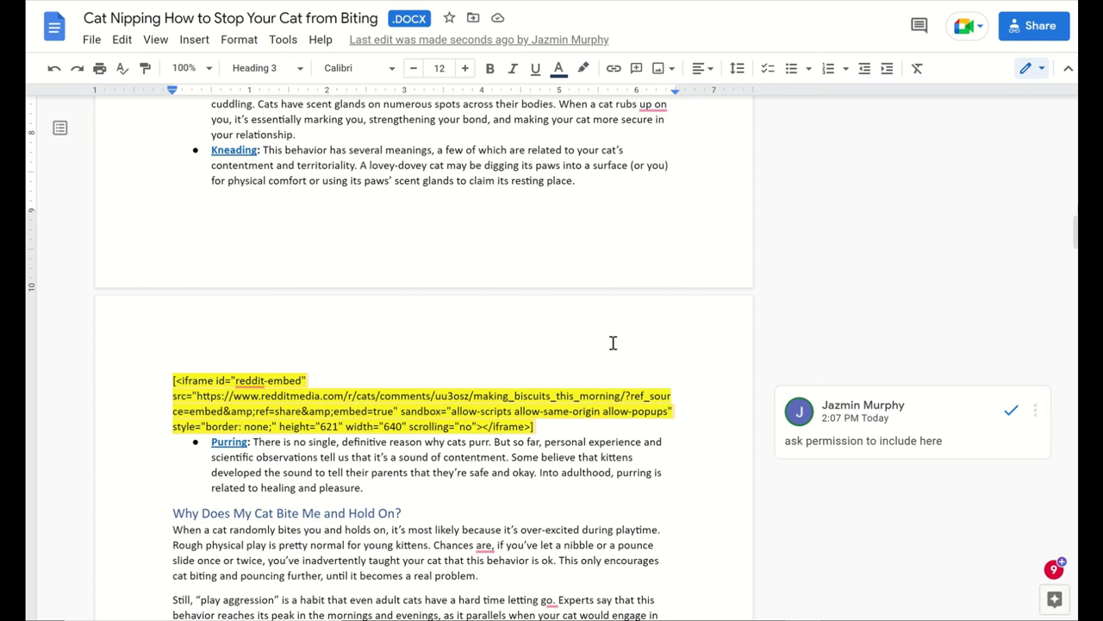
scroll(612, 343, down, 2)
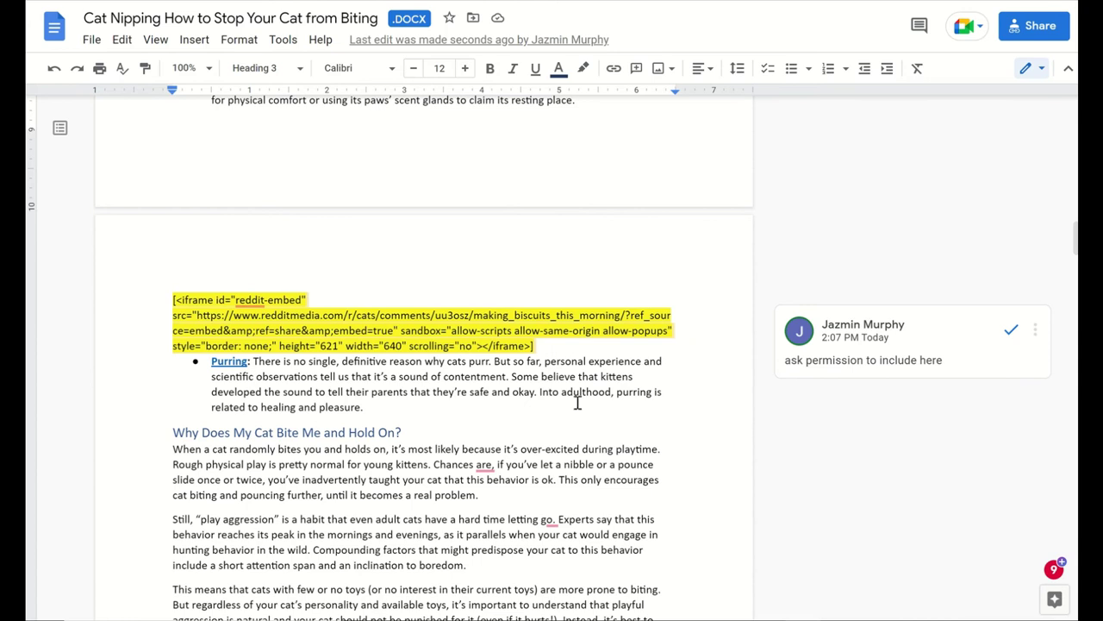
scroll(564, 387, down, 1)
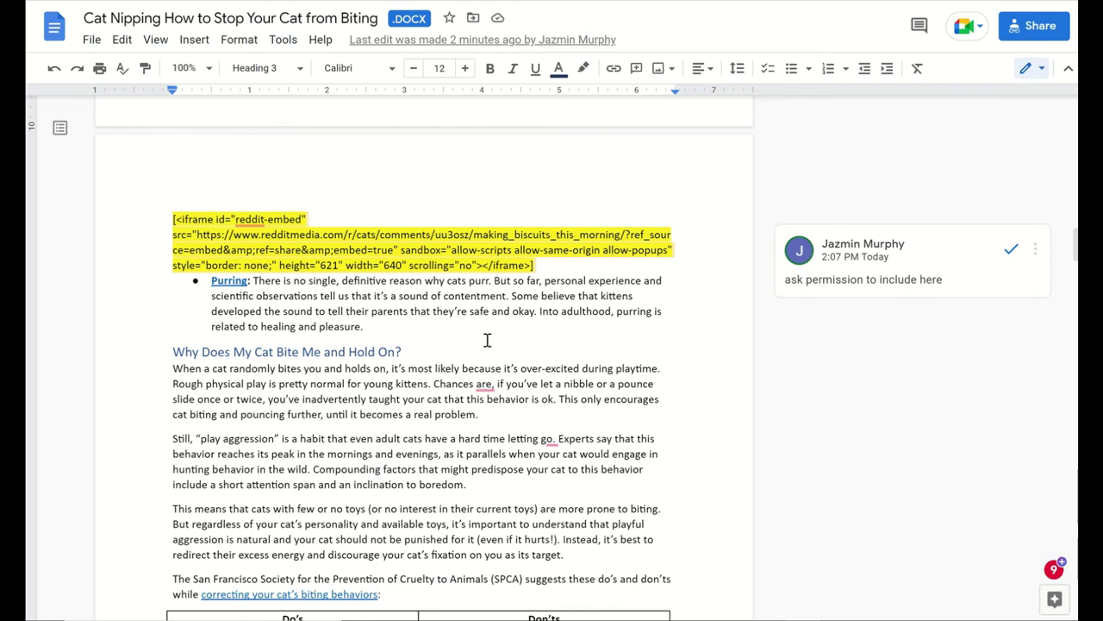
scroll(485, 303, down, 2)
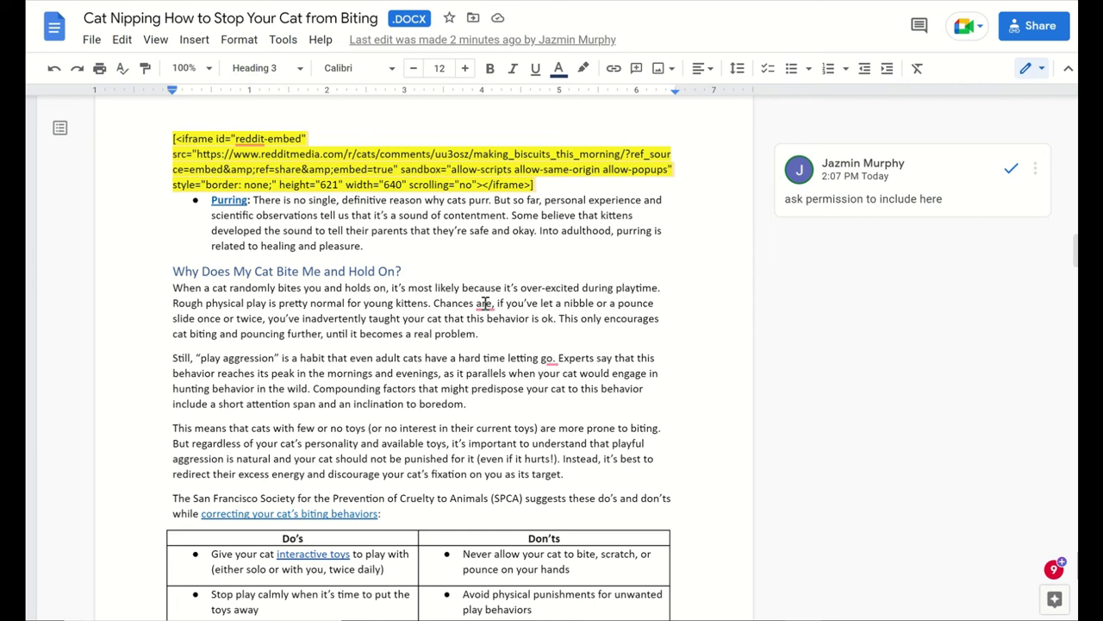
click(409, 247)
click(376, 272)
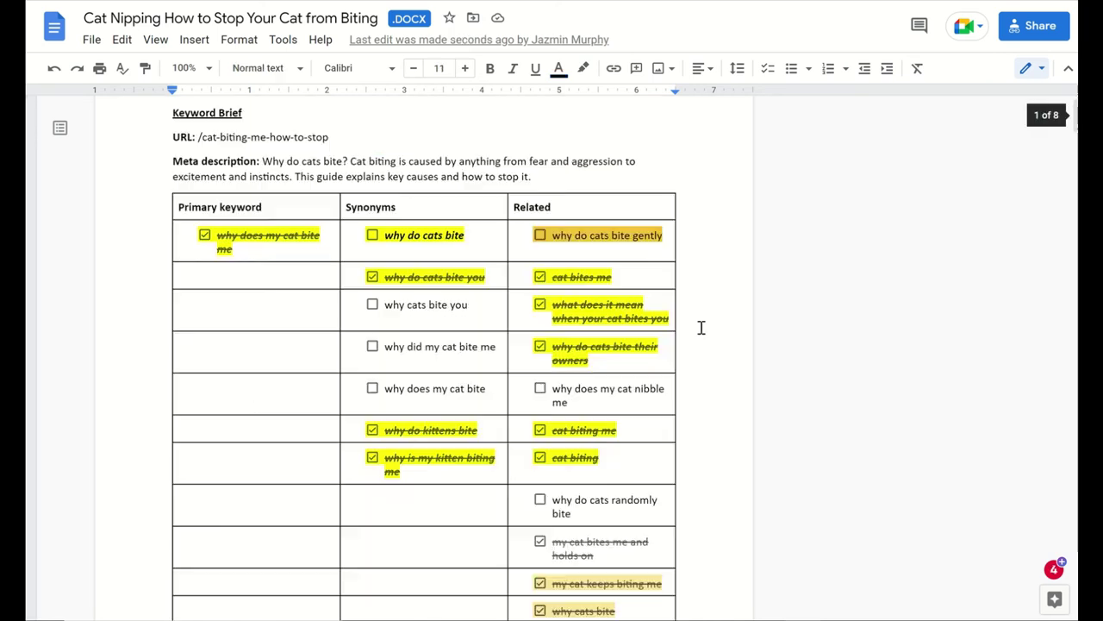
- Look through the keyword brief's table and on to the article's introduction to compare the keywords with the text
scroll(701, 325, down, 2)
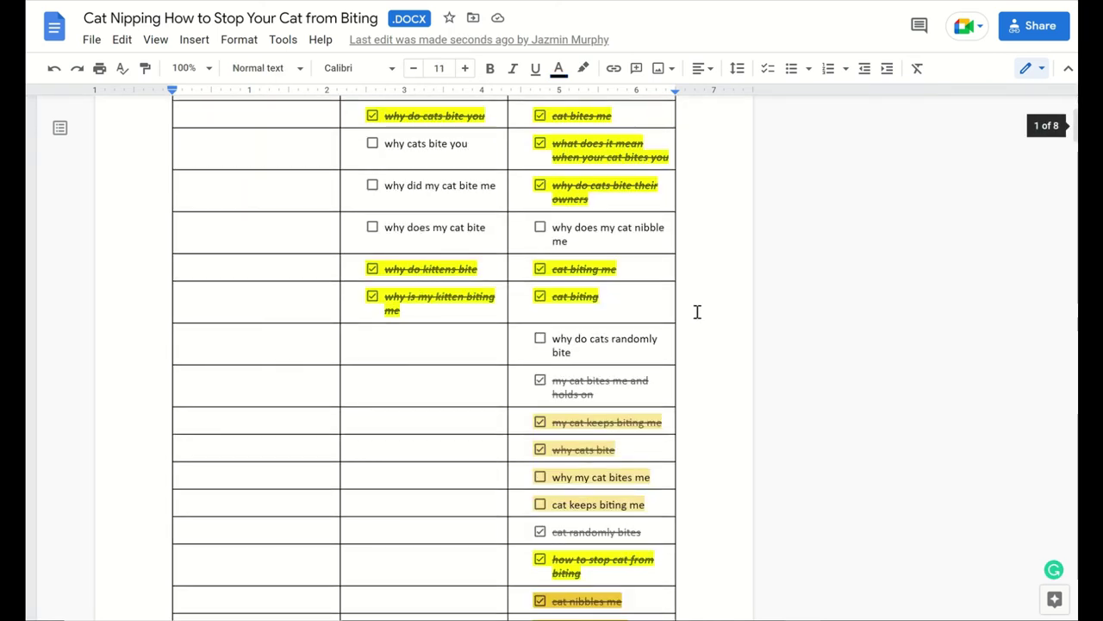
scroll(697, 312, down, 5)
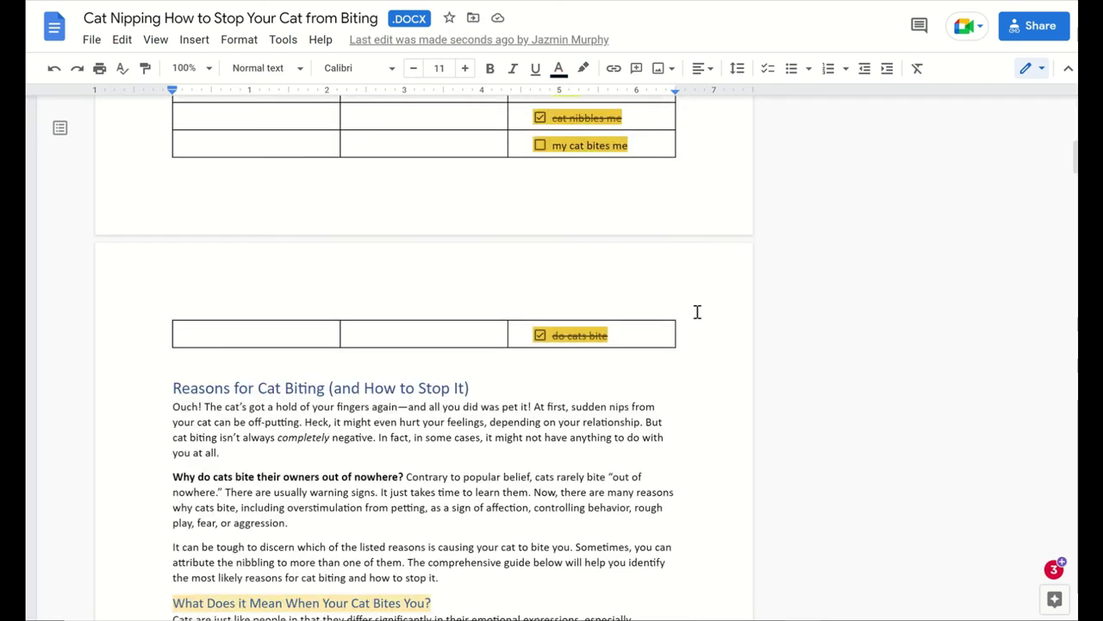
scroll(698, 311, down, 4)
scroll(697, 311, up, 1)
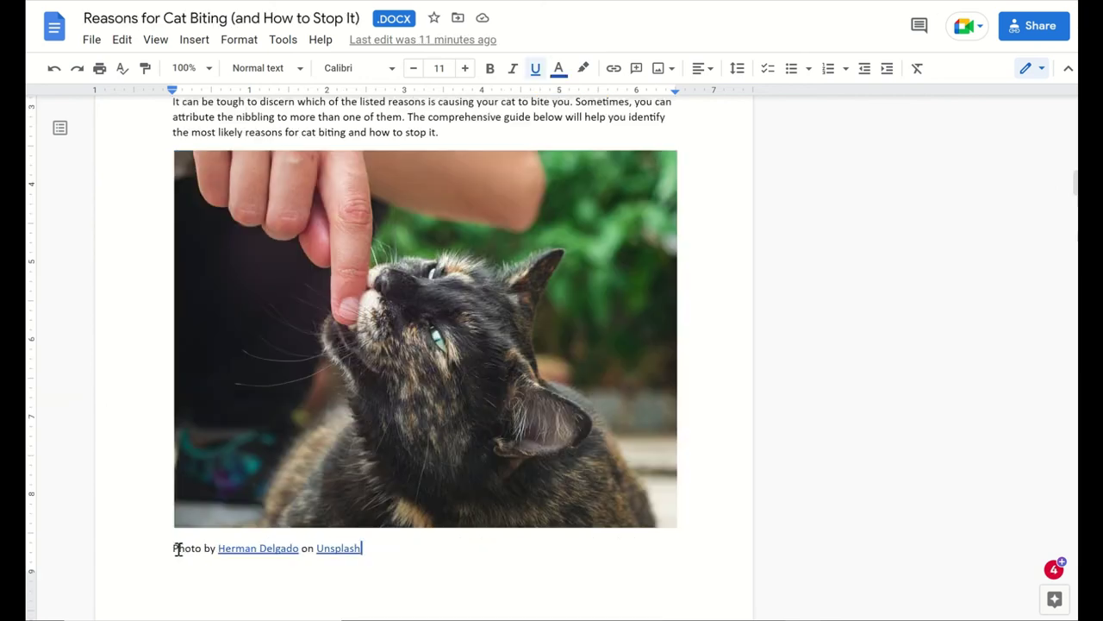
- Check the photo credit below the tortoiseshell cat image, then open that image's alt text and examine its title
drag(172, 549, 446, 556)
click(446, 556)
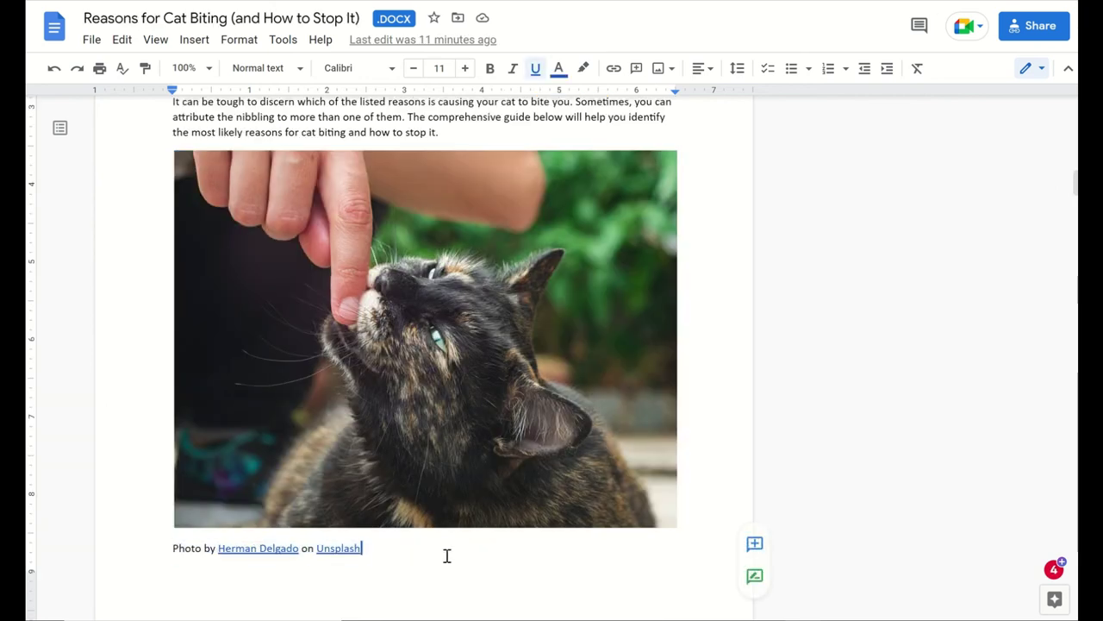
click(464, 347)
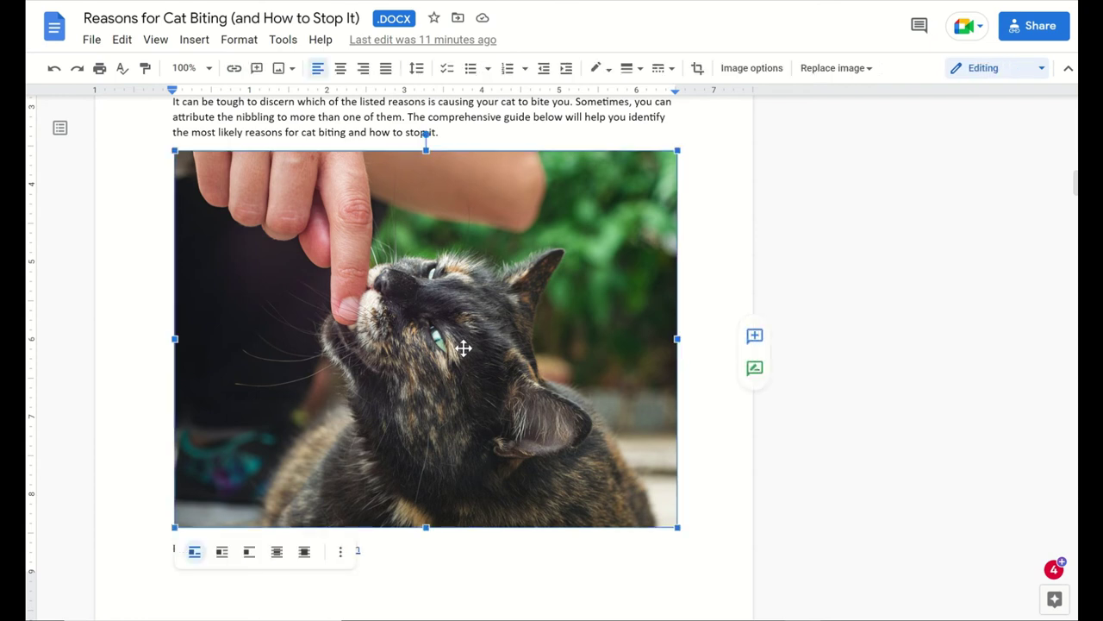
right_click(463, 346)
click(491, 561)
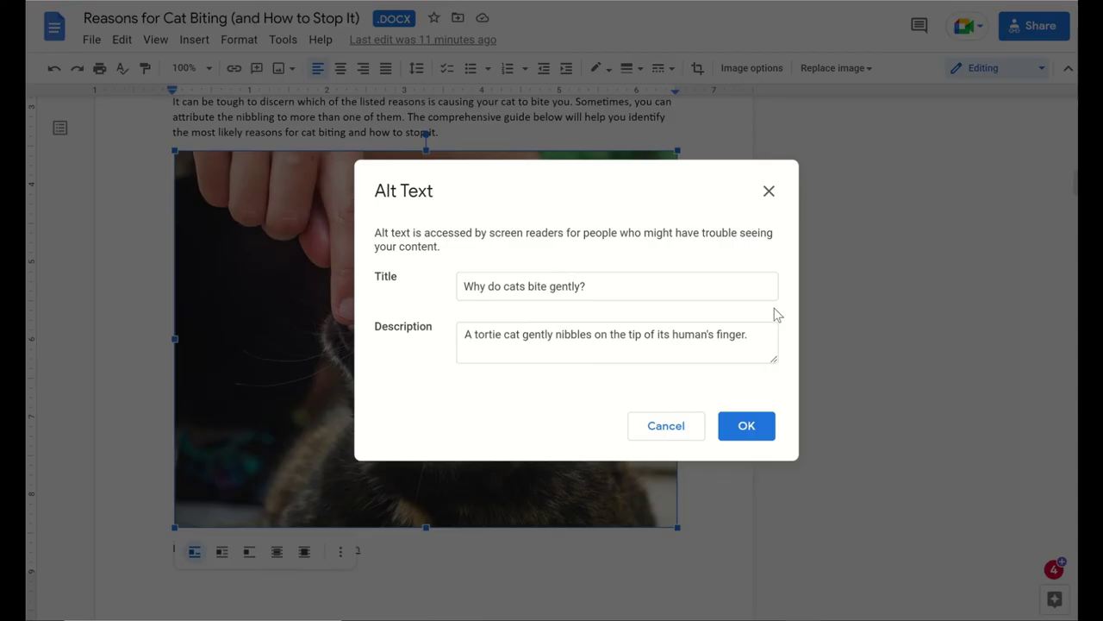
click(648, 289)
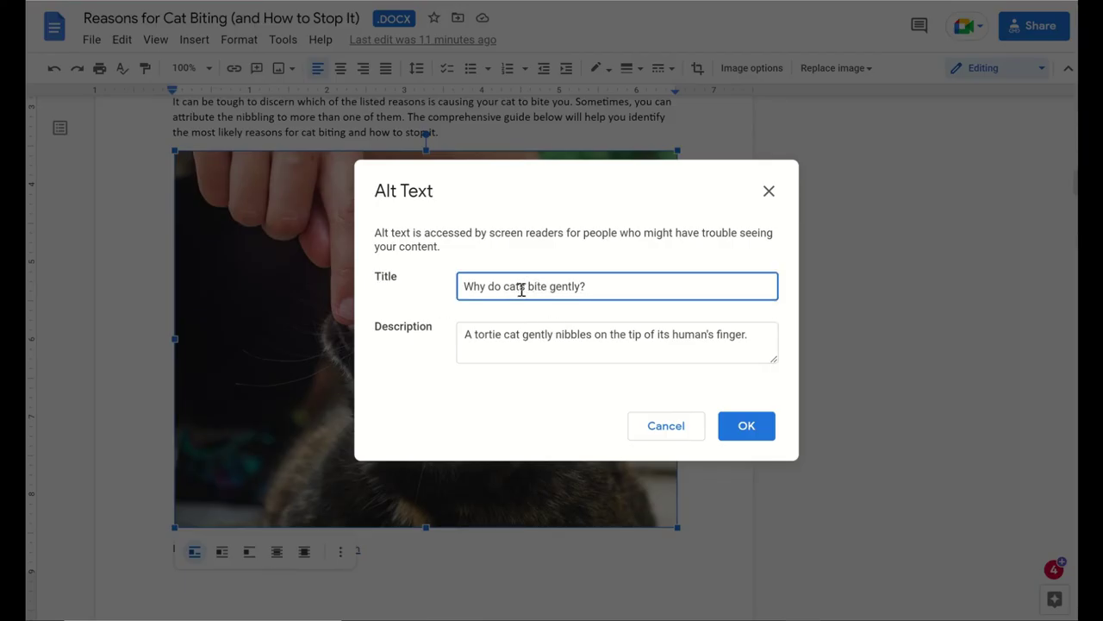
drag(466, 291, 660, 295)
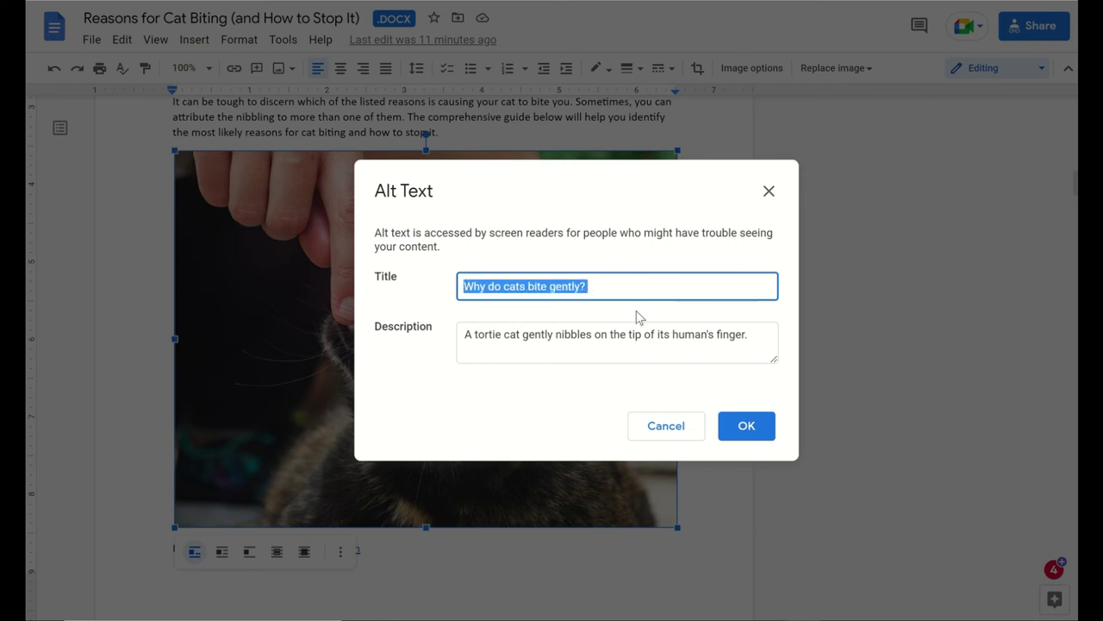
click(604, 293)
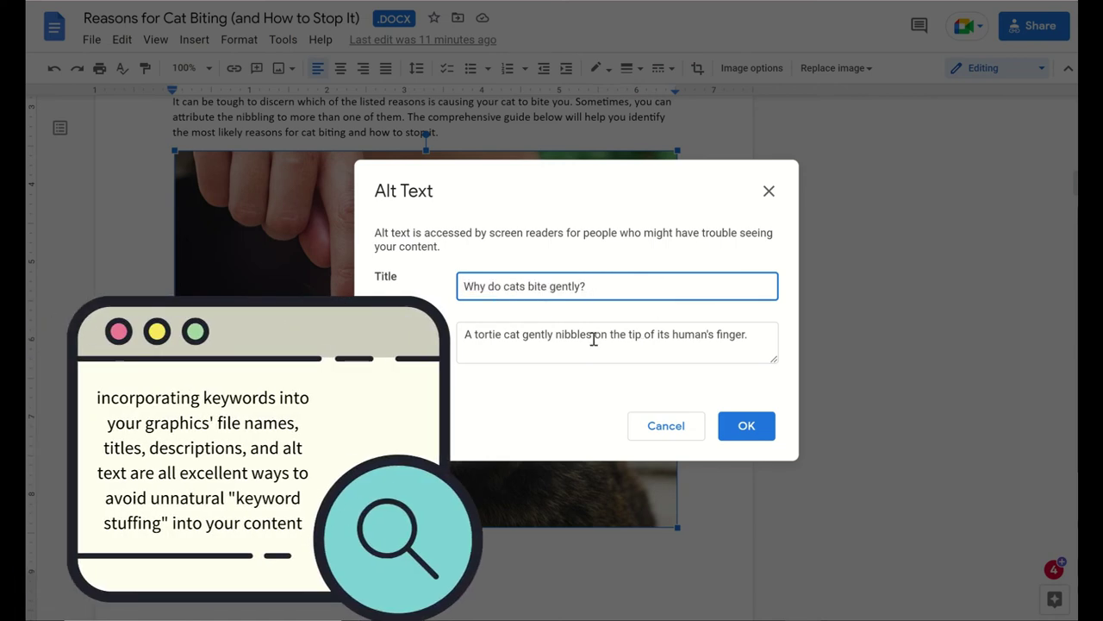
- Examine the alt text description of the tortoiseshell cat image against its title, then close the dialog
drag(466, 335, 759, 344)
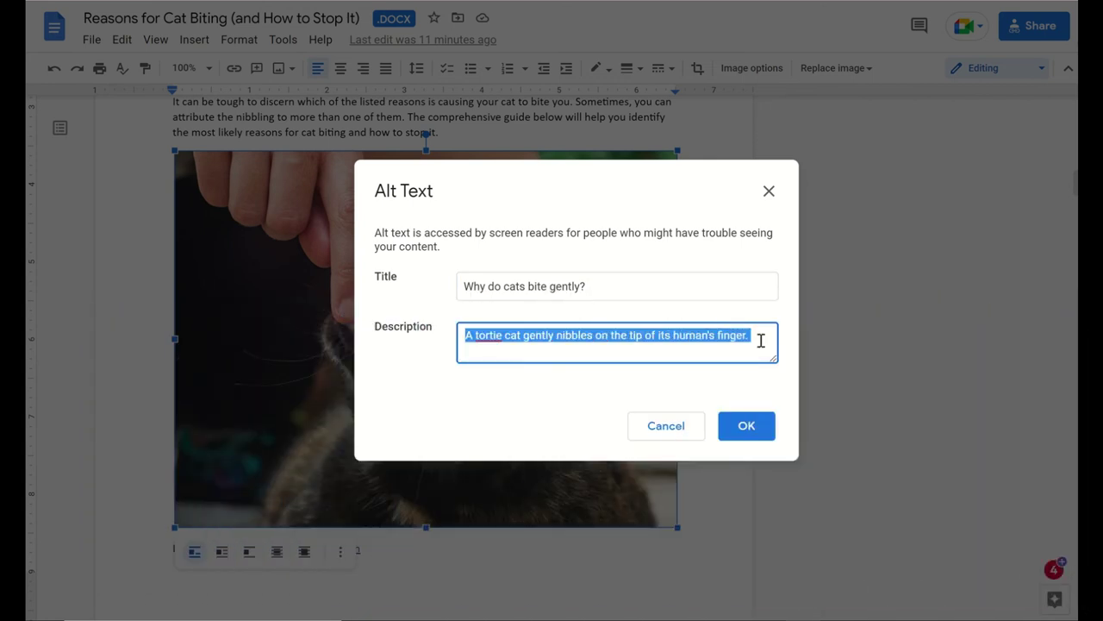
click(641, 289)
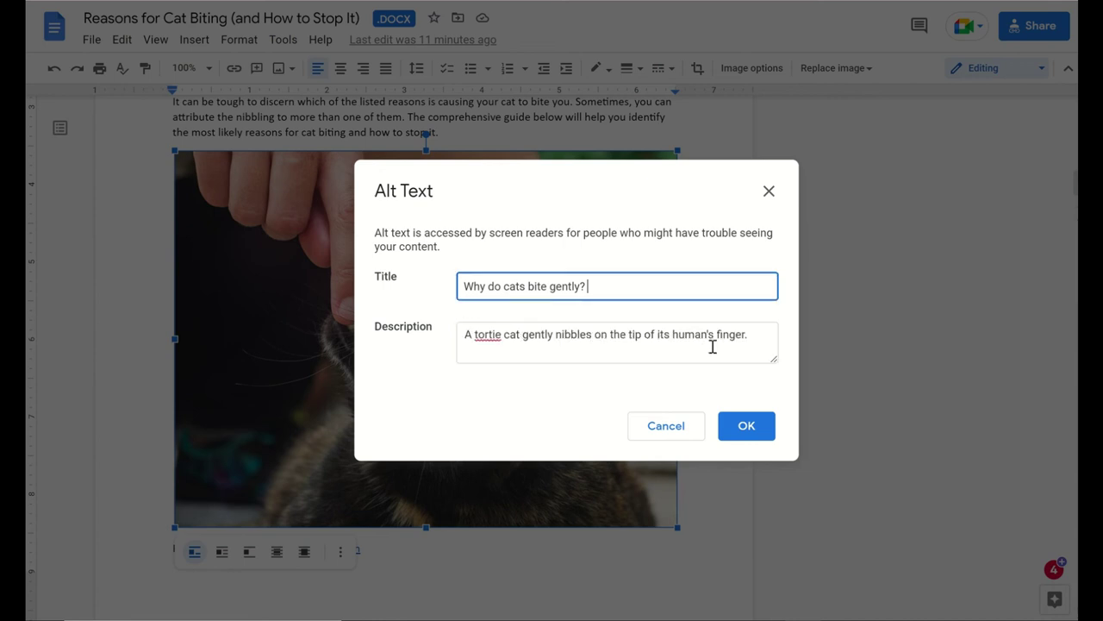
click(765, 334)
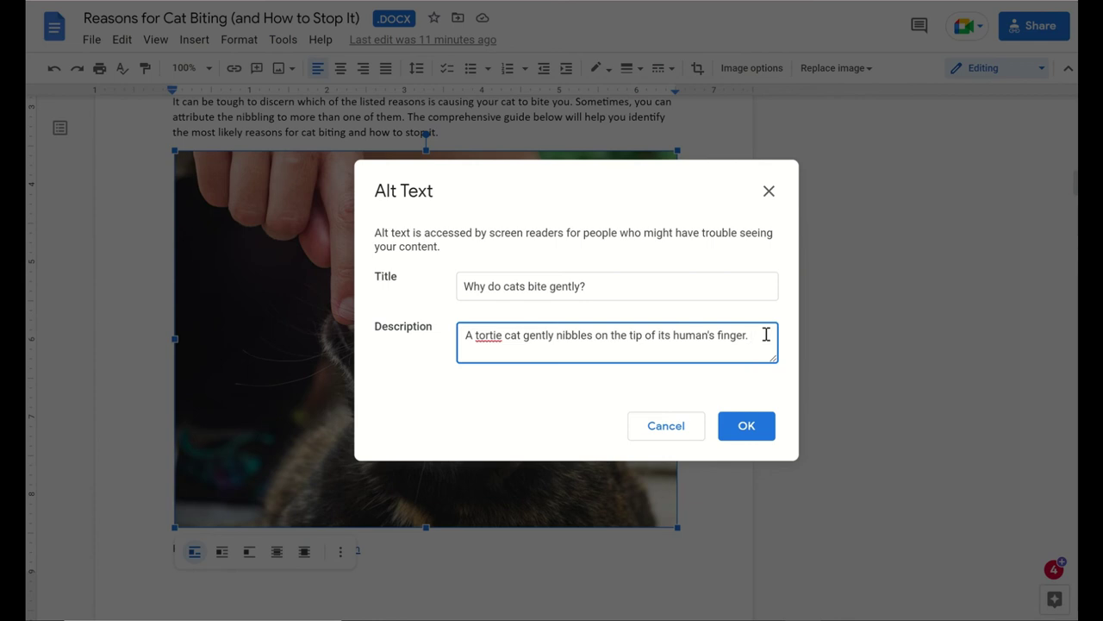
click(466, 335)
key(ctrl+a)
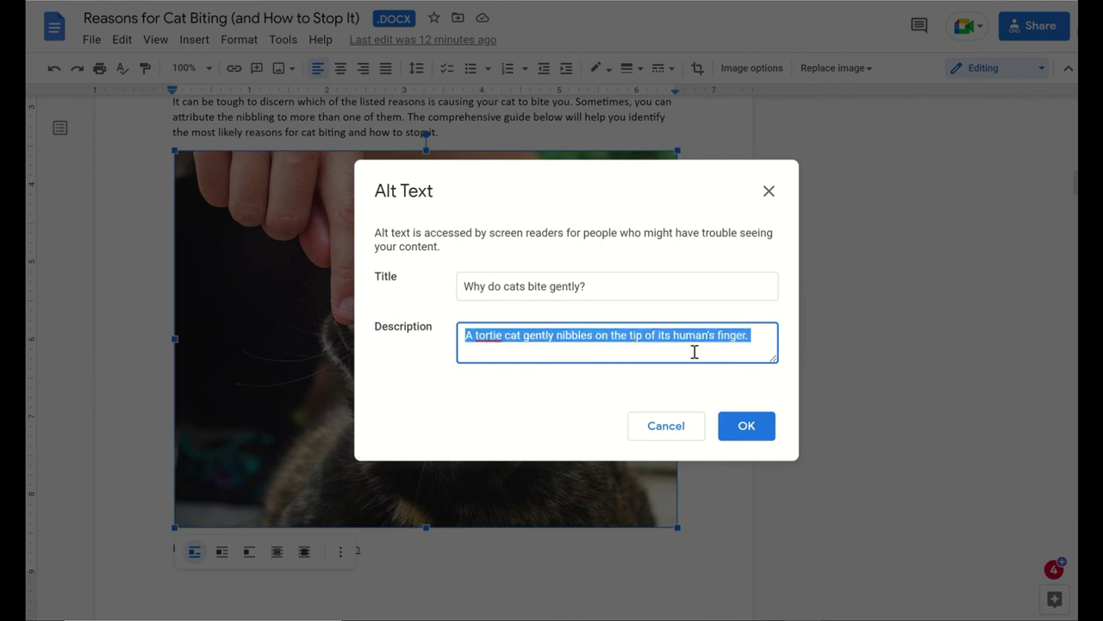
click(763, 337)
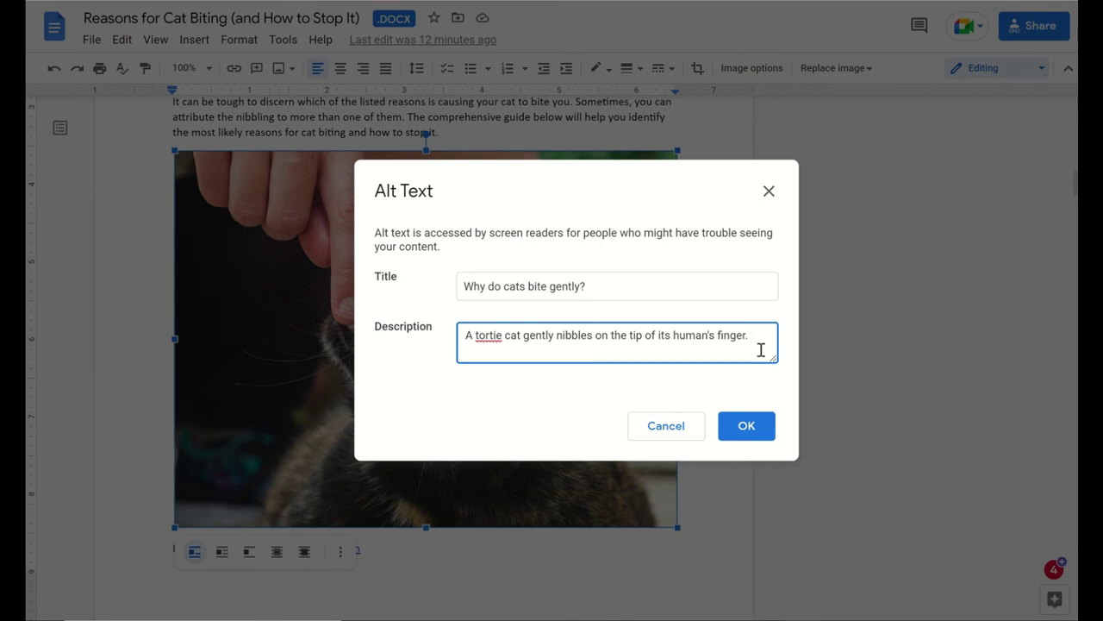
click(750, 431)
- Review the alt text title and description of the black-and-white cat image above "How to Stop a Cat from Biting"
scroll(710, 476, down, 3)
scroll(708, 466, down, 20)
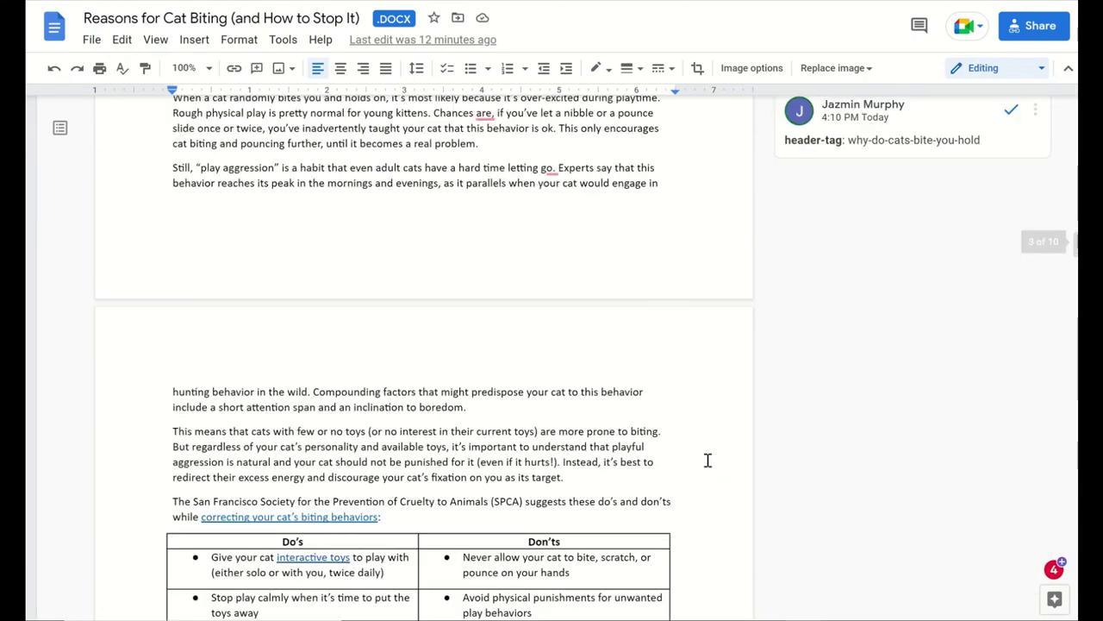
scroll(707, 457, down, 15)
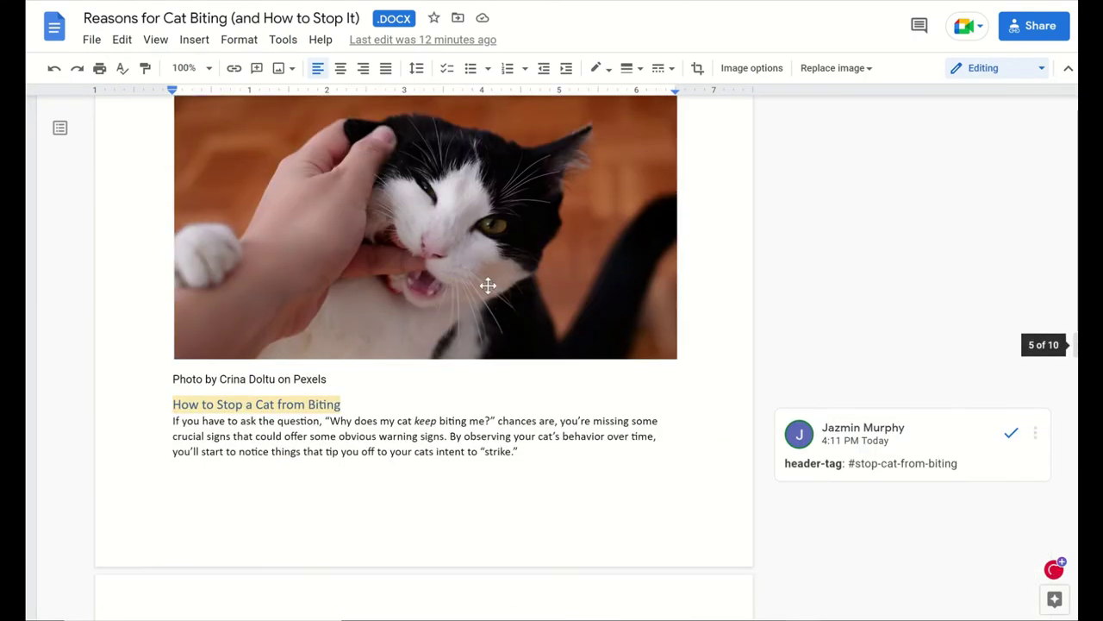
click(488, 285)
right_click(483, 312)
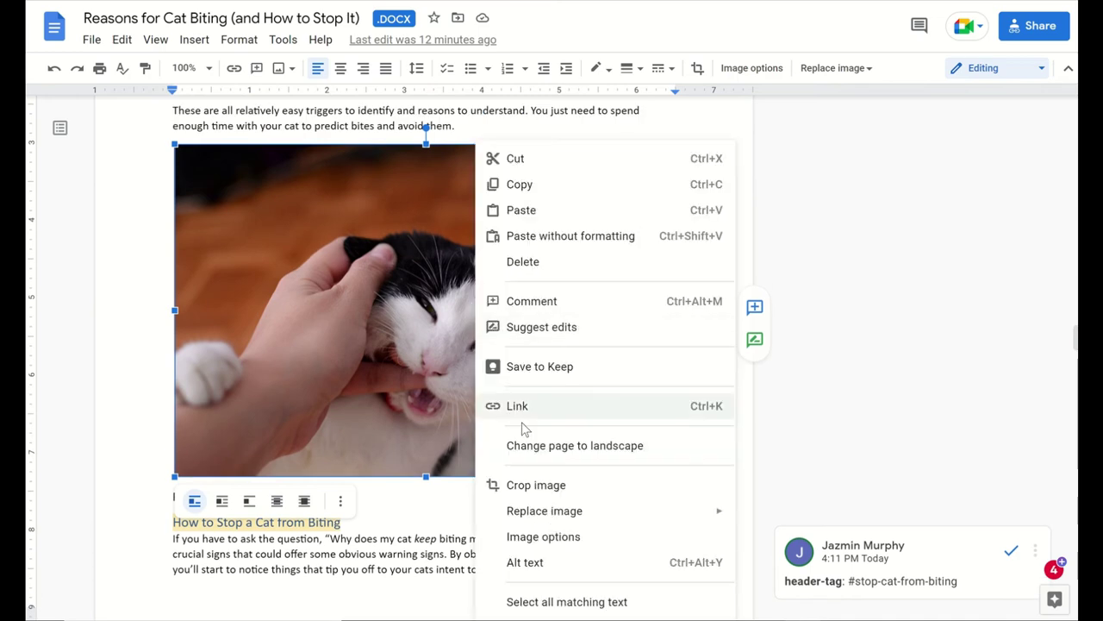
click(528, 562)
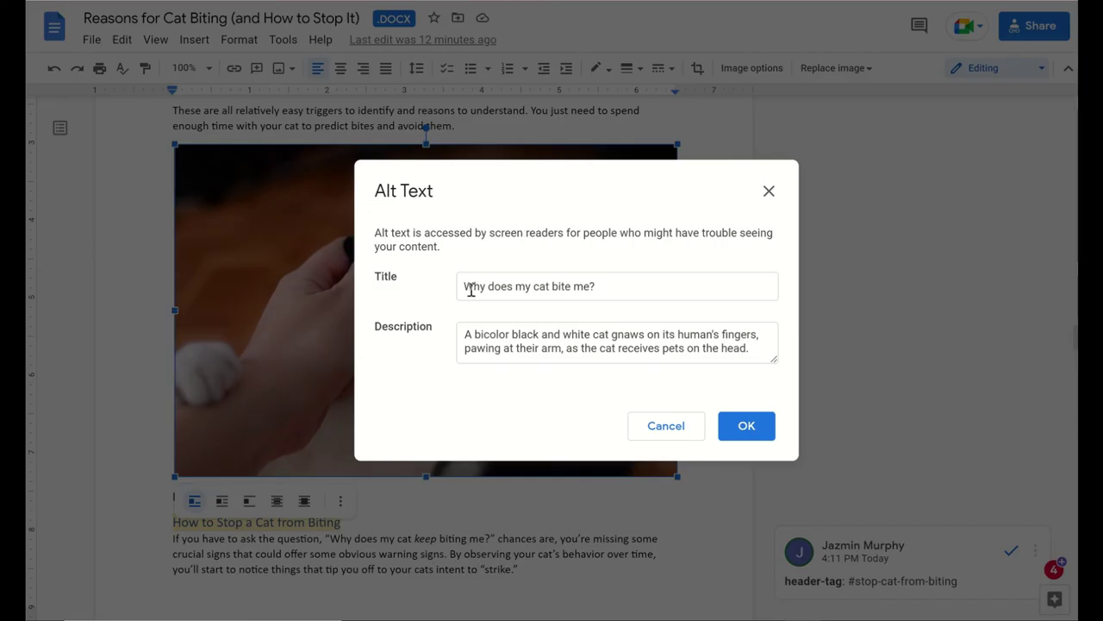
drag(470, 290, 660, 288)
click(660, 288)
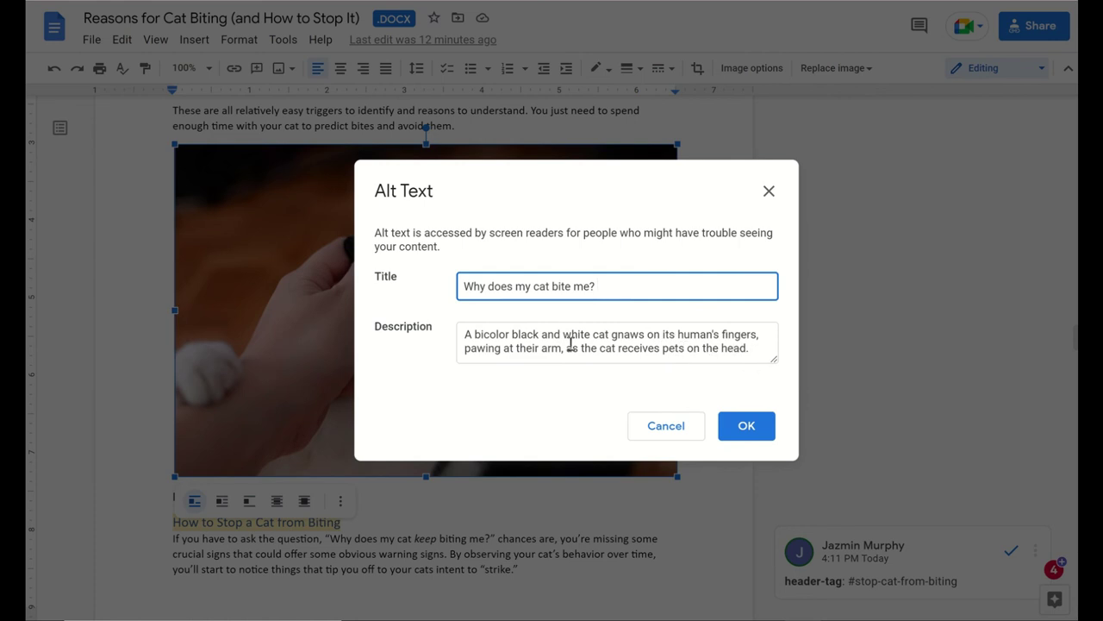
click(739, 424)
- Review the alt text title and description of the image of two tabby cats wrestling in a cardboard box
scroll(706, 423, down, 10)
scroll(706, 419, down, 20)
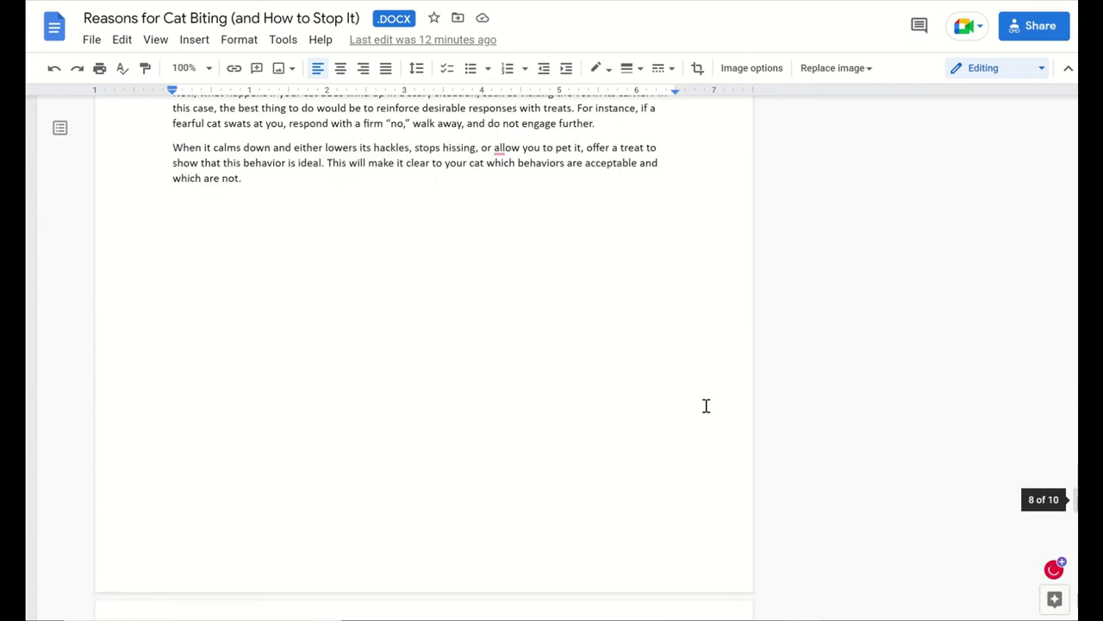
scroll(706, 405, down, 4)
scroll(652, 400, down, 4)
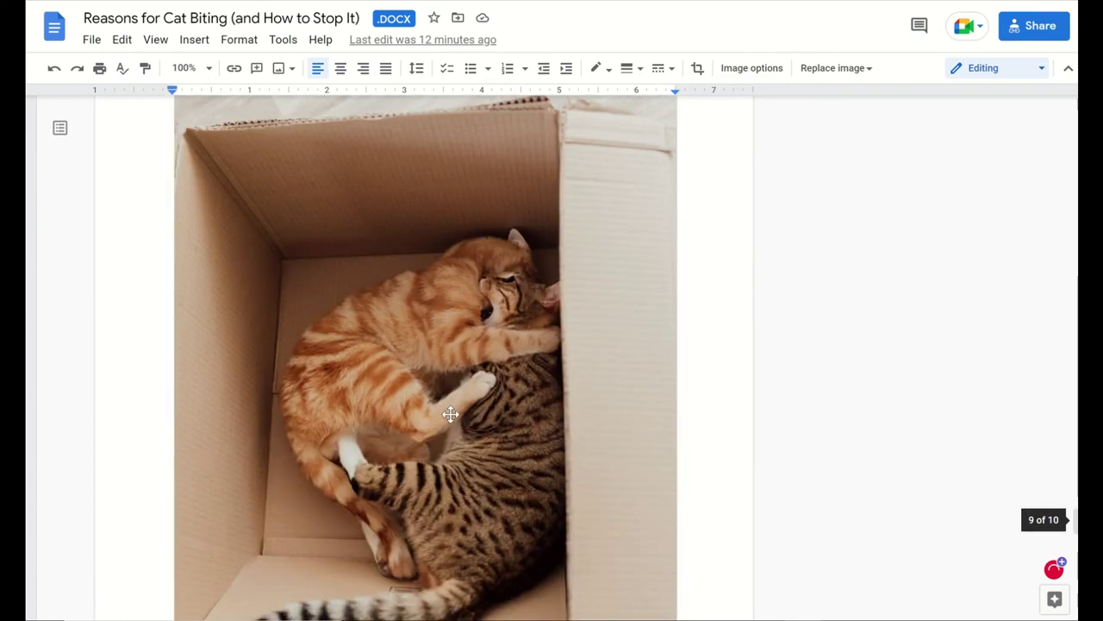
scroll(450, 413, down, 2)
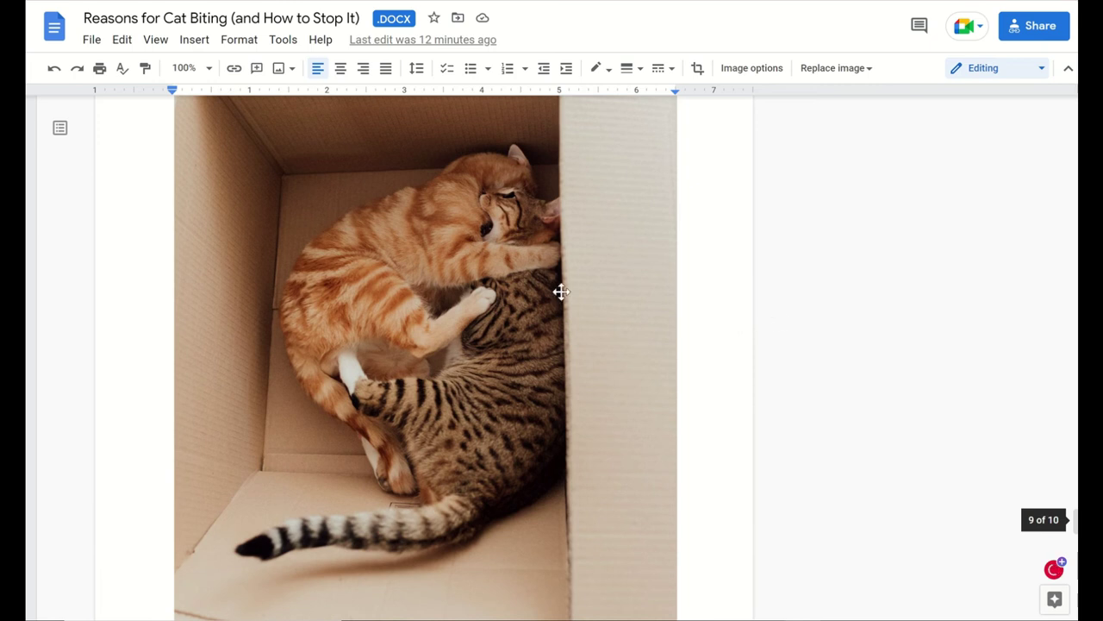
click(490, 281)
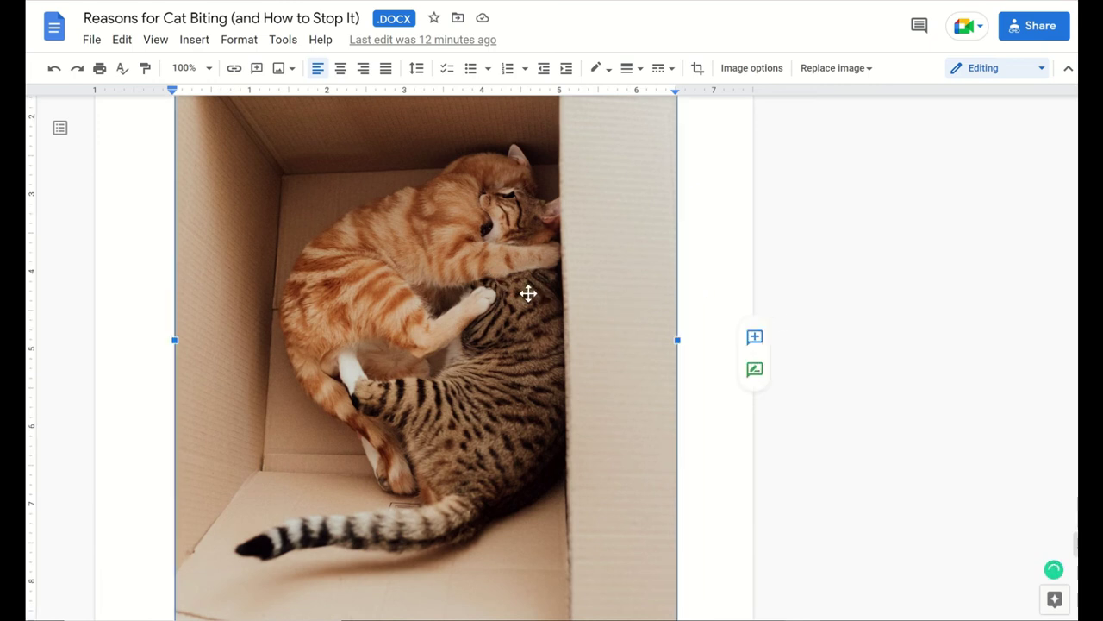
right_click(527, 293)
click(586, 560)
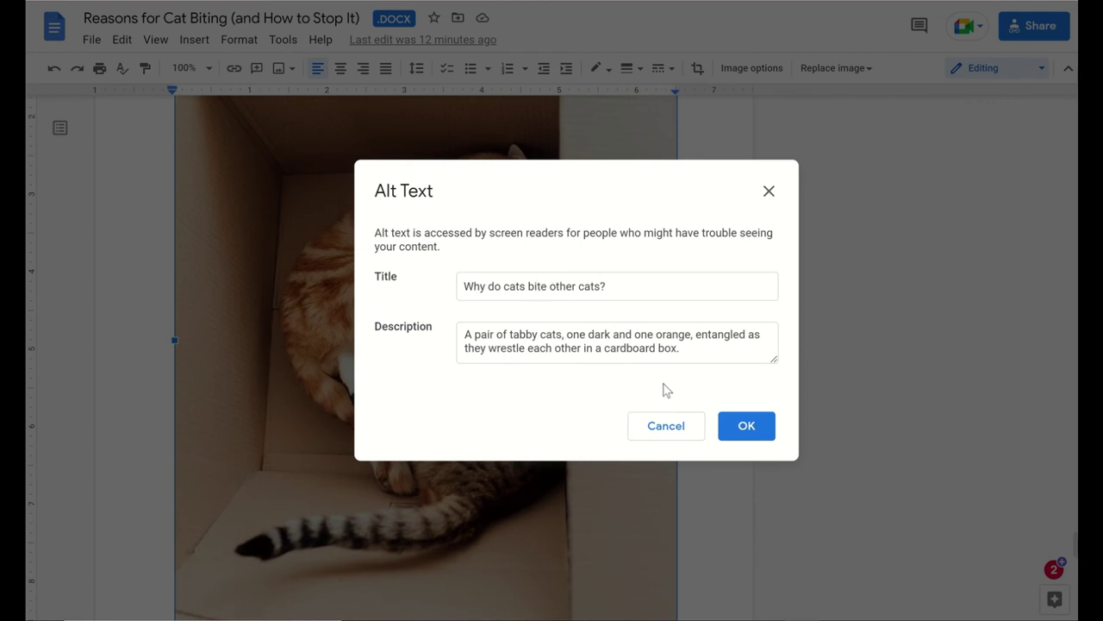
click(749, 424)
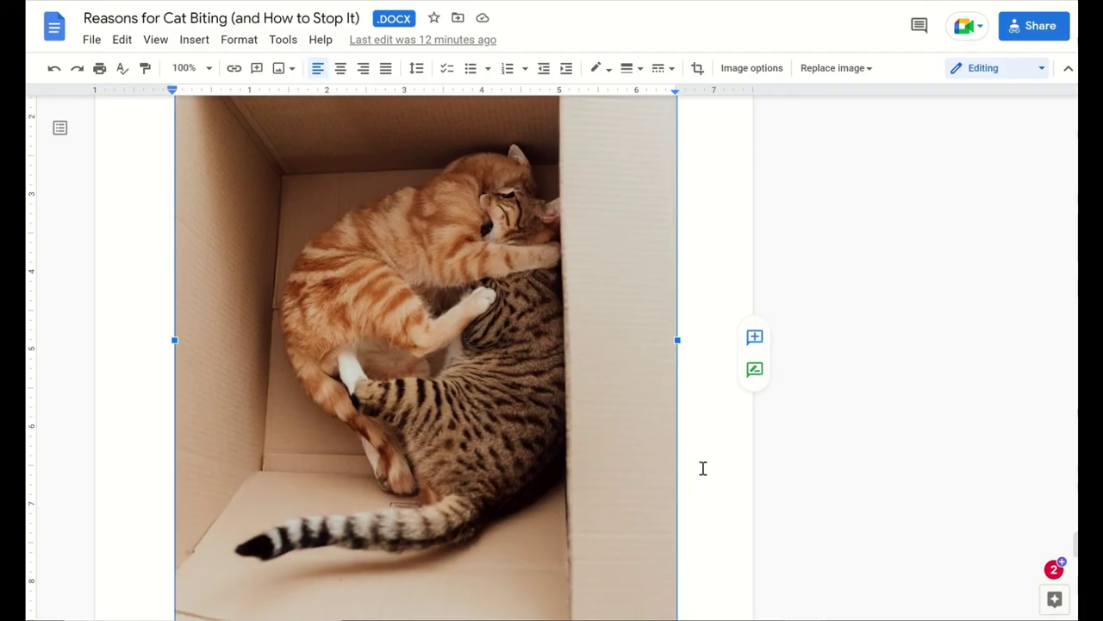
- Check the photo credit below the wrestling cats image and the header-tag comment on "Why Do Cats Bite Other Cats?"
click(705, 465)
scroll(707, 456, down, 8)
scroll(709, 399, up, 1)
click(336, 223)
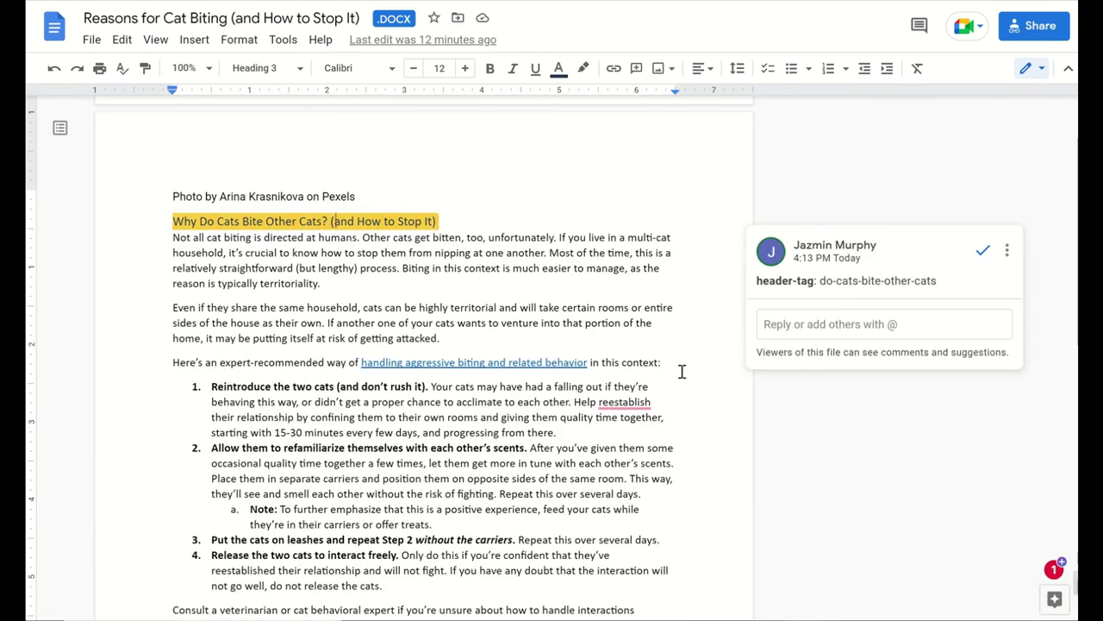
scroll(698, 403, up, 5)
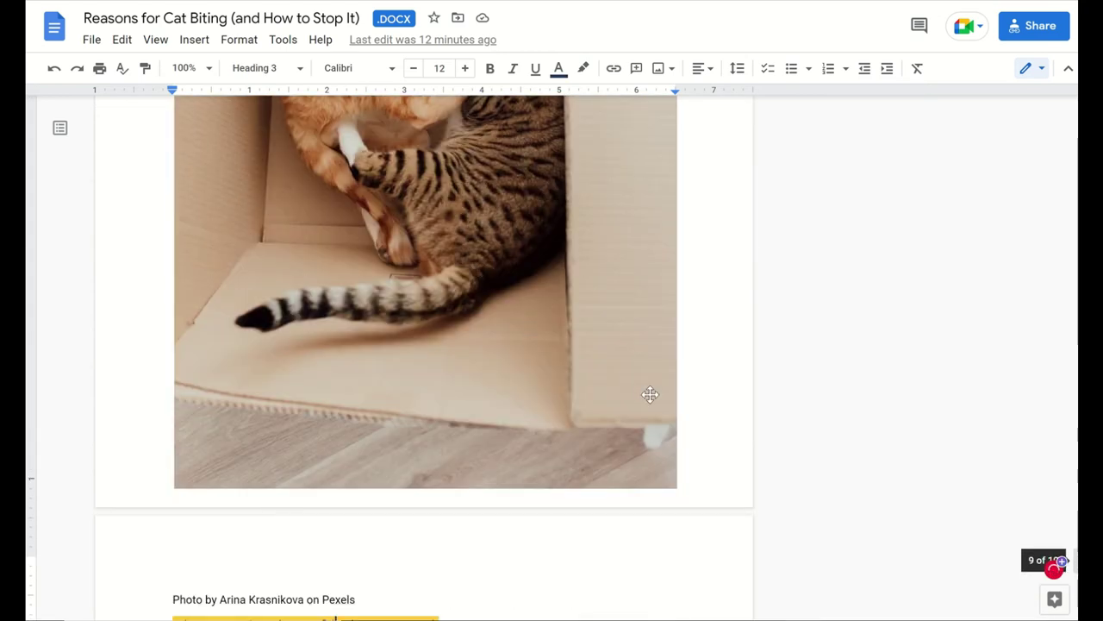
- Skim the article's sections from the wrestling cats image back up towards the beginning of the document
click(650, 394)
scroll(651, 394, up, 5)
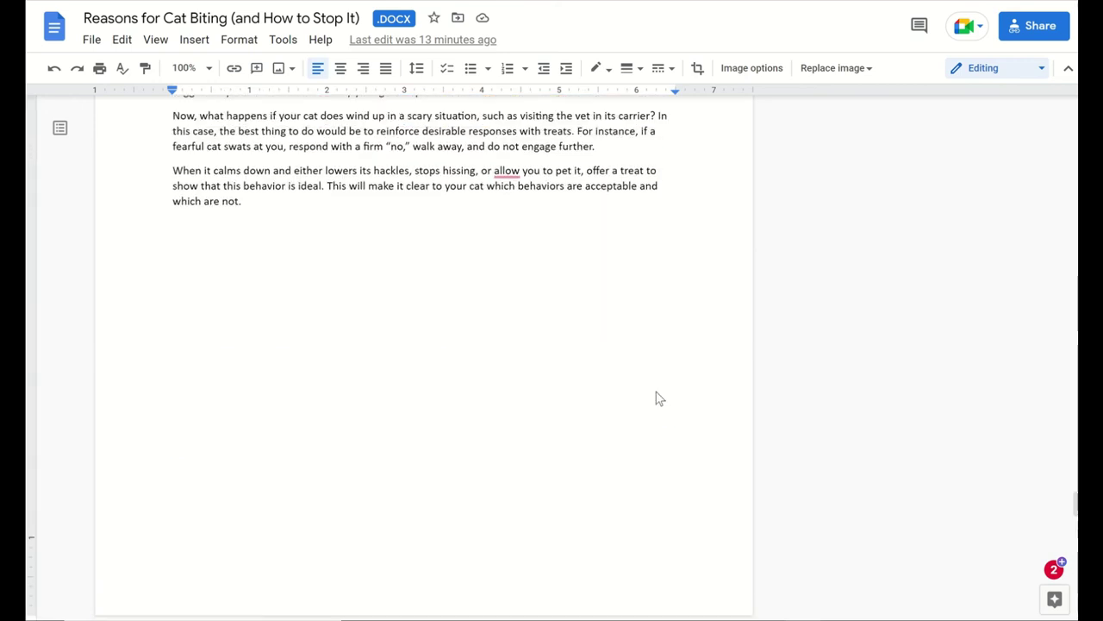
scroll(649, 388, up, 5)
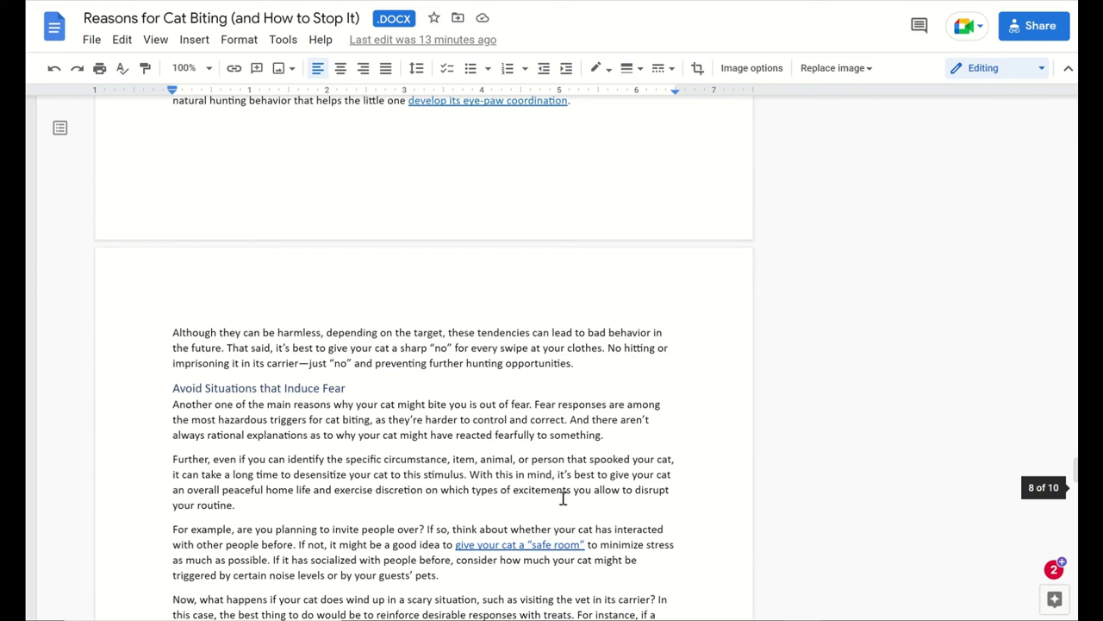
scroll(564, 498, up, 3)
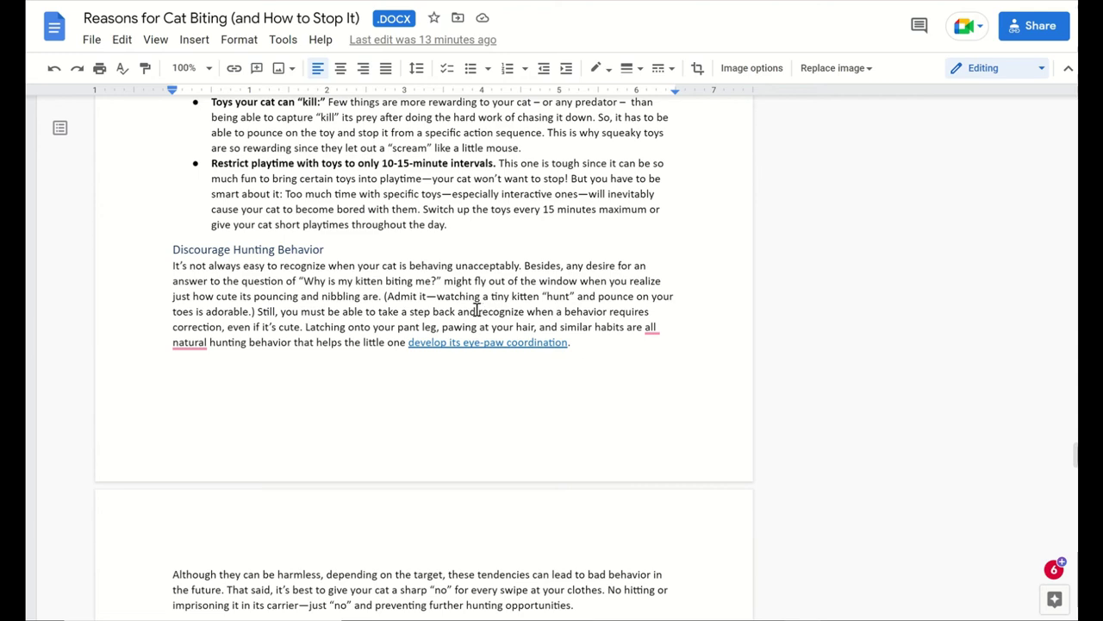
click(580, 297)
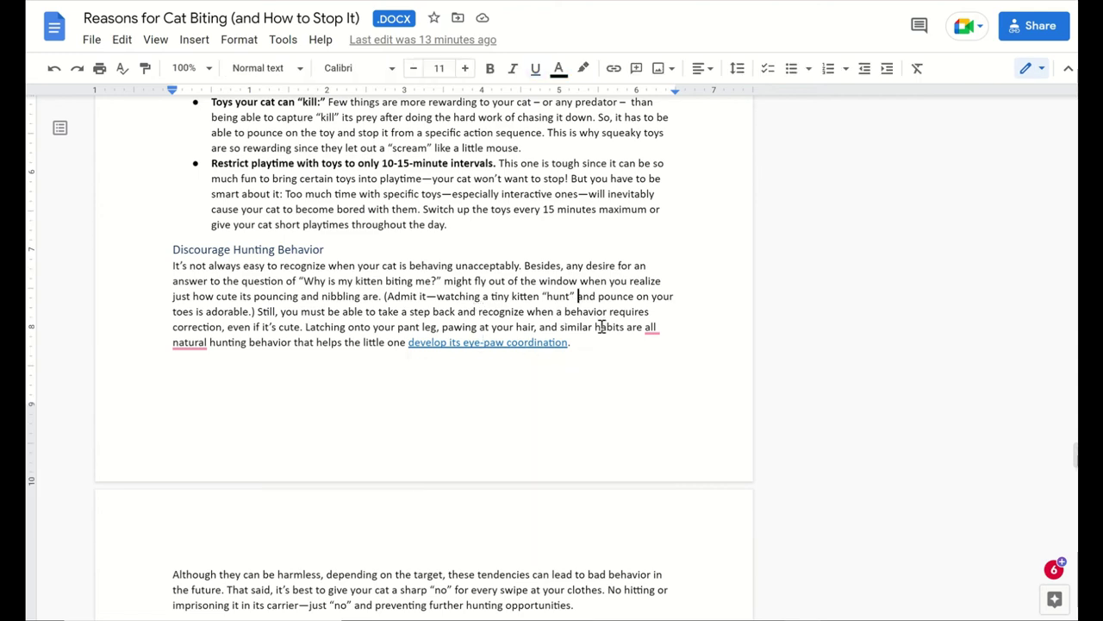
scroll(600, 326, up, 8)
scroll(597, 325, up, 15)
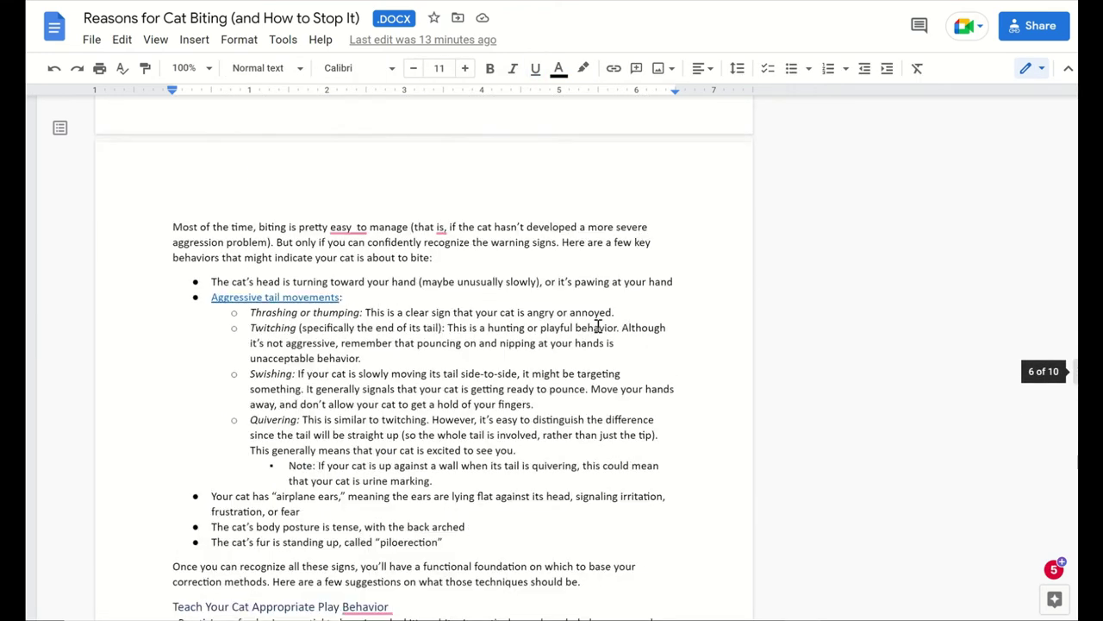
scroll(597, 325, up, 18)
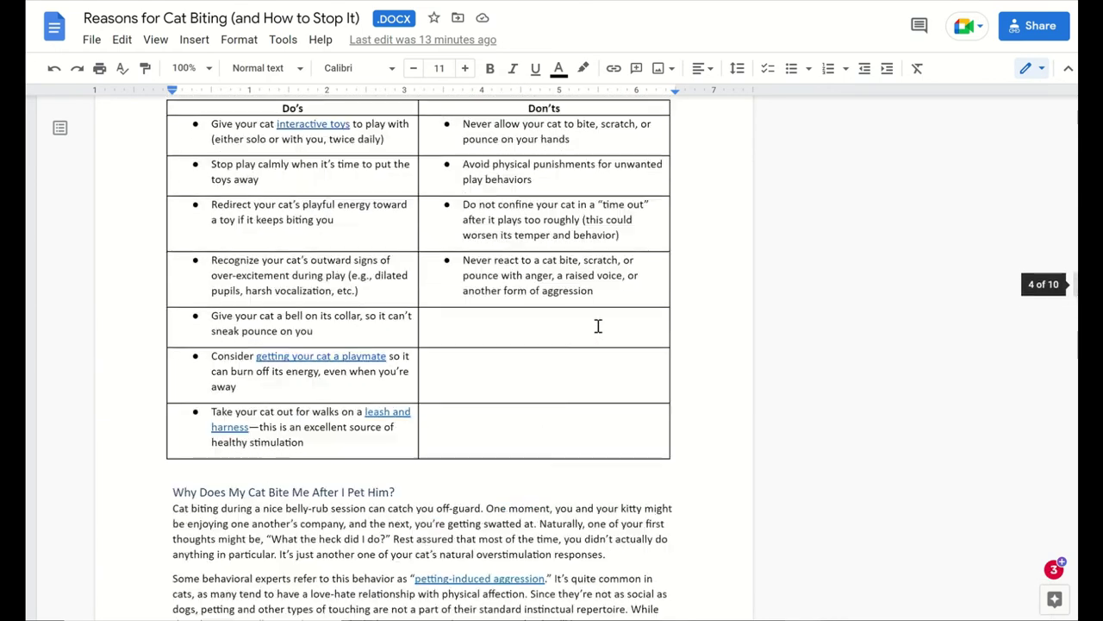
scroll(597, 325, up, 20)
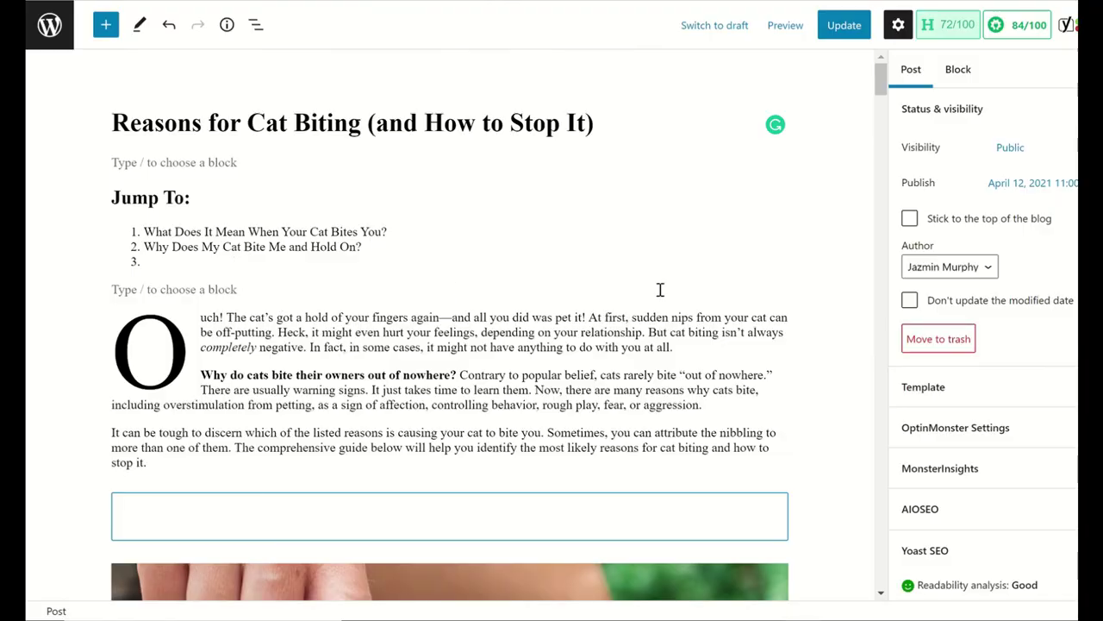
- Switch to the article's WordPress post and review its layout from the title to the "How to Stop a Cat from Biting" section
click(661, 289)
click(847, 315)
scroll(847, 315, down, 3)
scroll(846, 315, down, 3)
scroll(846, 315, up, 6)
scroll(828, 221, down, 15)
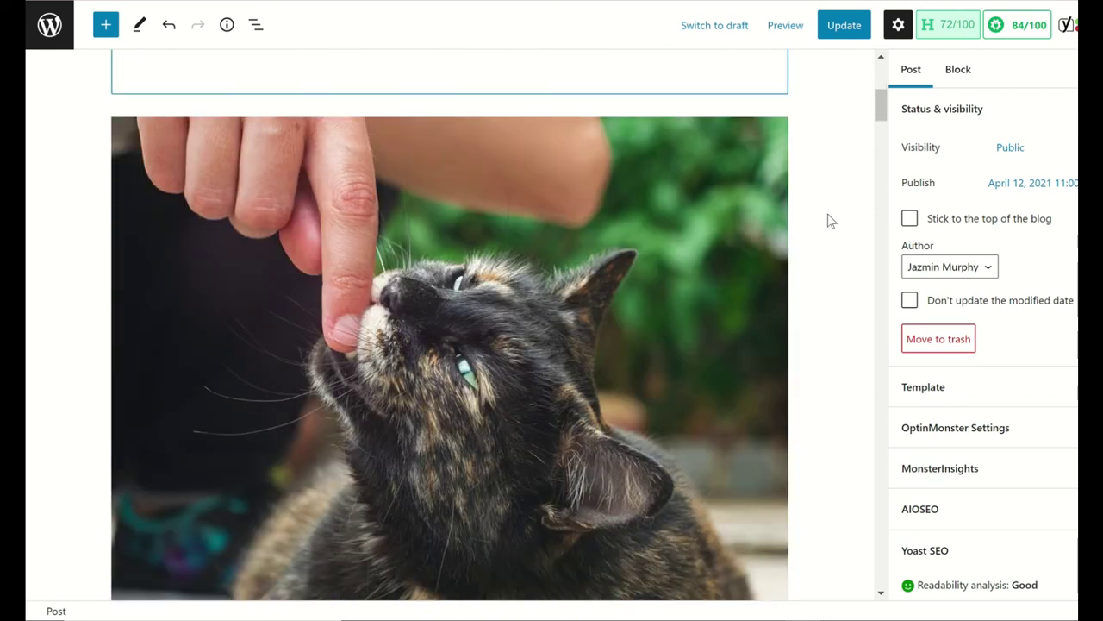
scroll(828, 222, down, 15)
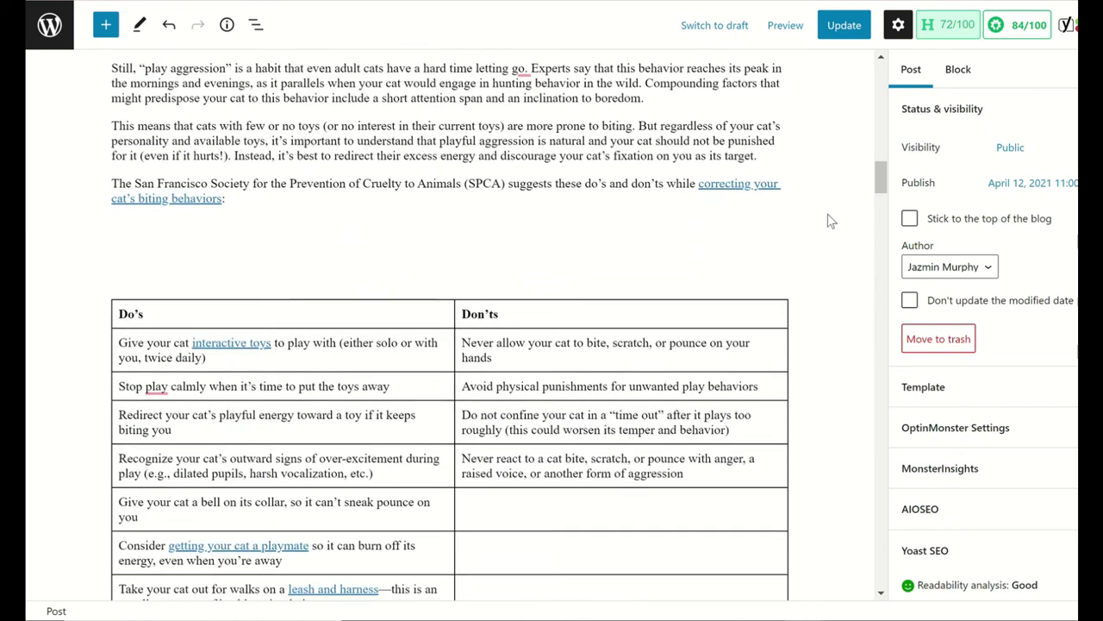
scroll(828, 221, down, 10)
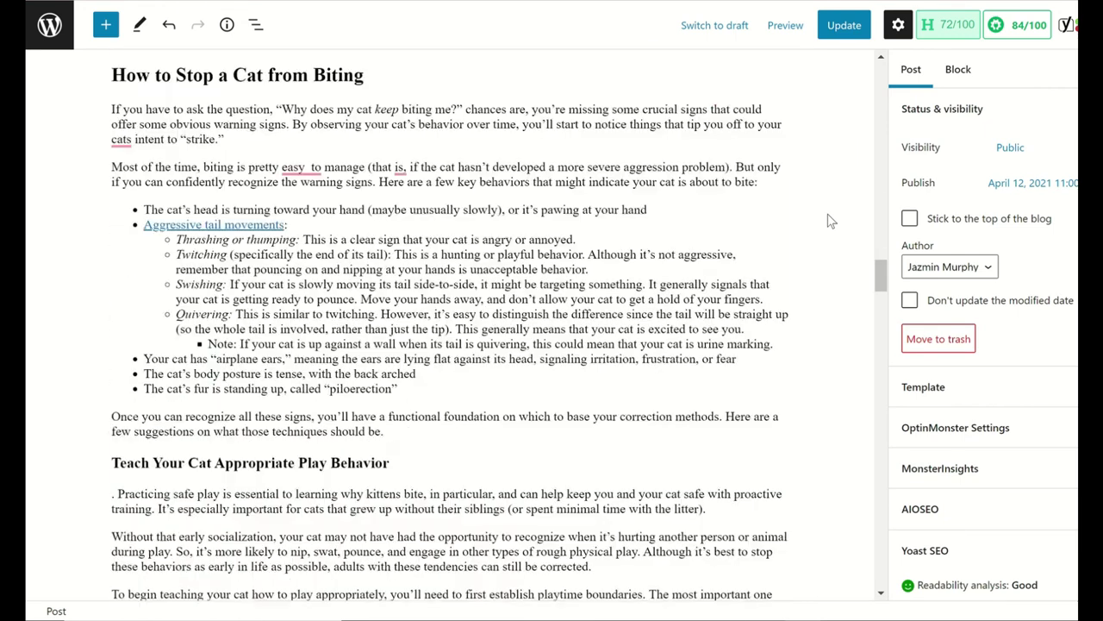
scroll(830, 221, up, 20)
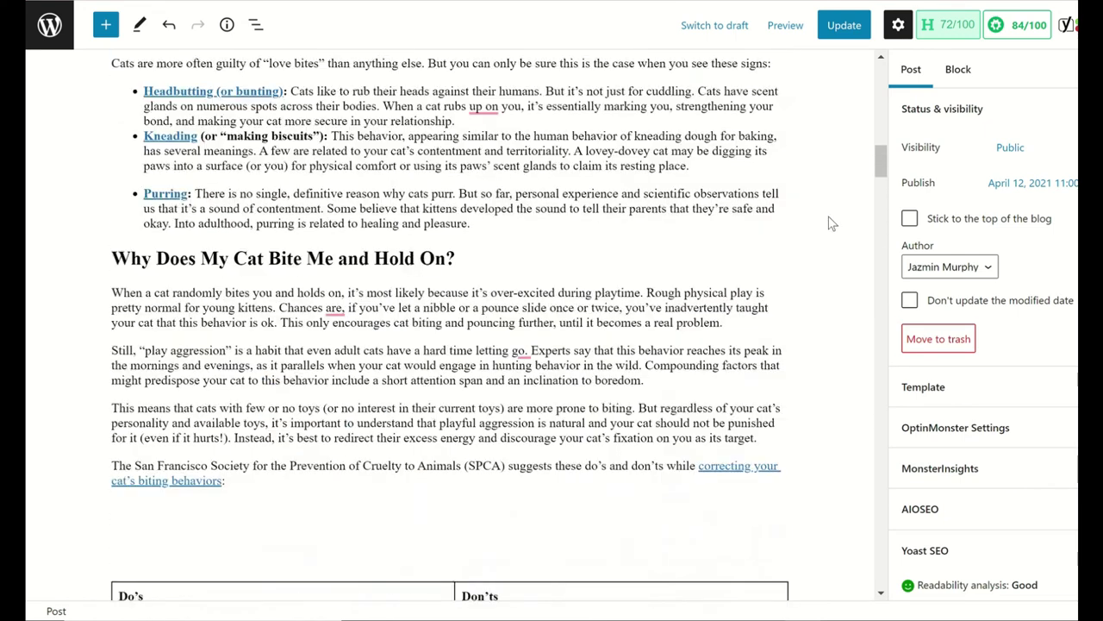
scroll(832, 223, up, 10)
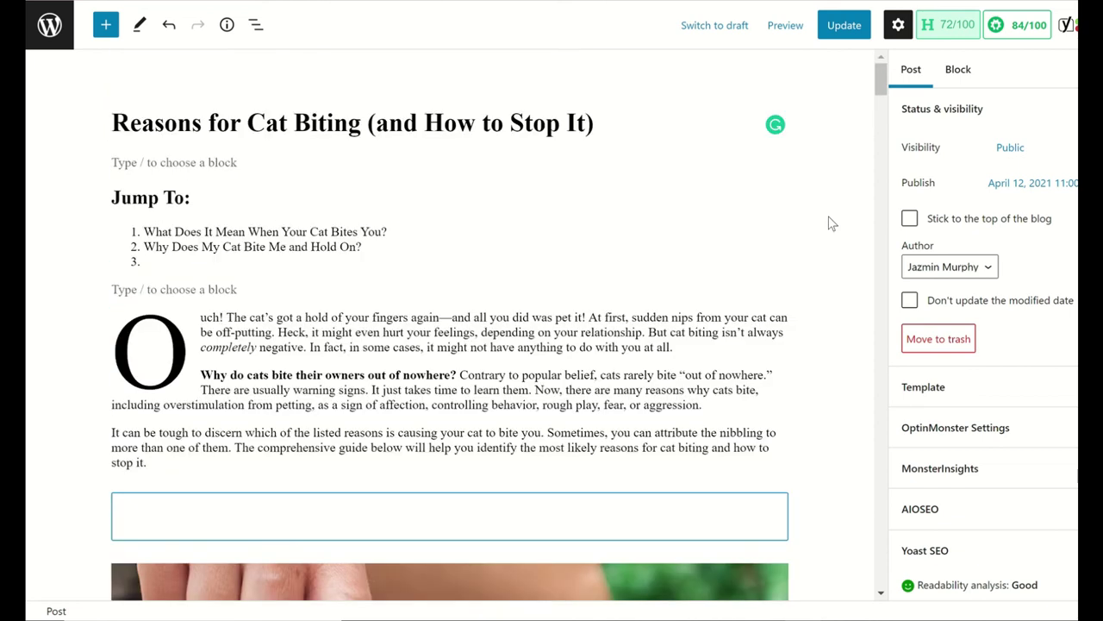
- Examine the white space around the post's paragraphs, do's and don'ts table and images
scroll(832, 223, down, 4)
scroll(832, 223, down, 20)
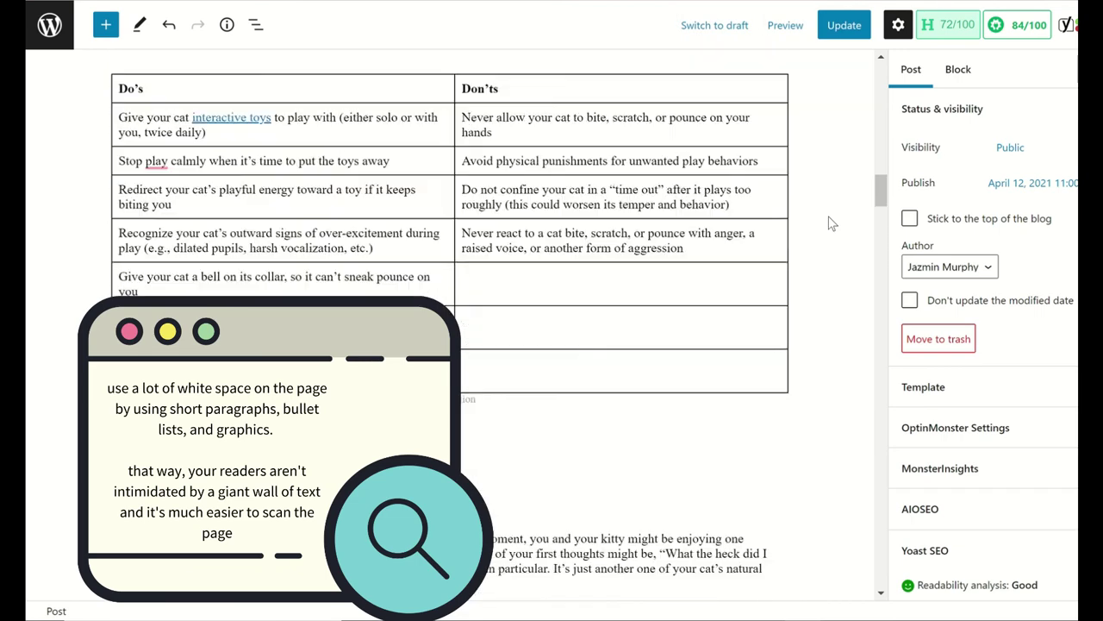
scroll(832, 223, down, 2)
scroll(827, 289, down, 12)
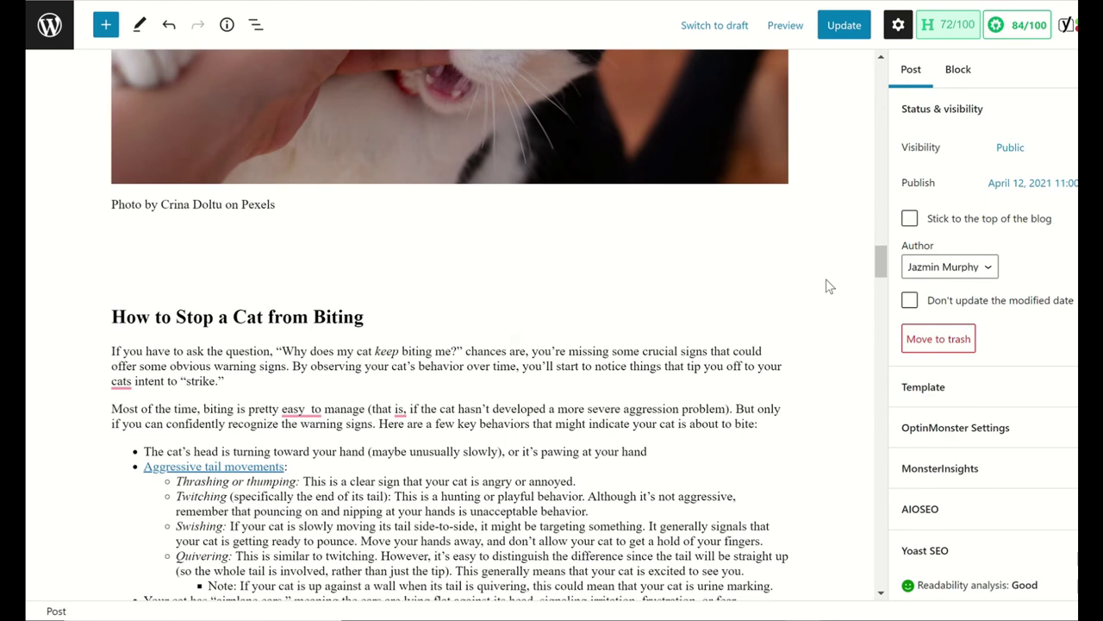
- Add "How to Stop a Cat from Biting" as the third Jump To entry and start a fourth item
scroll(825, 285, up, 15)
scroll(828, 274, up, 9)
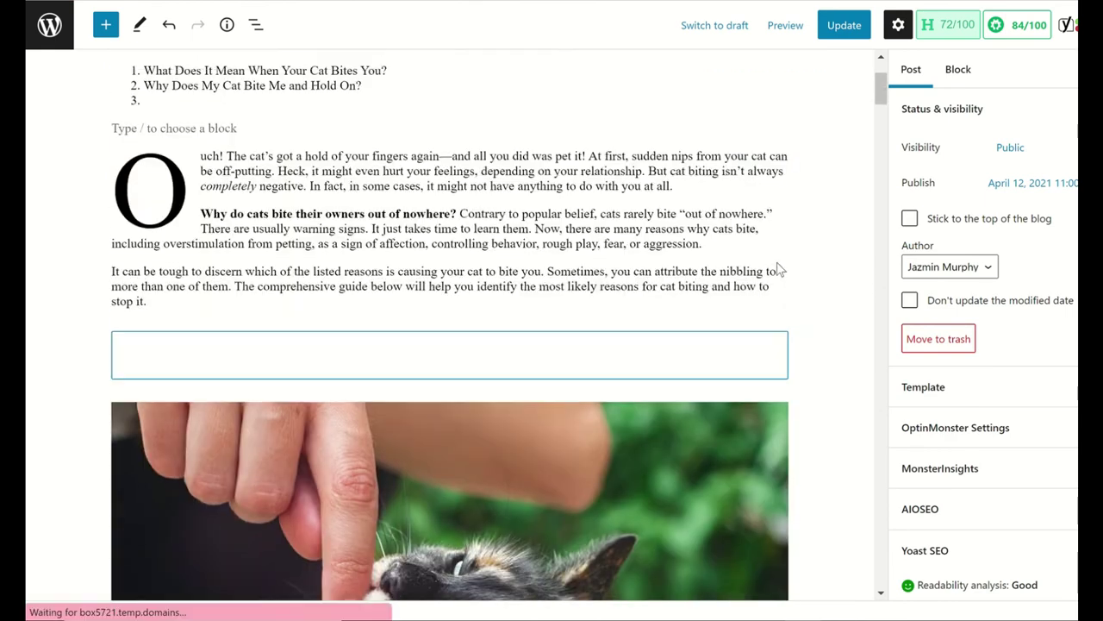
click(195, 262)
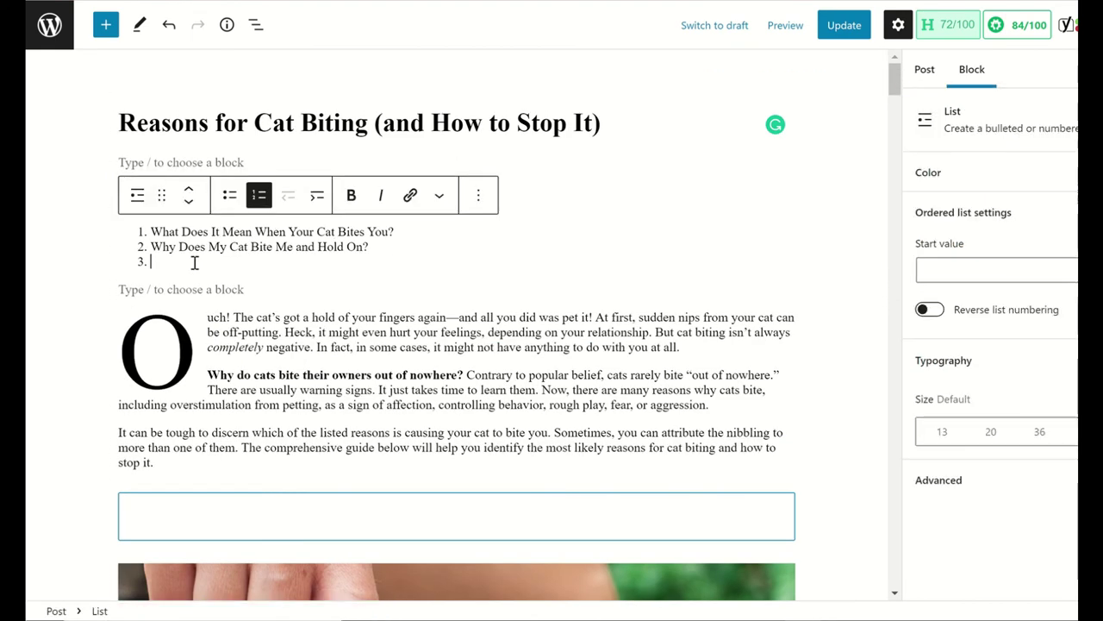
text(How to Stop a Cat from Biting)
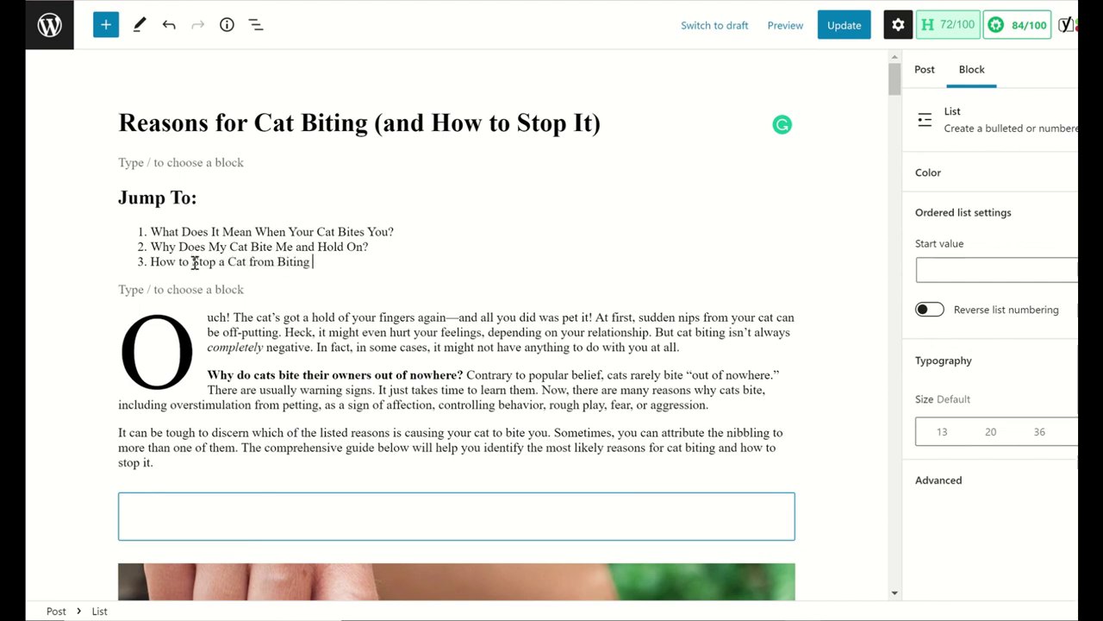
key(Return)
- Find the post's closing heading "Have Safe Play and Never Wonder “Why My Cat Bites Me…” Again" and select its text
scroll(271, 250, down, 12)
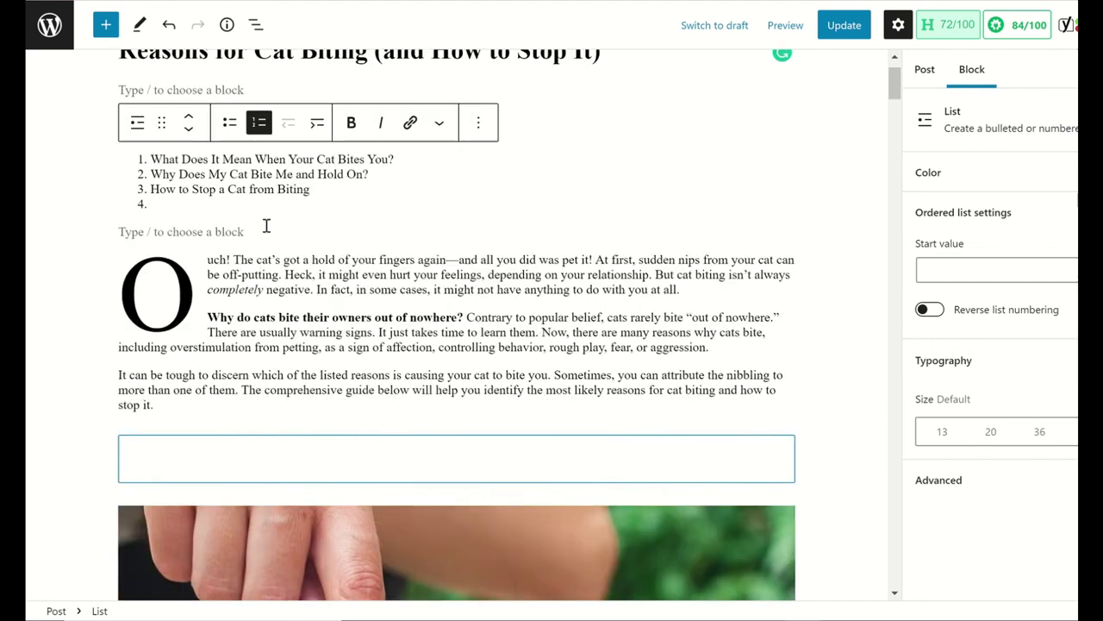
scroll(356, 270, down, 15)
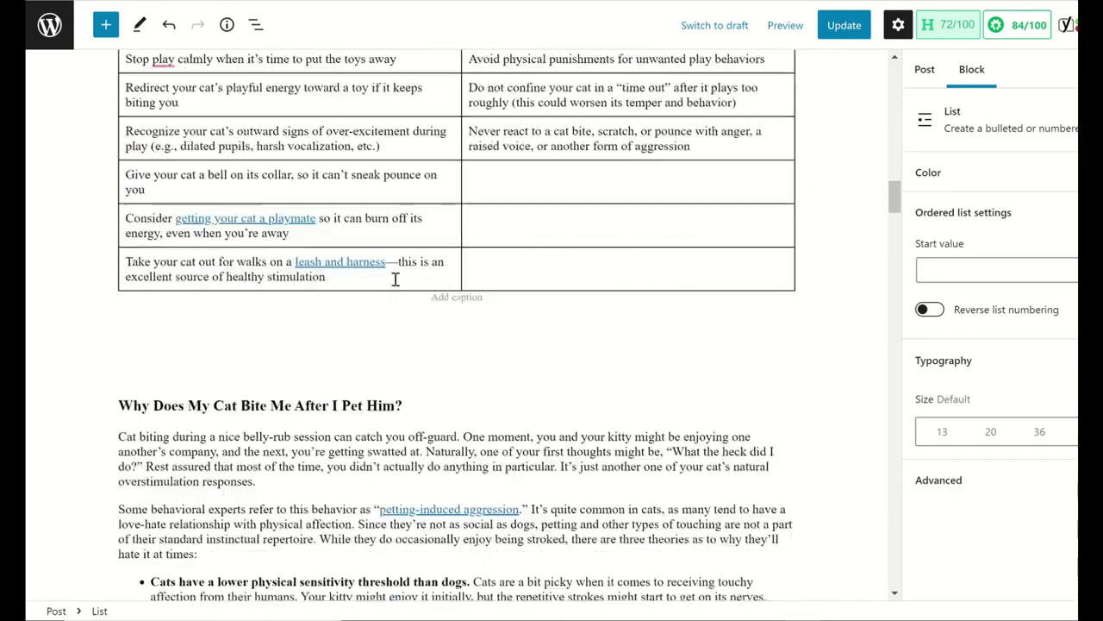
scroll(398, 286, down, 15)
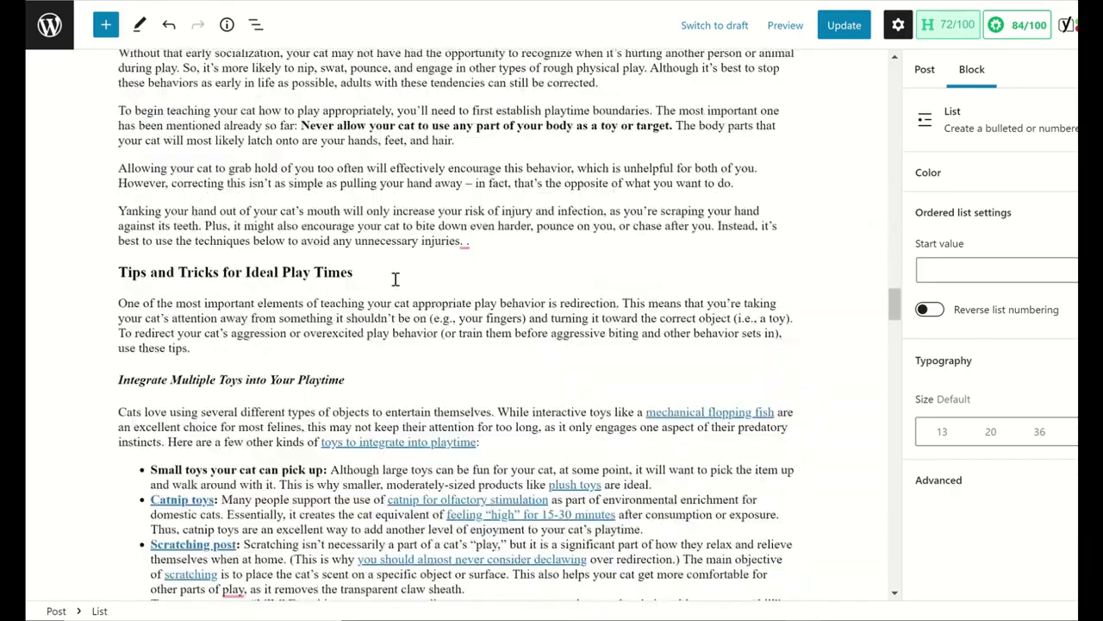
scroll(397, 279, down, 15)
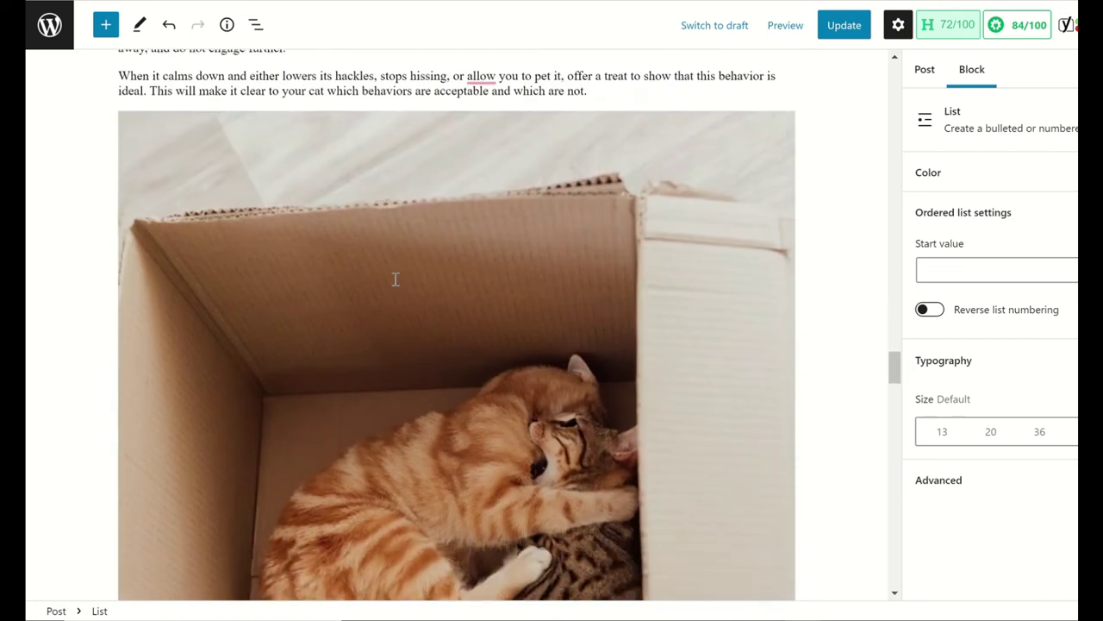
scroll(397, 286, down, 6)
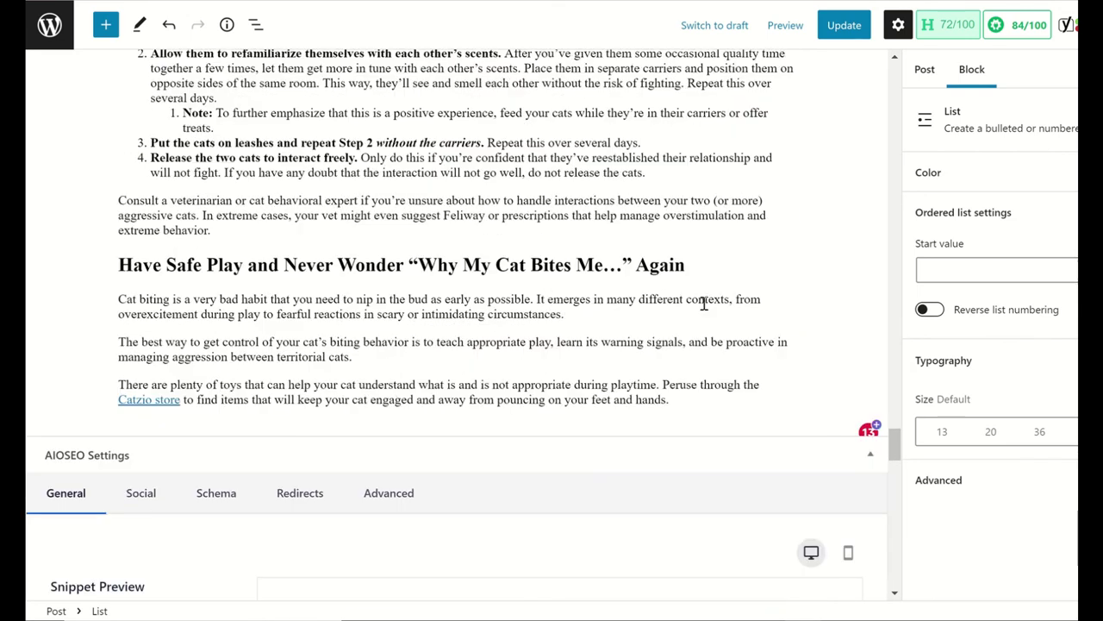
triple_click(437, 270)
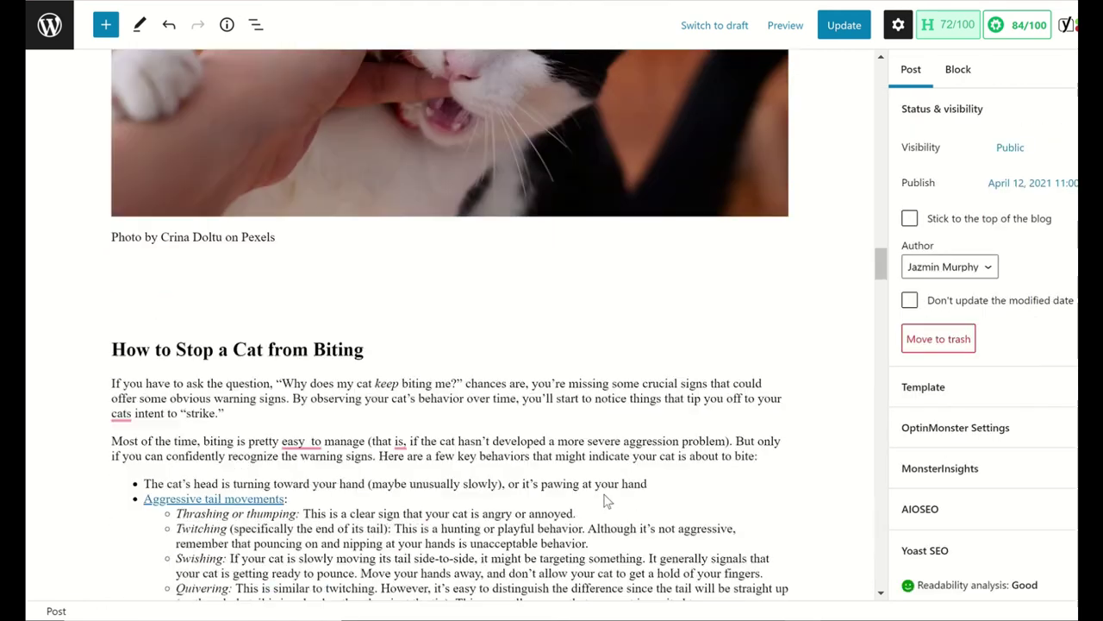
- Review the subheadings, short paragraphs and links in the sections from "How to Stop a Cat from Biting" to "Avoid Situations that Induce Fear"
scroll(606, 494, down, 6)
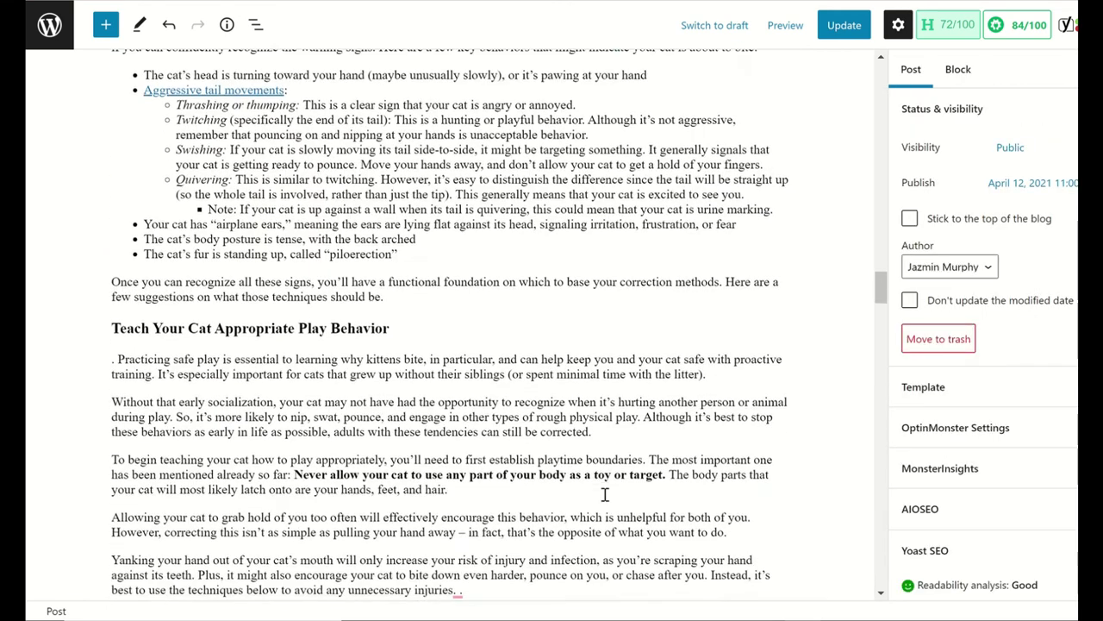
scroll(606, 494, down, 8)
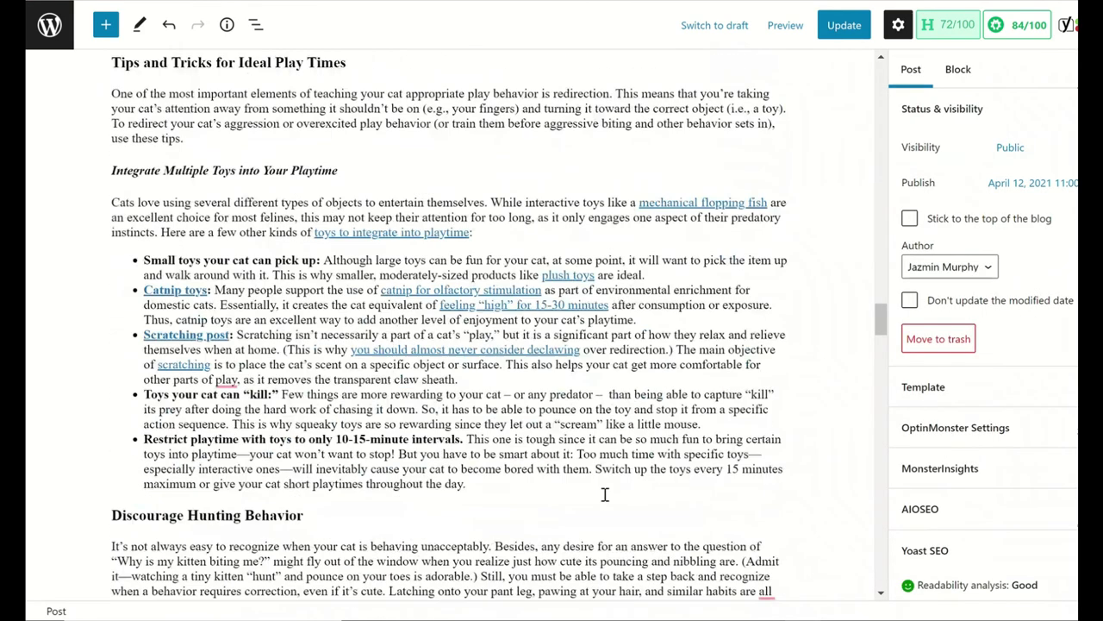
scroll(606, 496, down, 4)
scroll(475, 387, up, 9)
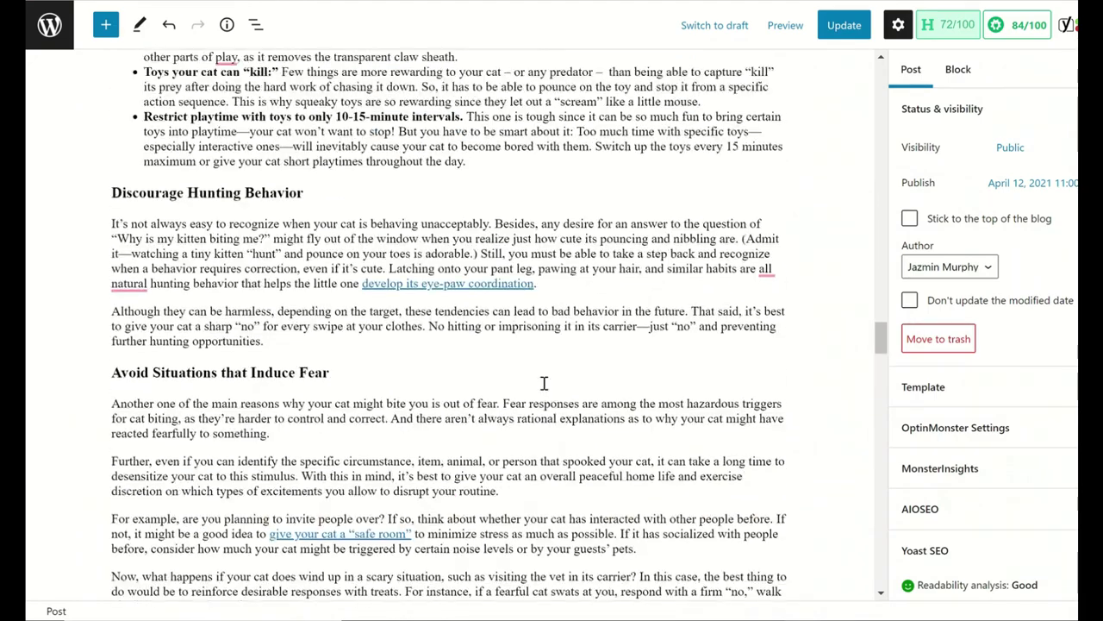
scroll(398, 220, up, 10)
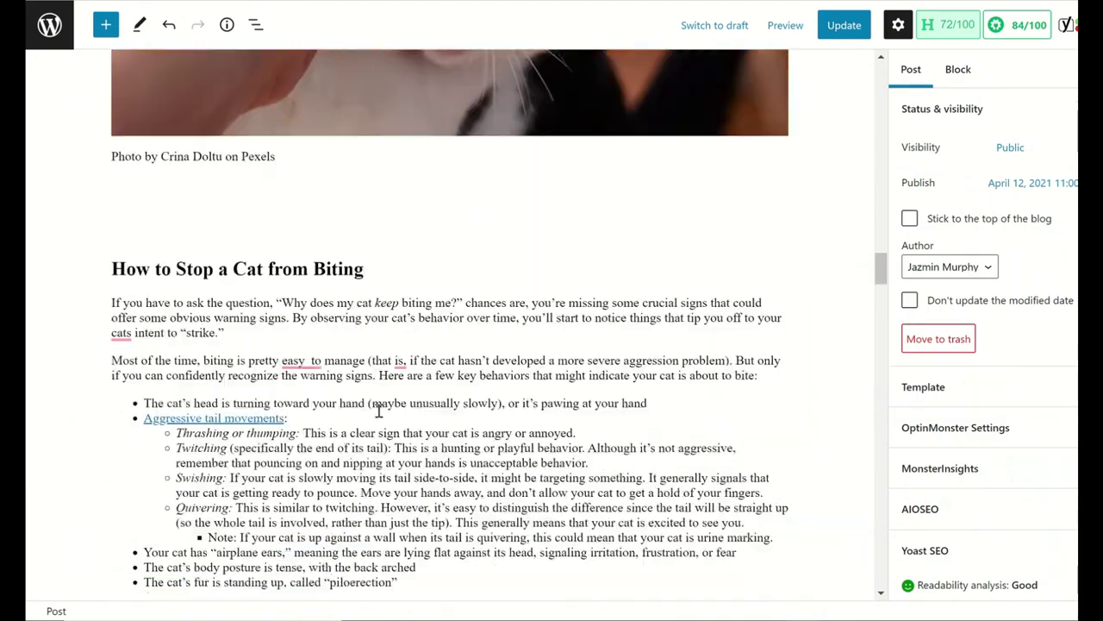
scroll(392, 406, down, 5)
scroll(392, 405, down, 10)
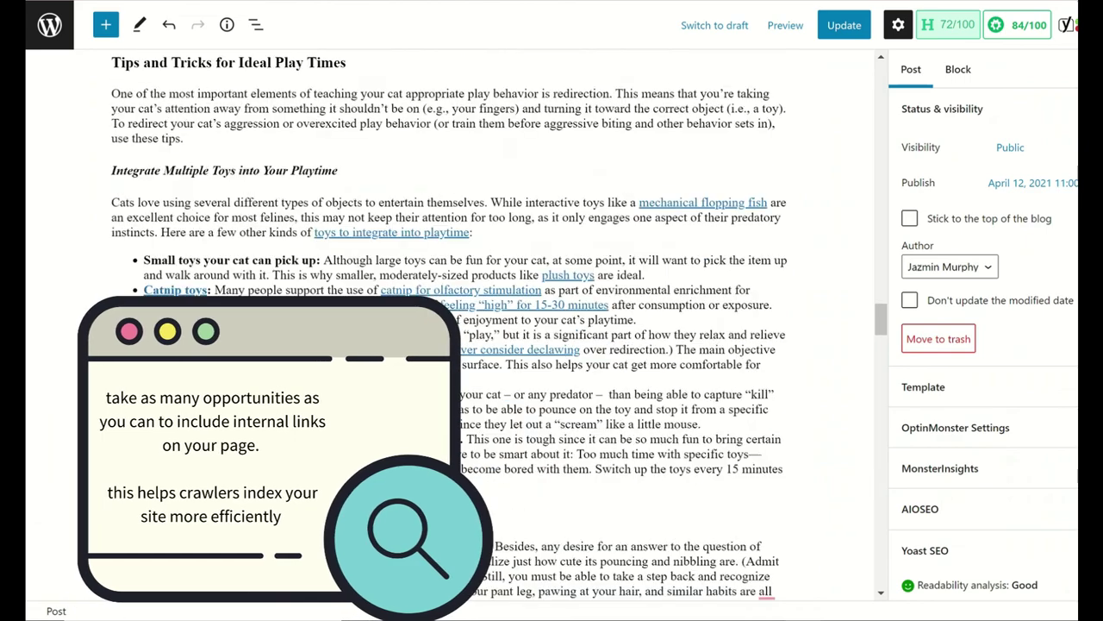
scroll(628, 273, down, 10)
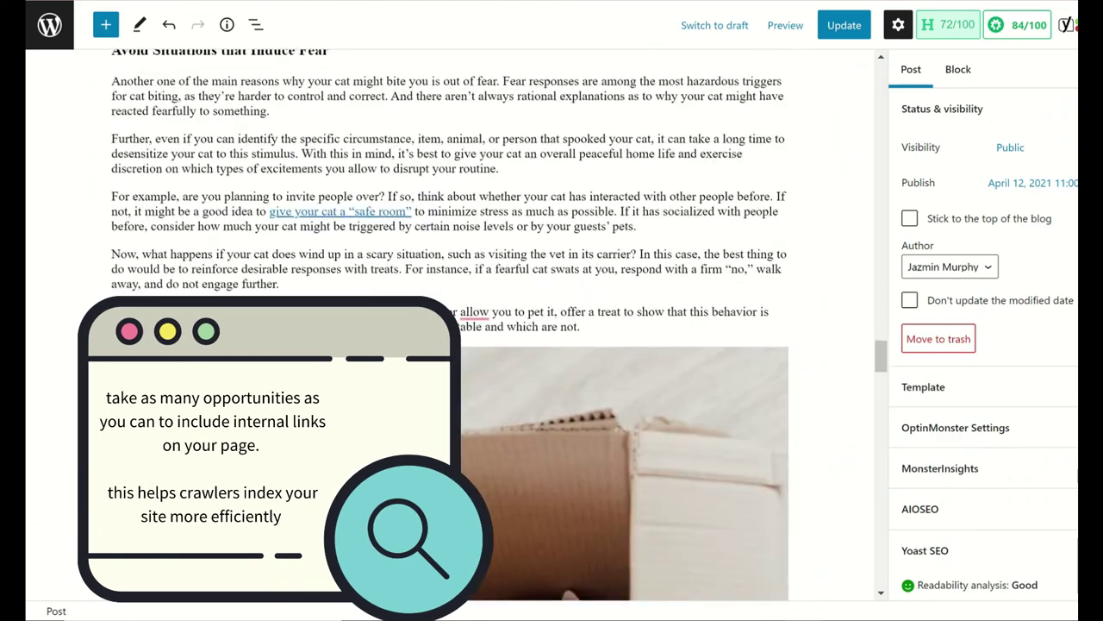
- Duplicate the spacer block above the heading "How to Stop a Cat from Biting"
scroll(629, 273, up, 20)
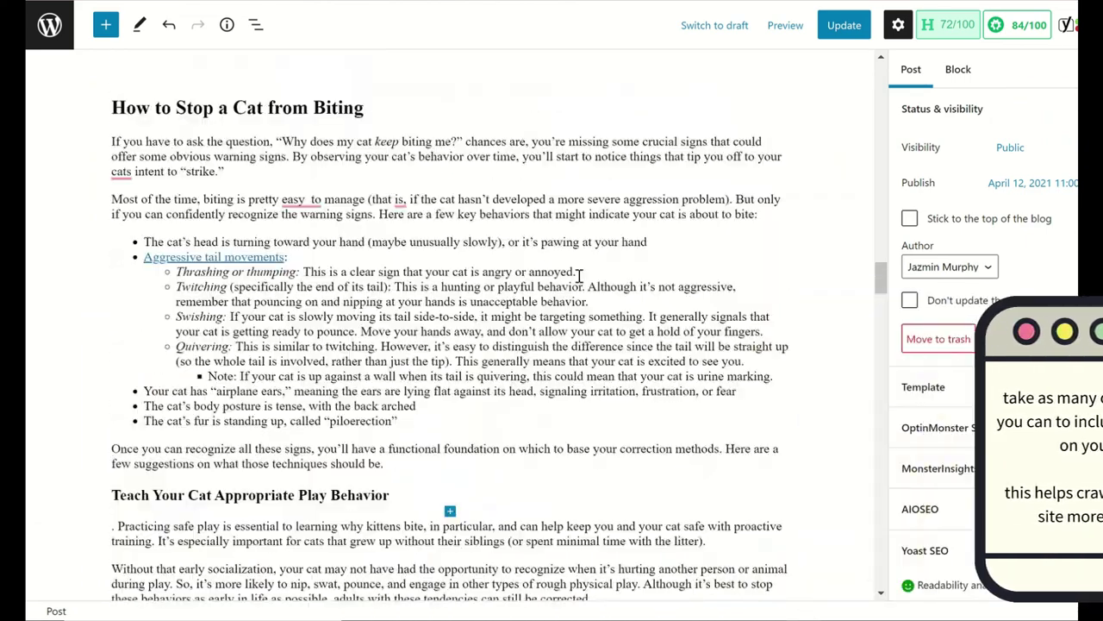
scroll(514, 305, up, 3)
click(391, 300)
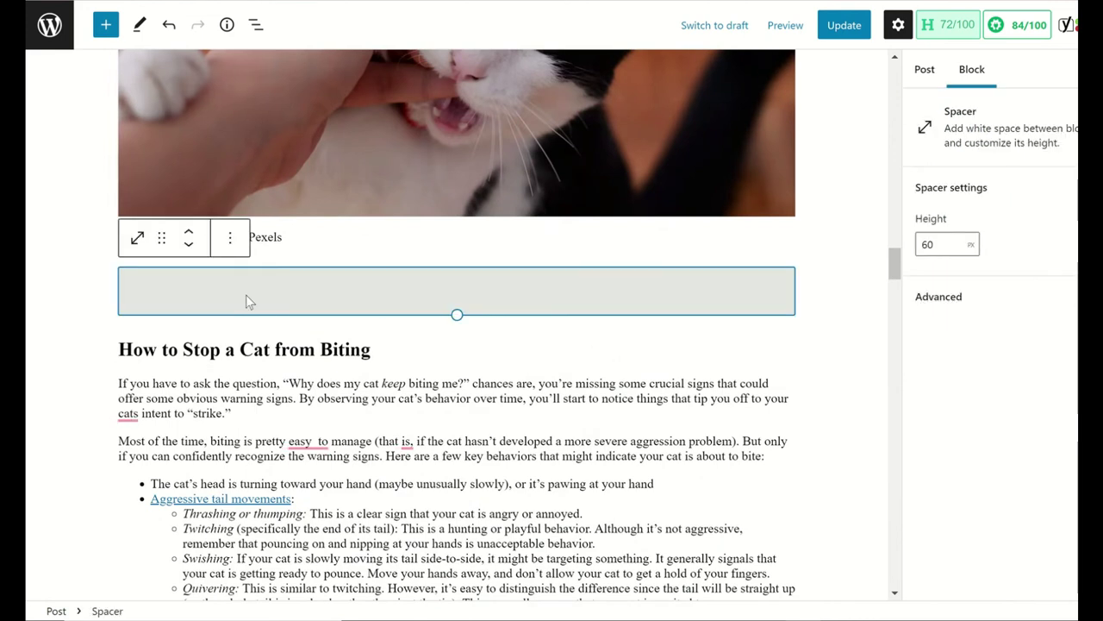
click(229, 240)
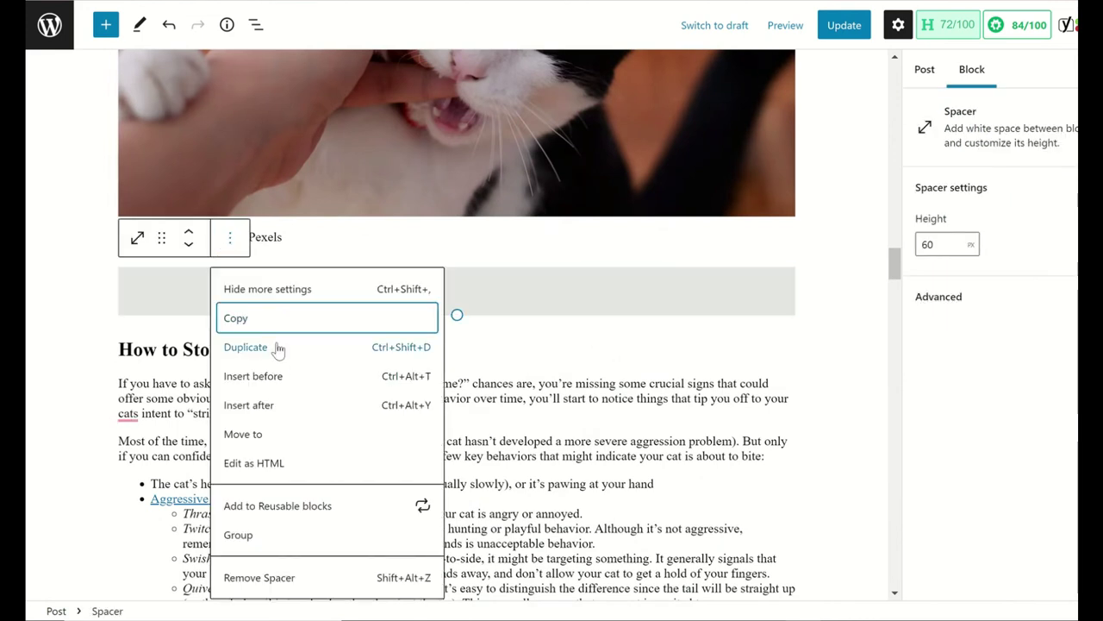
key(Escape)
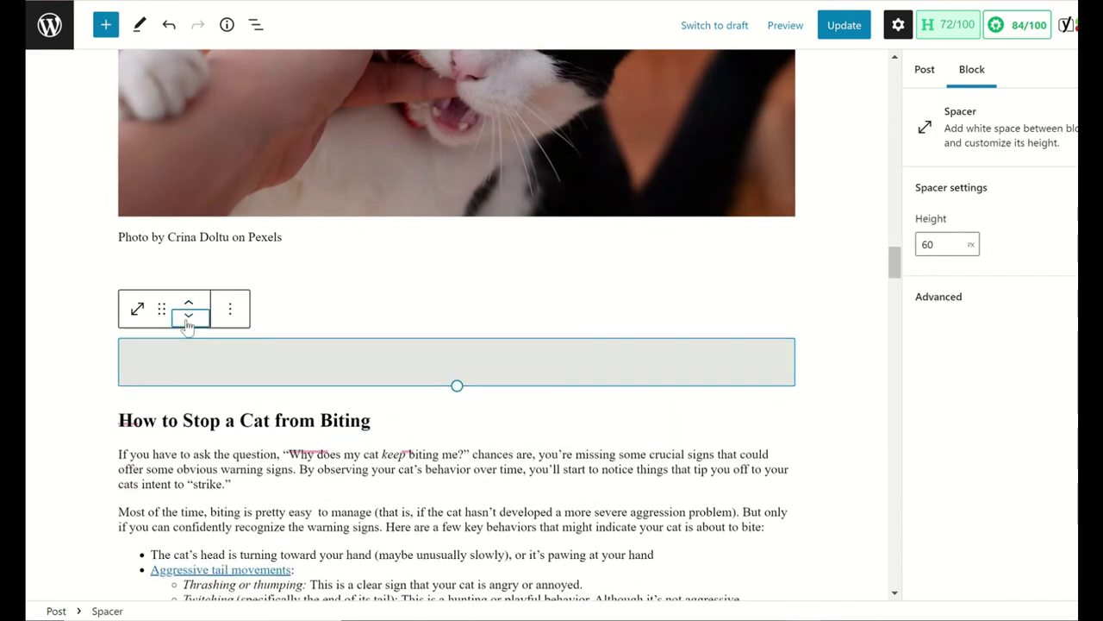
- Move the duplicated spacer block down through the post until it sits directly above the image of the cats in a cardboard box
click(188, 316)
click(188, 317)
click(188, 317)
click(188, 317)
click(188, 317)
click(188, 317)
click(188, 318)
click(188, 317)
click(188, 317)
click(187, 317)
click(188, 317)
click(188, 318)
click(188, 317)
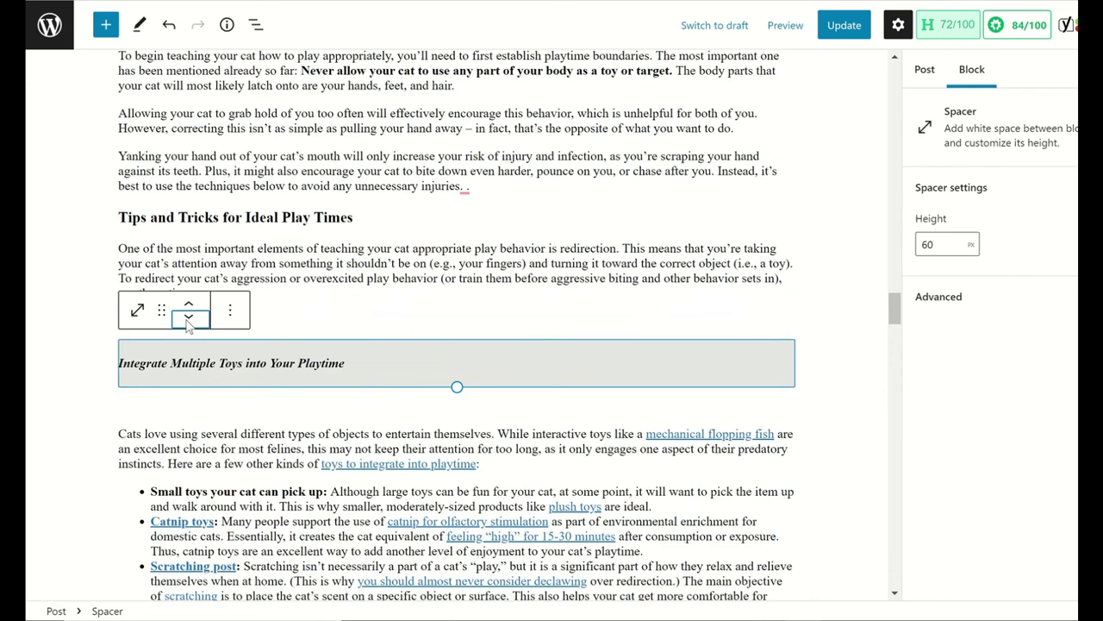
click(188, 317)
click(165, 410)
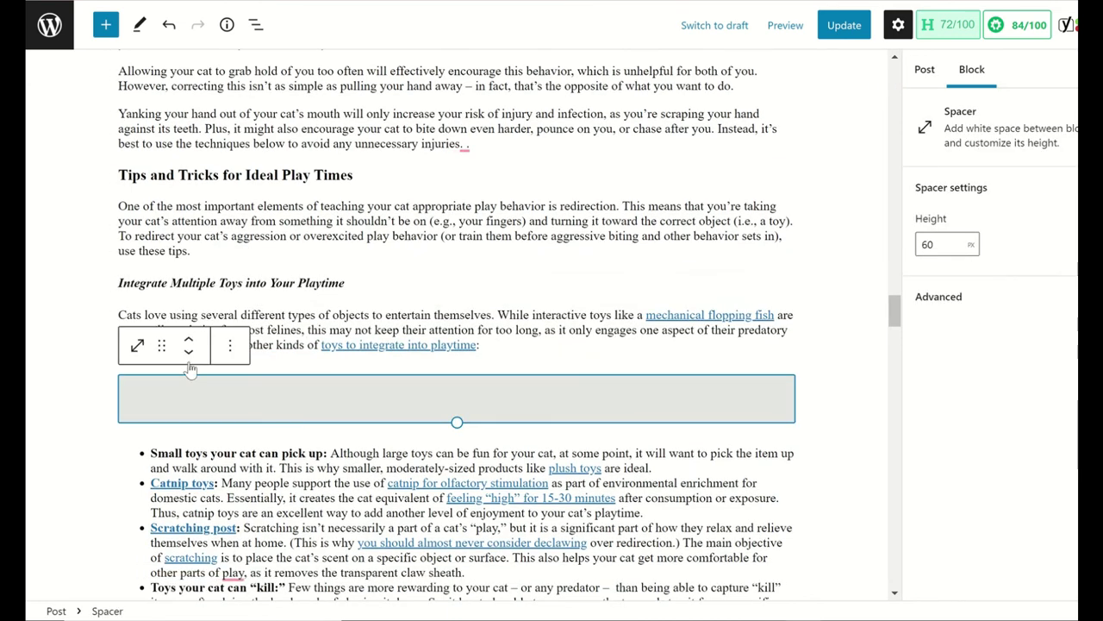
click(189, 354)
click(189, 354)
click(189, 353)
click(188, 353)
click(189, 354)
click(188, 354)
click(189, 354)
click(188, 354)
click(189, 354)
click(188, 354)
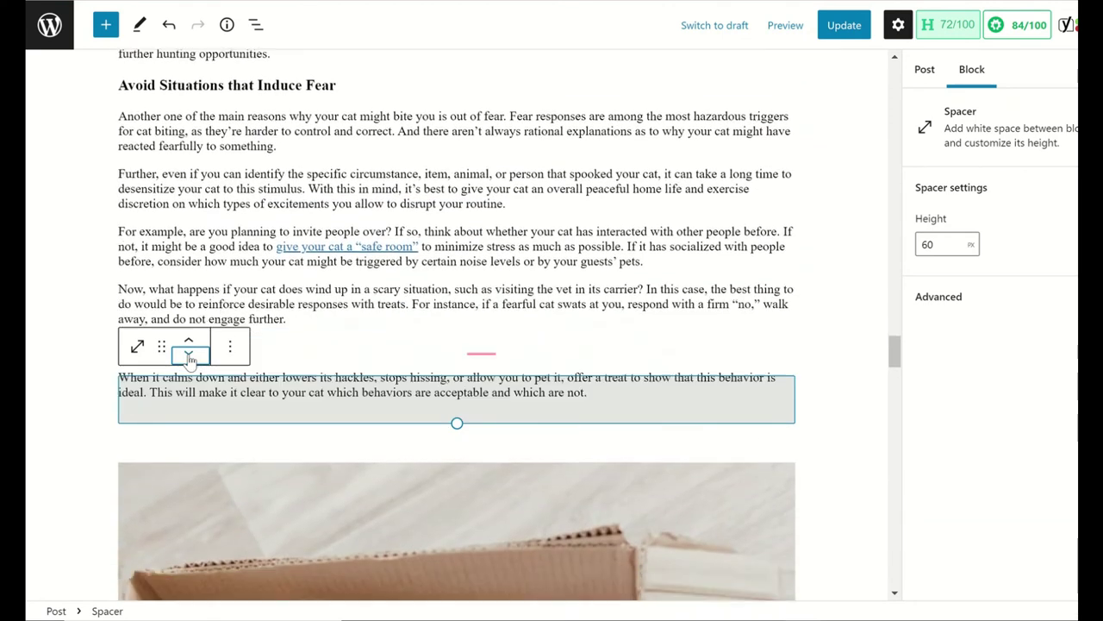
click(824, 366)
scroll(824, 367, down, 2)
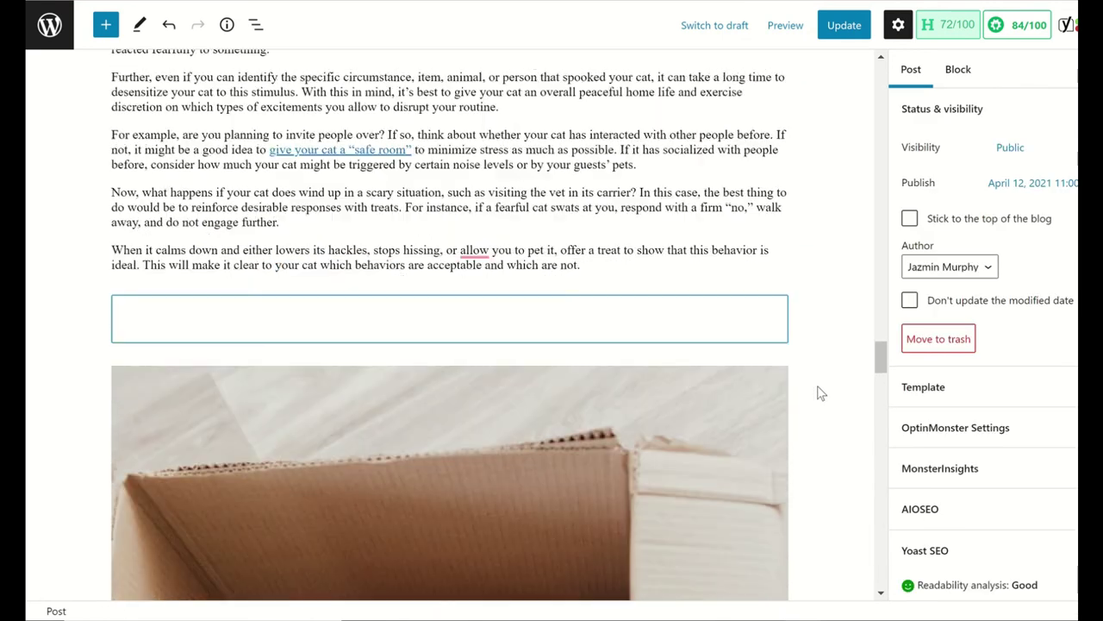
- Duplicate the spacer above the cardboard box image and move the copy below its photo credit, above "Why Do Cats Bite Other Cats? (and How to Stop It)"
click(219, 242)
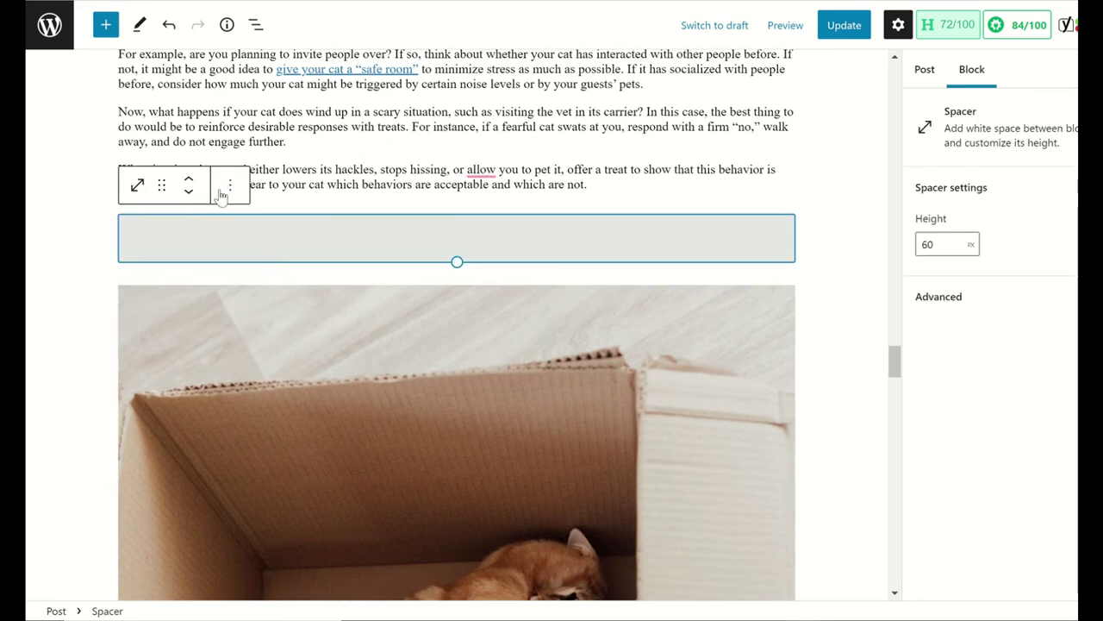
click(229, 182)
click(264, 291)
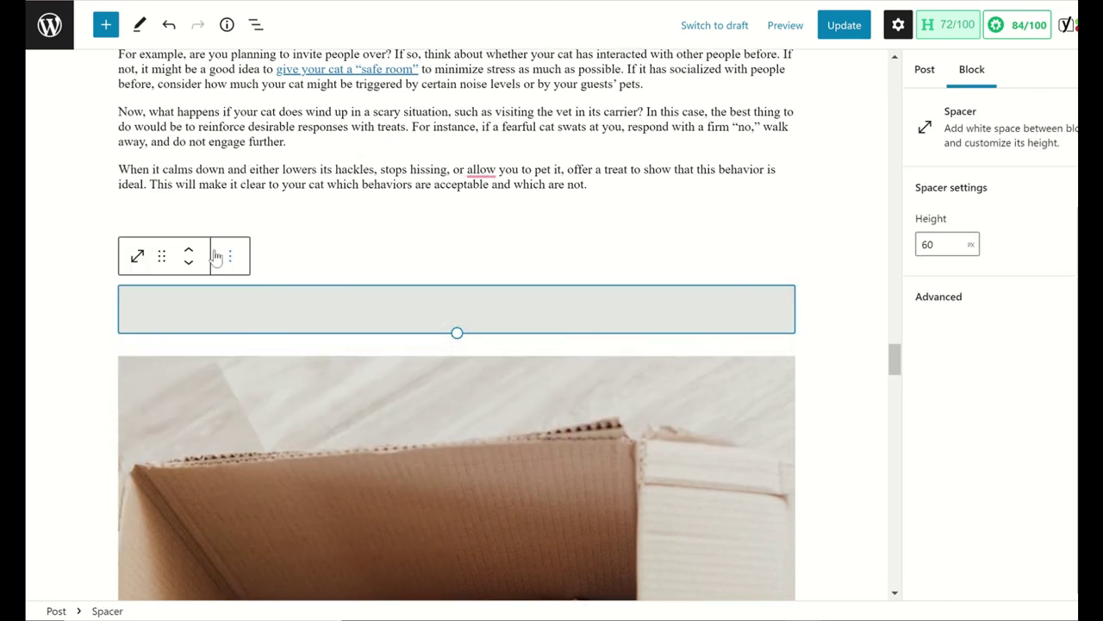
click(188, 264)
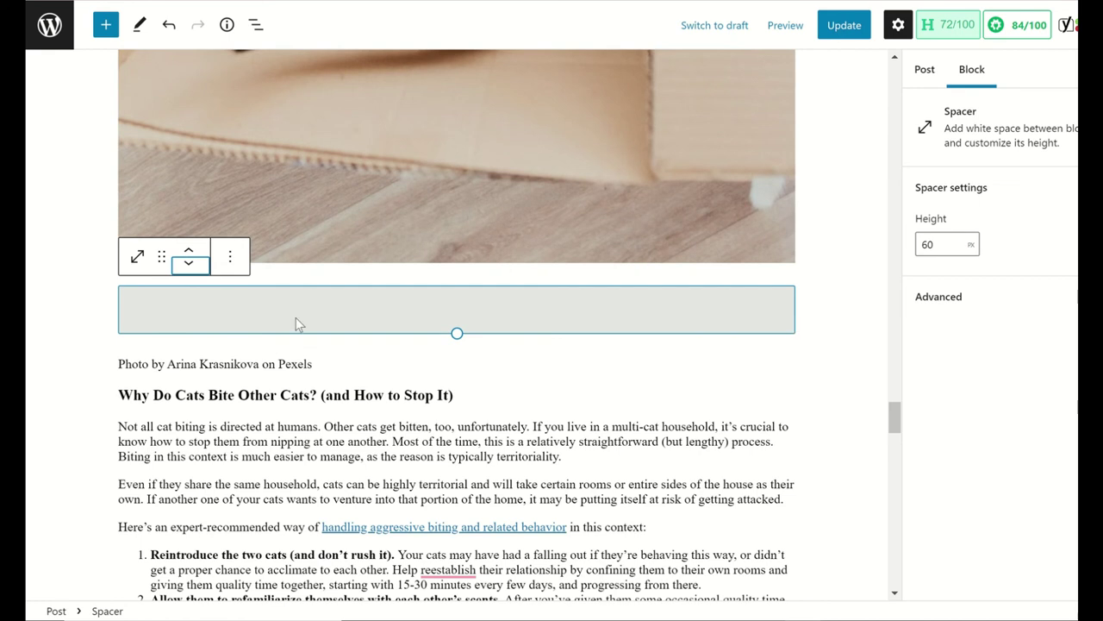
click(850, 355)
- Review the spacing, paragraphs and links from "Avoid Situations that Induce Fear" to the section on cats biting other cats
scroll(850, 357, down, 3)
scroll(850, 355, down, 4)
scroll(849, 353, up, 8)
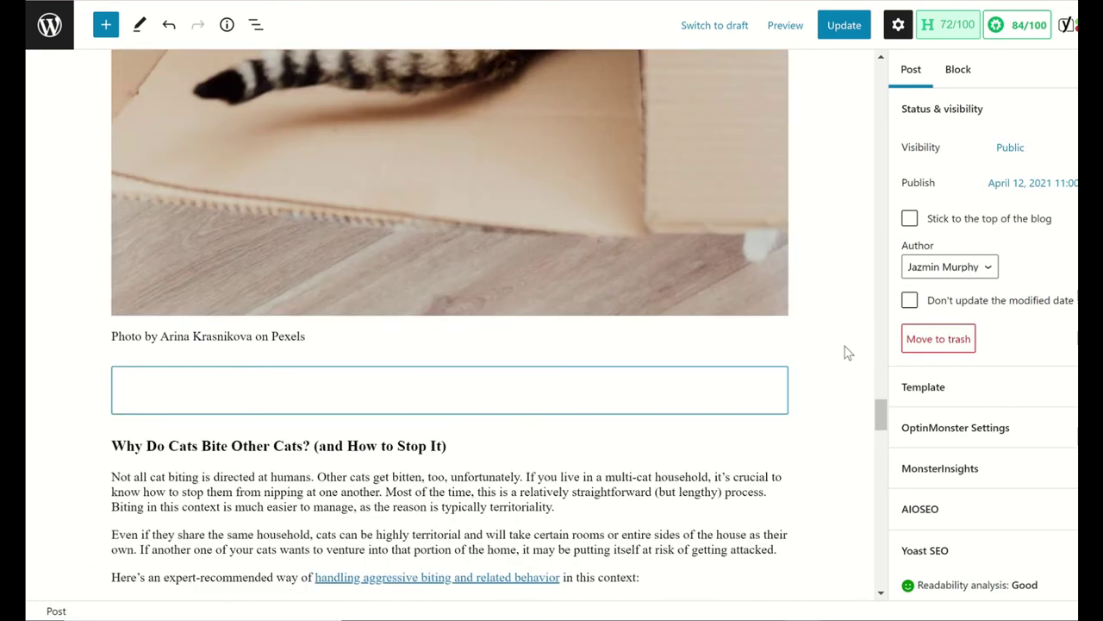
scroll(848, 350, up, 10)
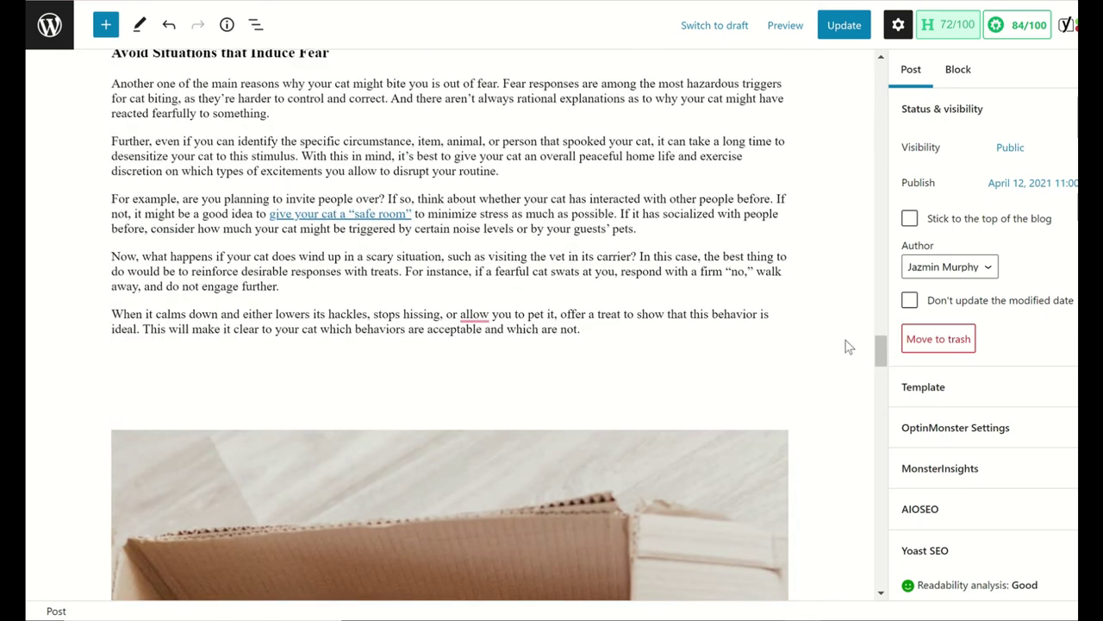
scroll(848, 347, up, 2)
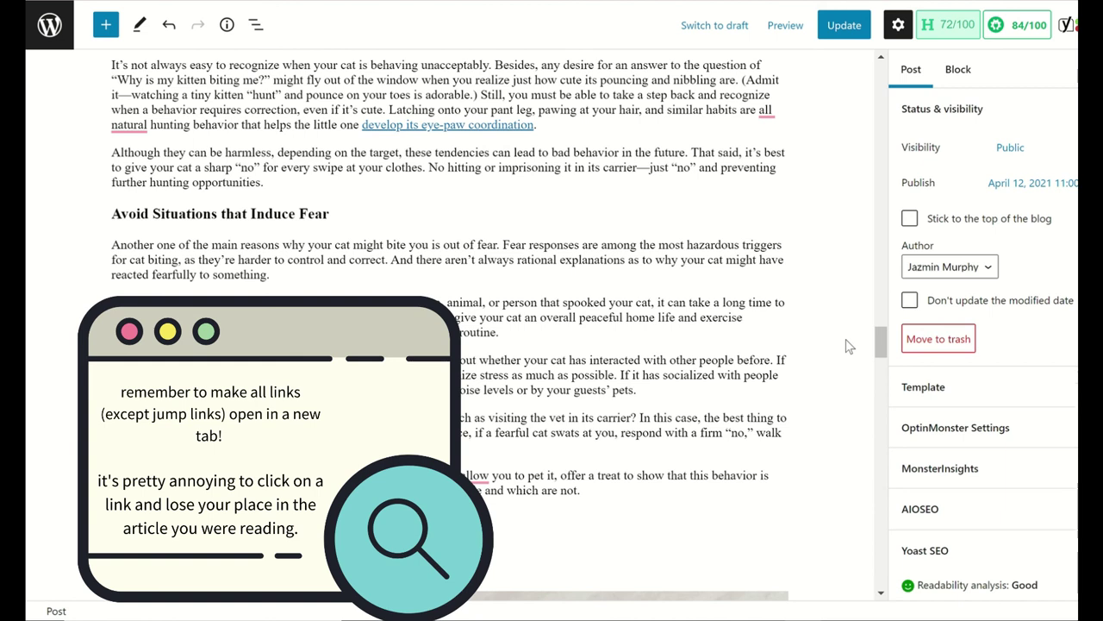
scroll(829, 379, down, 10)
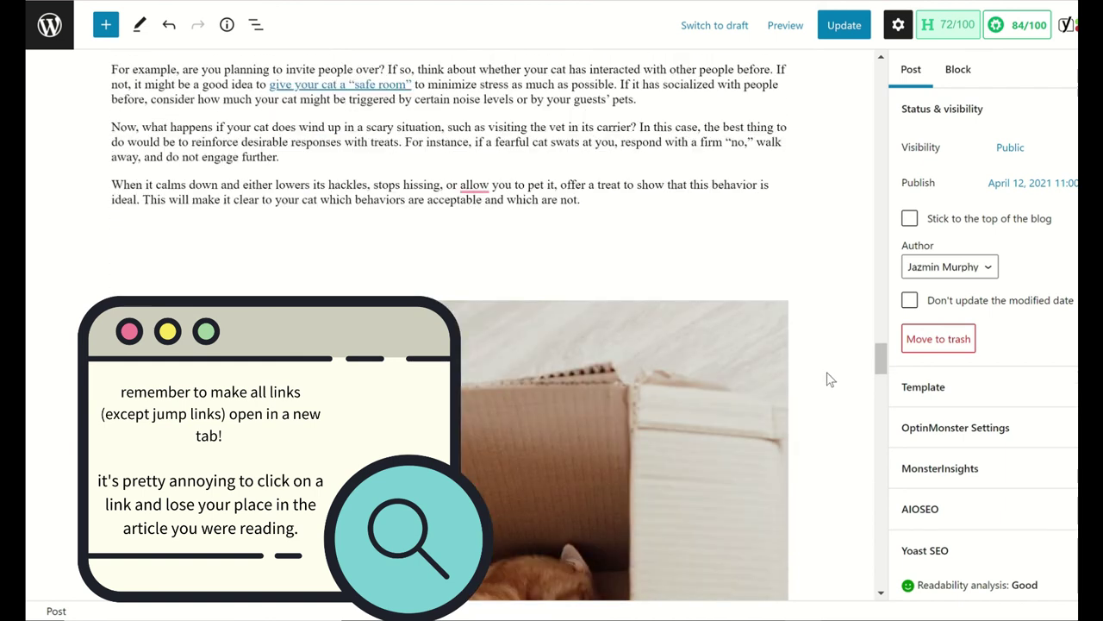
scroll(830, 380, down, 3)
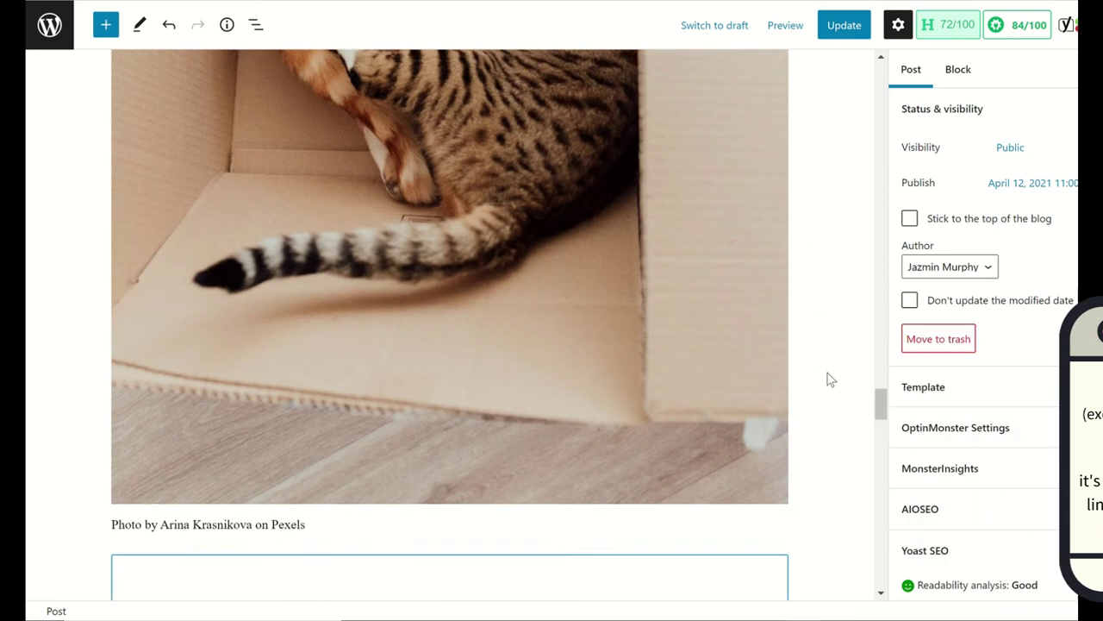
scroll(535, 250, up, 1)
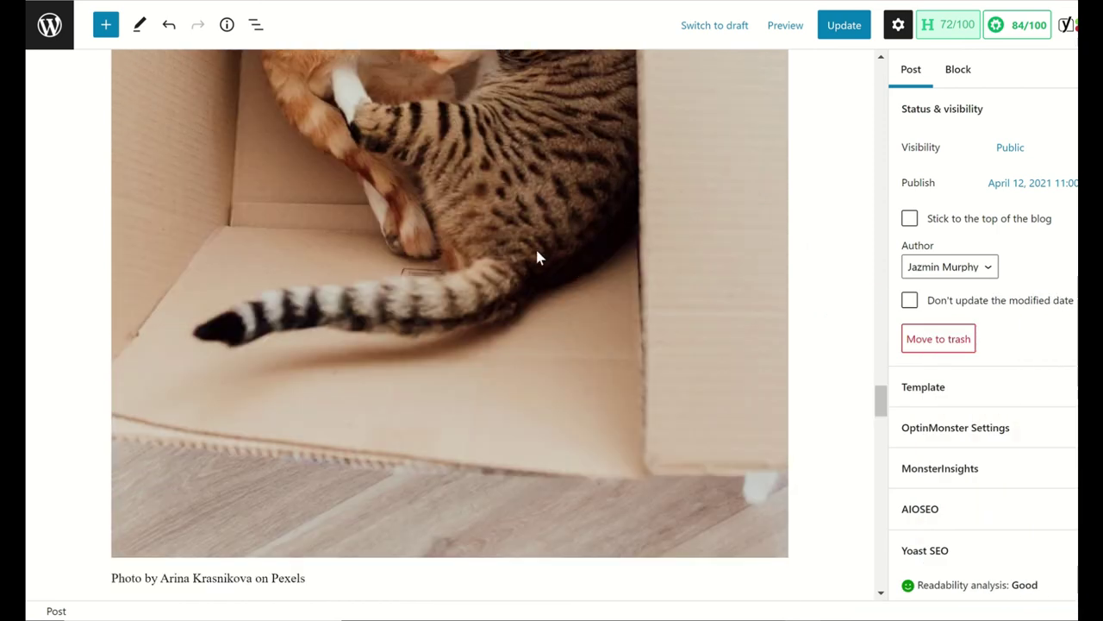
- Set the Unsplash link in the tortie cat image's caption to open in a new tab and mark it nofollow
click(493, 285)
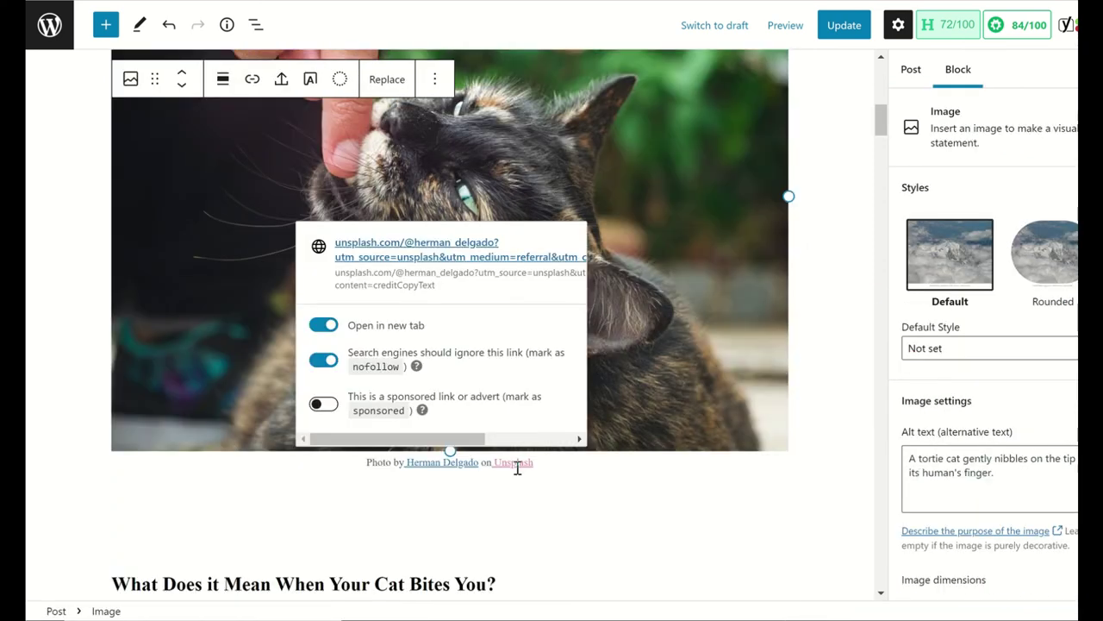
click(518, 468)
click(397, 324)
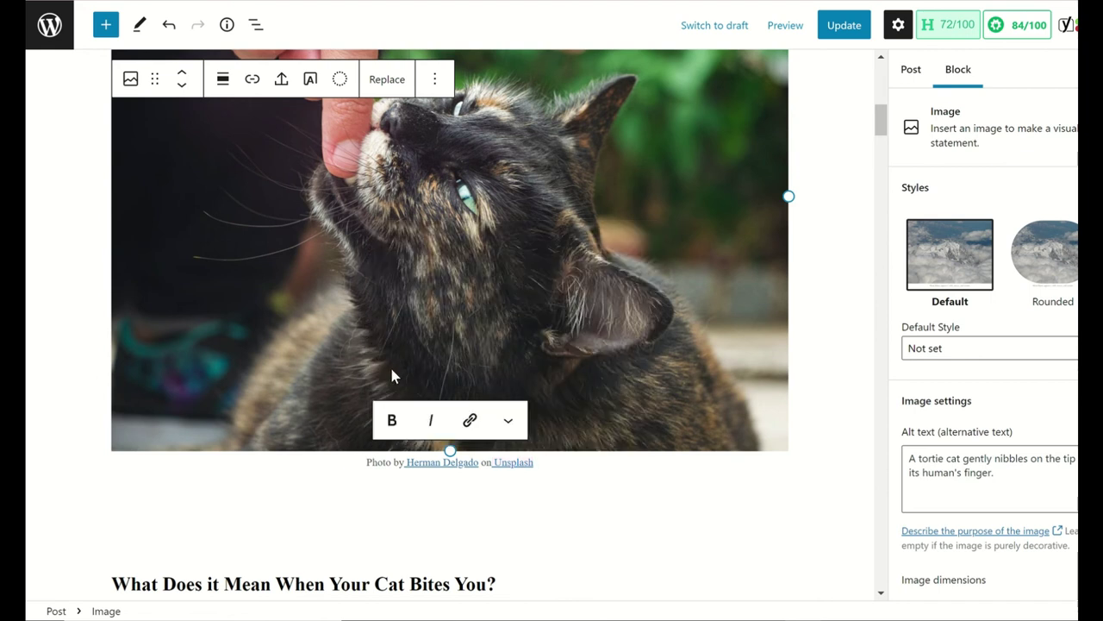
click(513, 462)
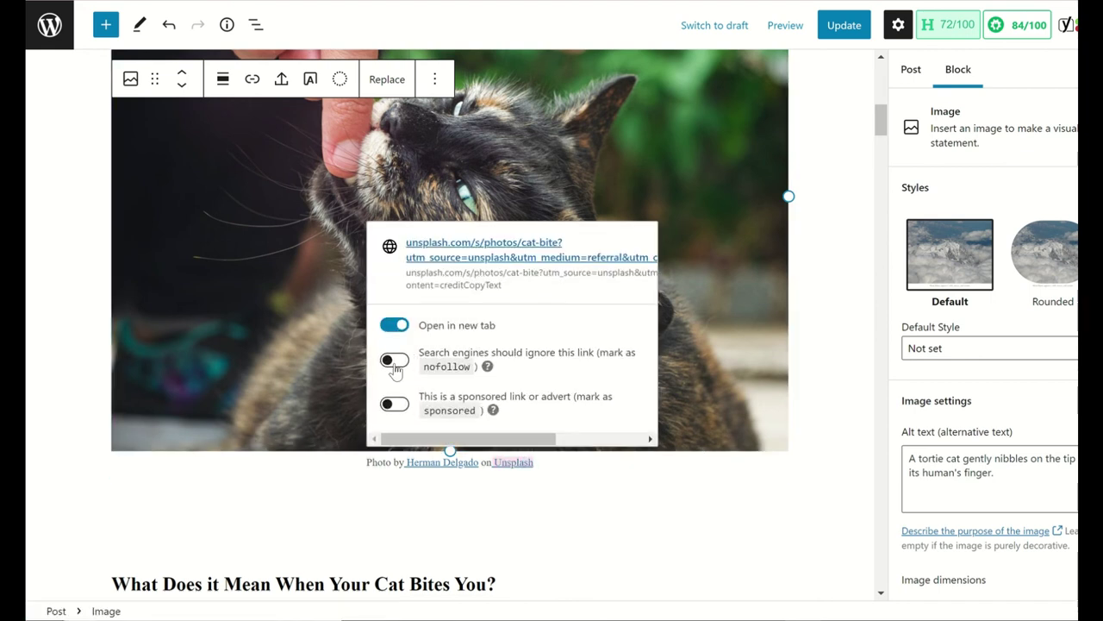
click(394, 362)
click(508, 464)
click(853, 379)
- Set the Headbutting, Kneading and Purring links under "Is My Cat Biting Me for Affection? A Few Signs to Confirm" to open in a new tab
scroll(820, 370, up, 10)
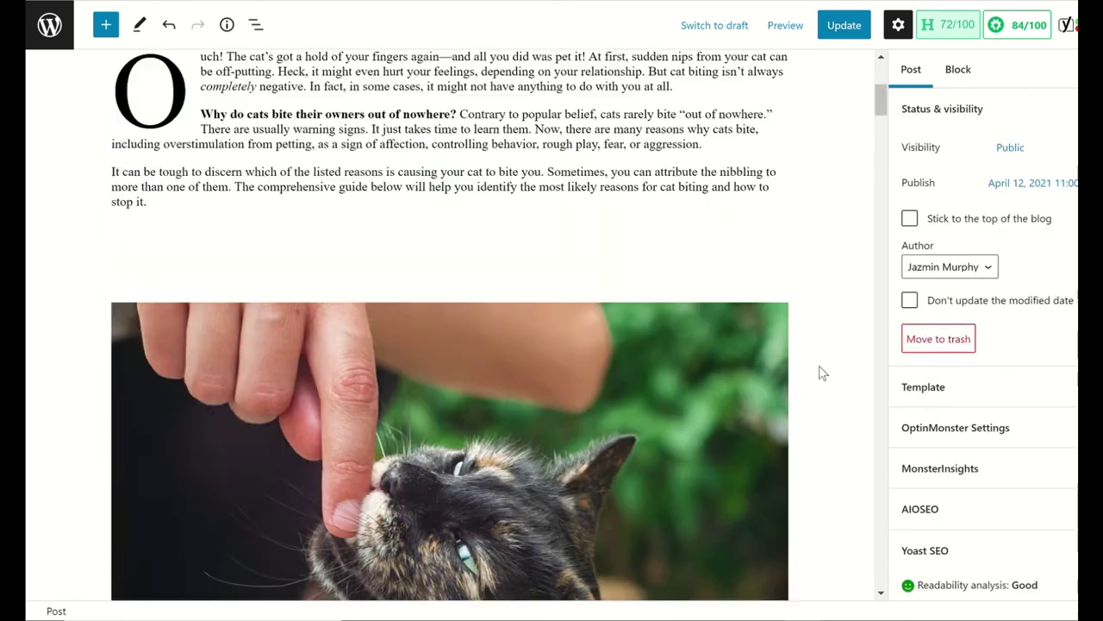
scroll(815, 369, down, 1)
scroll(811, 367, down, 4)
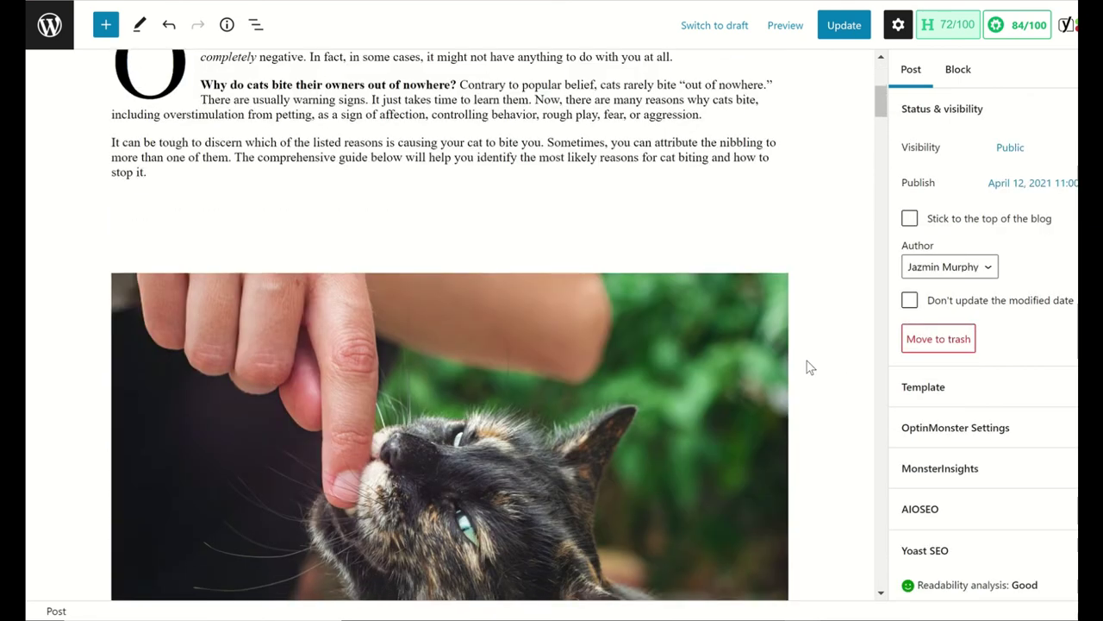
scroll(835, 396, down, 7)
scroll(828, 393, down, 4)
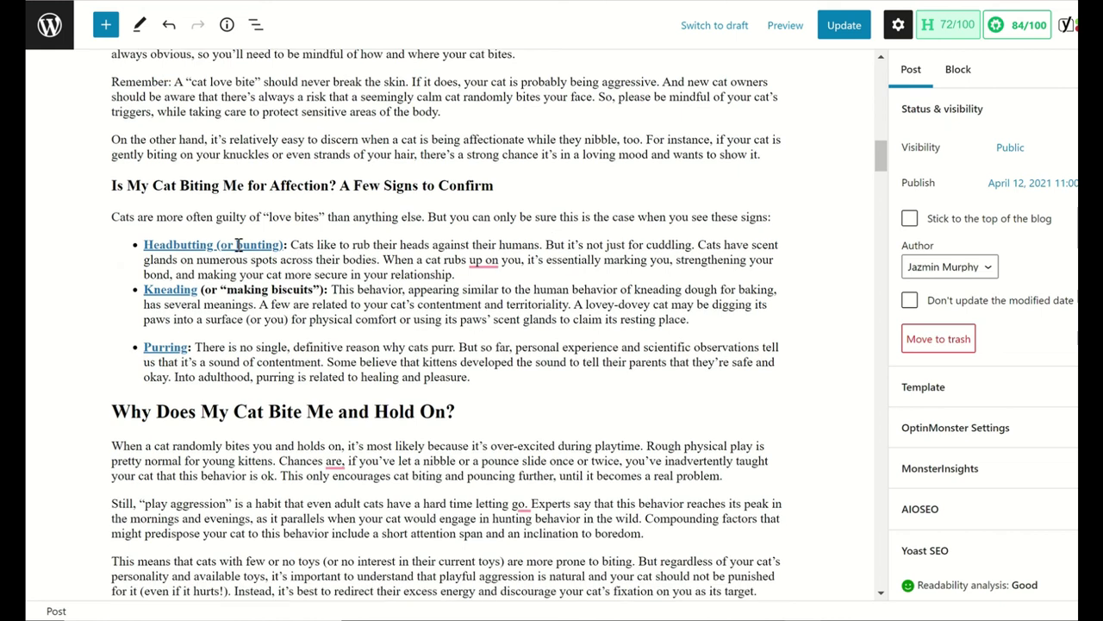
click(287, 299)
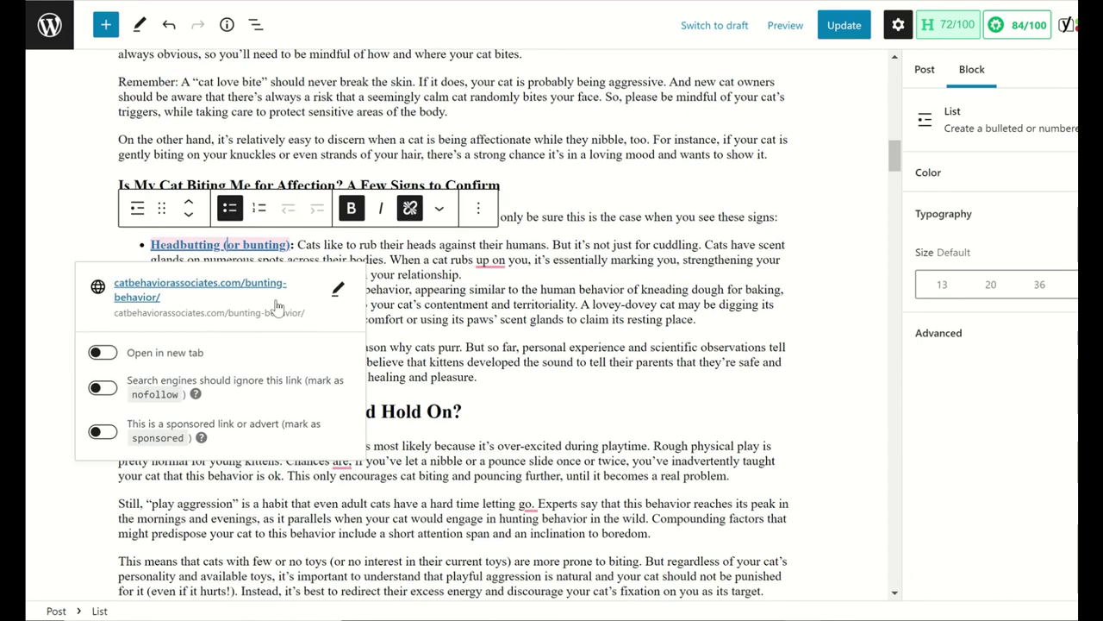
click(523, 362)
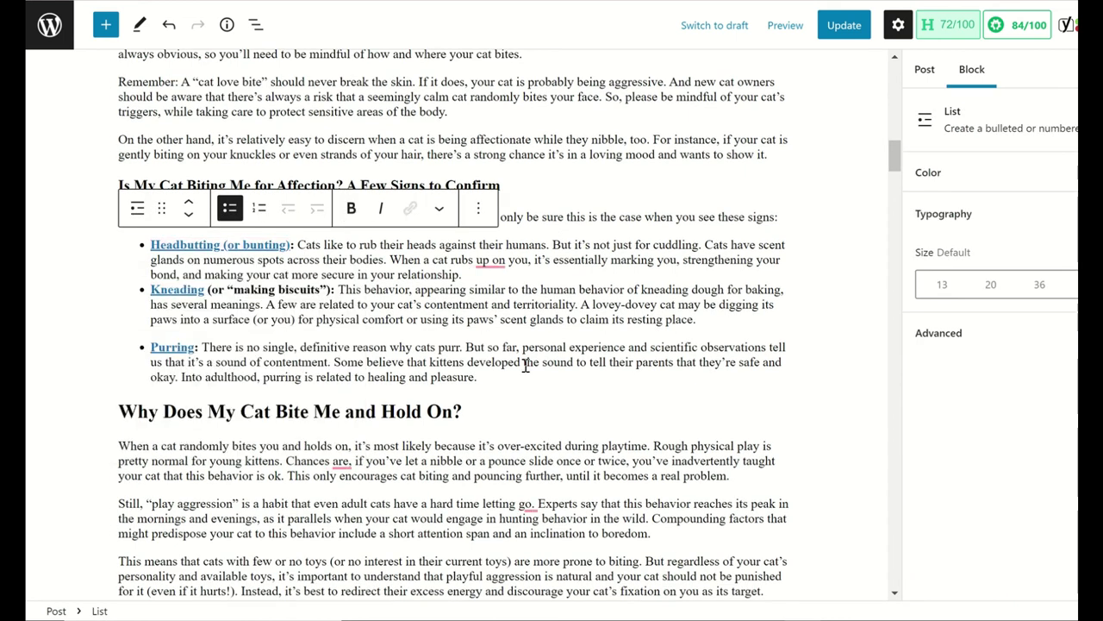
click(180, 290)
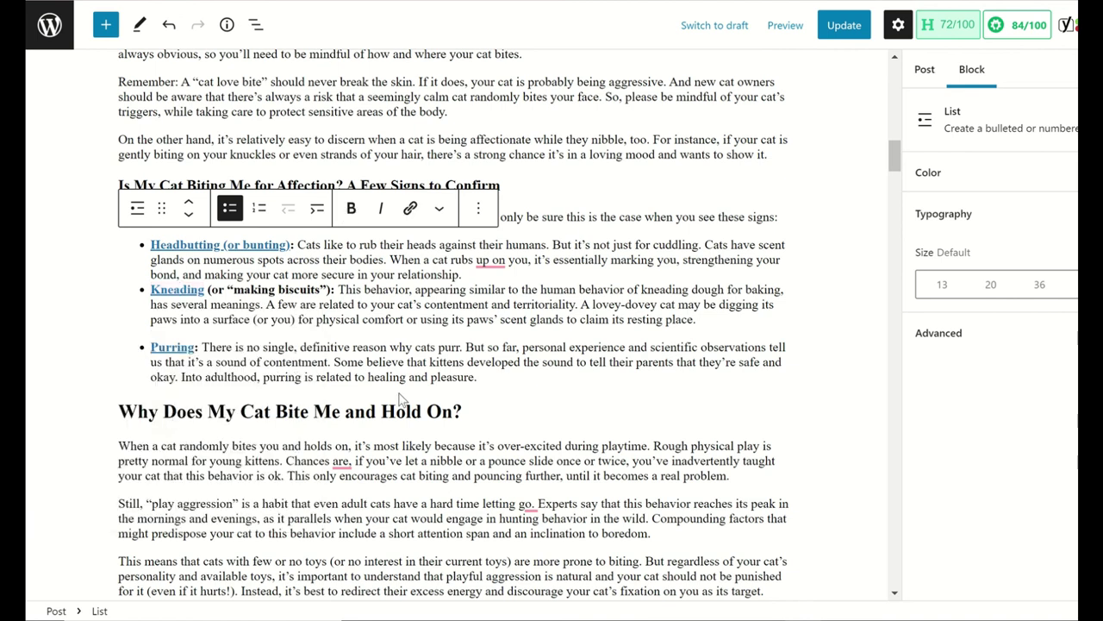
click(649, 347)
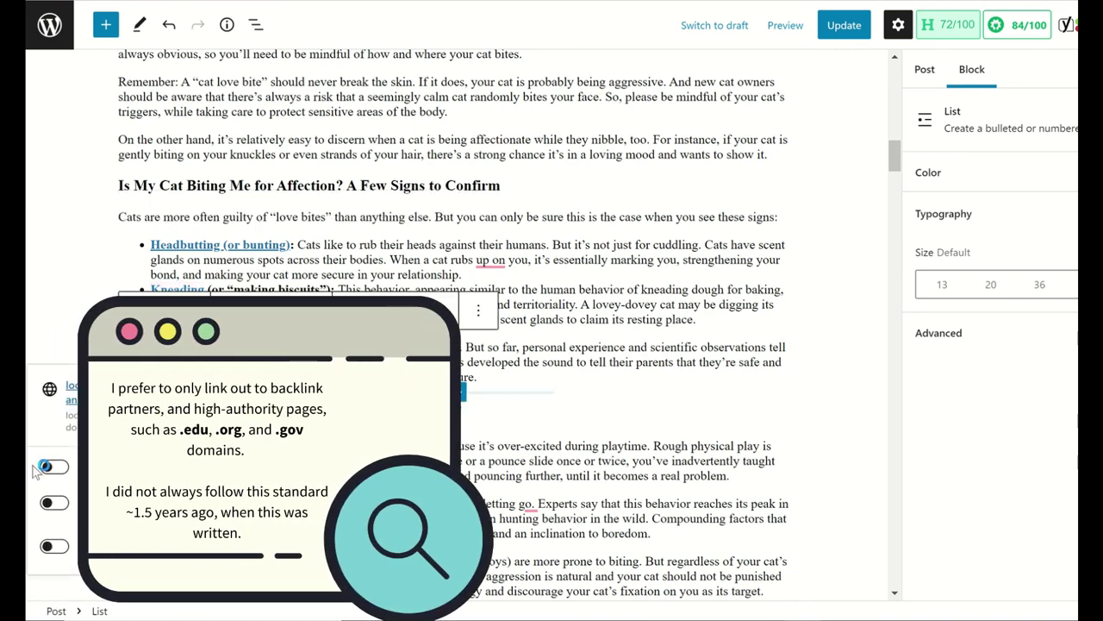
click(878, 301)
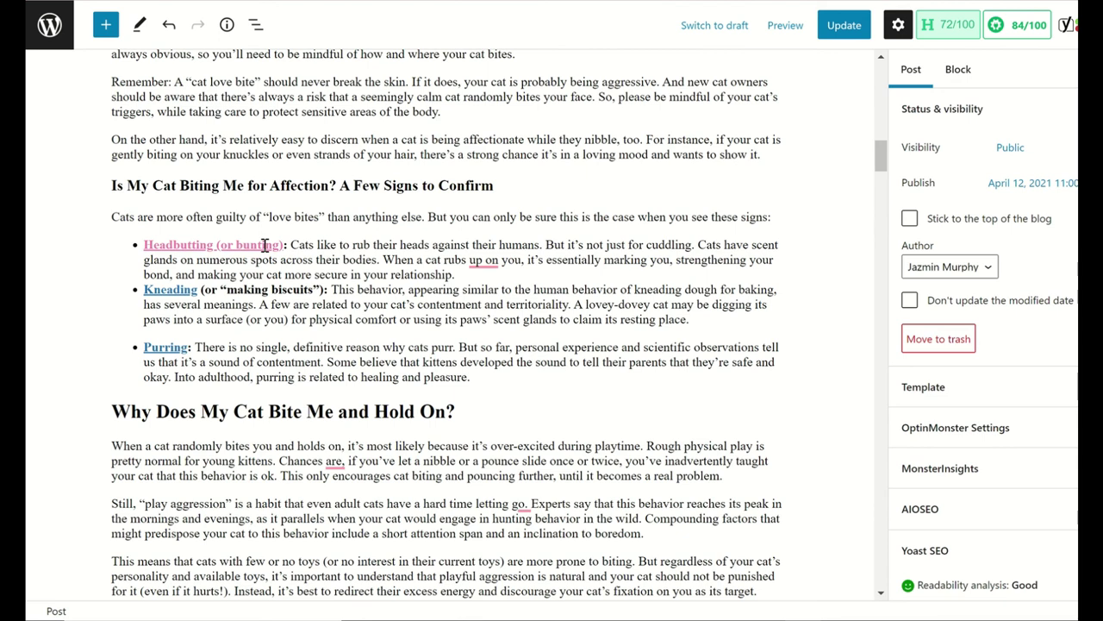
- Open the Headbutting link's target page in a new browser tab and mark that link nofollow
click(199, 245)
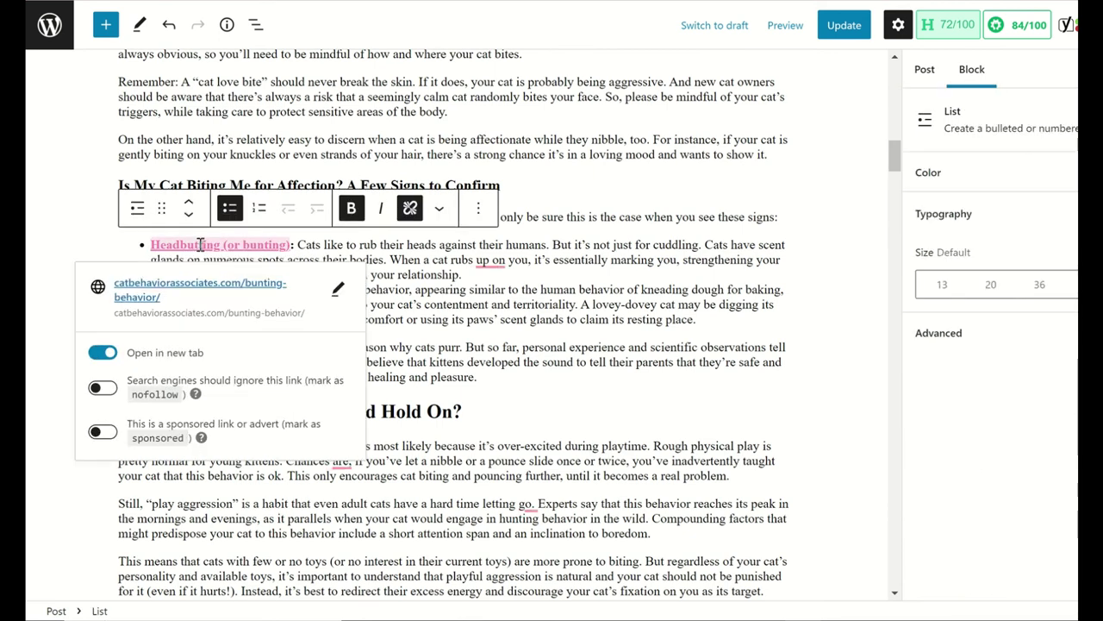
right_click(192, 286)
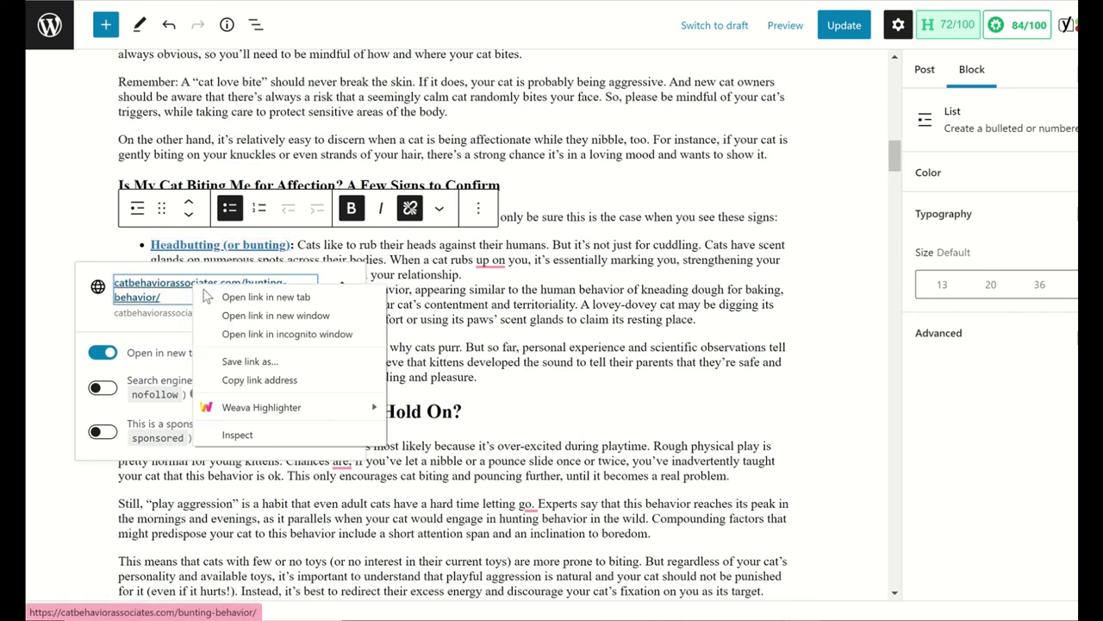
click(213, 298)
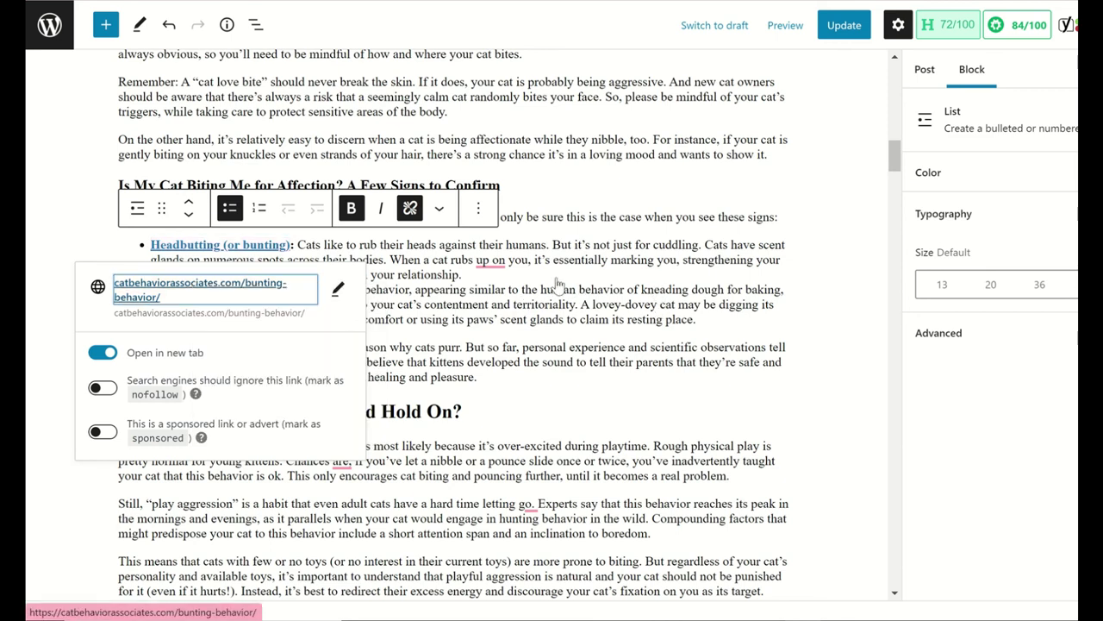
click(107, 393)
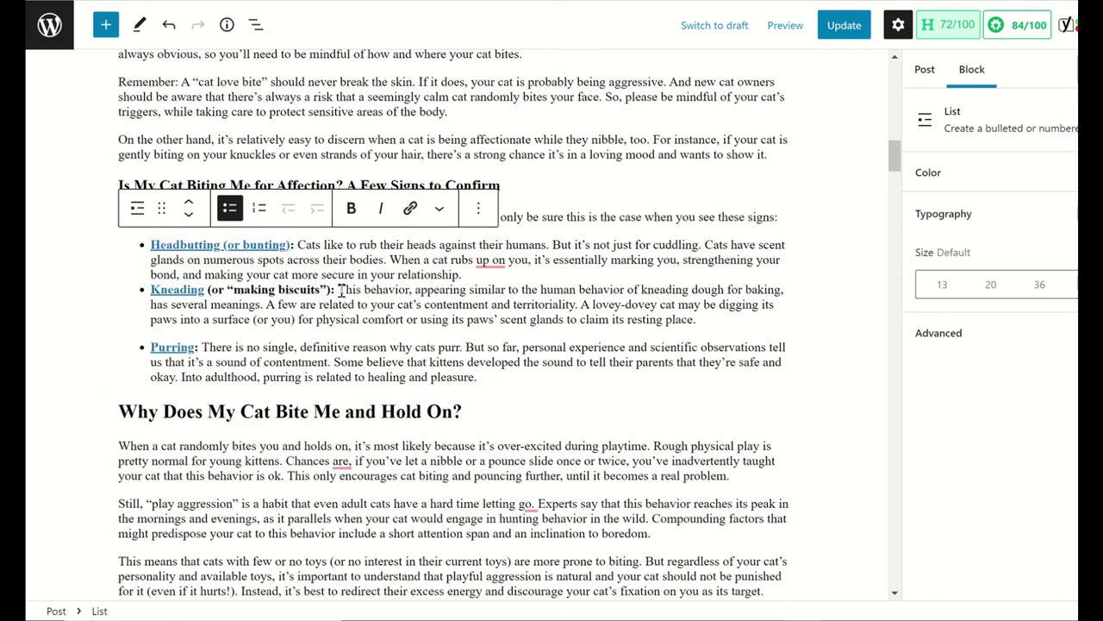
click(250, 245)
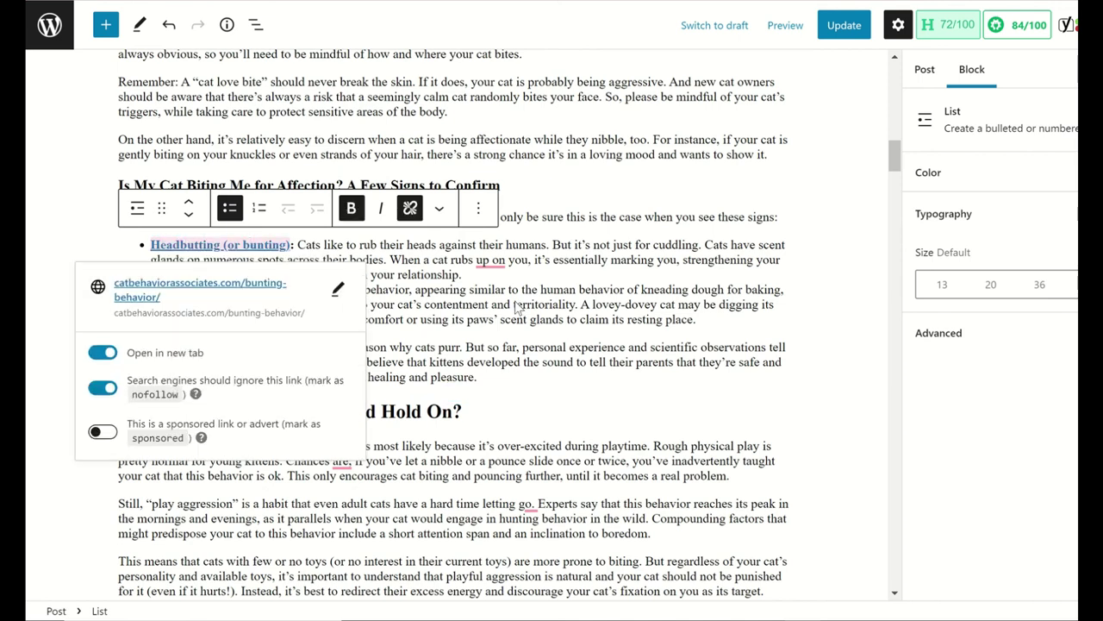
click(417, 327)
- Check the new-tab and nofollow settings of the Kneading and Purring links in the affection signs list
click(194, 290)
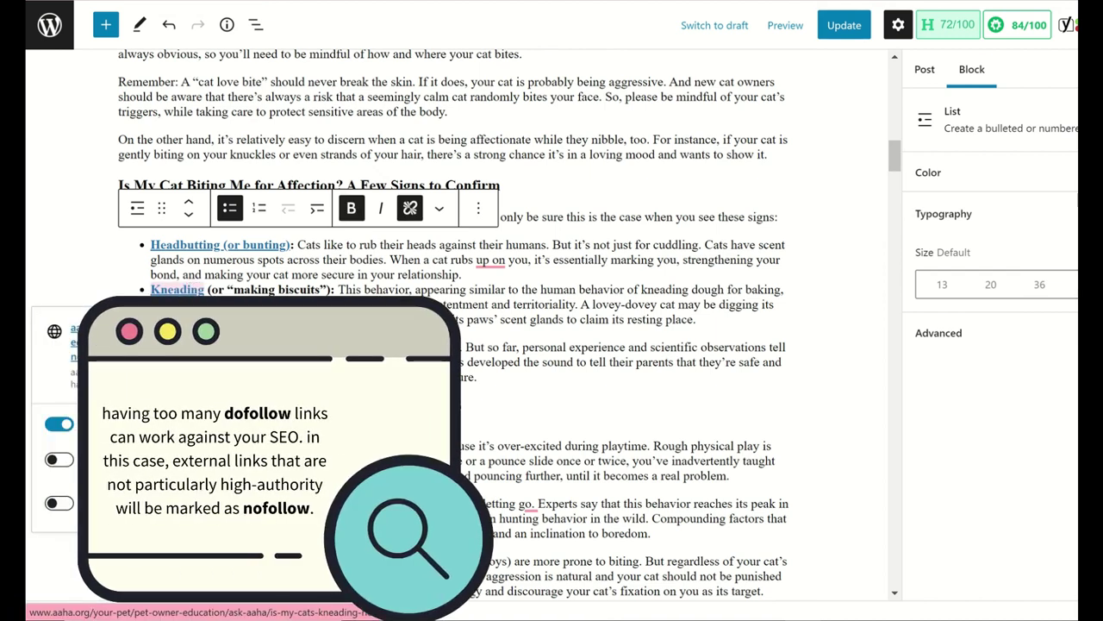
click(414, 320)
click(172, 348)
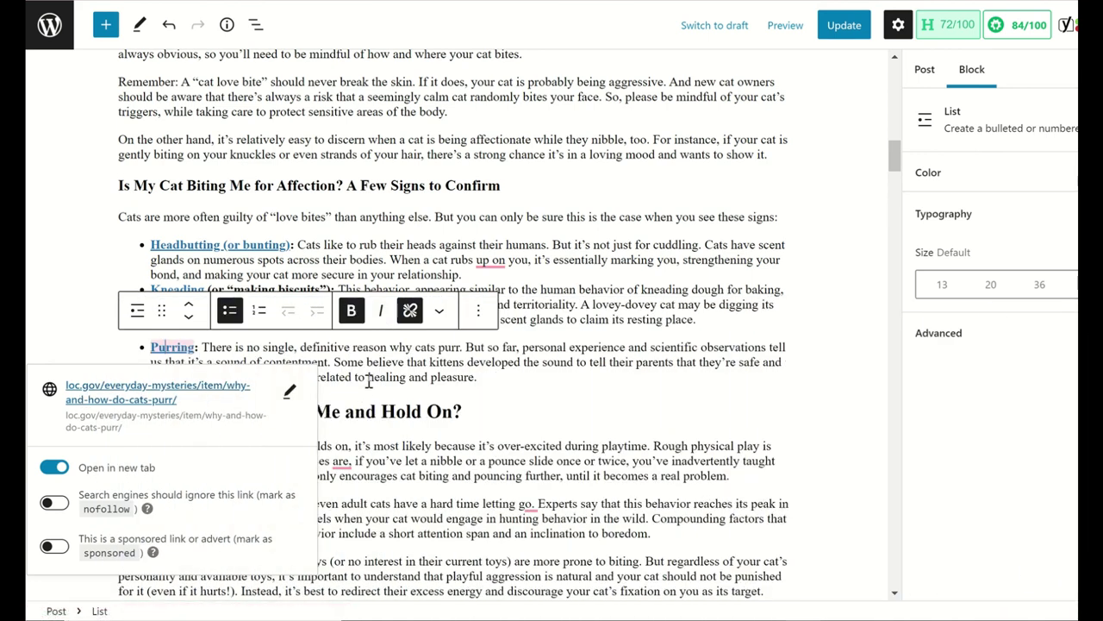
click(509, 377)
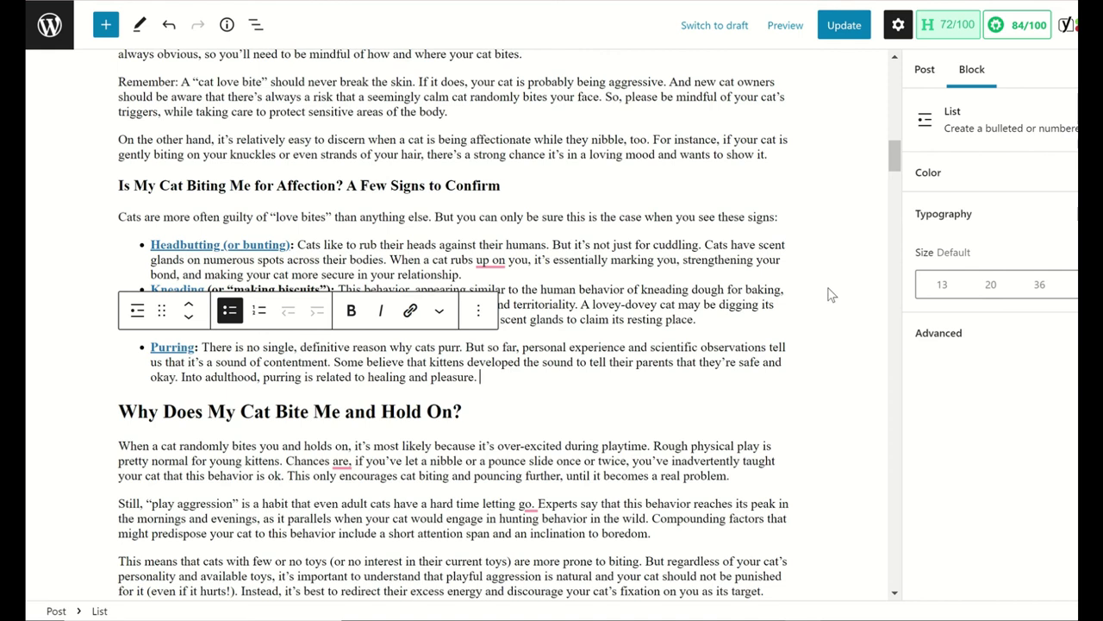
click(831, 295)
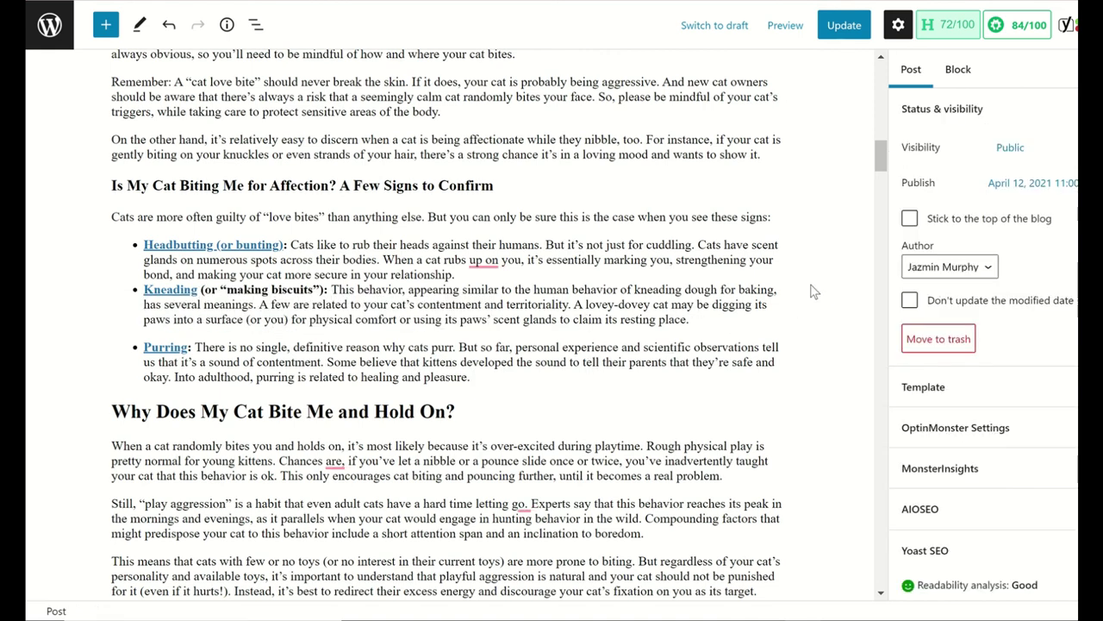
click(208, 309)
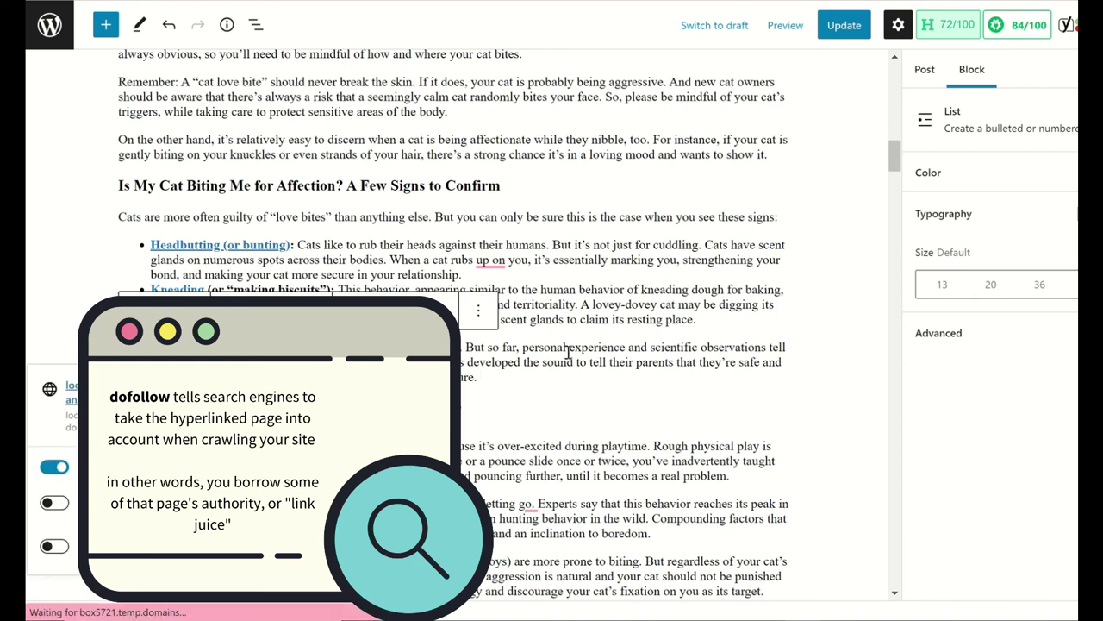
scroll(802, 369, down, 2)
scroll(805, 327, down, 5)
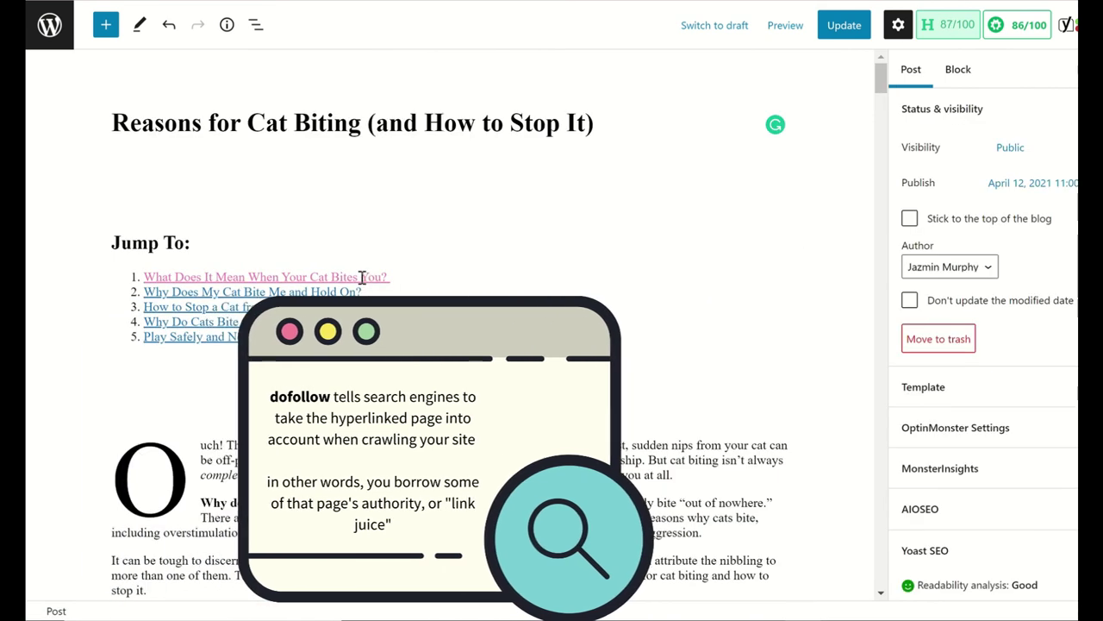
- Check the new-tab, nofollow and sponsored settings of the first two Jump To links
click(362, 277)
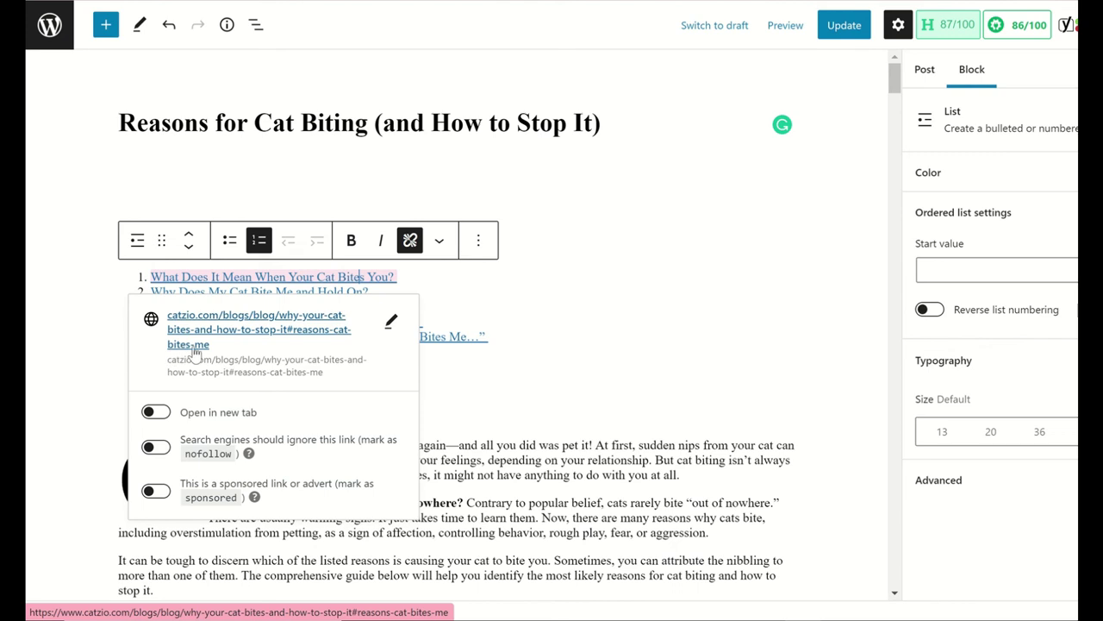
click(349, 293)
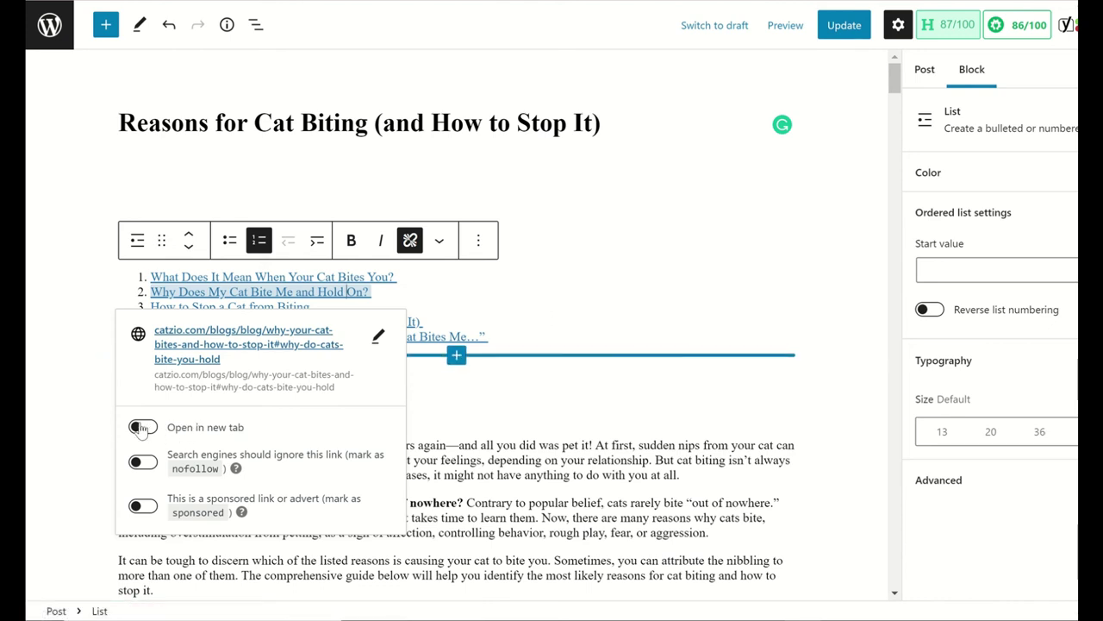
click(675, 443)
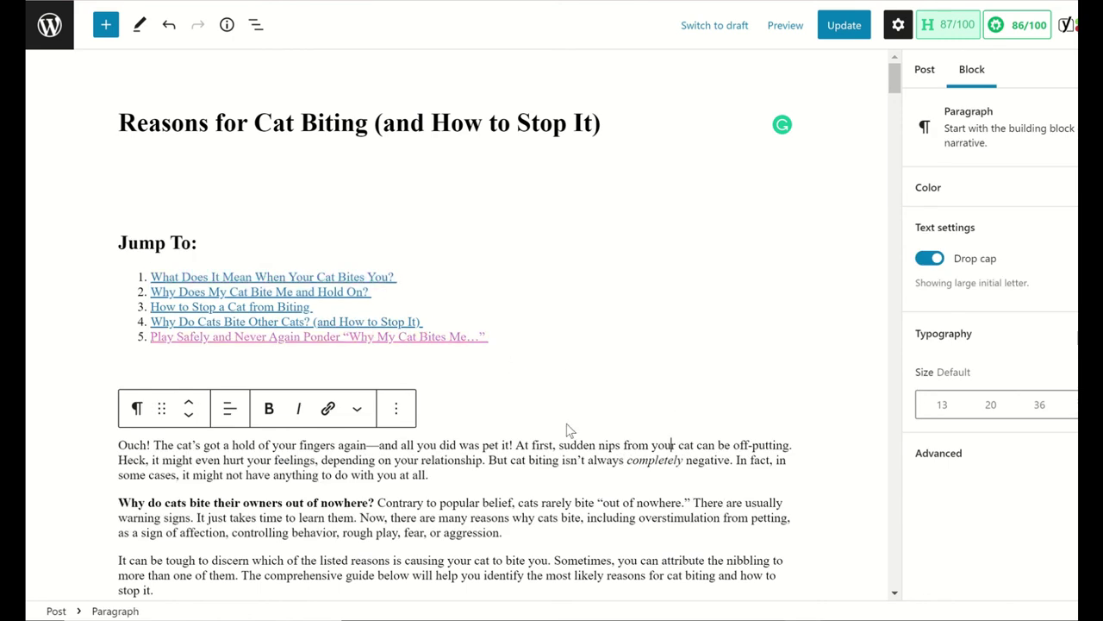
scroll(681, 260, down, 5)
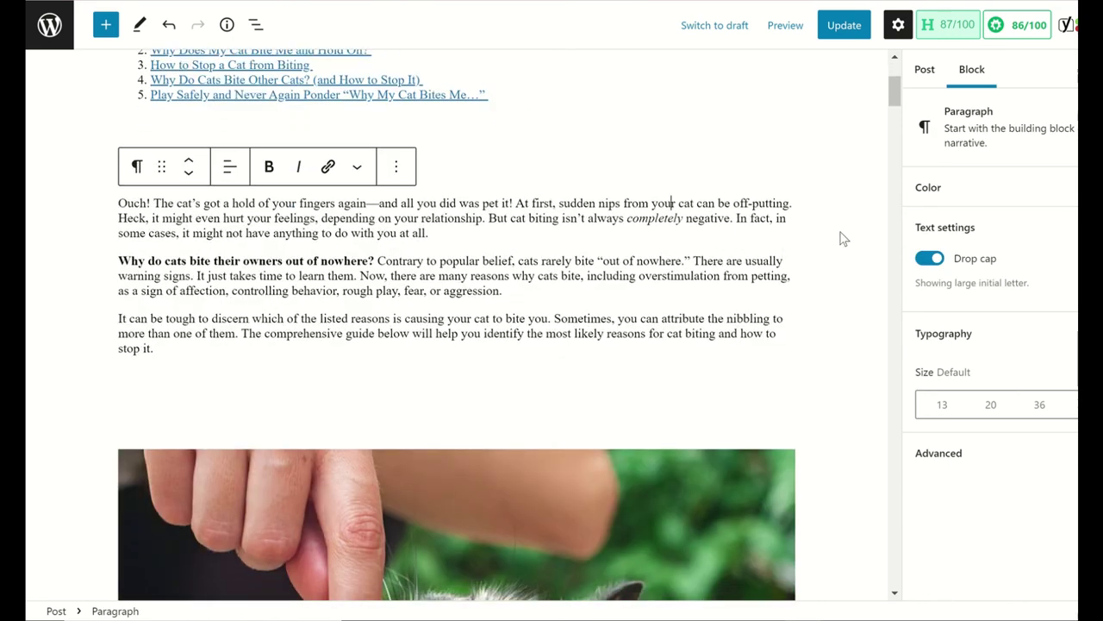
click(843, 239)
scroll(845, 243, up, 5)
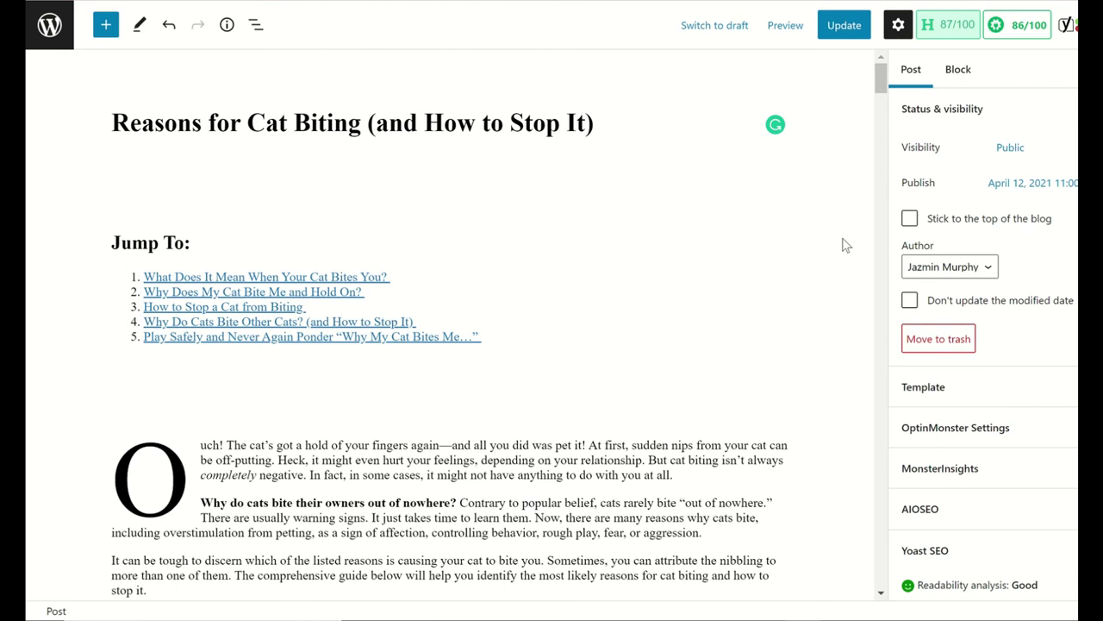
scroll(196, 338, down, 2)
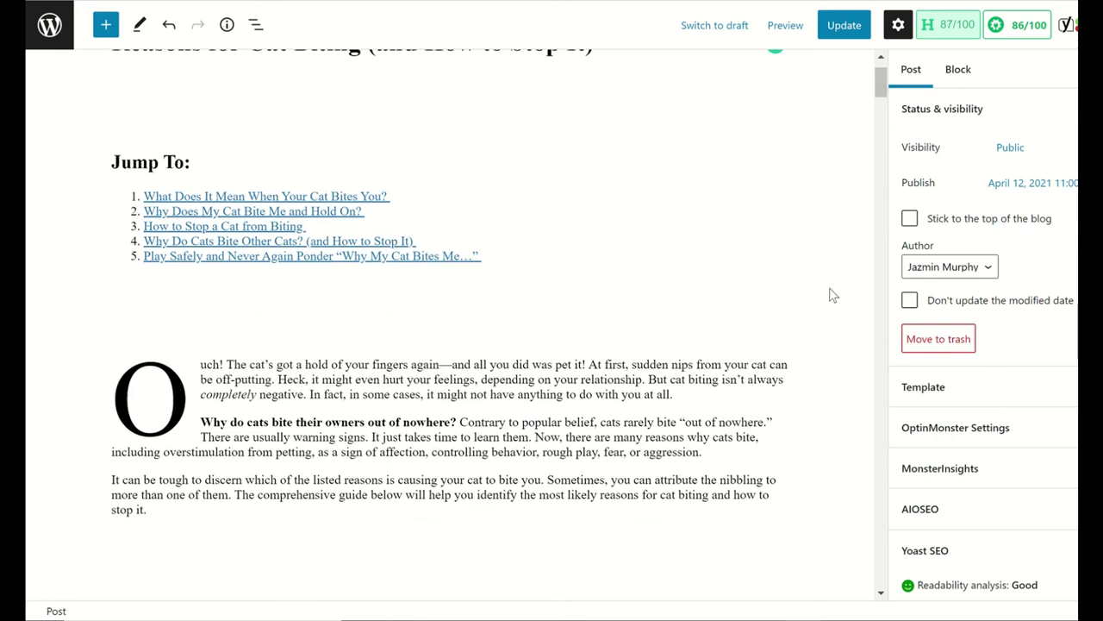
scroll(833, 295, up, 2)
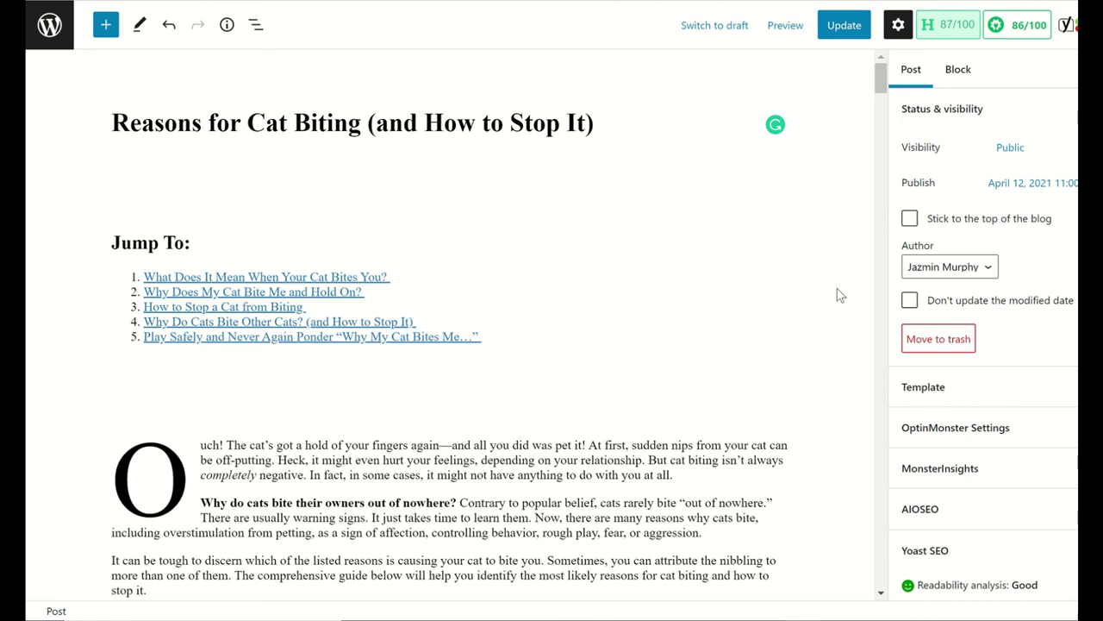
- Review the post's sections from the introduction down to the Do's and Don'ts table
scroll(820, 306, down, 8)
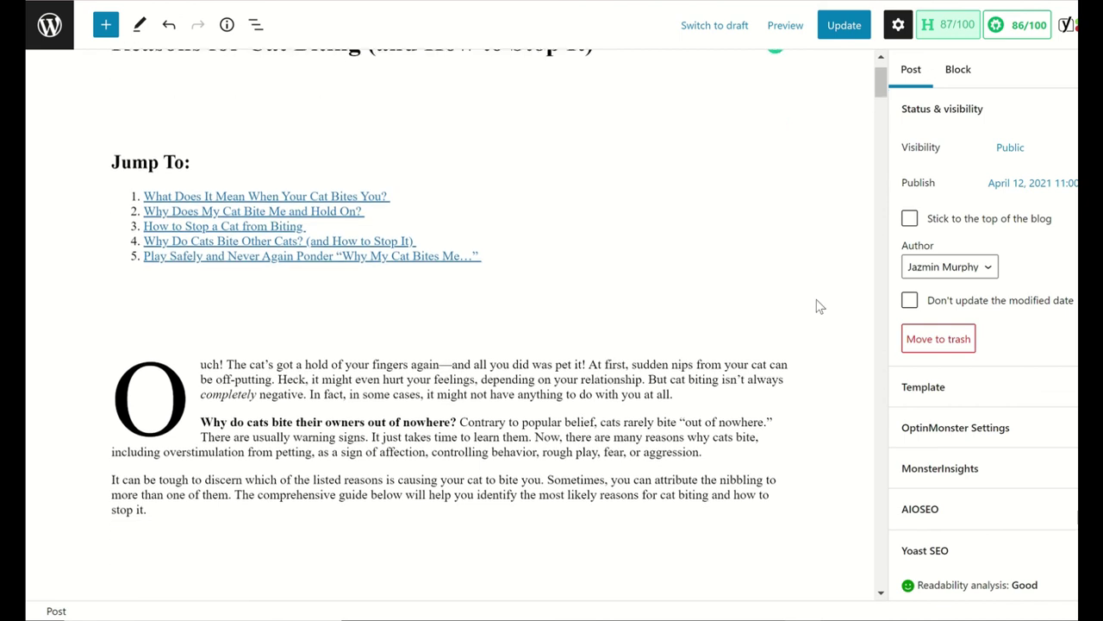
scroll(820, 306, down, 2)
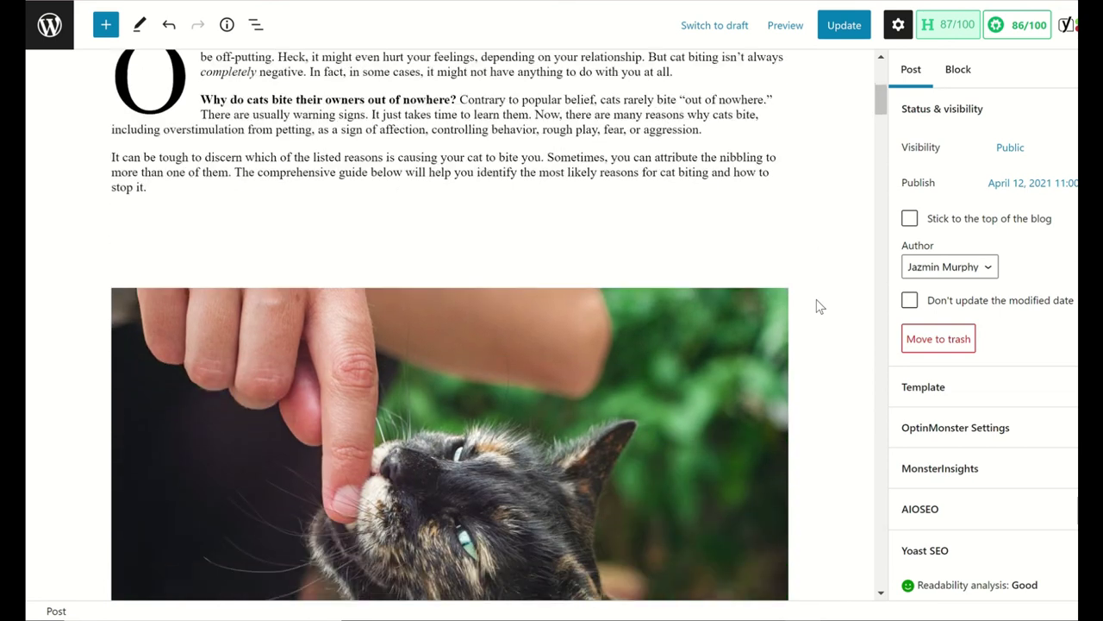
scroll(823, 256, down, 18)
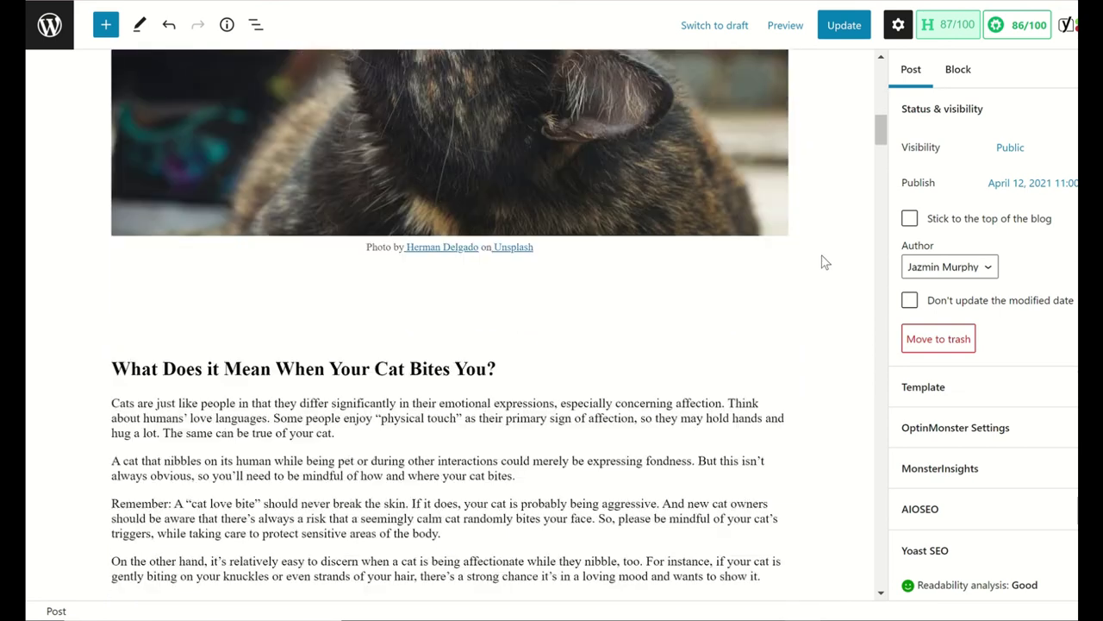
scroll(825, 262, down, 5)
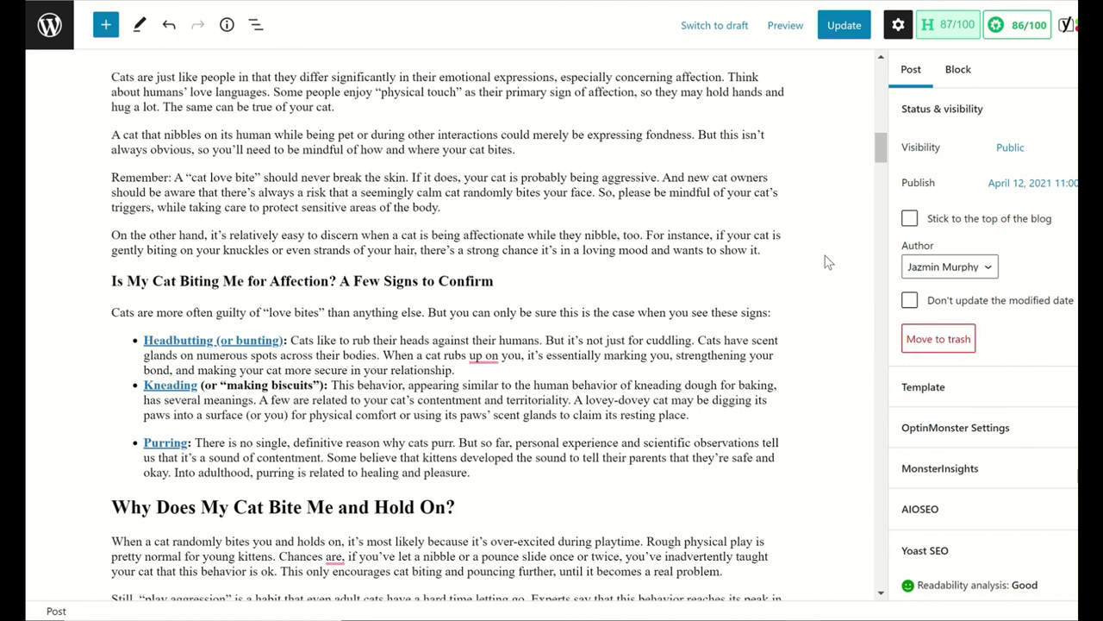
scroll(828, 259, down, 8)
scroll(838, 269, up, 12)
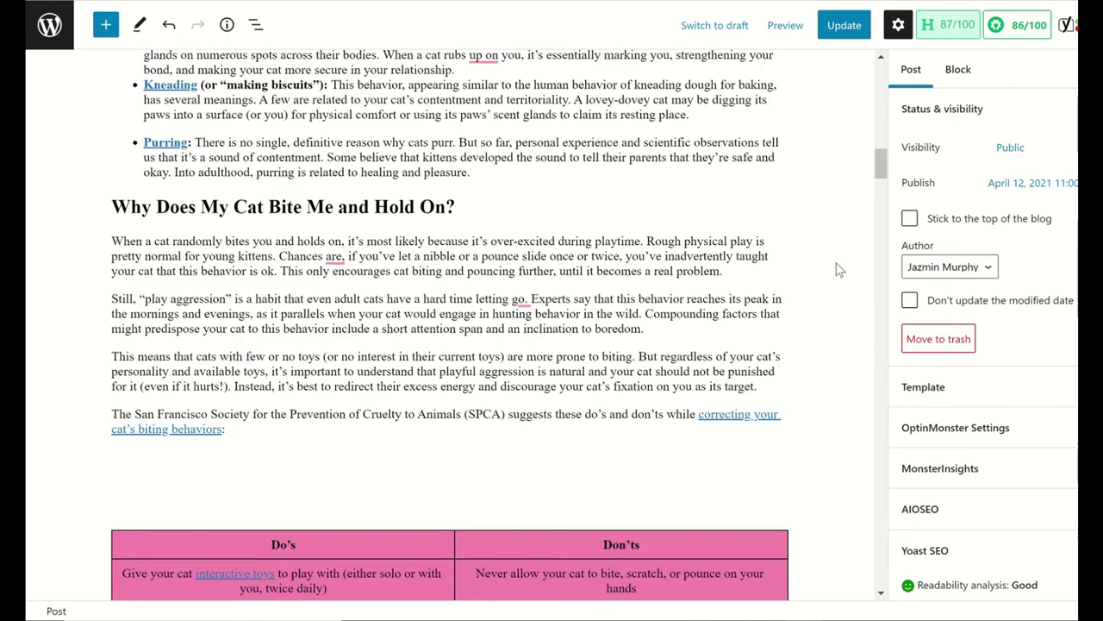
scroll(838, 269, down, 8)
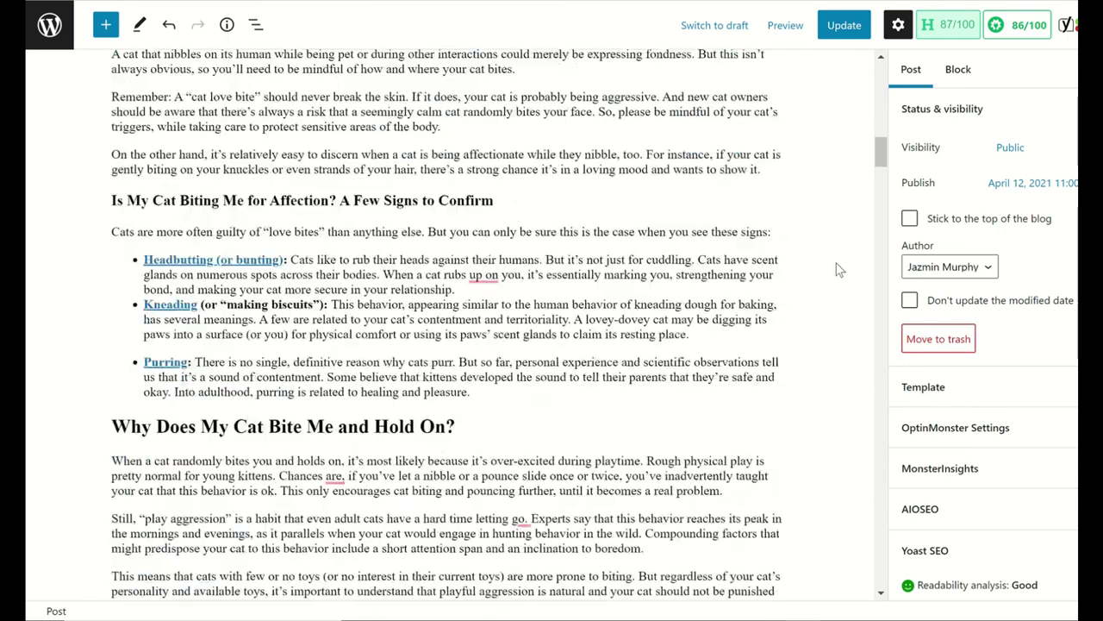
scroll(838, 269, down, 10)
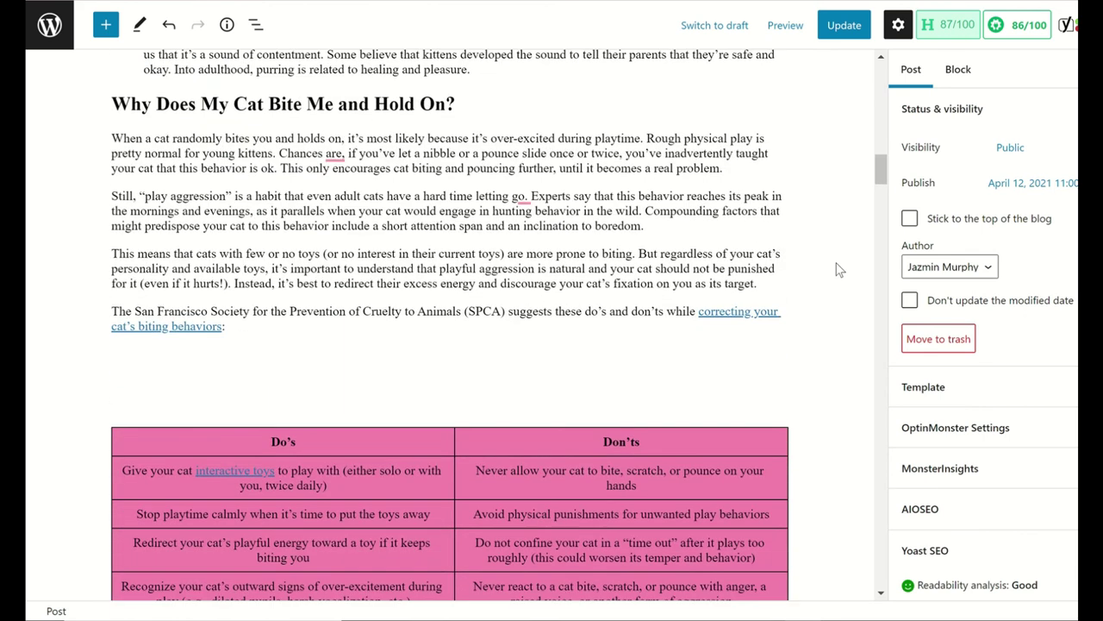
scroll(838, 269, down, 2)
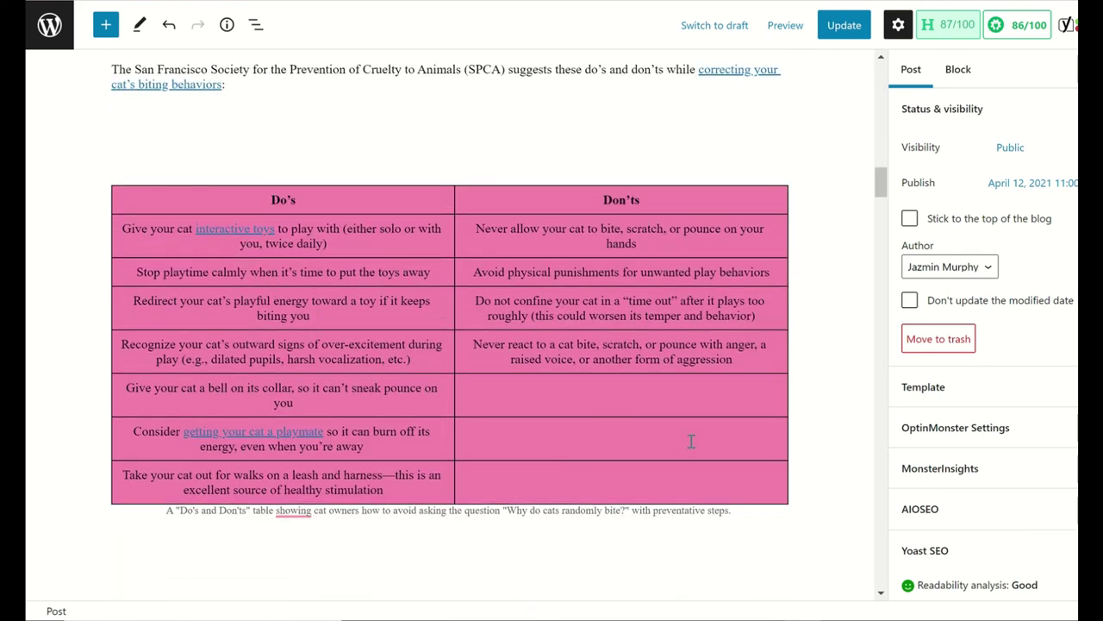
- Inspect the block settings of the Do's and Don'ts table, including its color
click(753, 438)
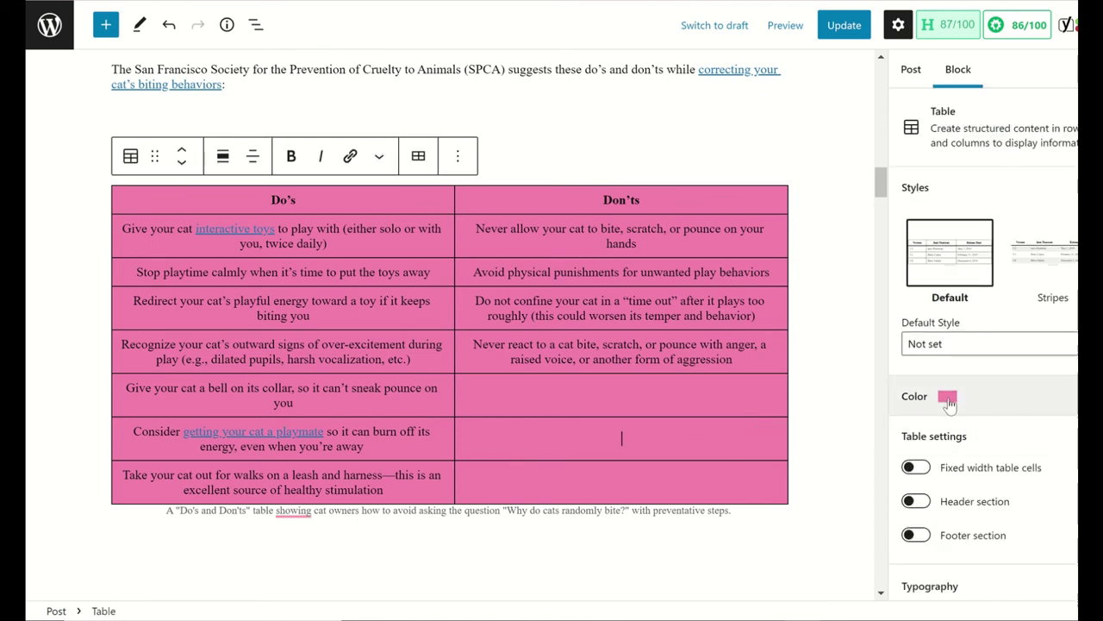
click(819, 338)
scroll(819, 339, down, 1)
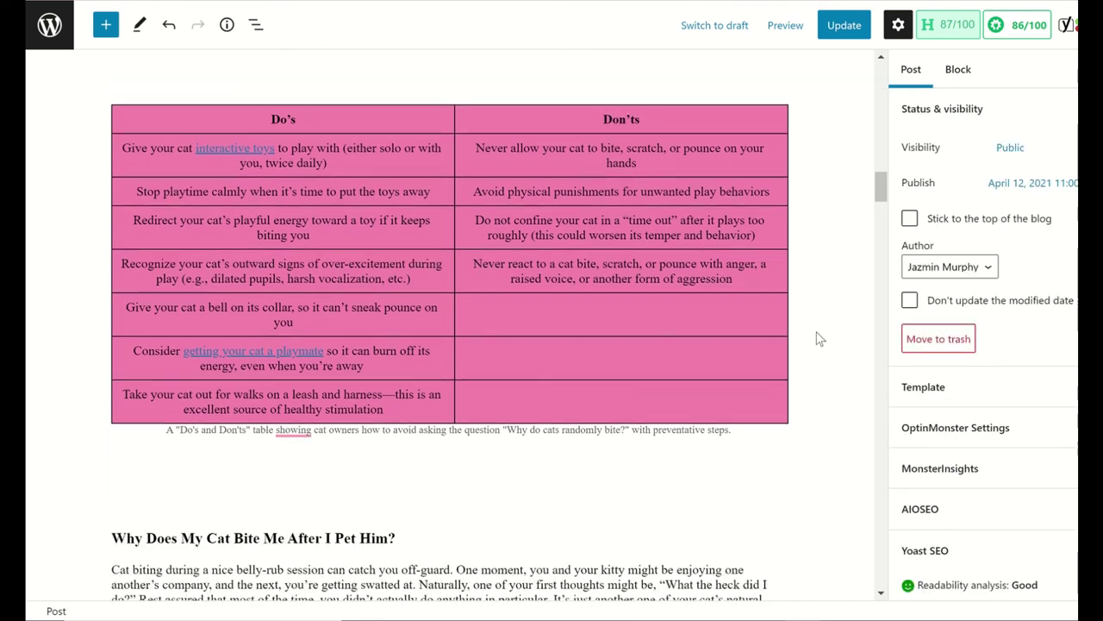
scroll(819, 339, down, 1)
scroll(820, 339, up, 1)
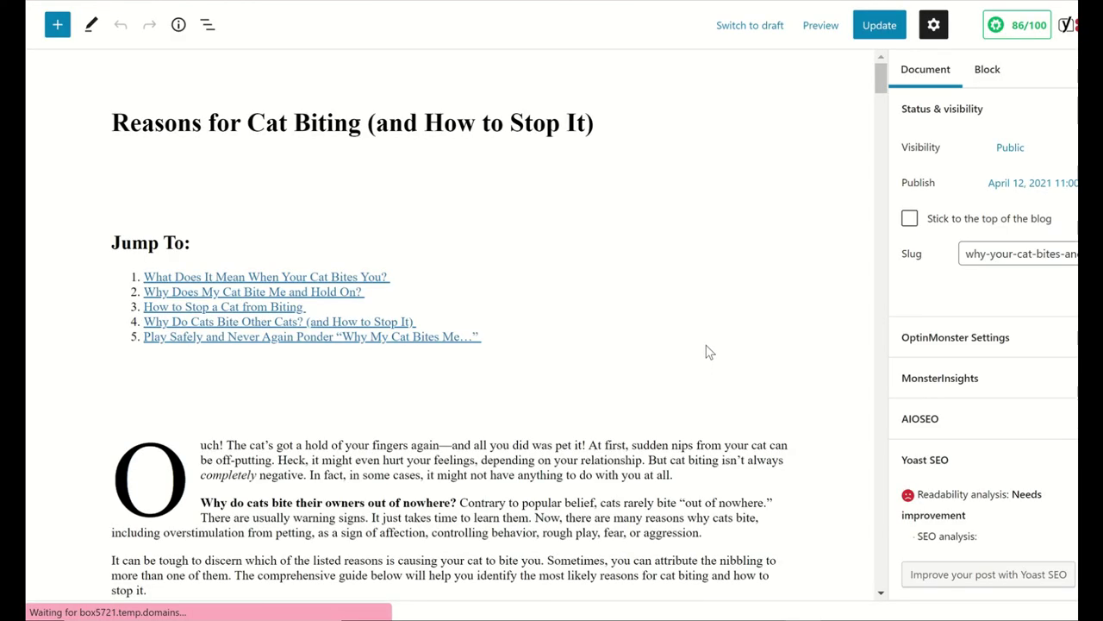
- Set the Do's and Don'ts table's background to solid white (#ffffff)
scroll(727, 370, down, 7)
scroll(734, 347, down, 15)
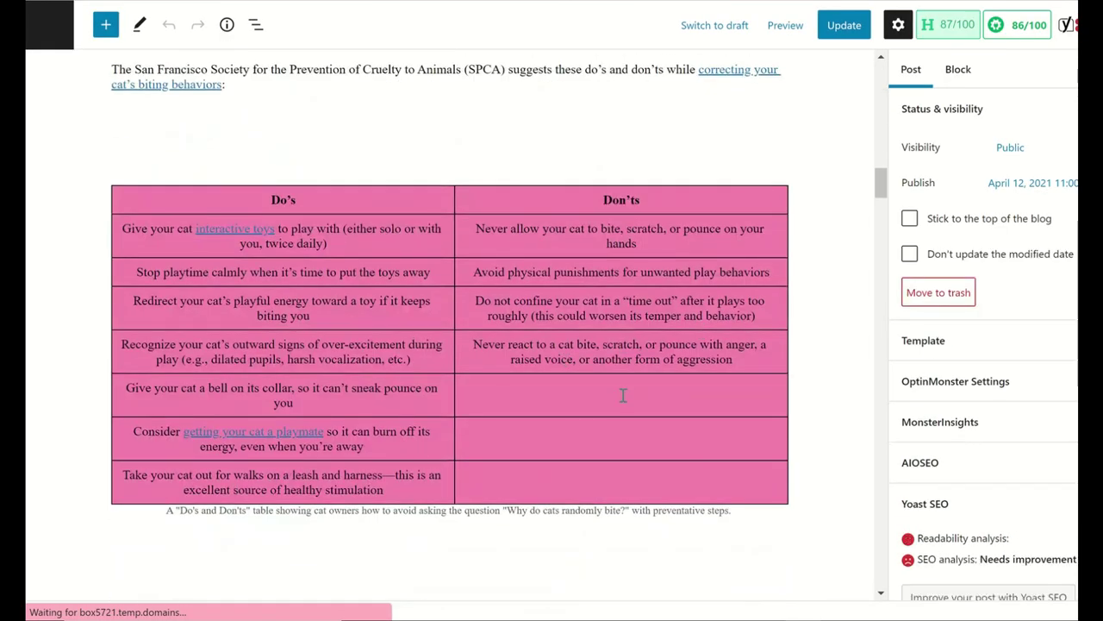
click(623, 394)
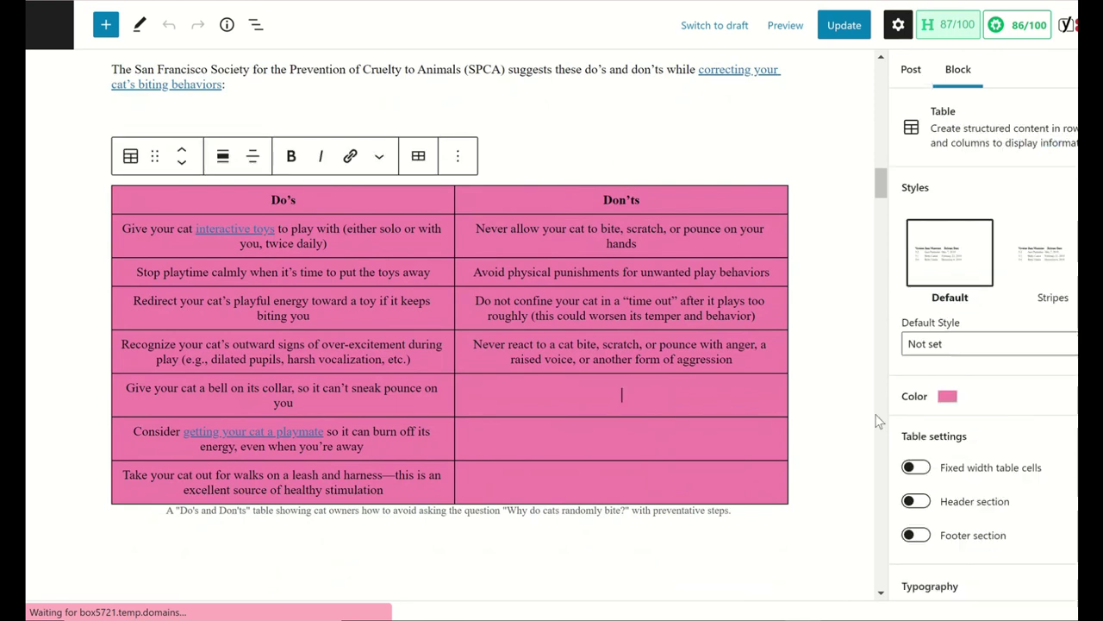
click(1020, 410)
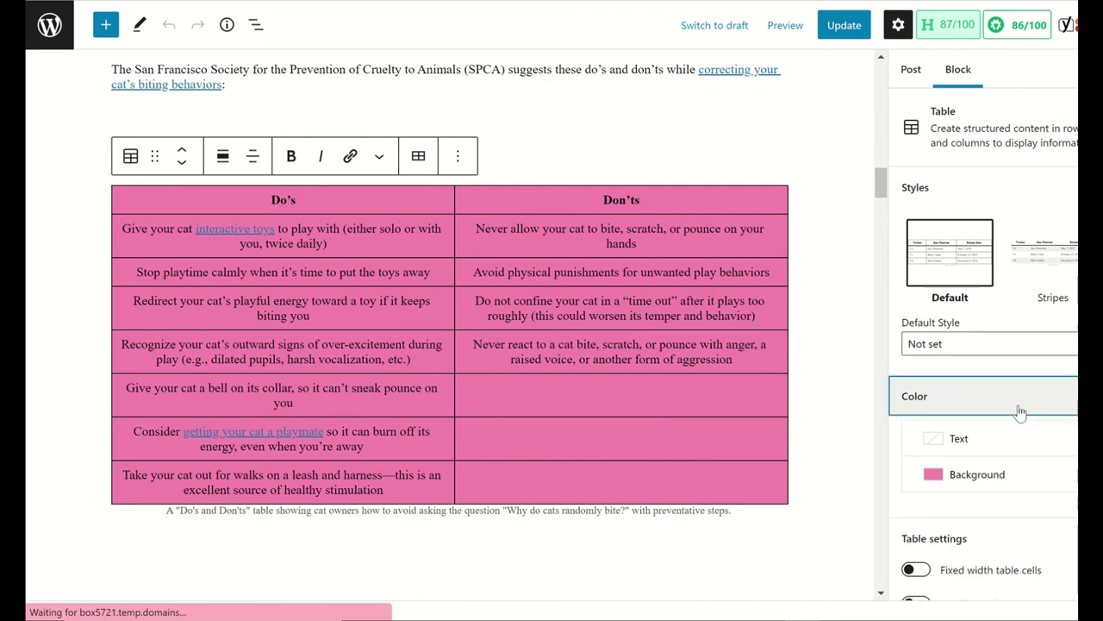
click(998, 475)
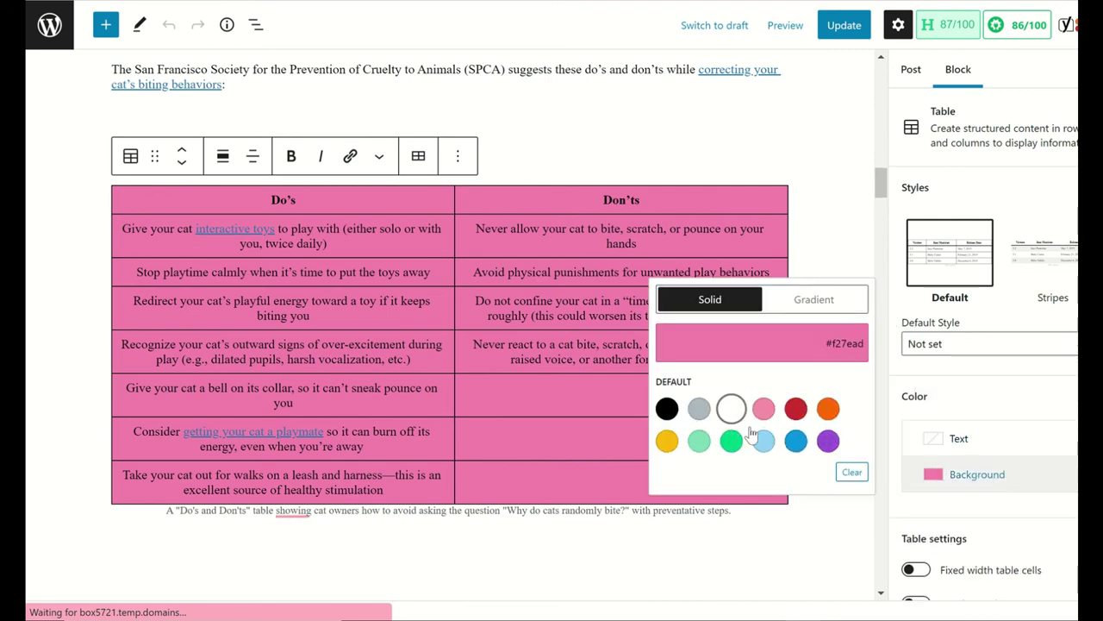
click(853, 471)
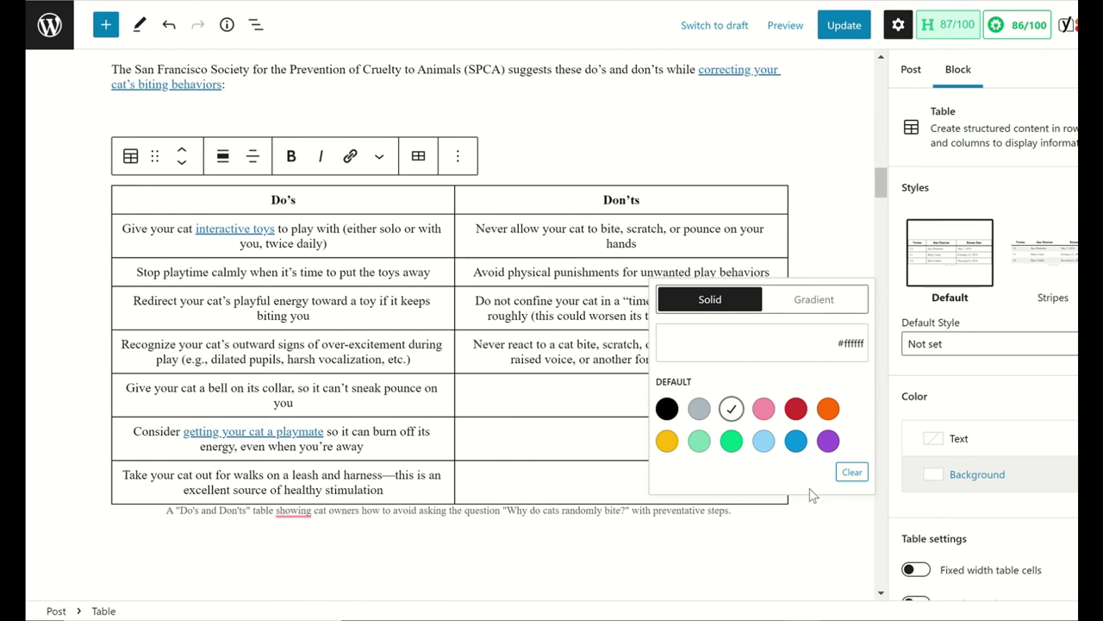
click(824, 540)
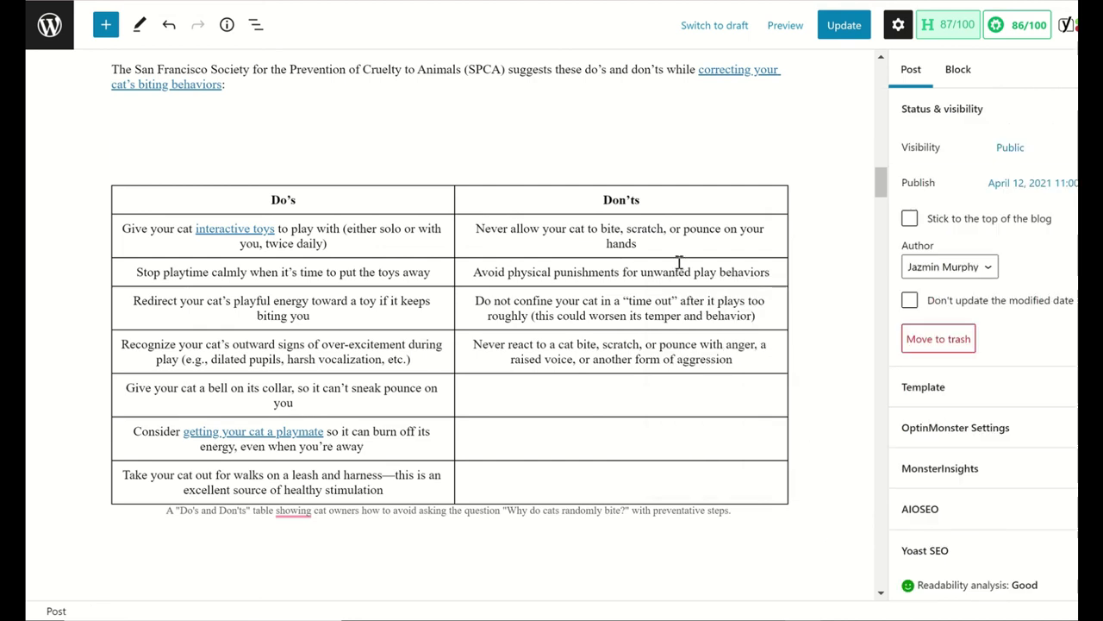
- Update the post and open its preview in a new tab
click(844, 25)
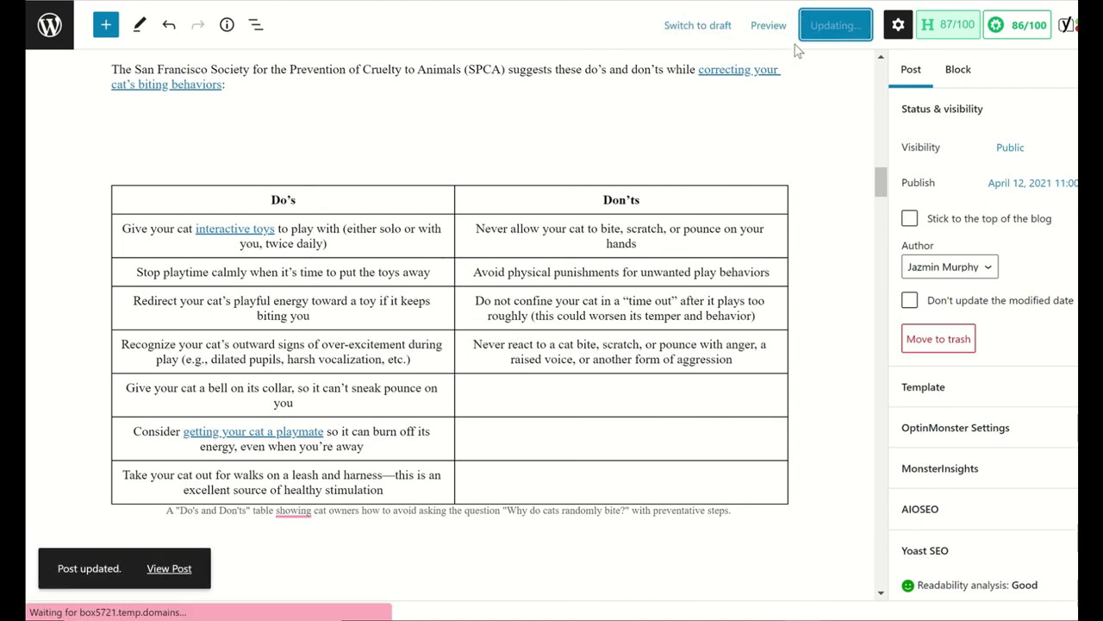
click(766, 26)
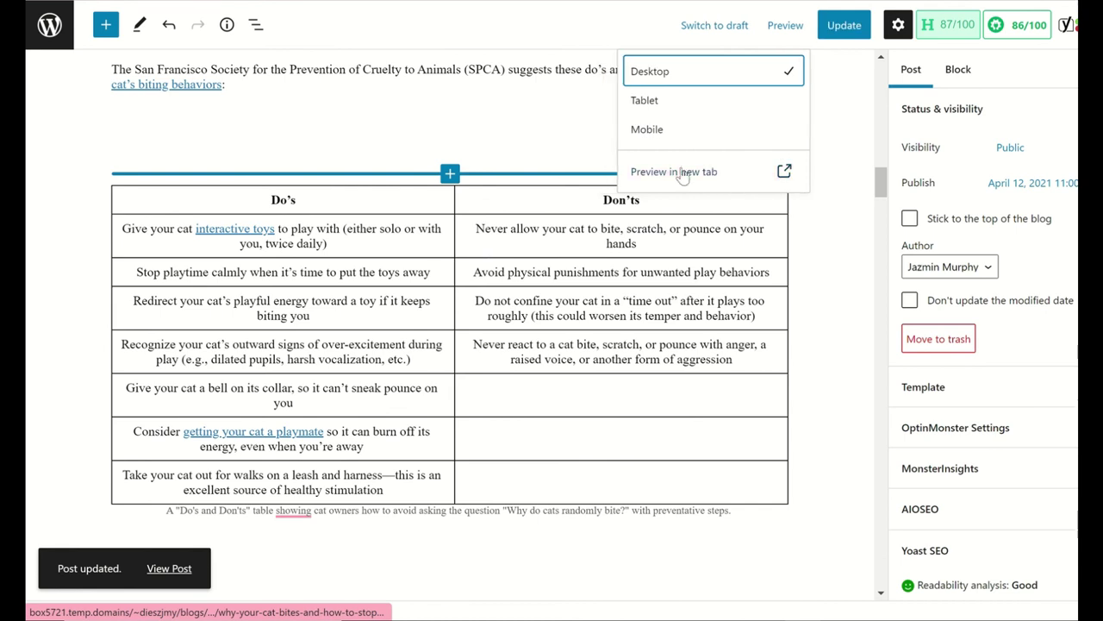
click(689, 172)
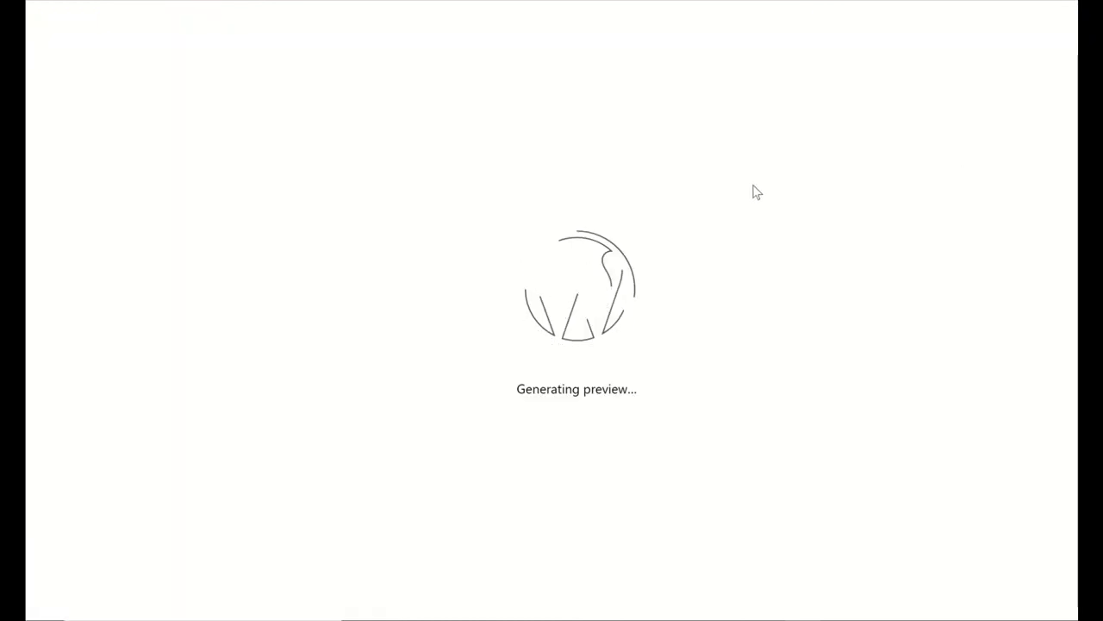
- Examine the previewed post's title, Jump To list, white space, images, headings and Do's and Don'ts table
scroll(756, 191, down, 14)
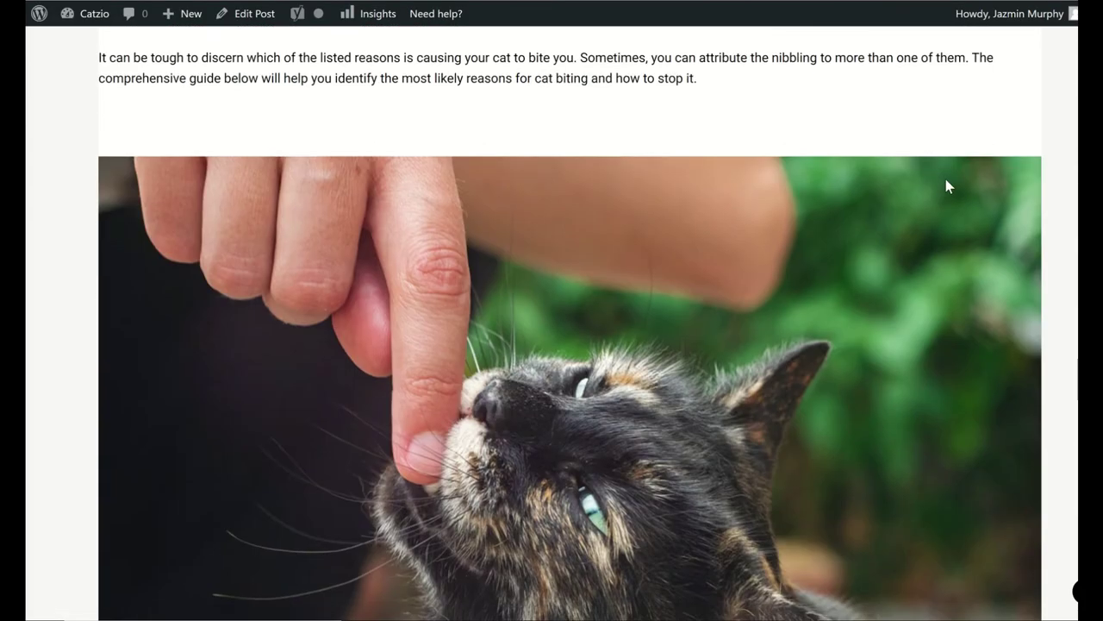
scroll(994, 178, up, 8)
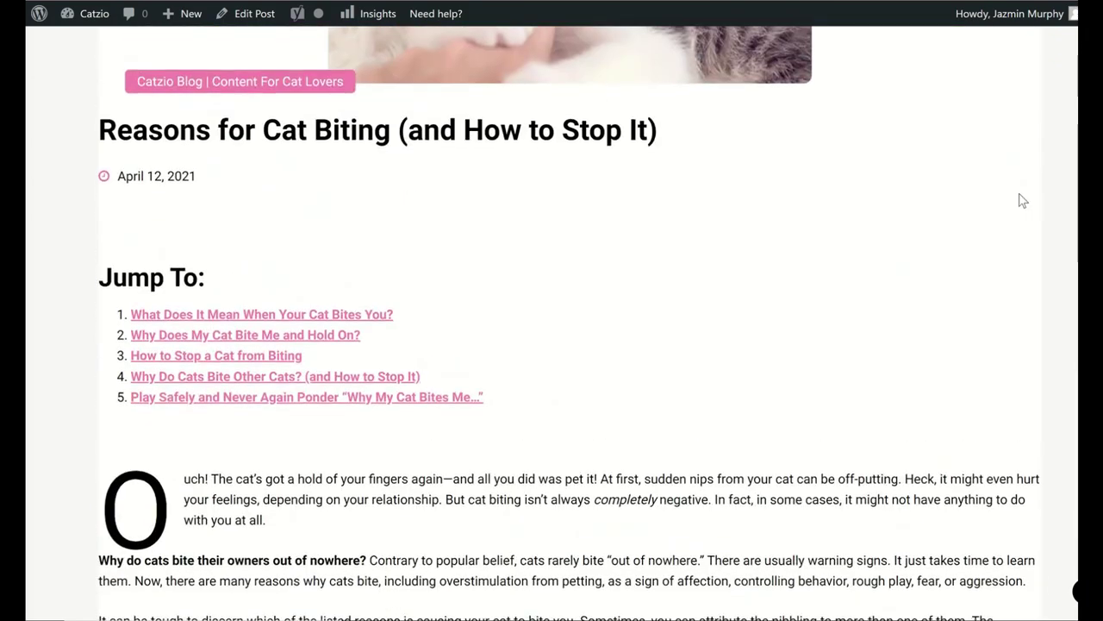
scroll(1020, 199, down, 4)
scroll(1015, 195, down, 10)
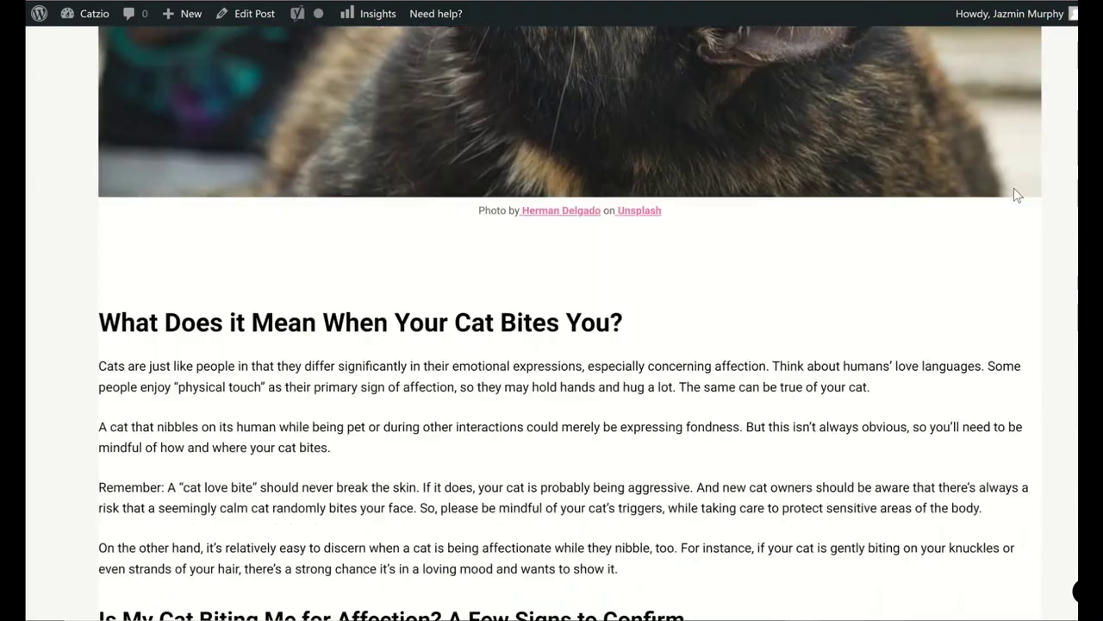
scroll(1013, 193, down, 3)
scroll(825, 187, up, 10)
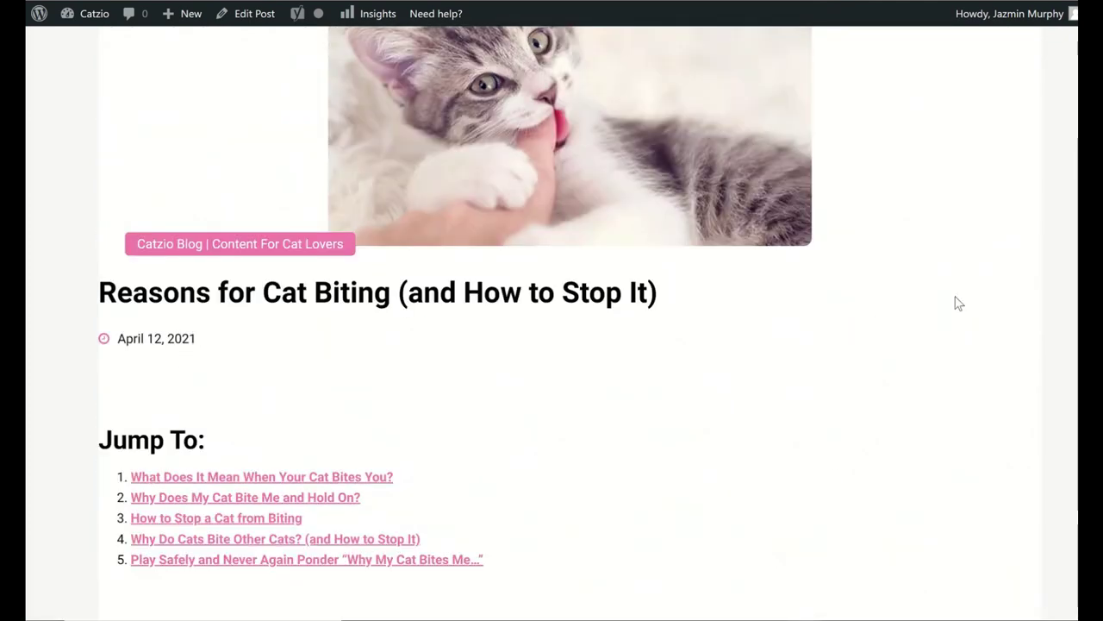
scroll(982, 285, down, 5)
scroll(1004, 268, down, 10)
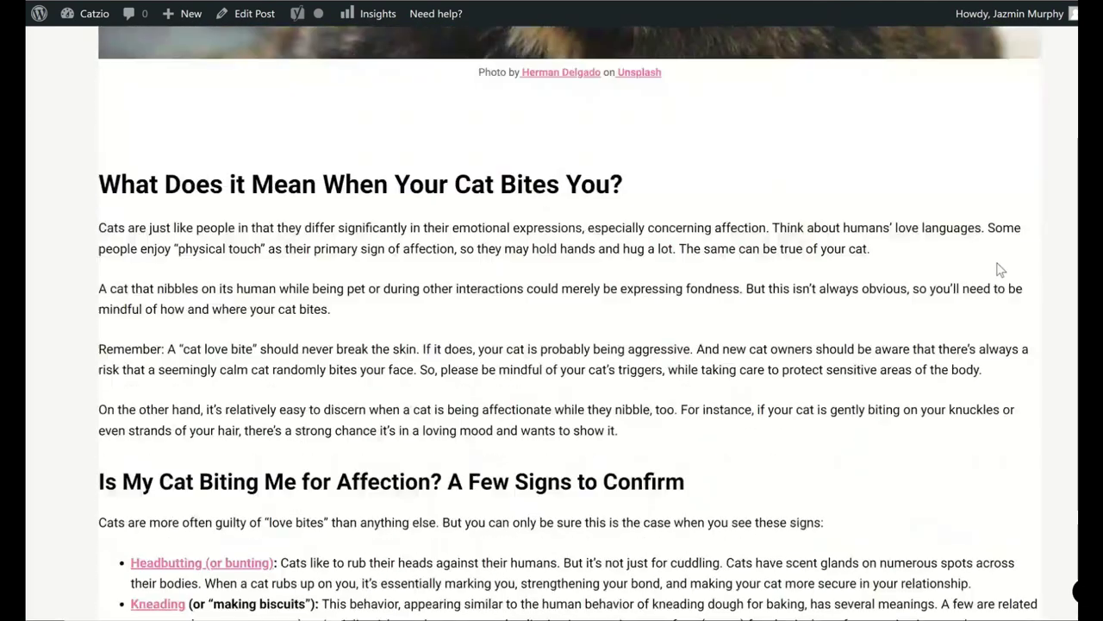
scroll(997, 267, down, 15)
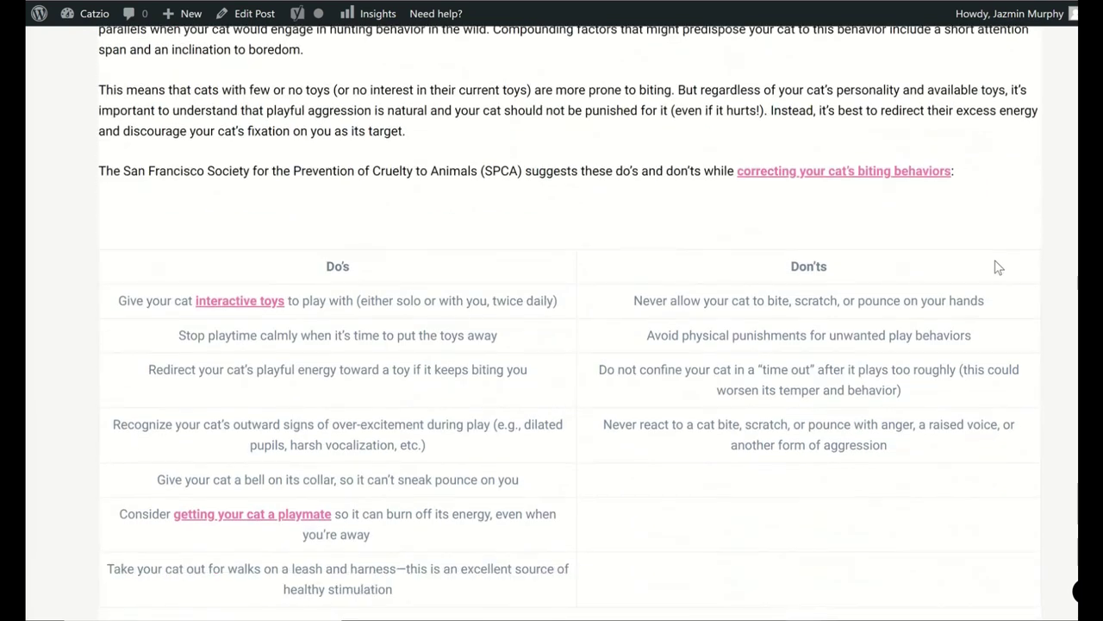
scroll(715, 270, up, 2)
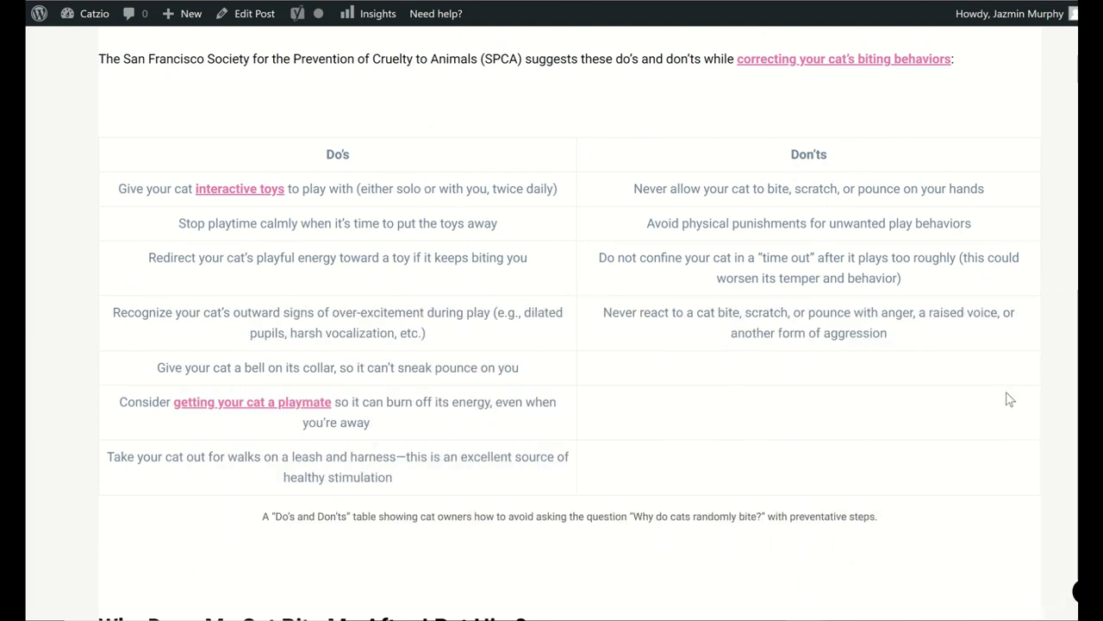
scroll(1017, 379, down, 1)
scroll(1014, 340, down, 2)
scroll(1009, 338, up, 5)
scroll(1007, 337, down, 3)
scroll(1009, 335, down, 5)
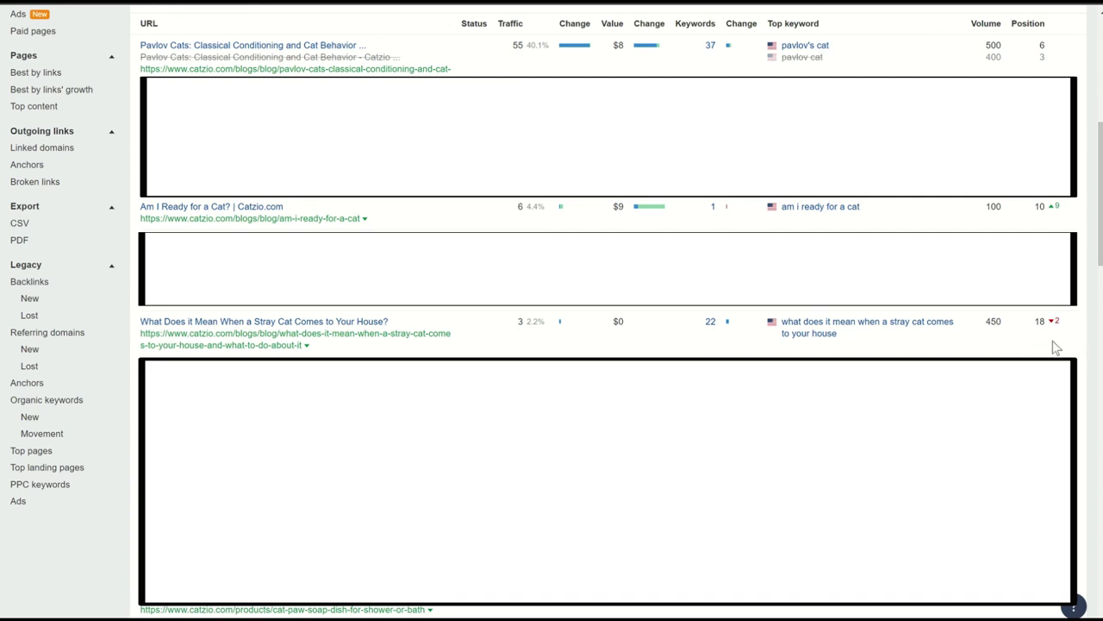
key(XF86MonBrightnessUp)
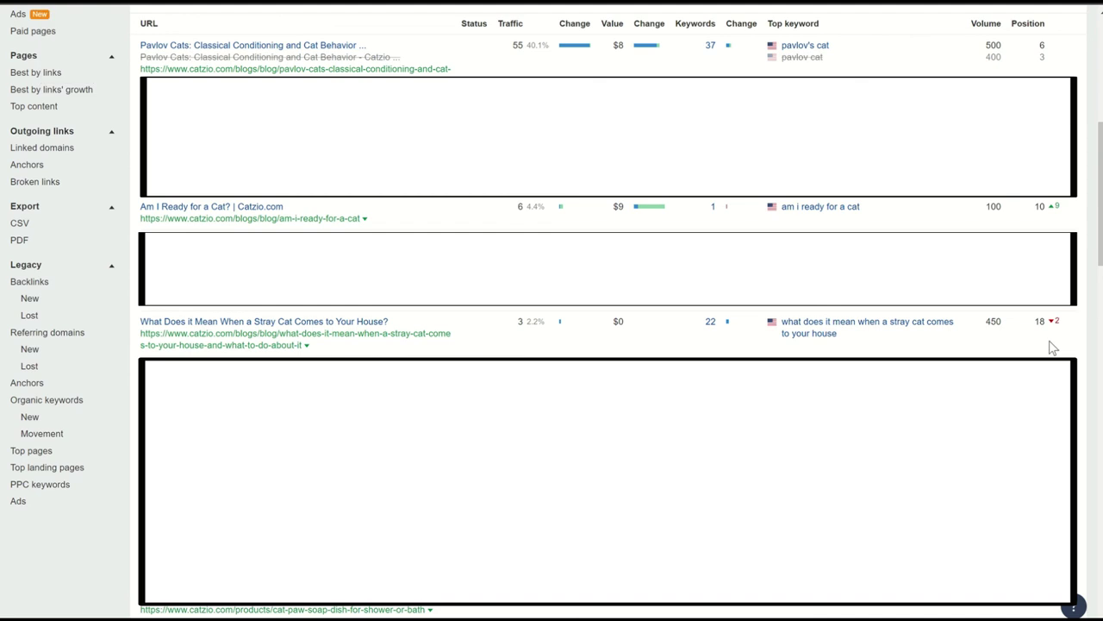